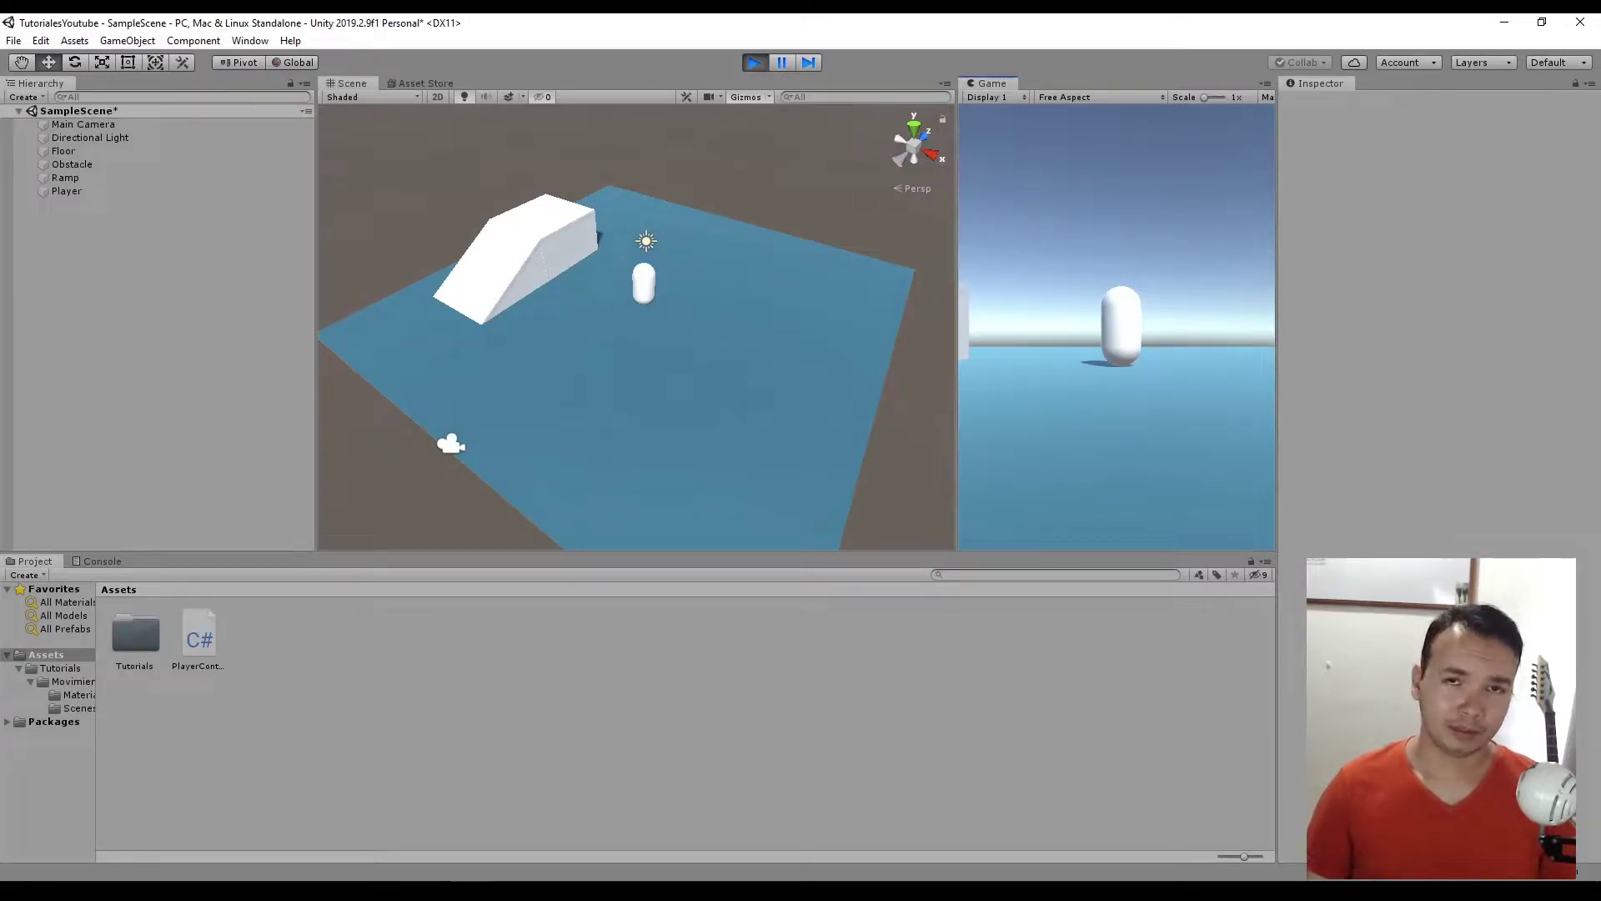
In Play mode, drive the Player capsule left along the ramp, right over it, then onto open floor
key("a")
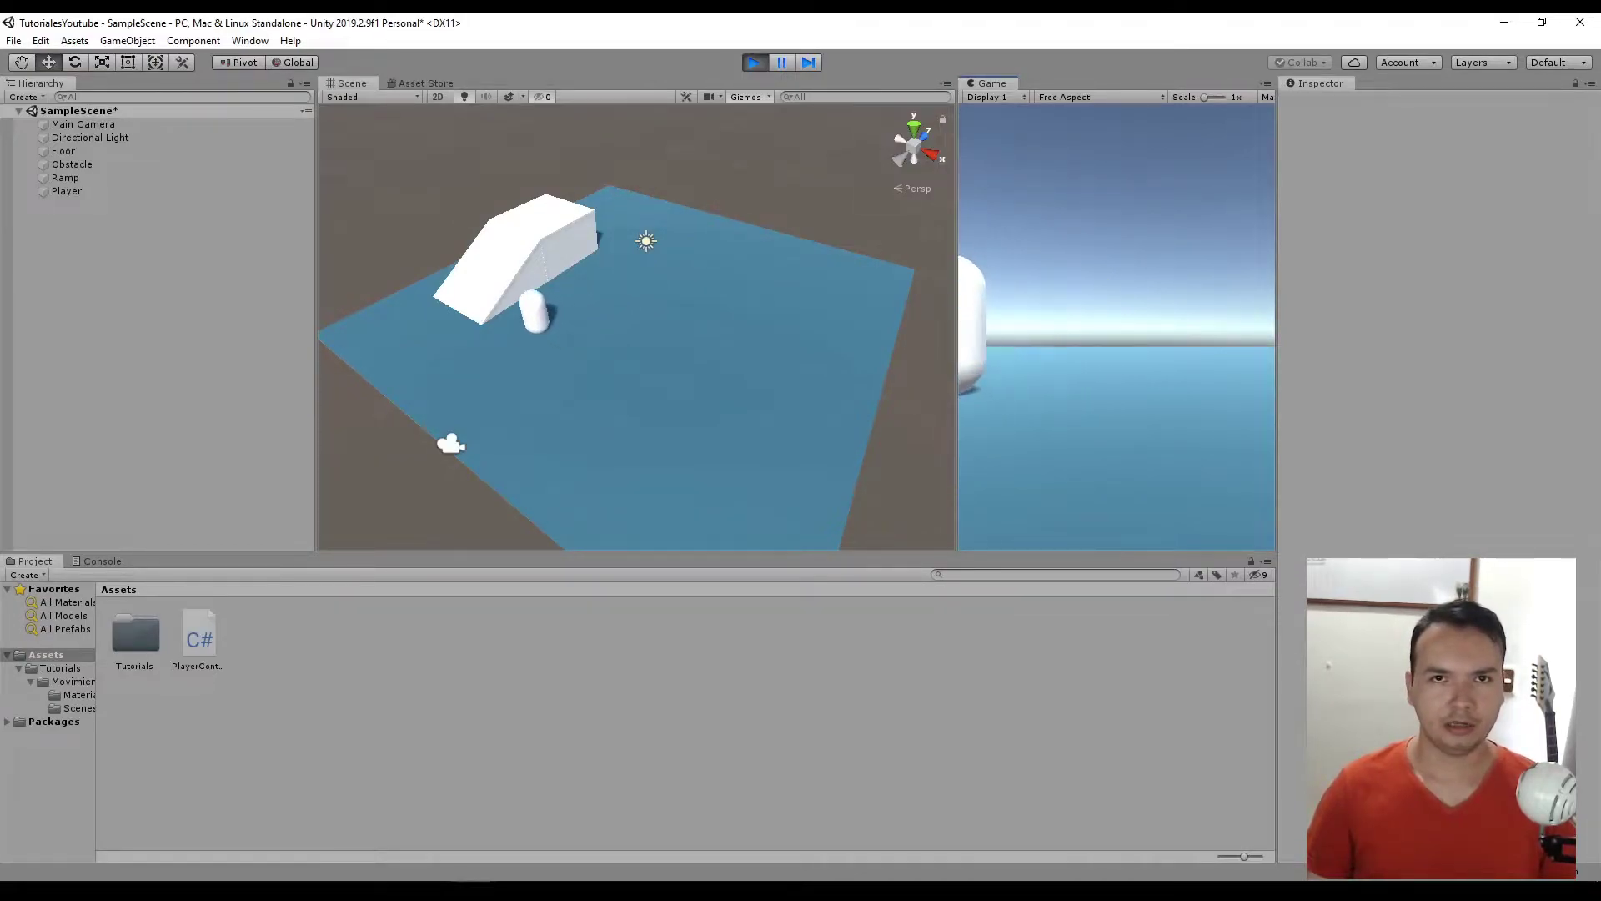
key("a")
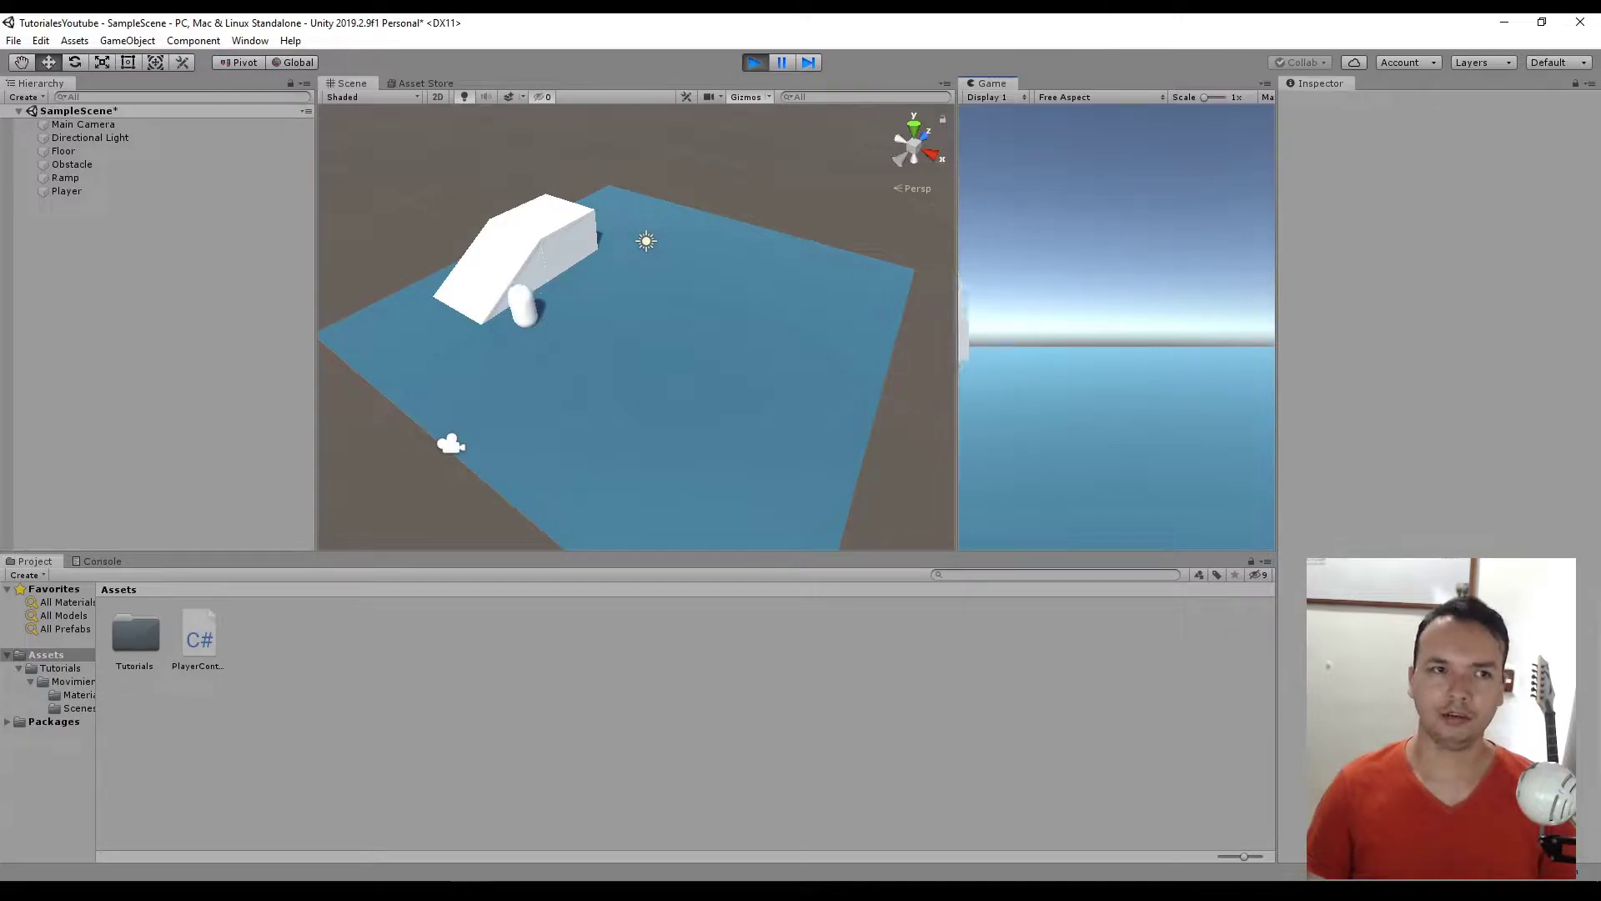
key("d")
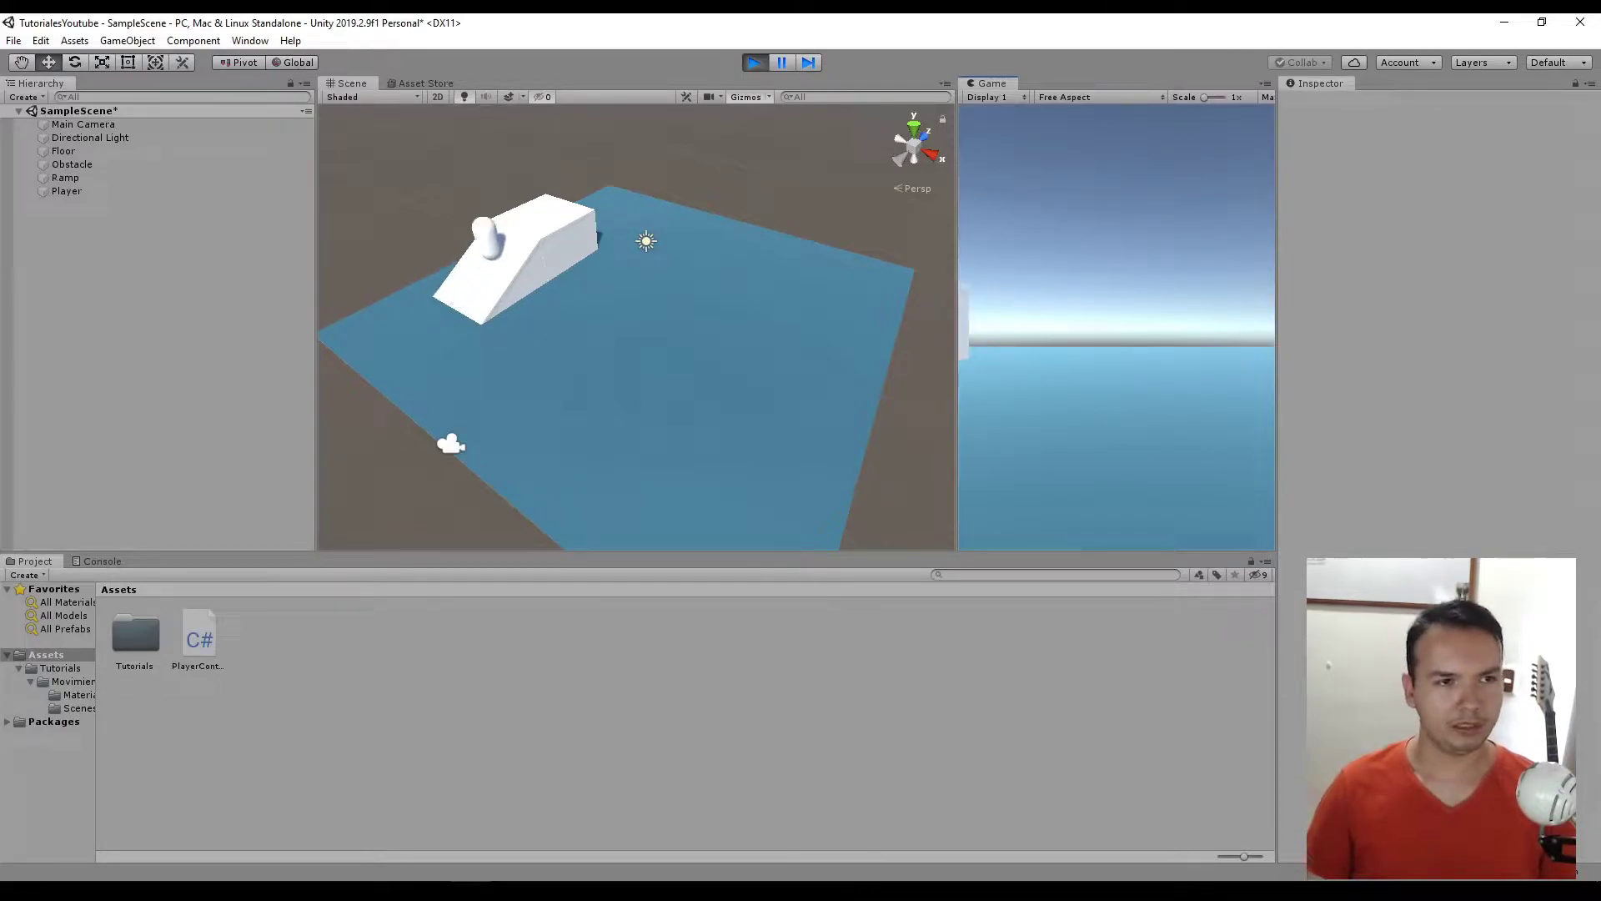
key("a")
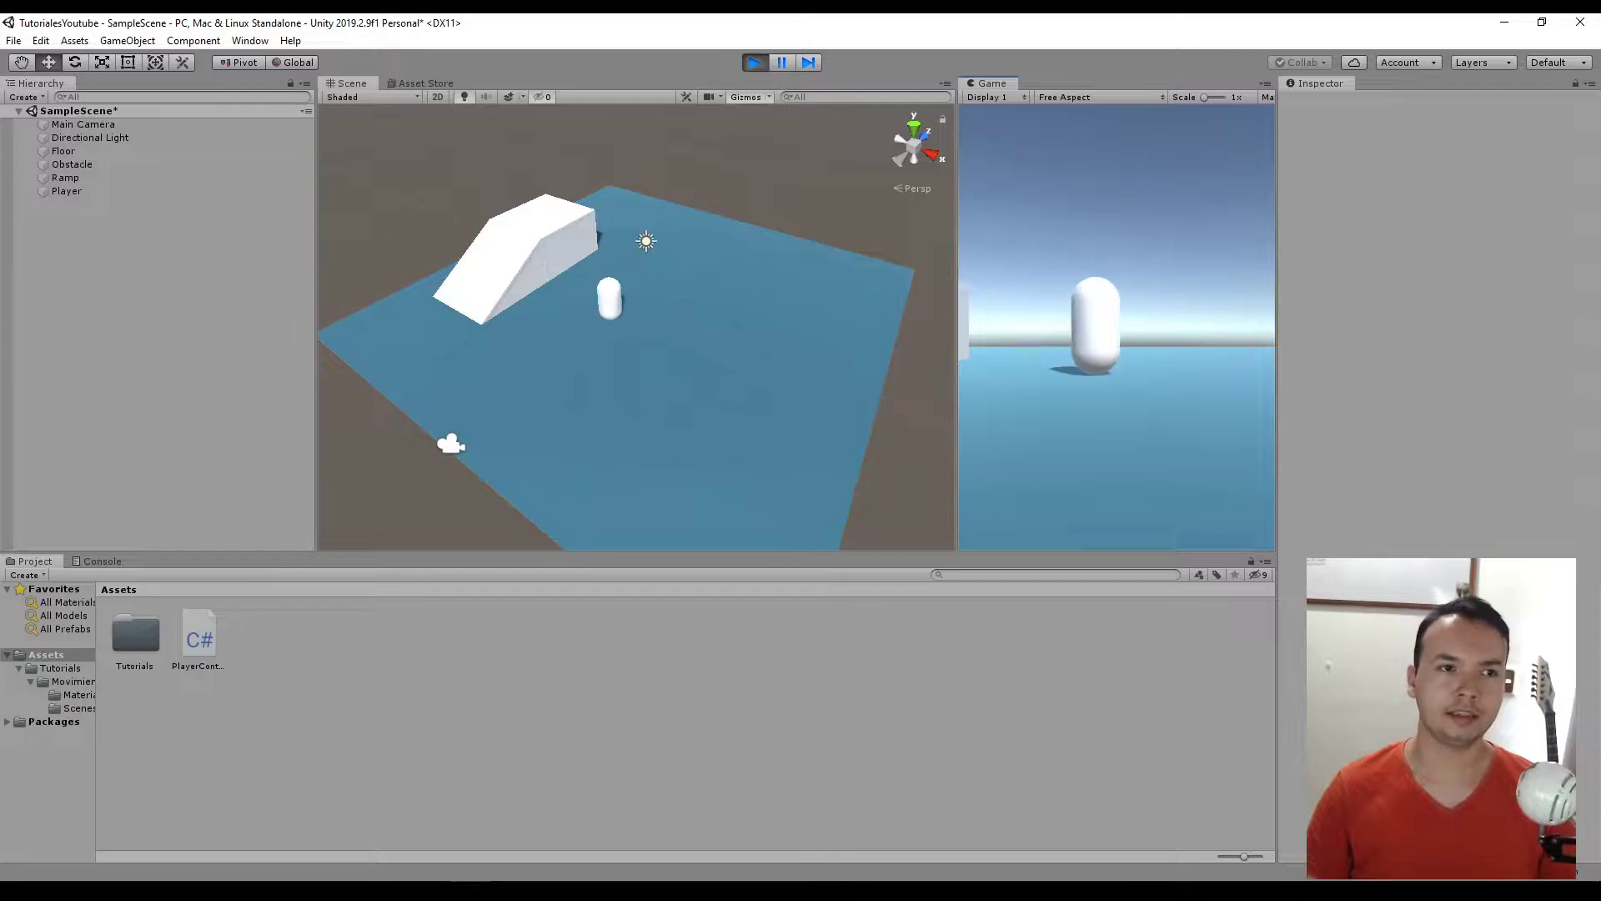
key("d")
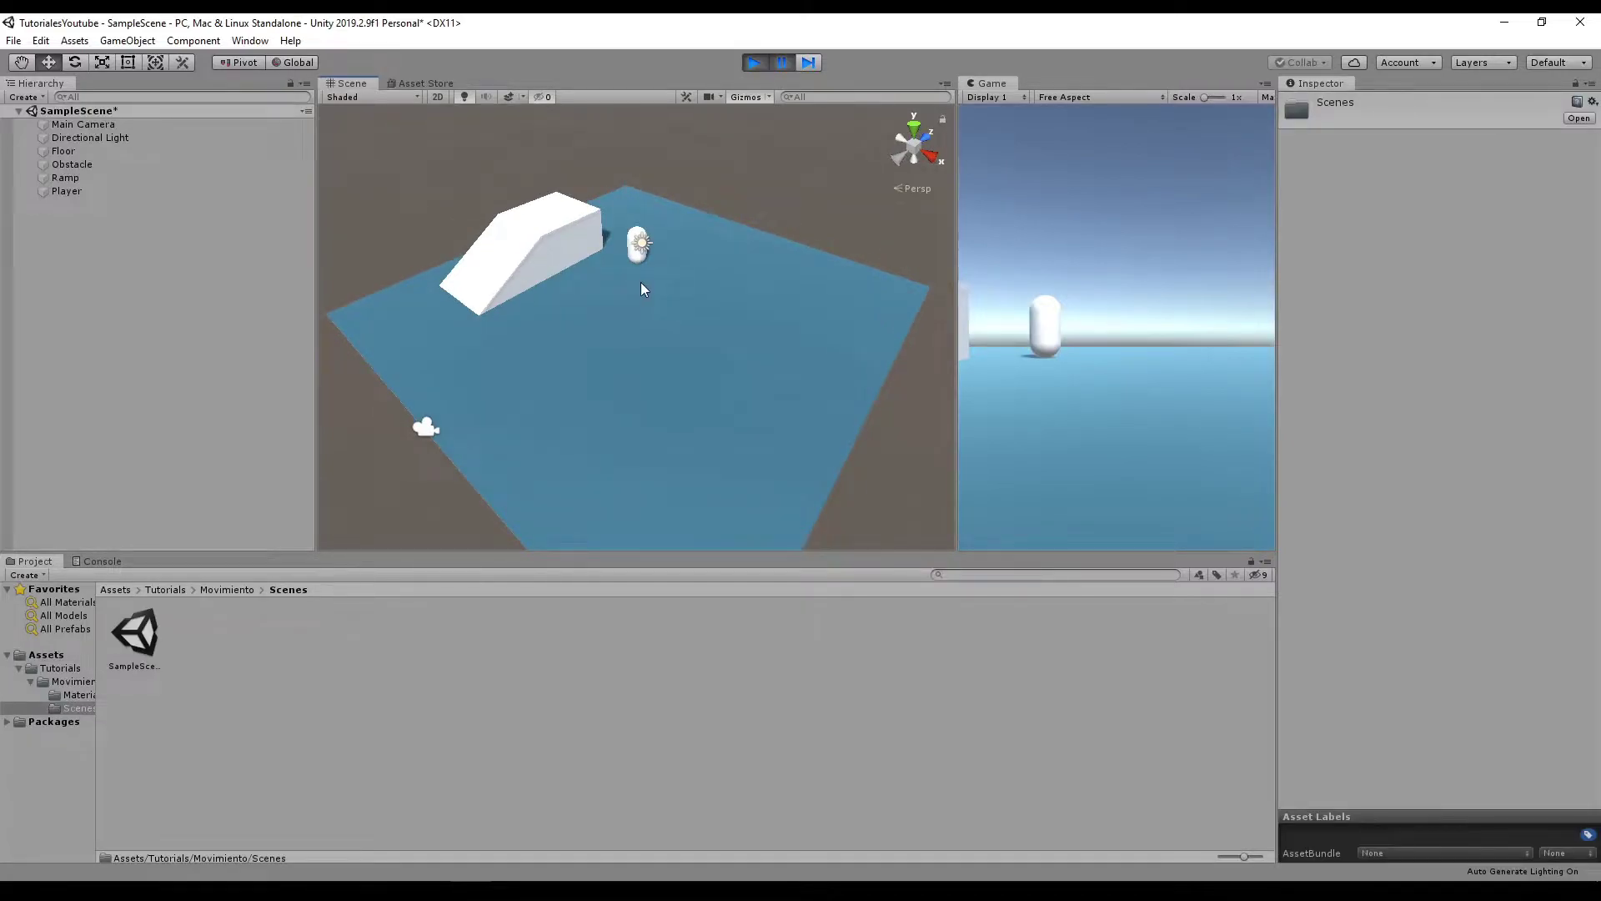
Orbit the Scene view around the ramp and Player, then exit Play mode with Ctrl+P
mouse_move(749, 292)
left_mouse_down("alt")
mouse_move(457, 264)
mouse_move(751, 188)
left_mouse_up("alt")
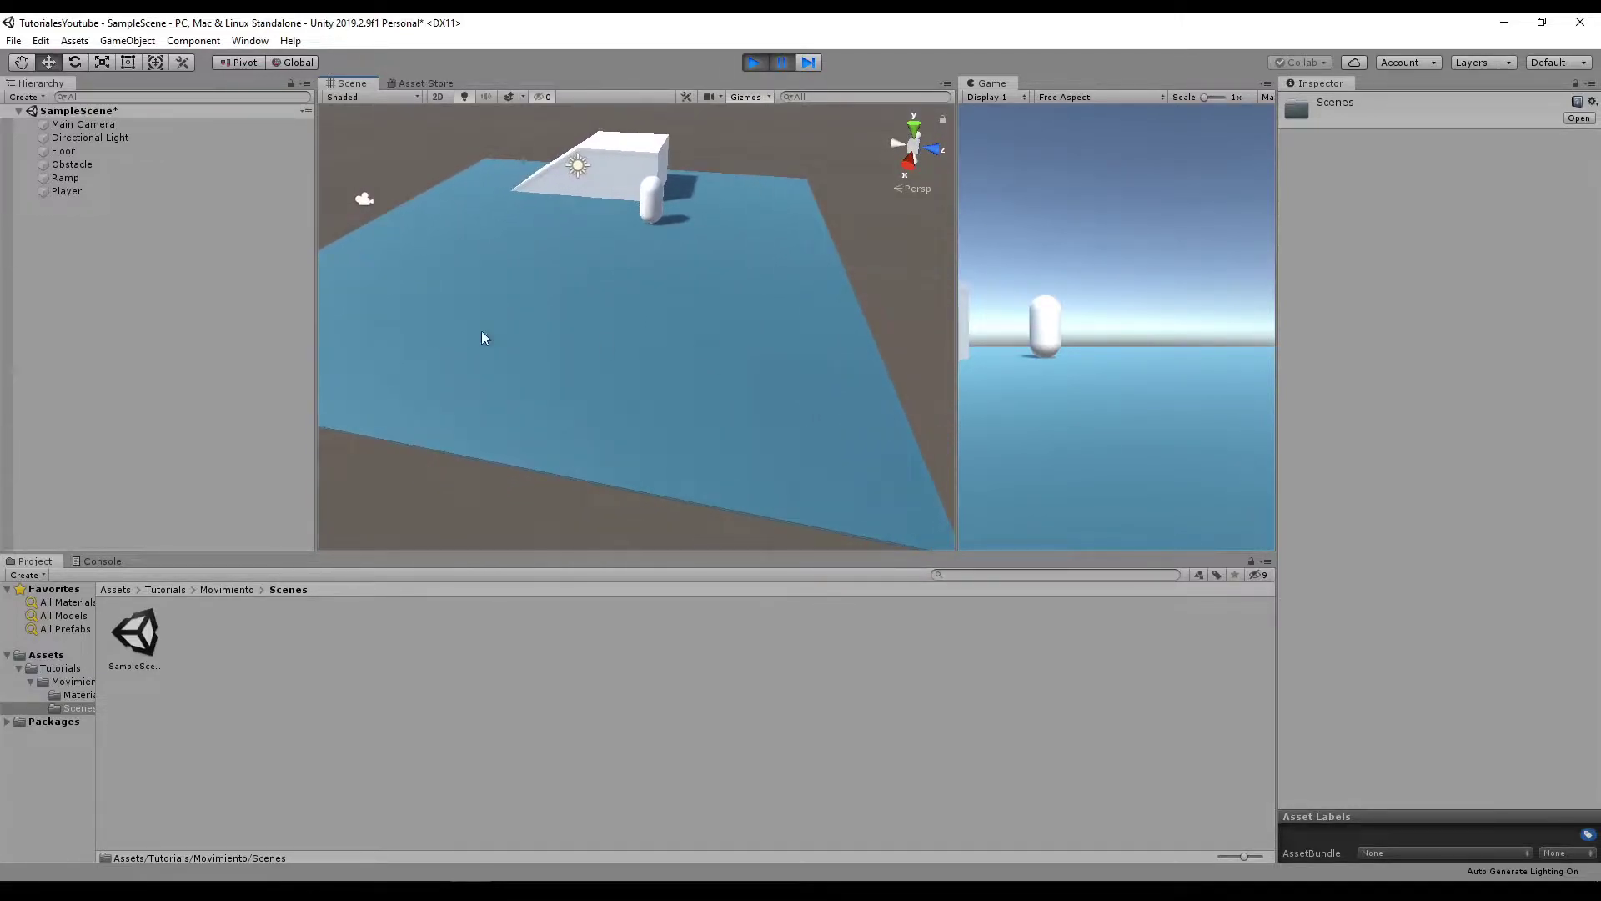
mouse_move(618, 177)
left_mouse_down("alt")
mouse_move(780, 163)
mouse_move(510, 336)
left_mouse_up("alt")
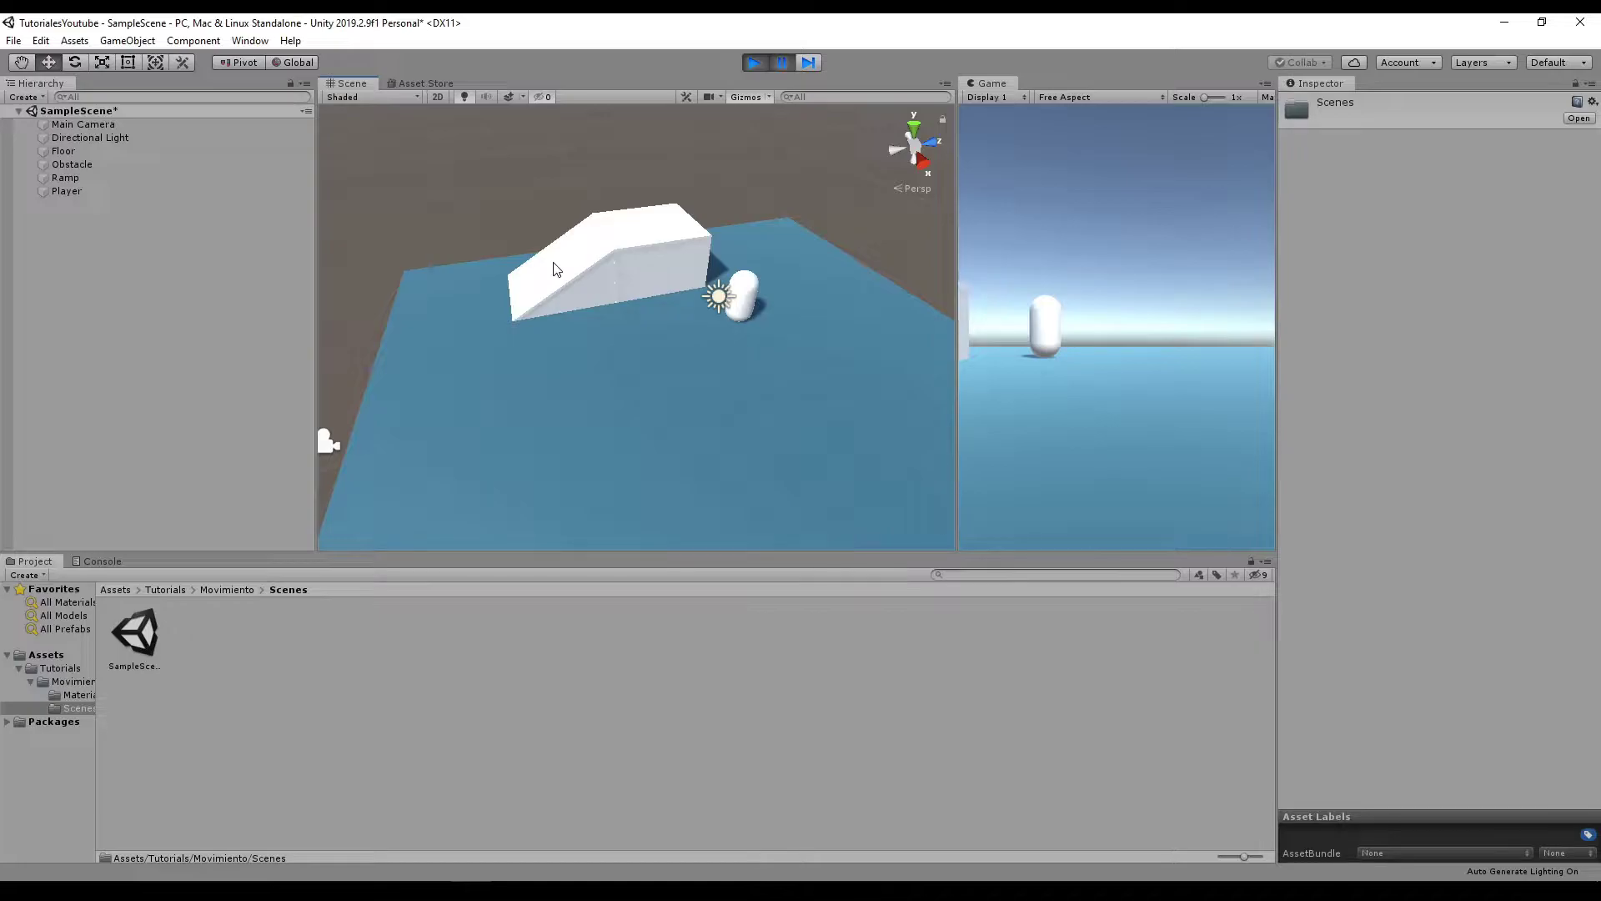
key("ctrl+p")
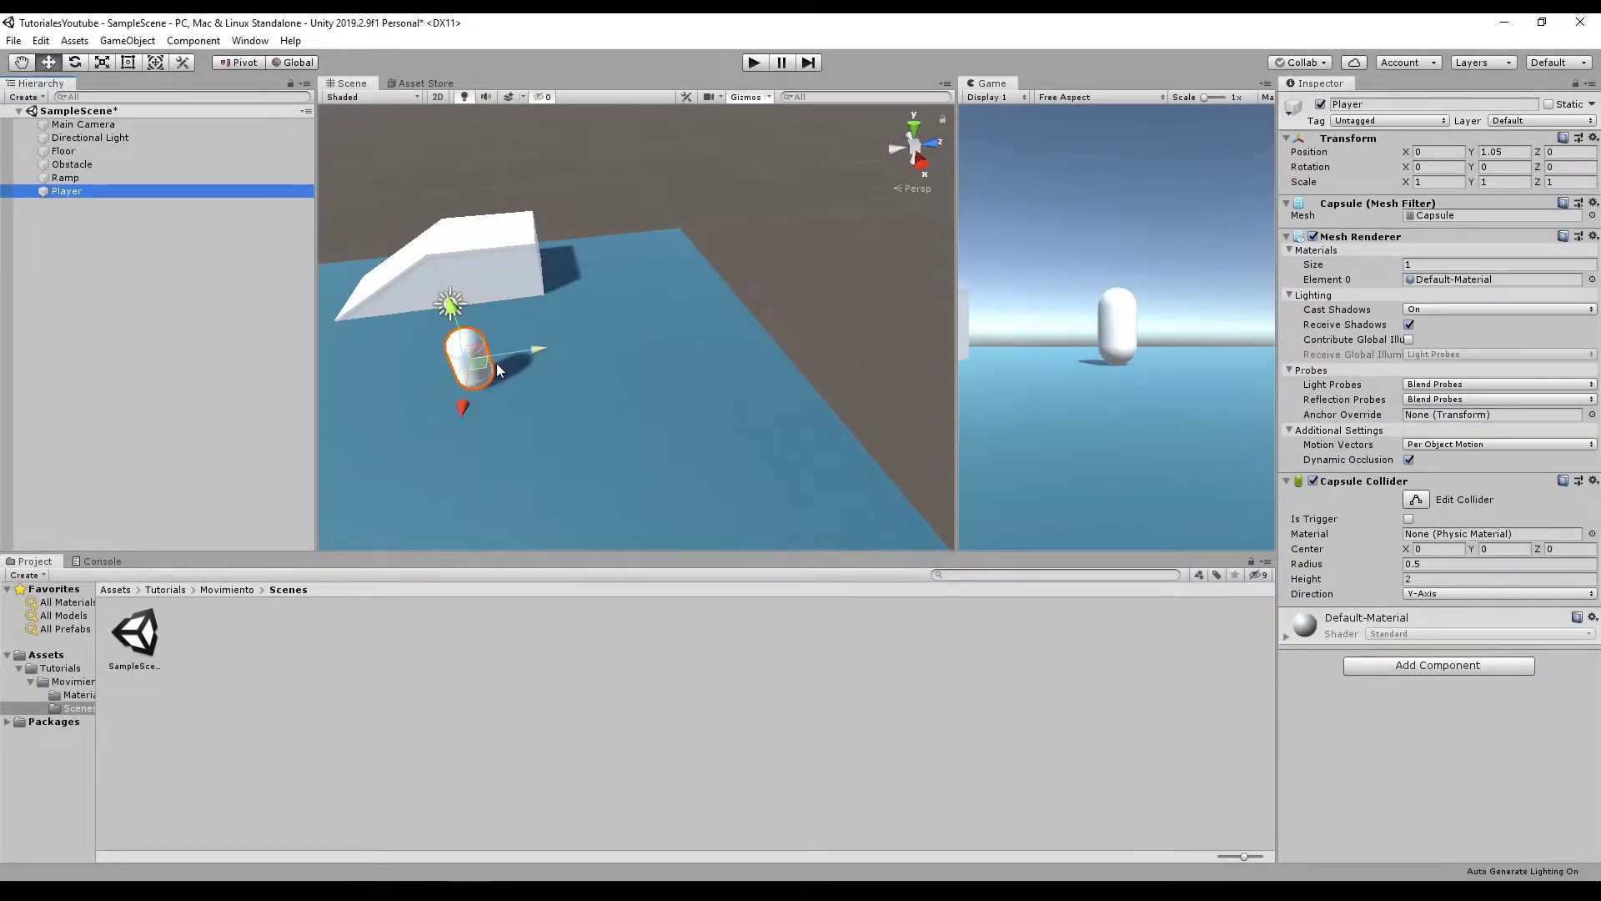
Orbit lower so the horizon shows and frame the Player capsule in the Scene view
mouse_move(717, 378)
left_mouse_down("alt")
mouse_move(593, 307)
mouse_move(735, 298)
left_mouse_up("alt")
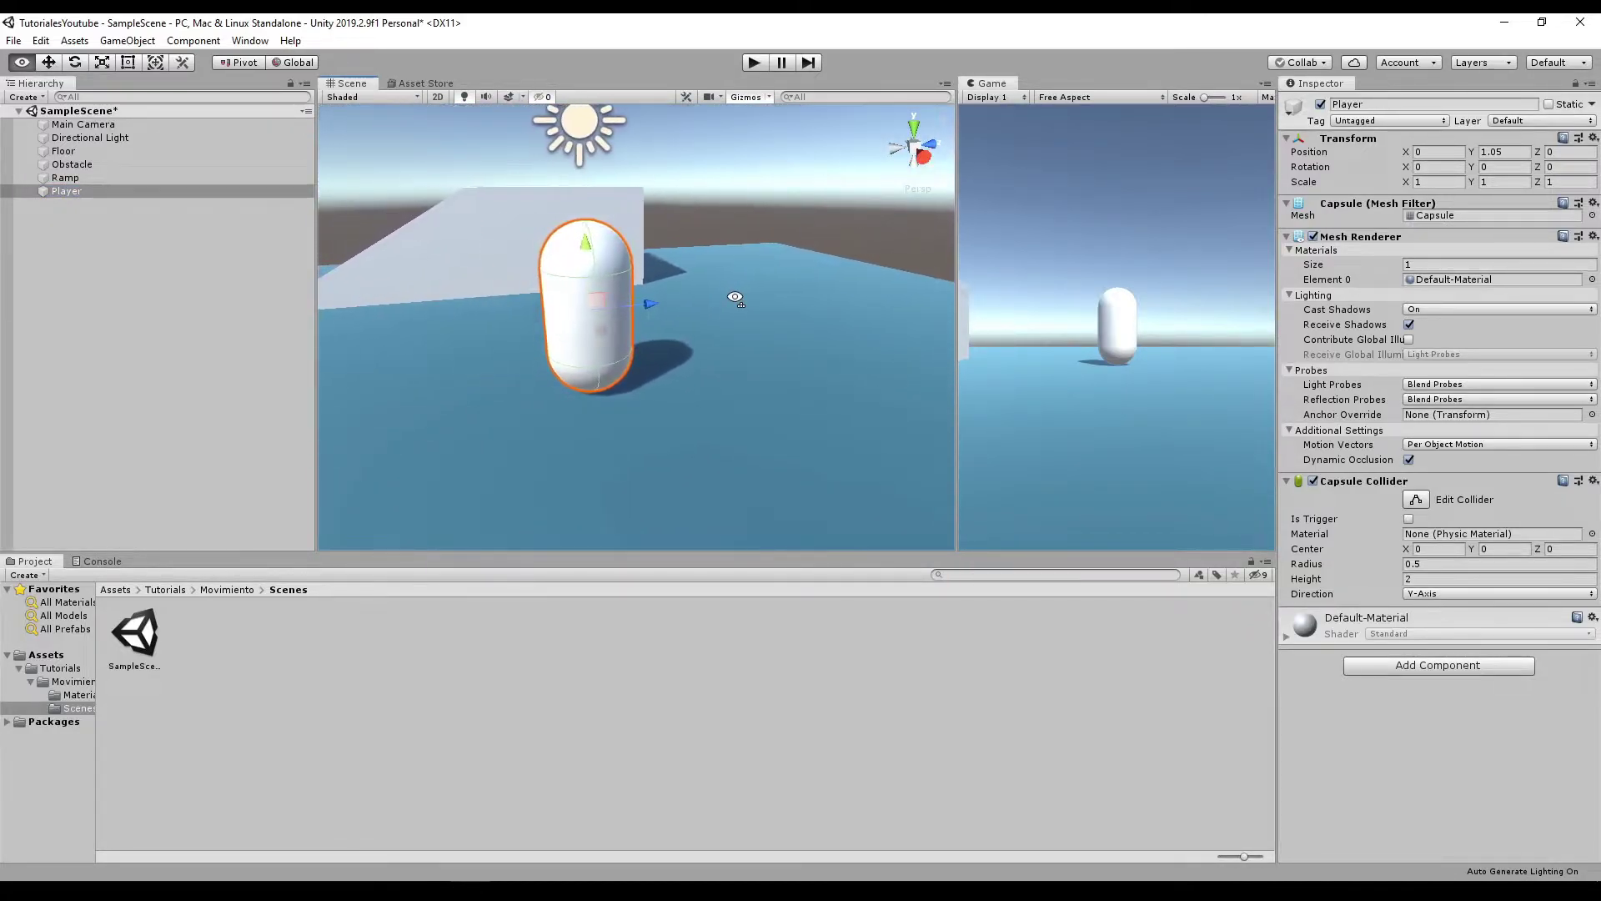
key("f")
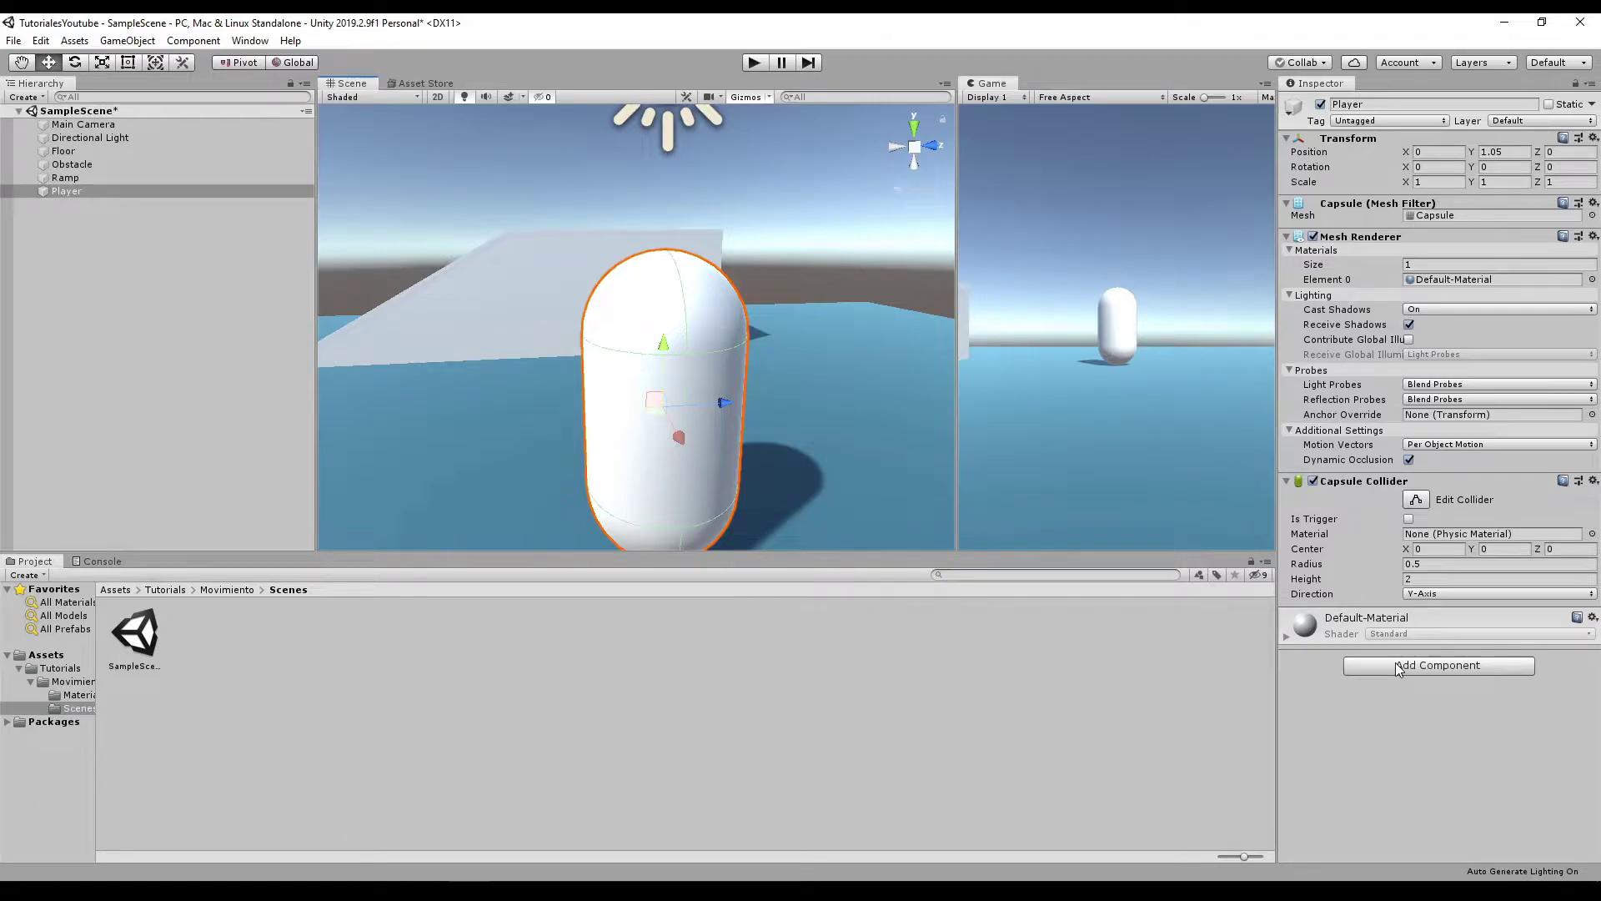
Add a Rigidbody component to the Player by searching 'rigid' in Add Component
left_click(1399, 668)
type("chara")
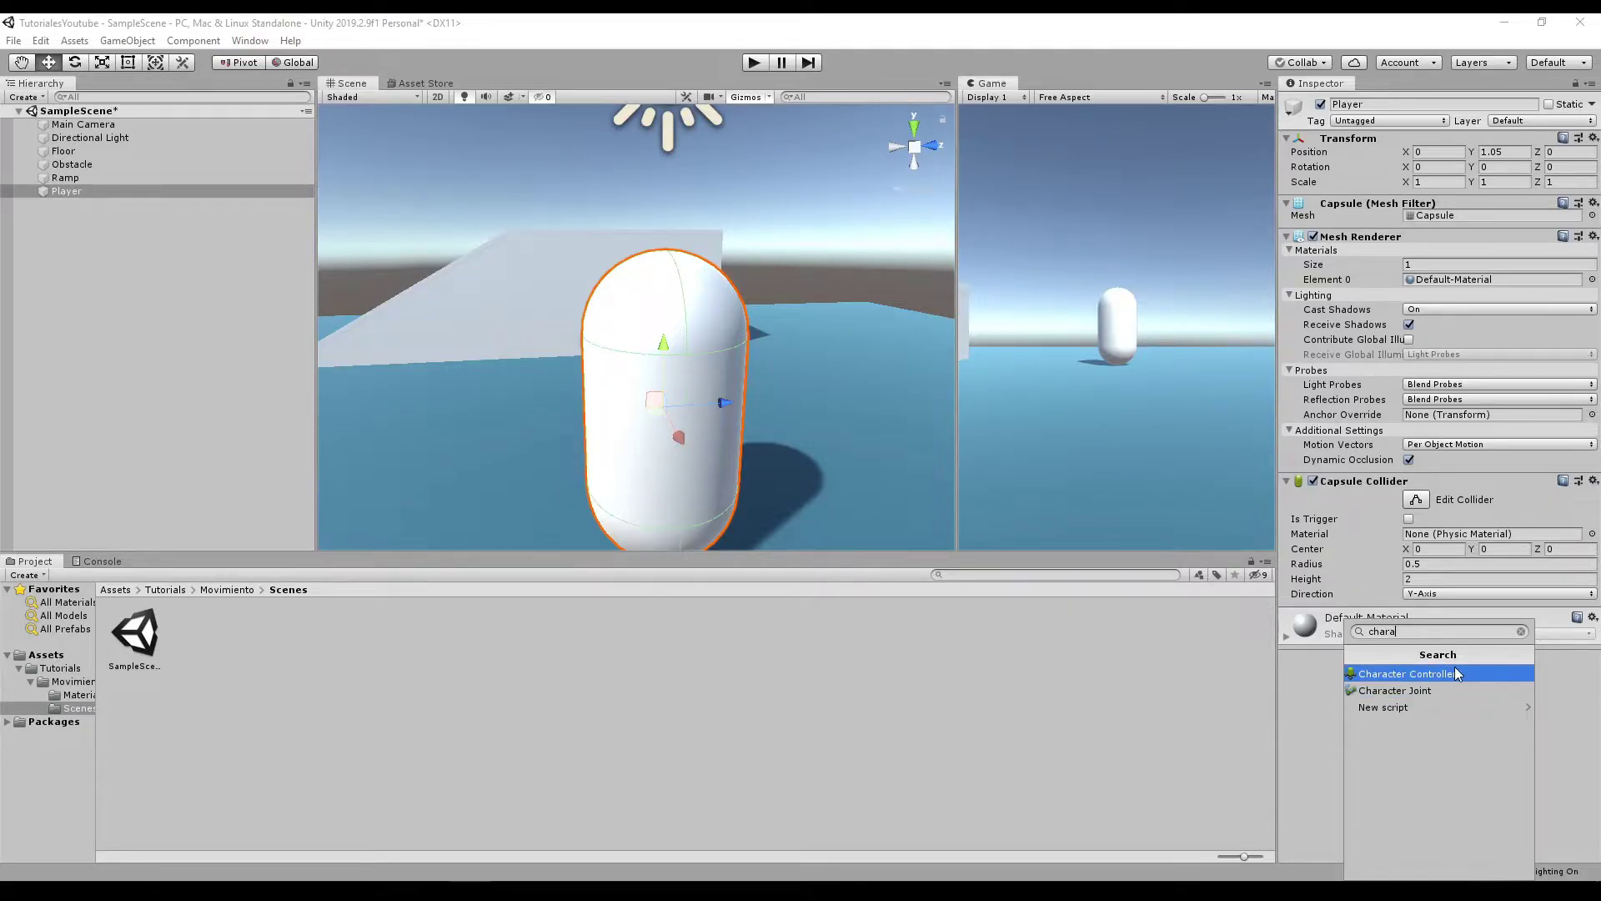
key("BackSpace")
key("BackSpace")
key("BackSpace")
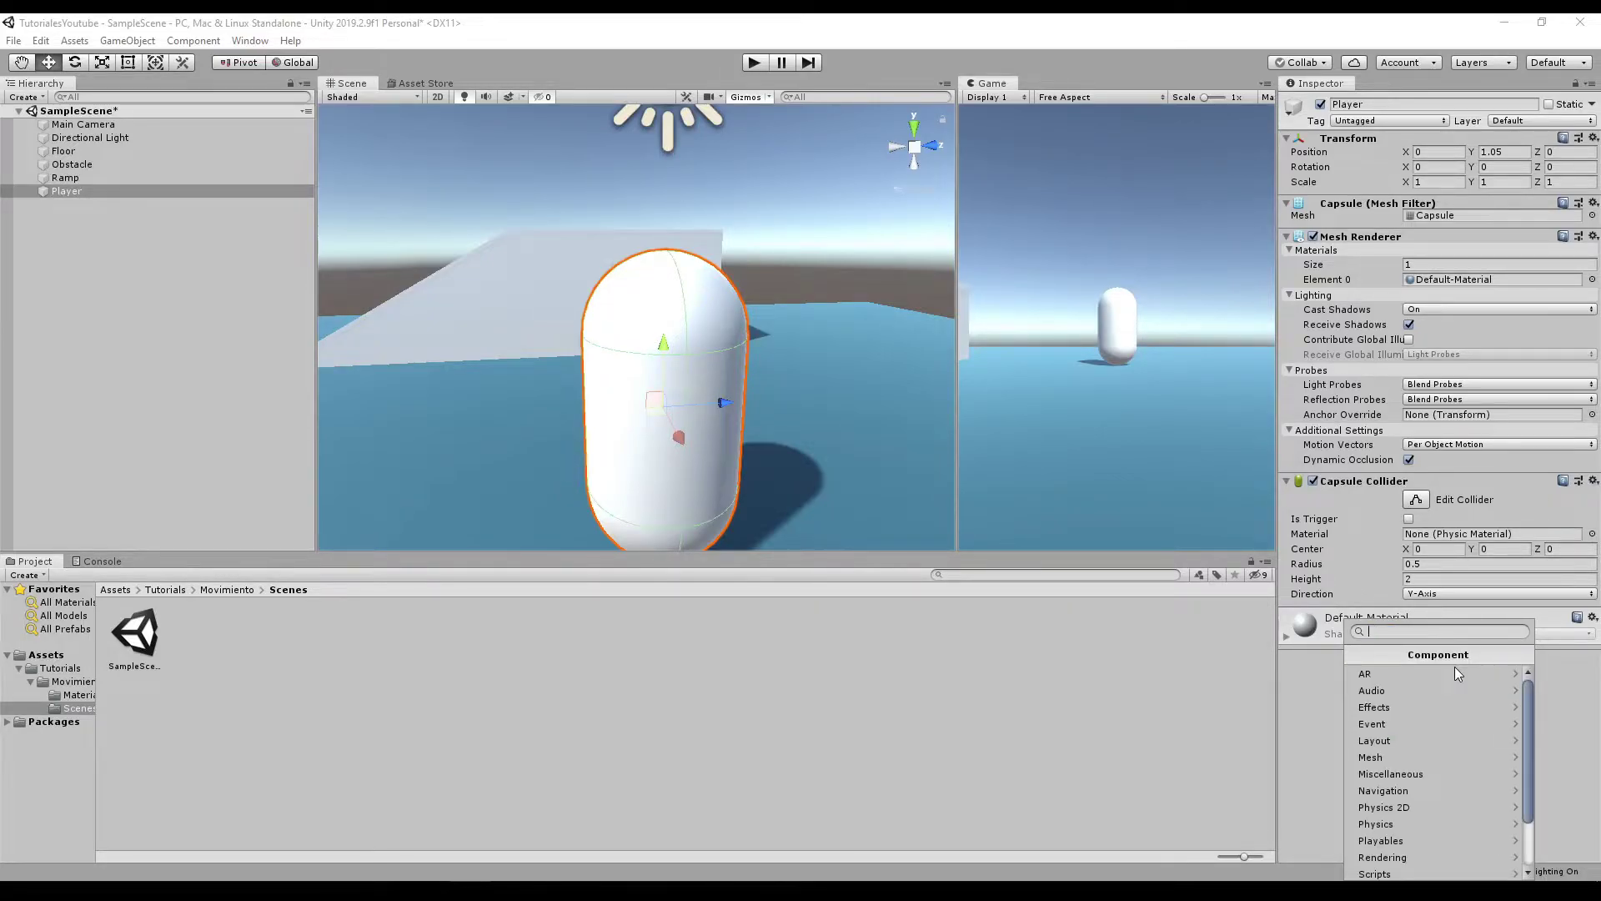
type("rigid")
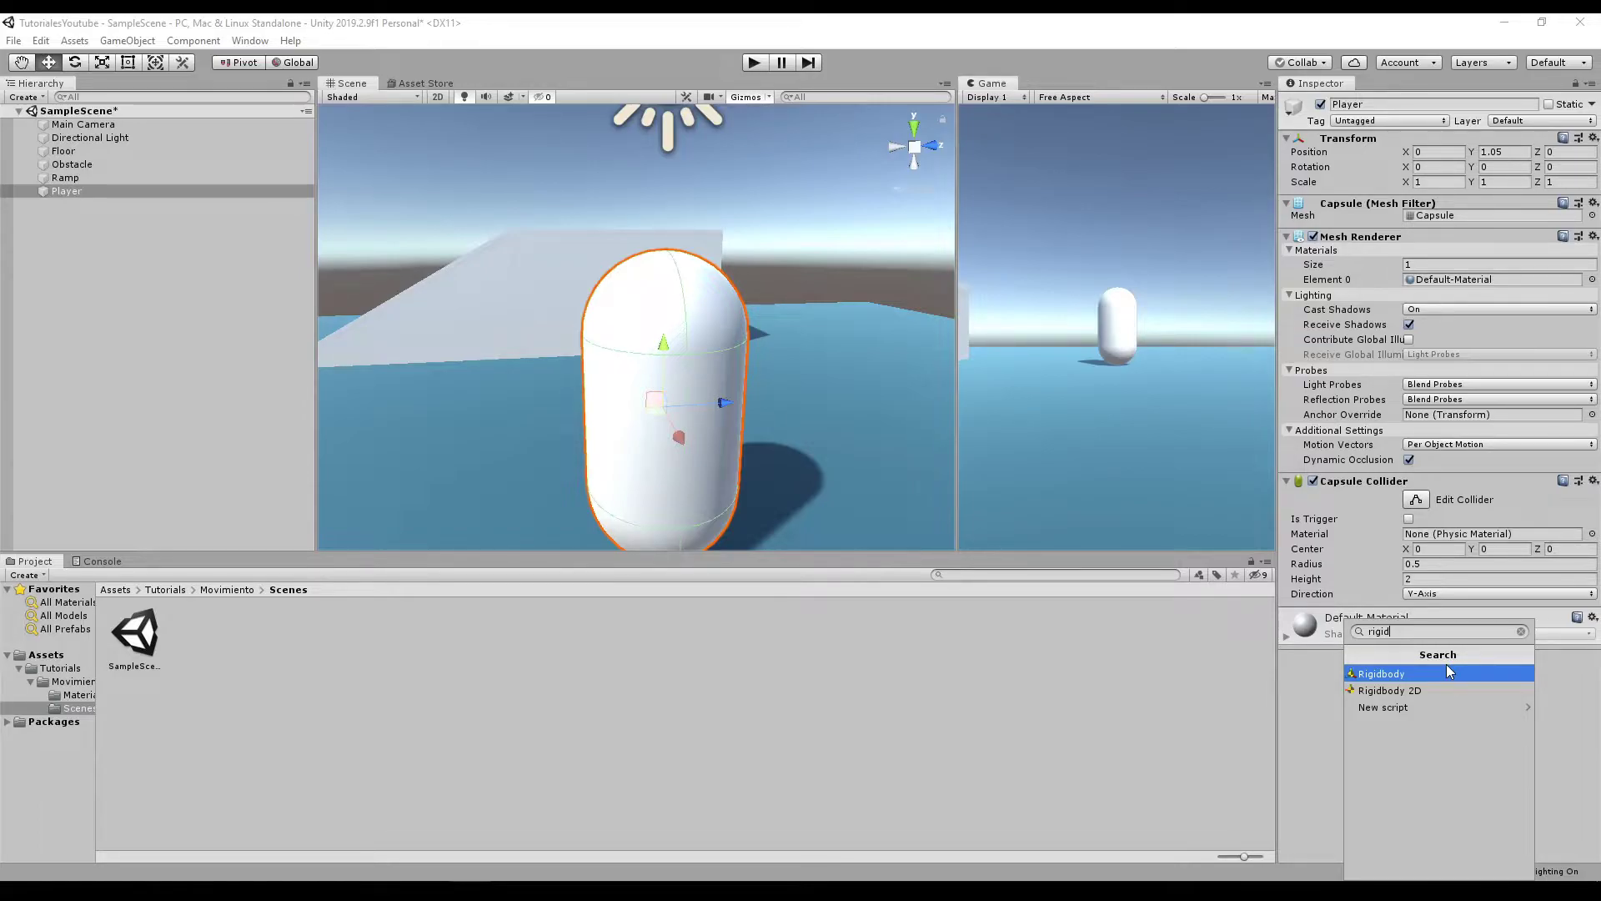
left_click(1394, 674)
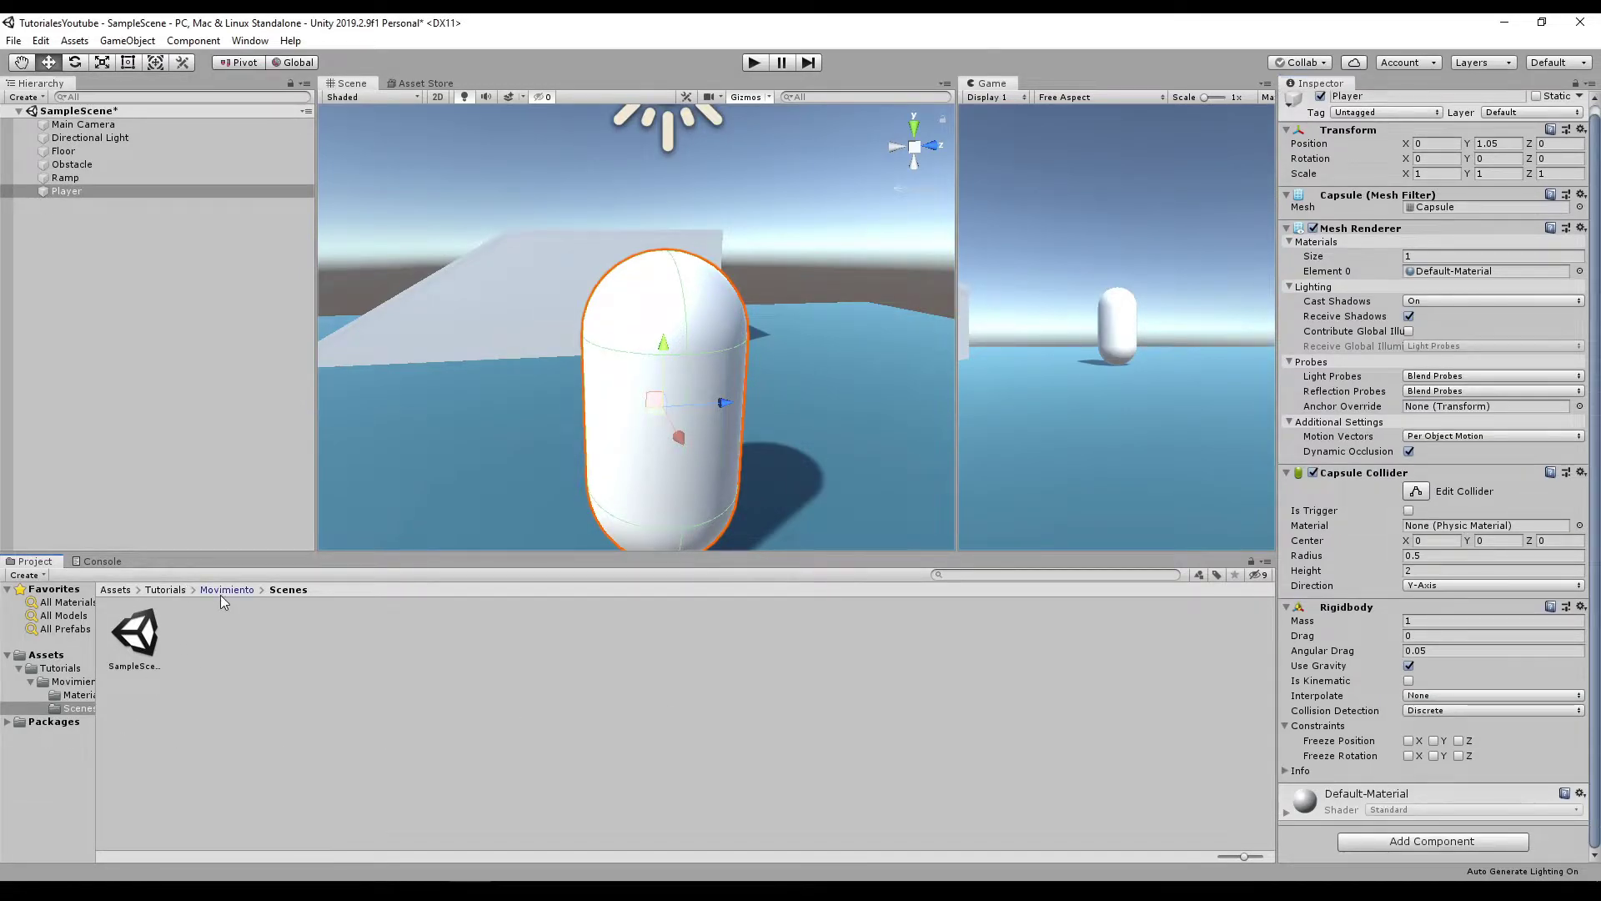
Create a new folder named 'Scripts' inside the Movimiento folder
left_click(221, 591)
right_click(348, 688)
mouse_move(539, 298)
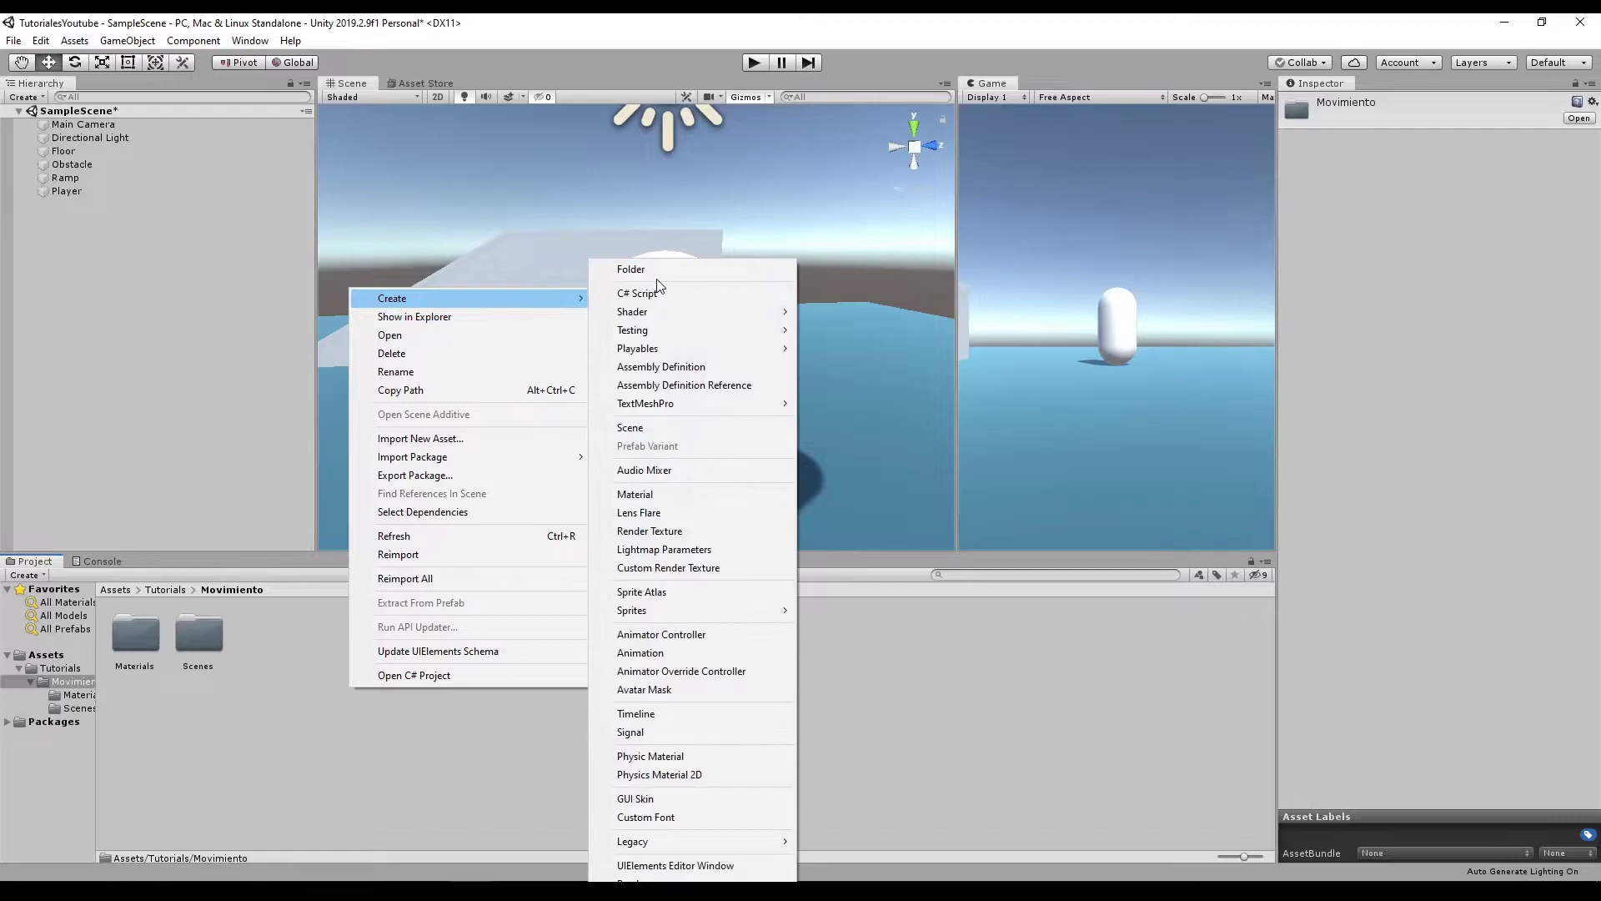
left_click(642, 271)
type("Scripts")
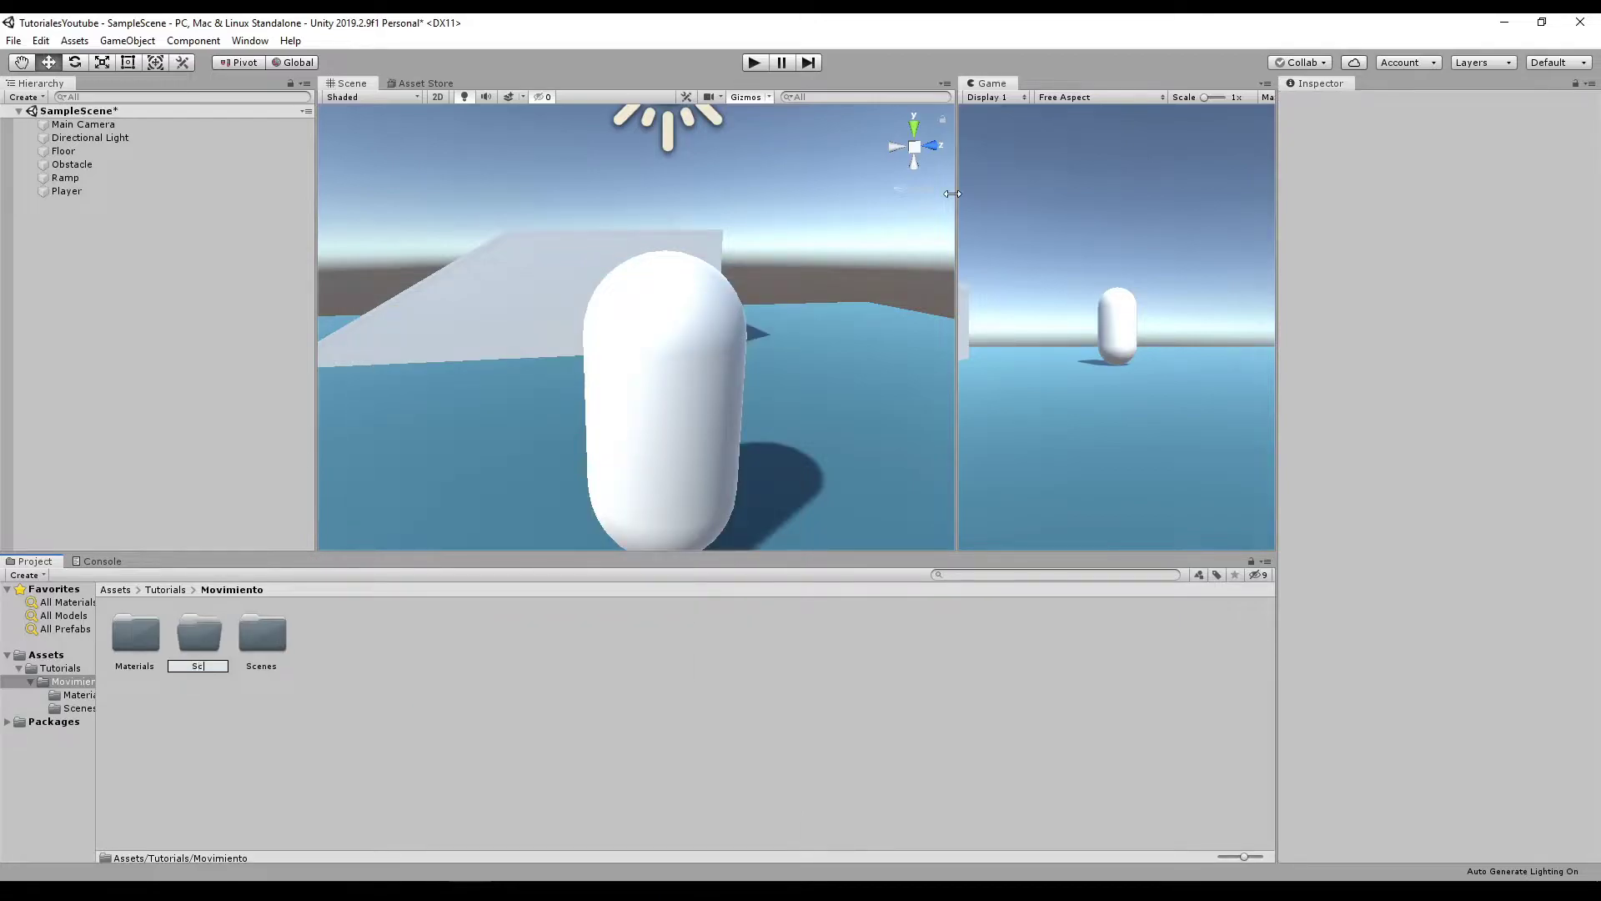
key("Return")
key("Return")
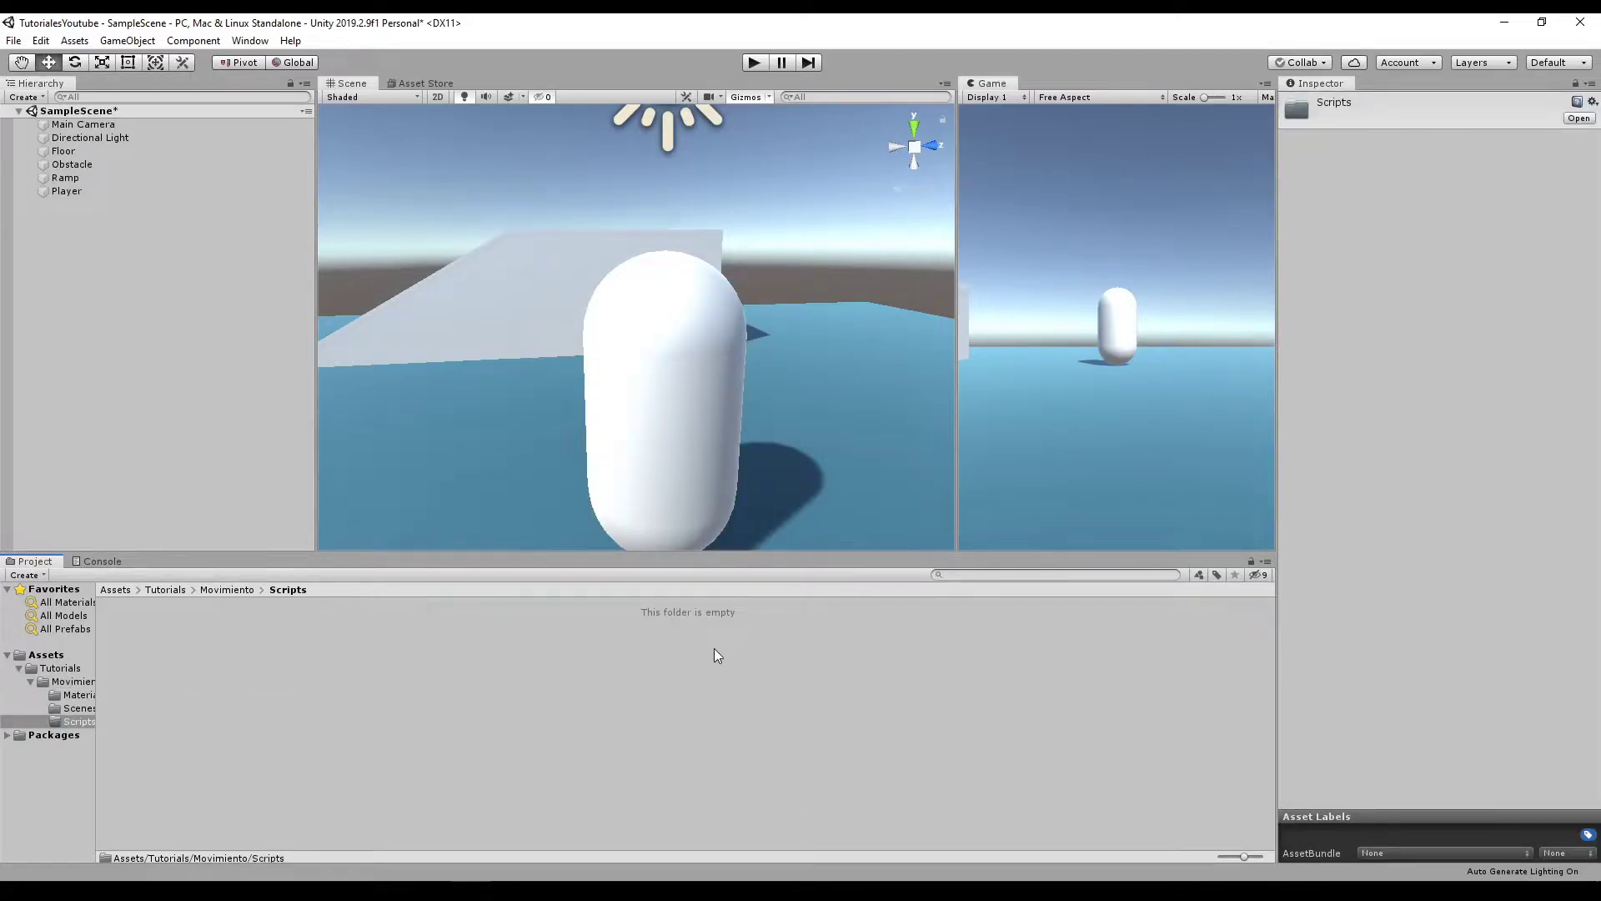
Create a C# script 'PlayerController' in Scripts and attach it to the Player
right_click(714, 655)
mouse_move(867, 257)
left_click(1084, 285)
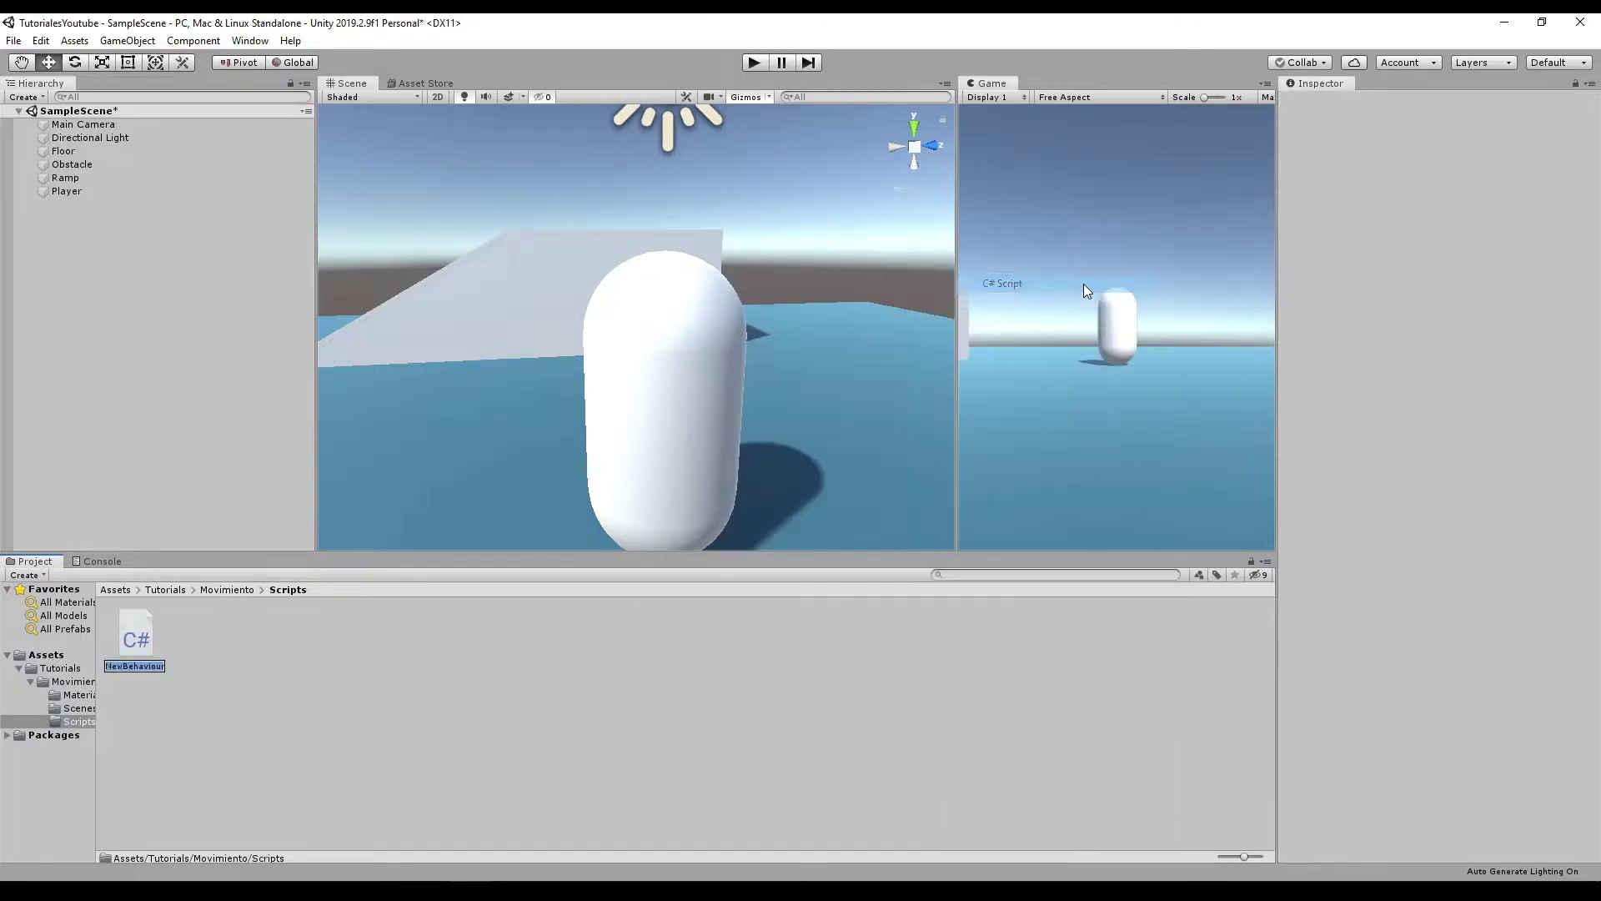
type("PlayerC")
type("ontro")
type("ller")
key("Return")
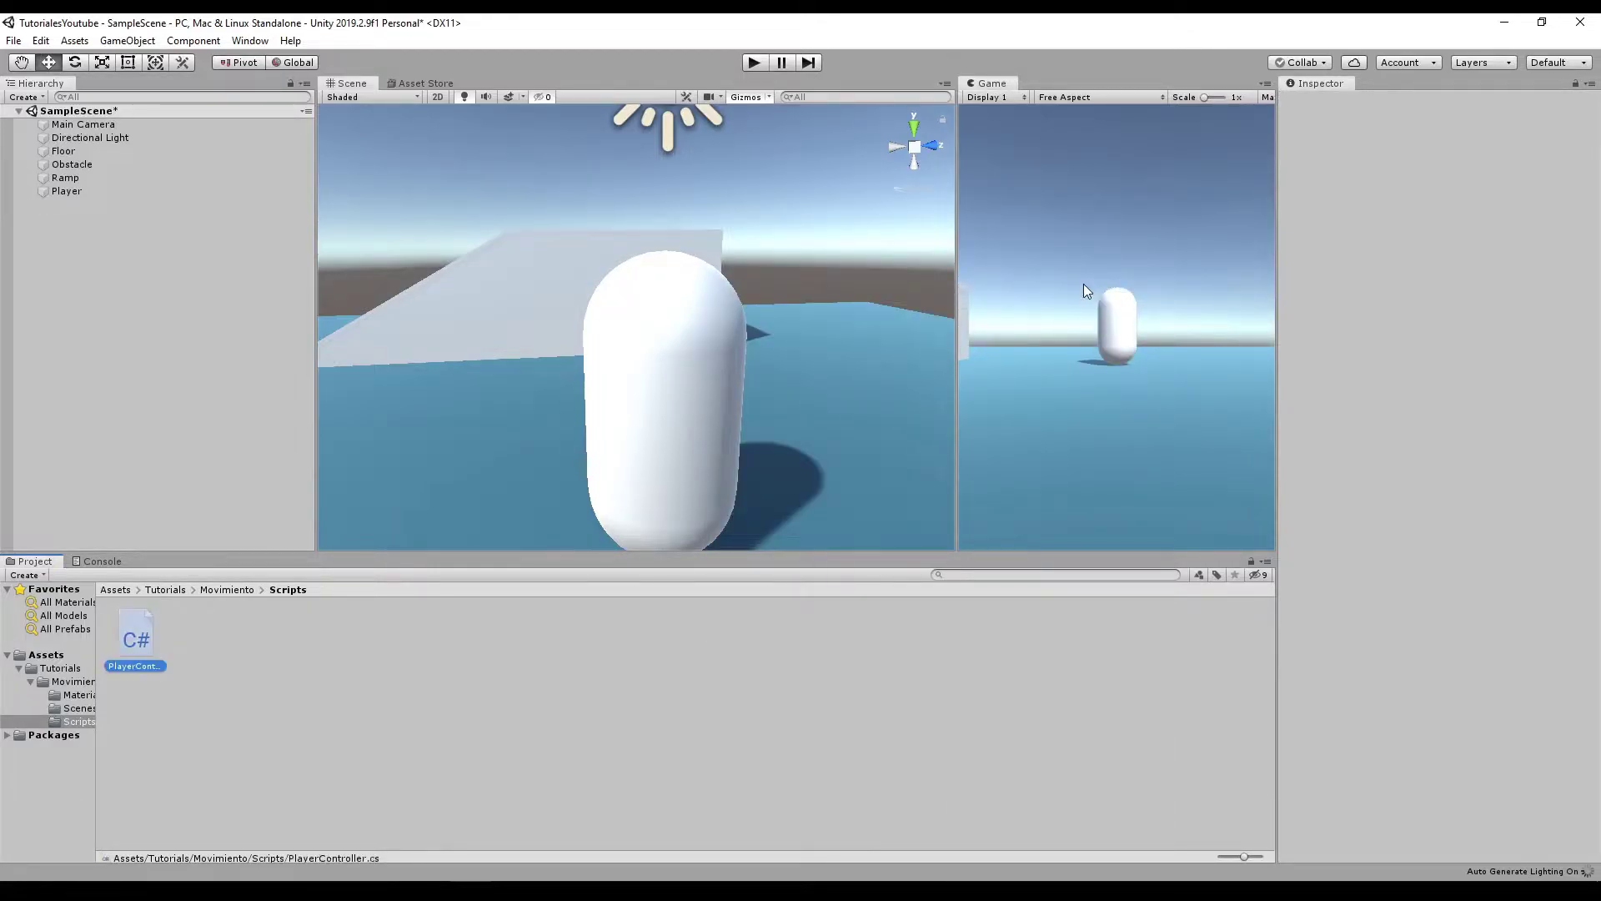
left_click(67, 191)
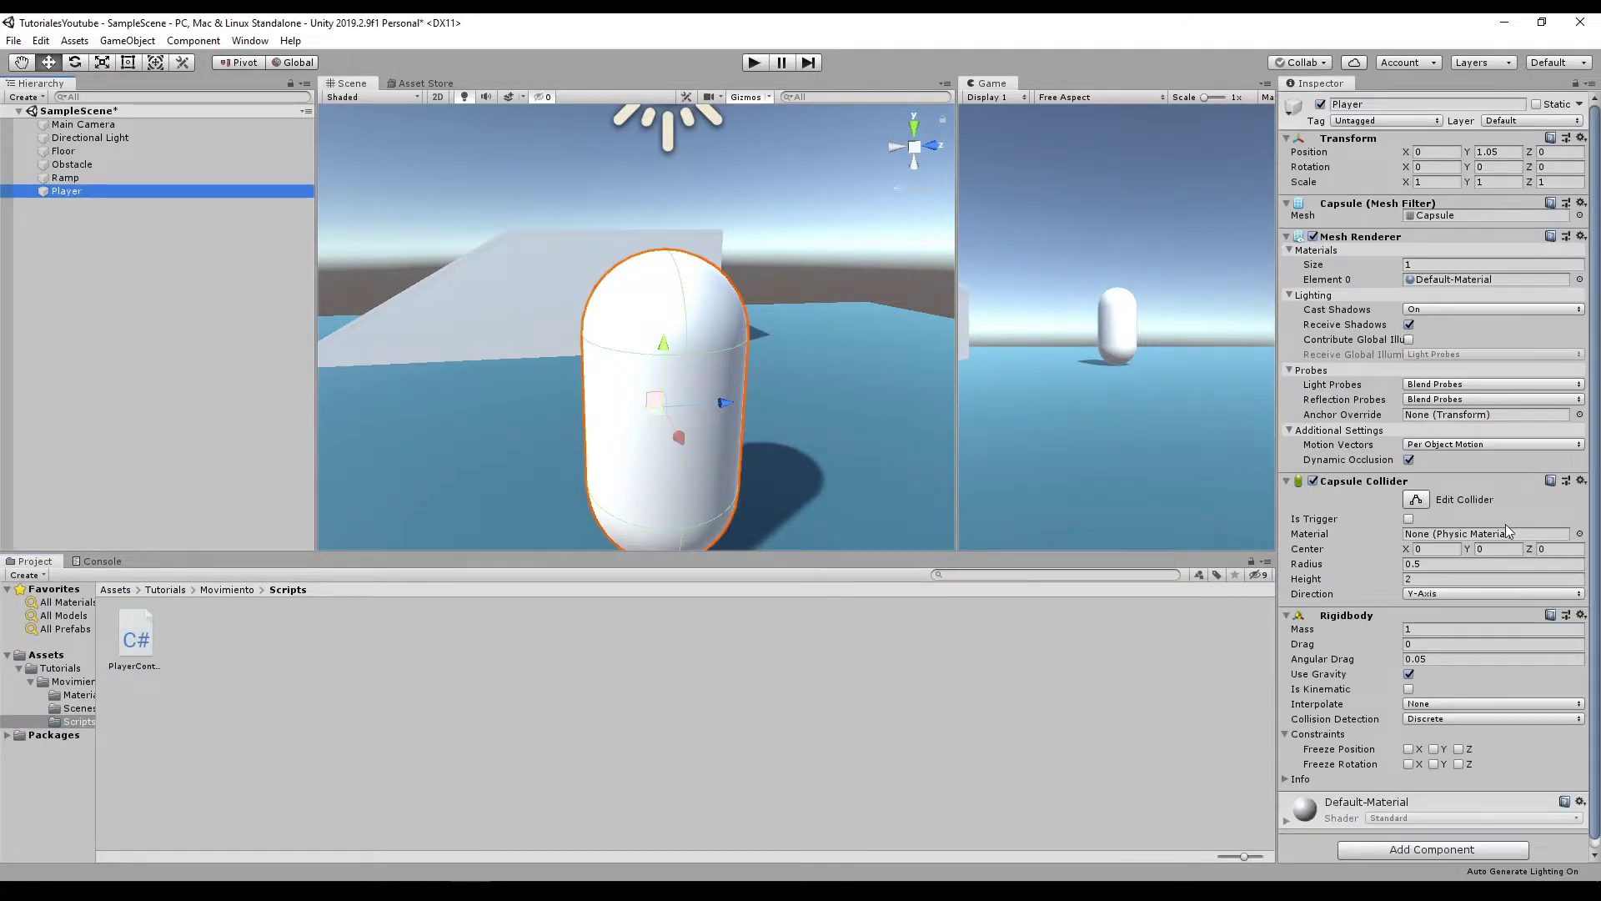
mouse_move(133, 639)
left_mouse_down()
mouse_move(641, 653)
mouse_move(1331, 836)
left_mouse_up()
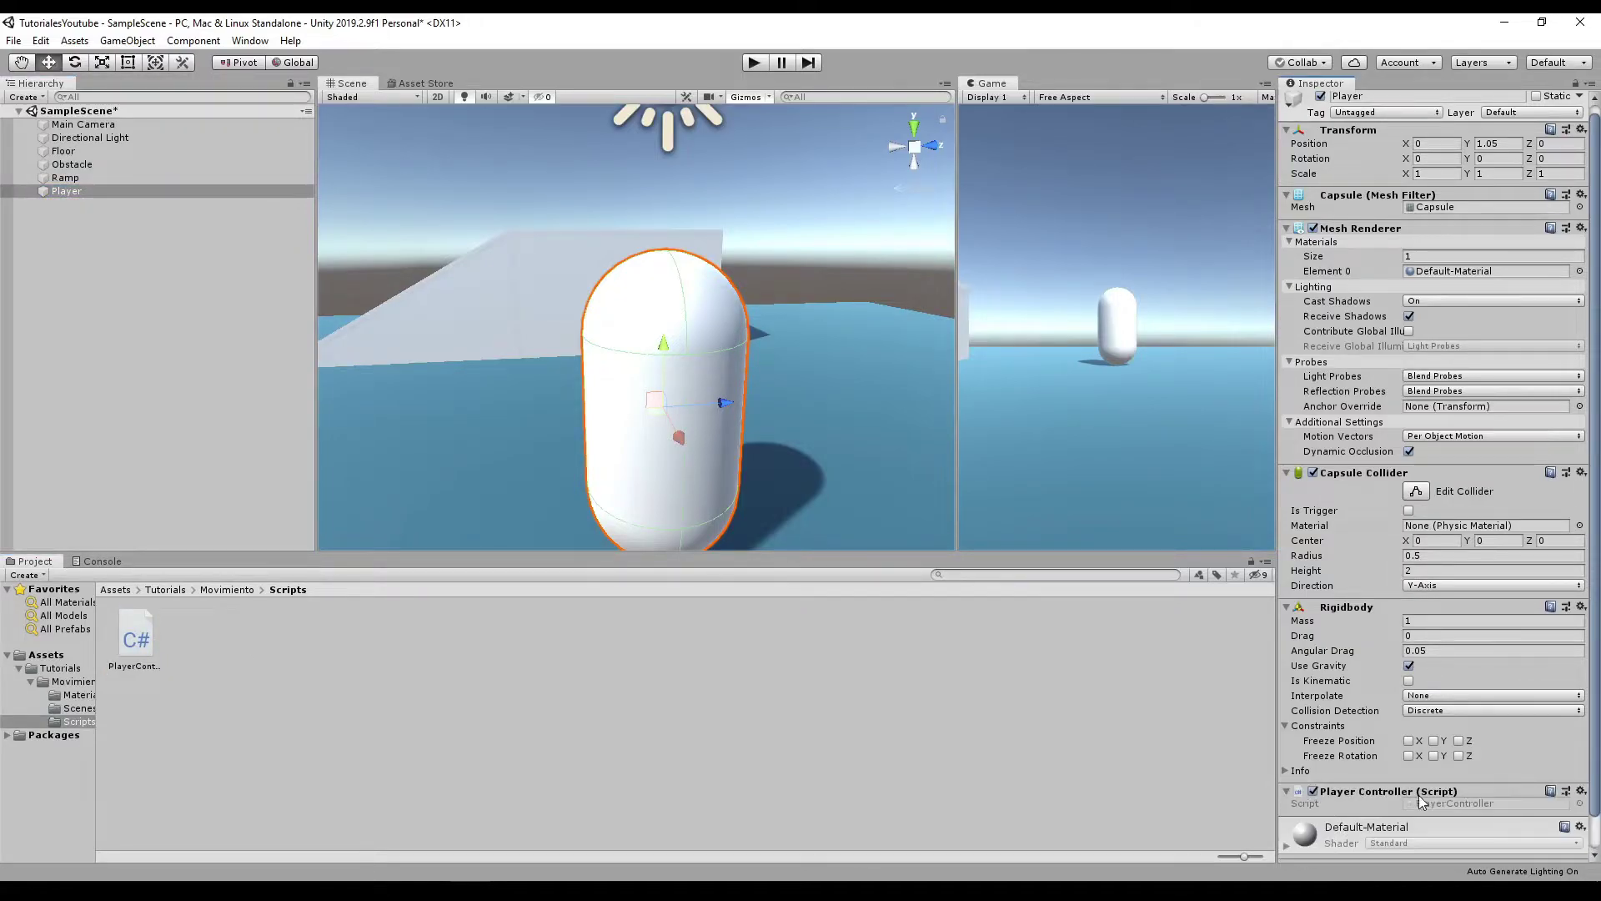
left_click(140, 632)
Open PlayerController in Visual Studio and reload the externally modified solution
double_click(138, 632)
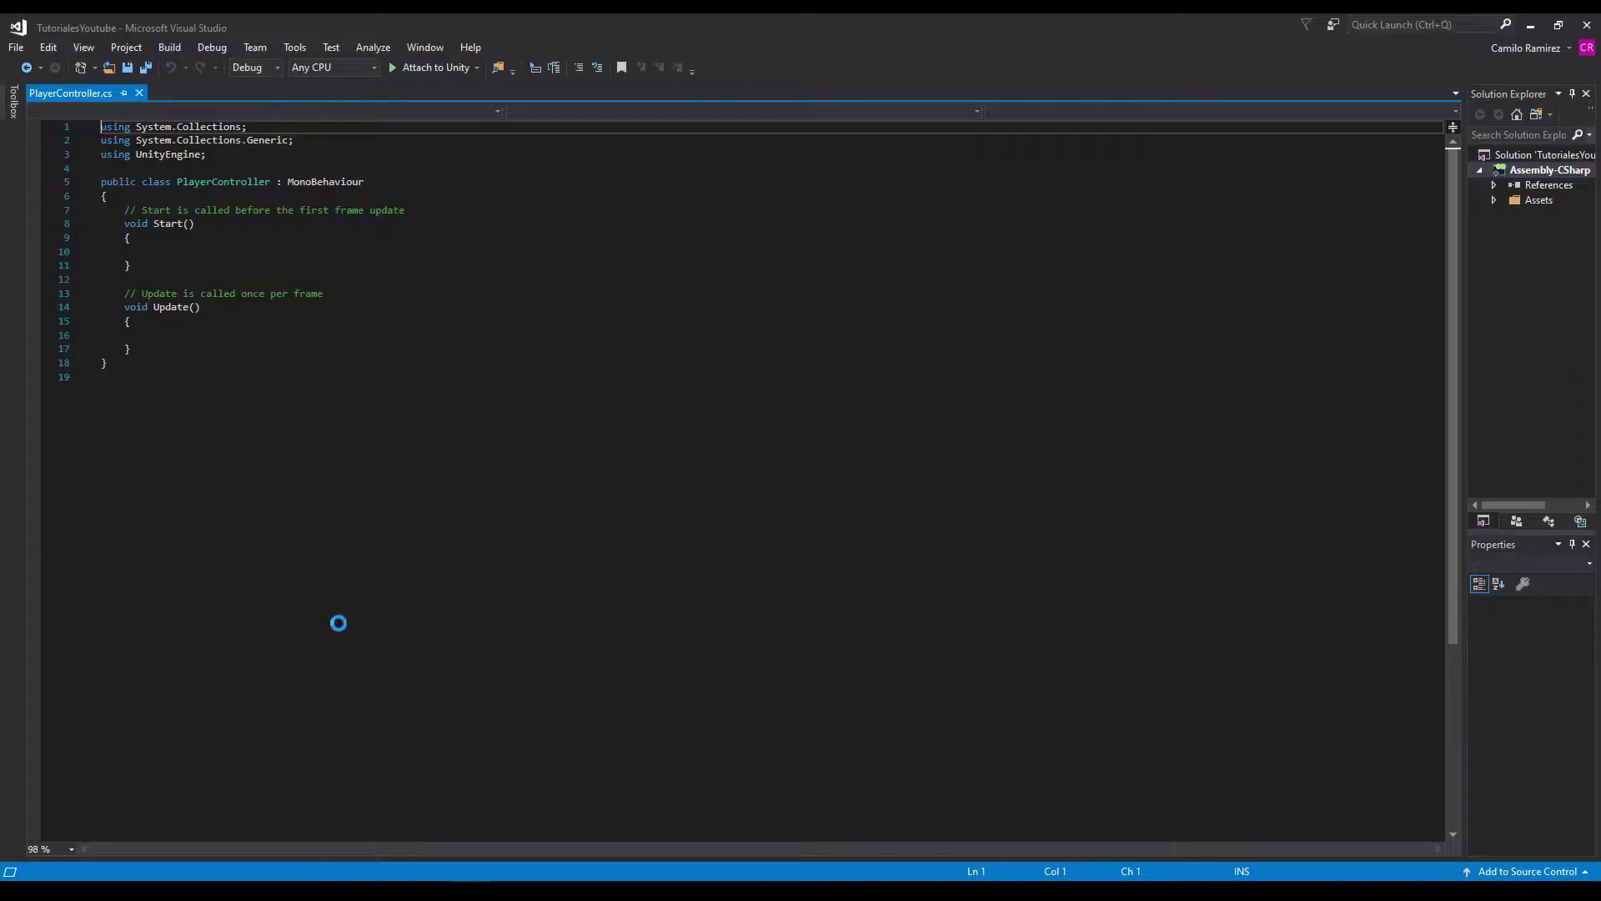
left_click(776, 503)
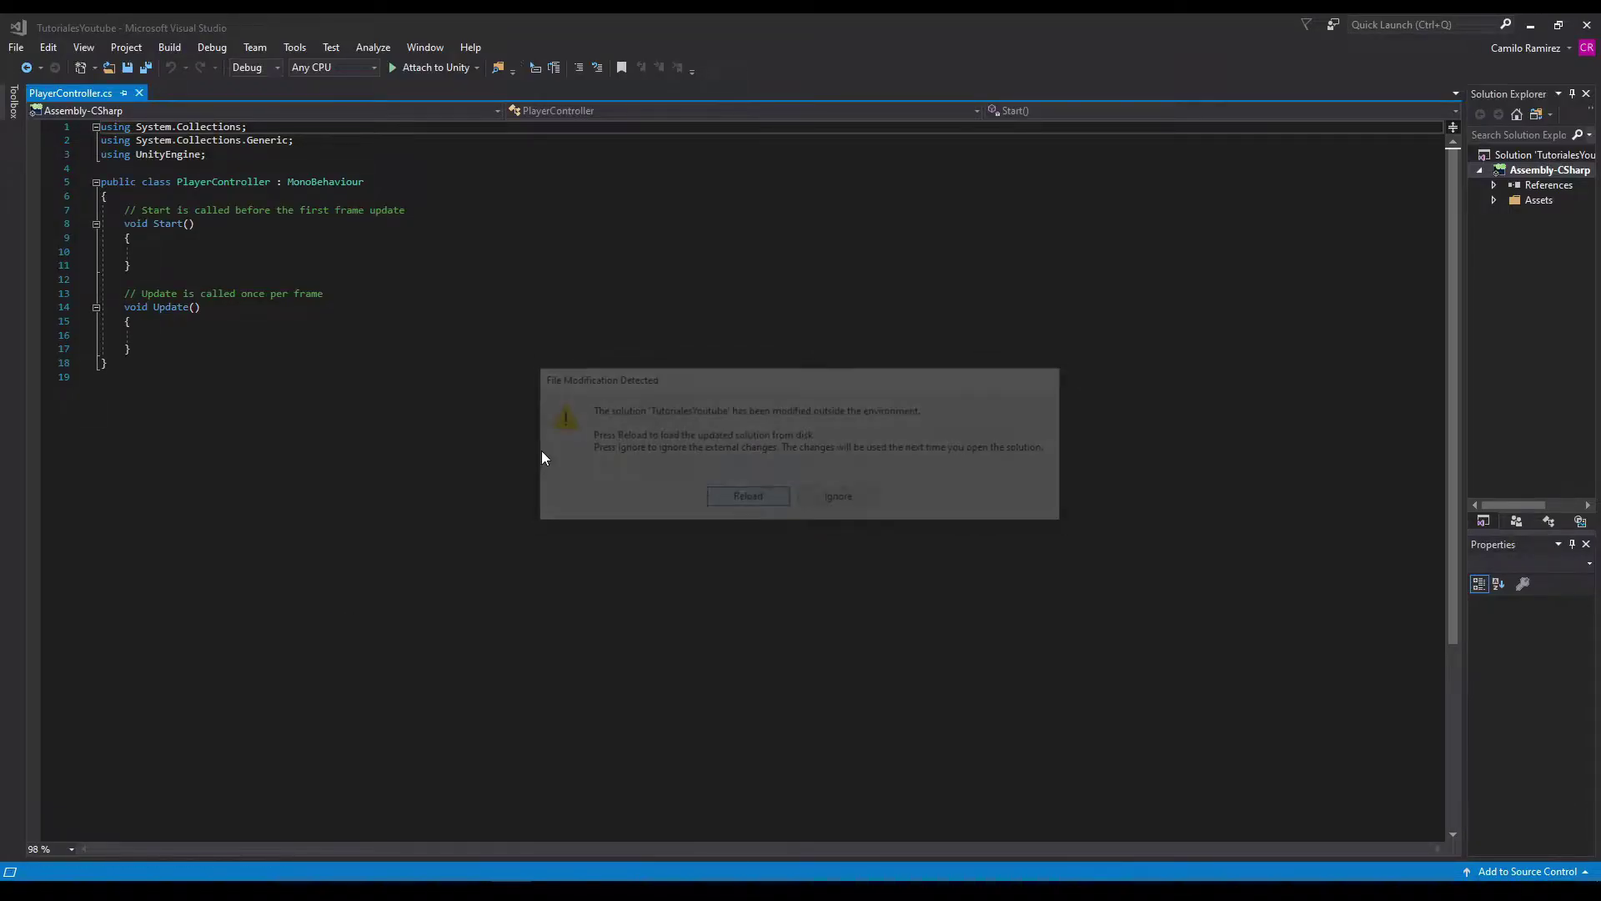
left_click(619, 156)
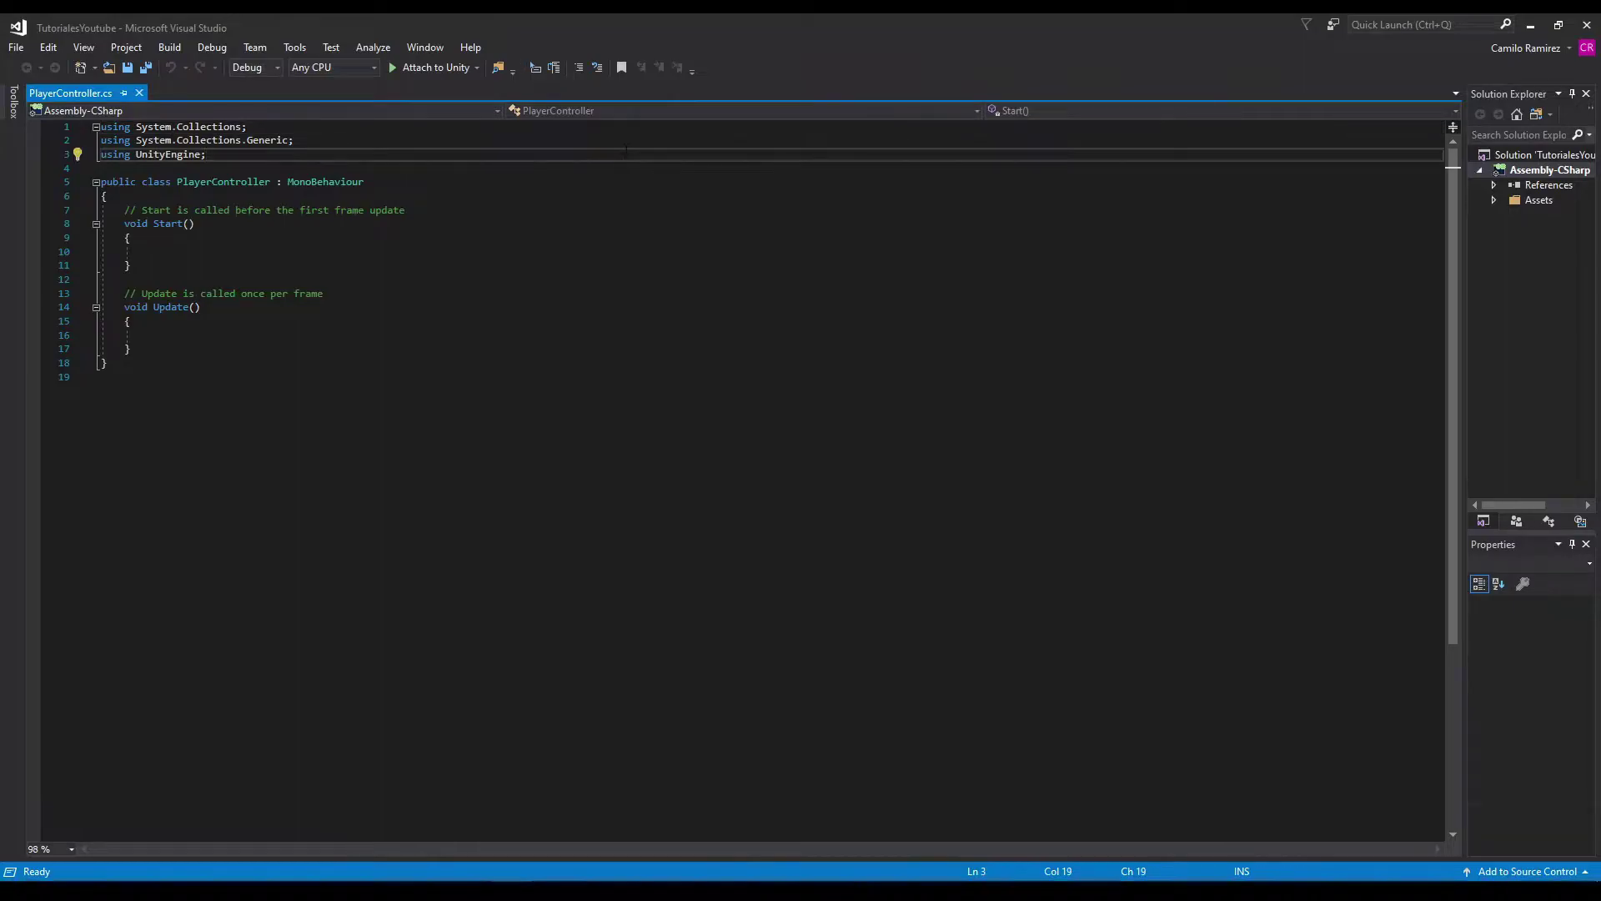
Delete the template comment lines above Start() and Update()
key("Down")
key("Down")
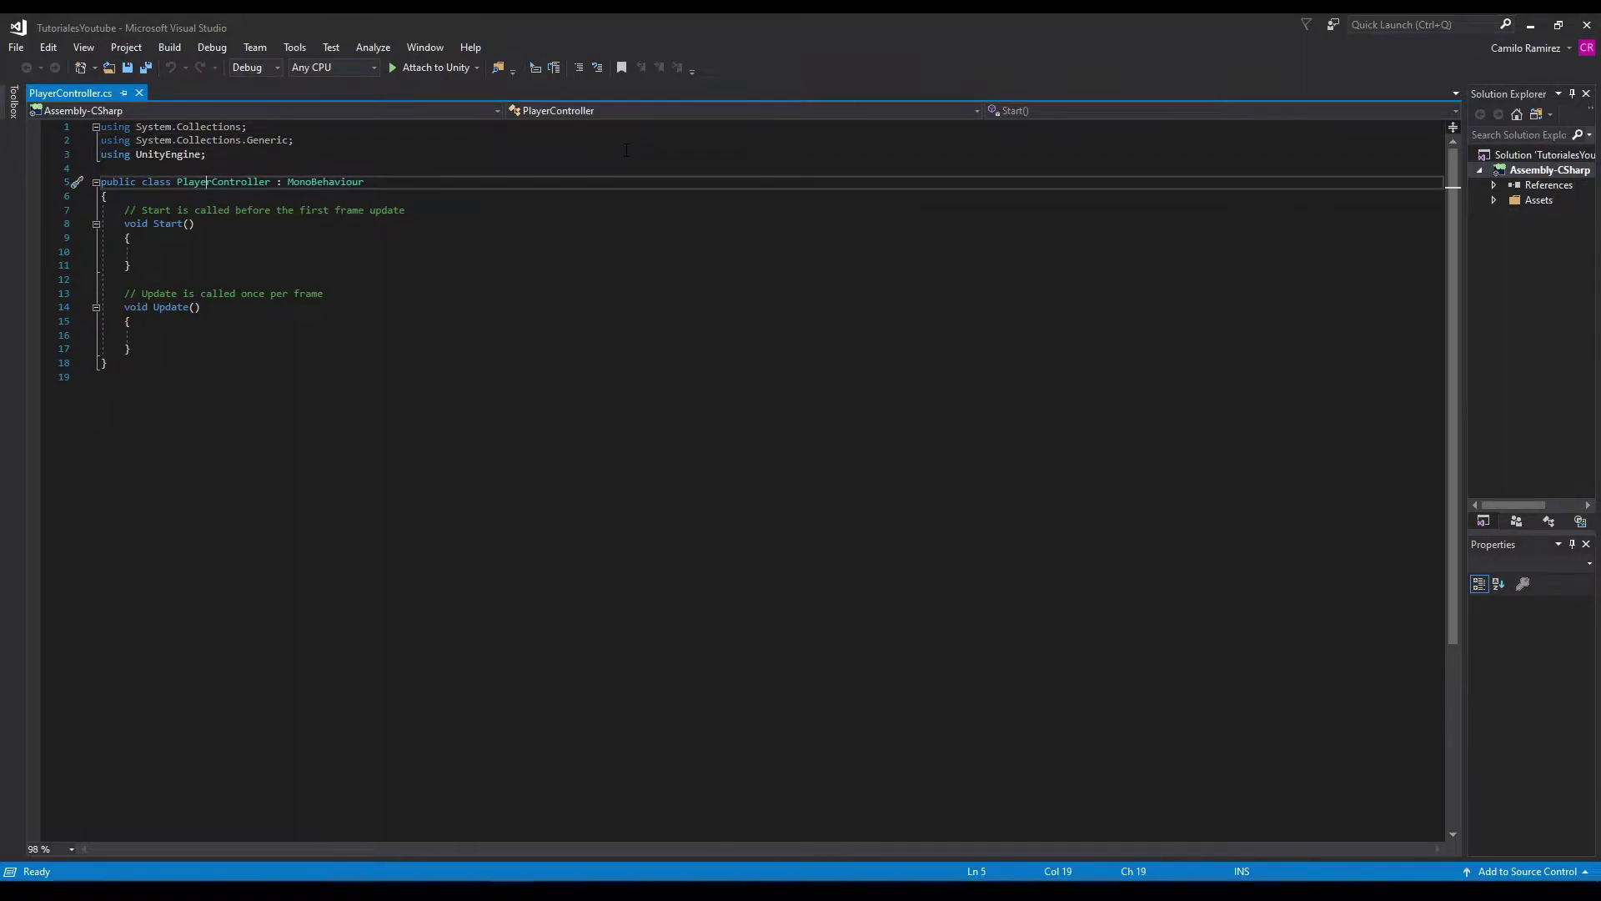
key("Down")
key("Down")
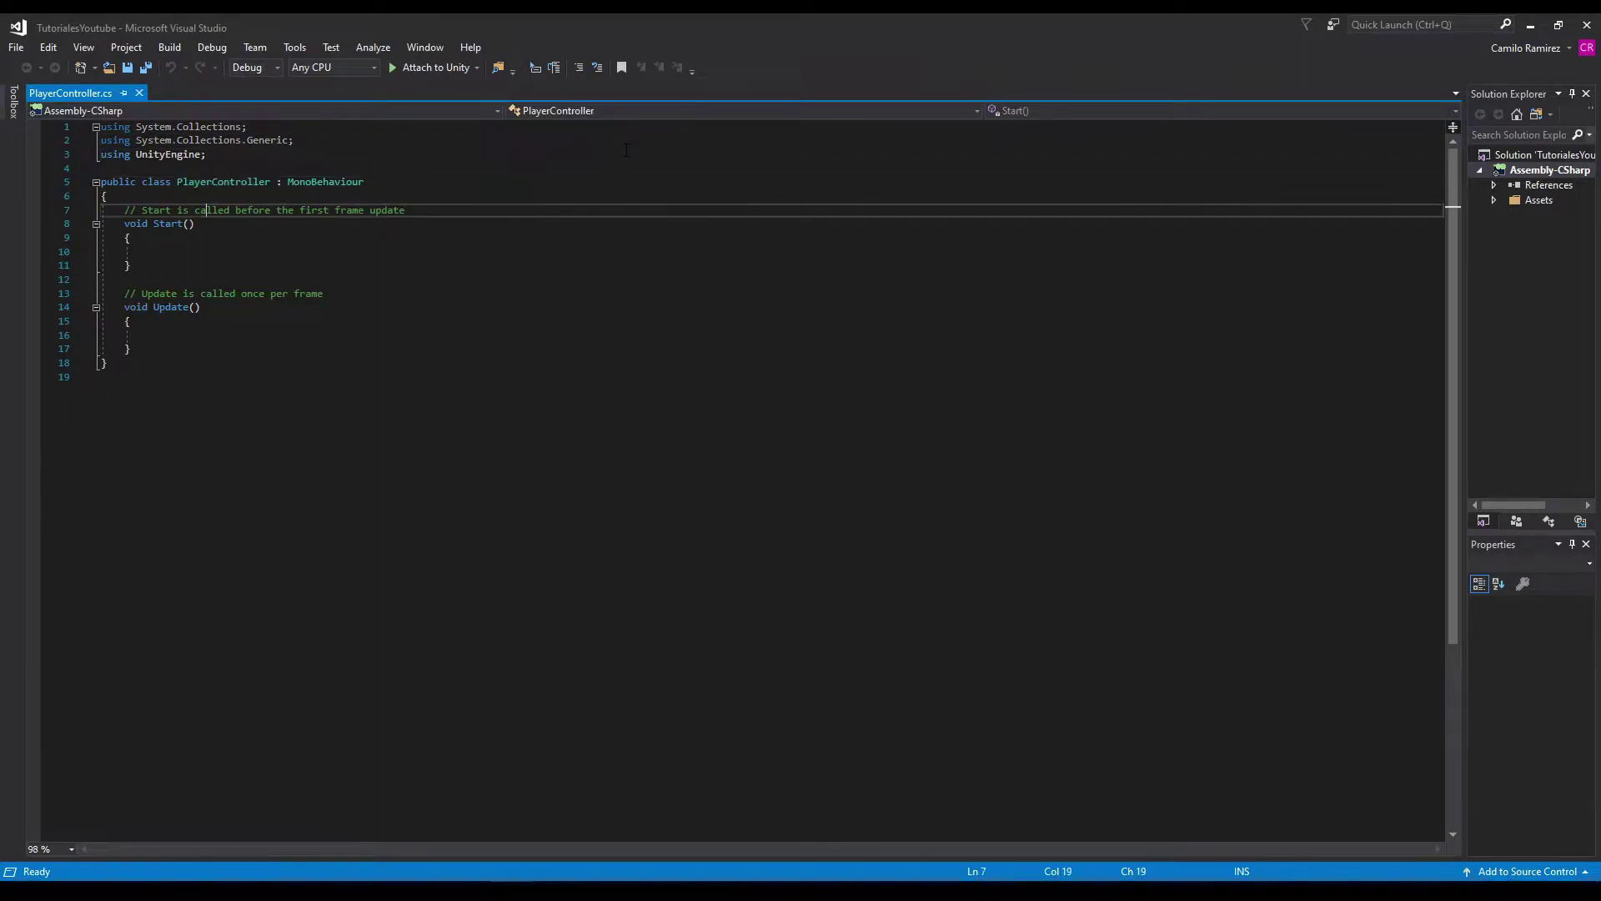
key("Home")
key("shift+Down")
key("Delete")
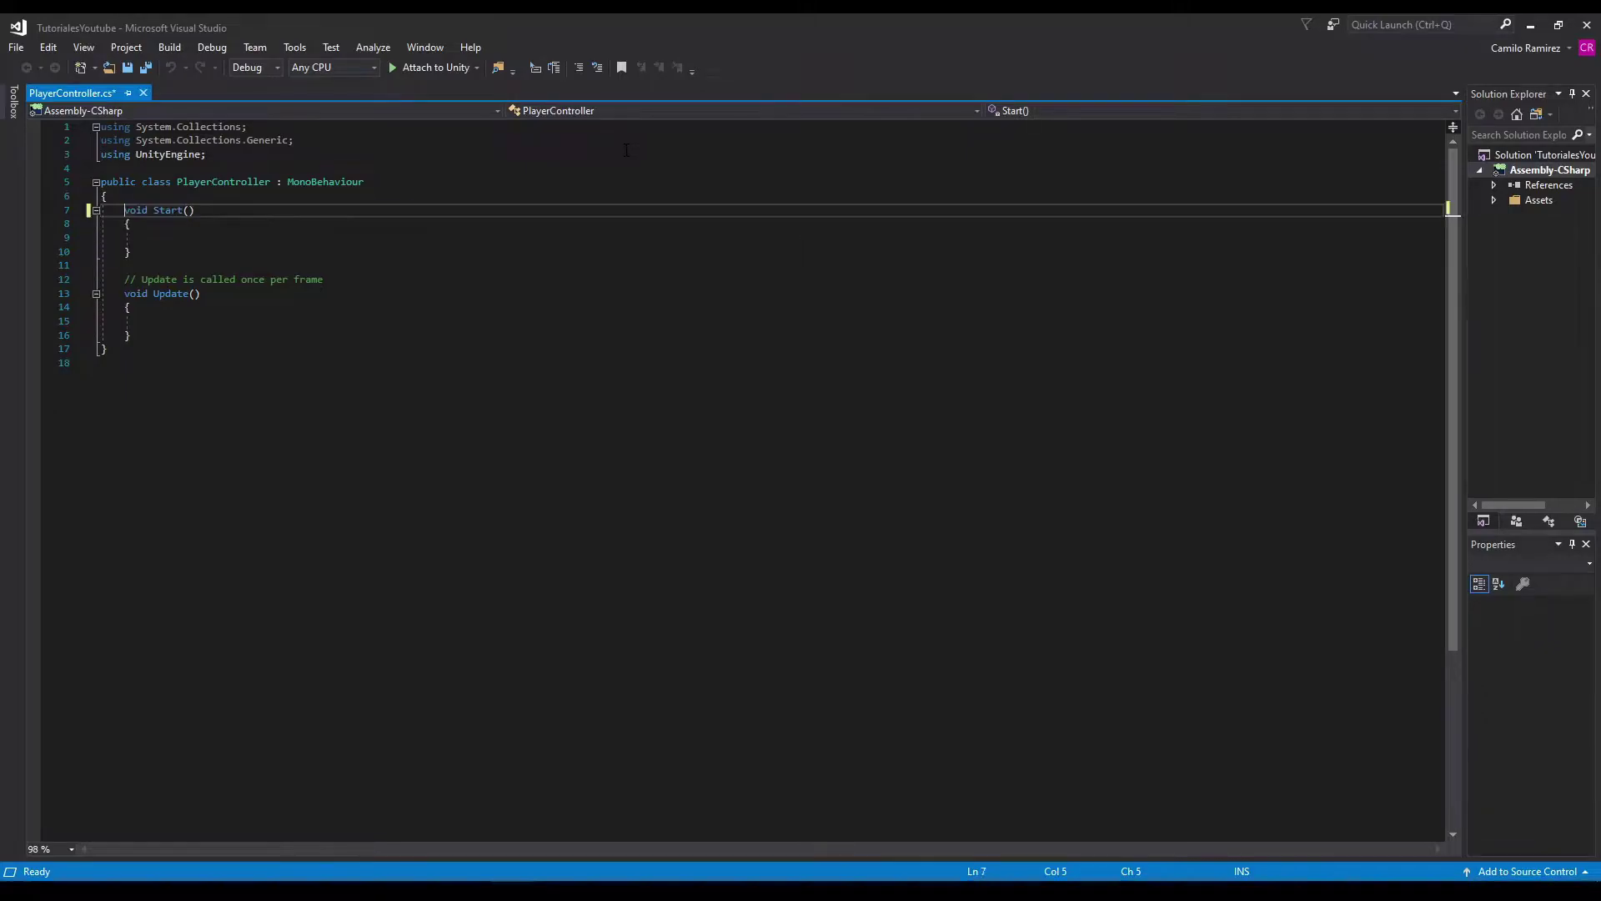
key("Down")
key("Down")
key("Down")
key("Down")
key("shift+Down")
key("Delete")
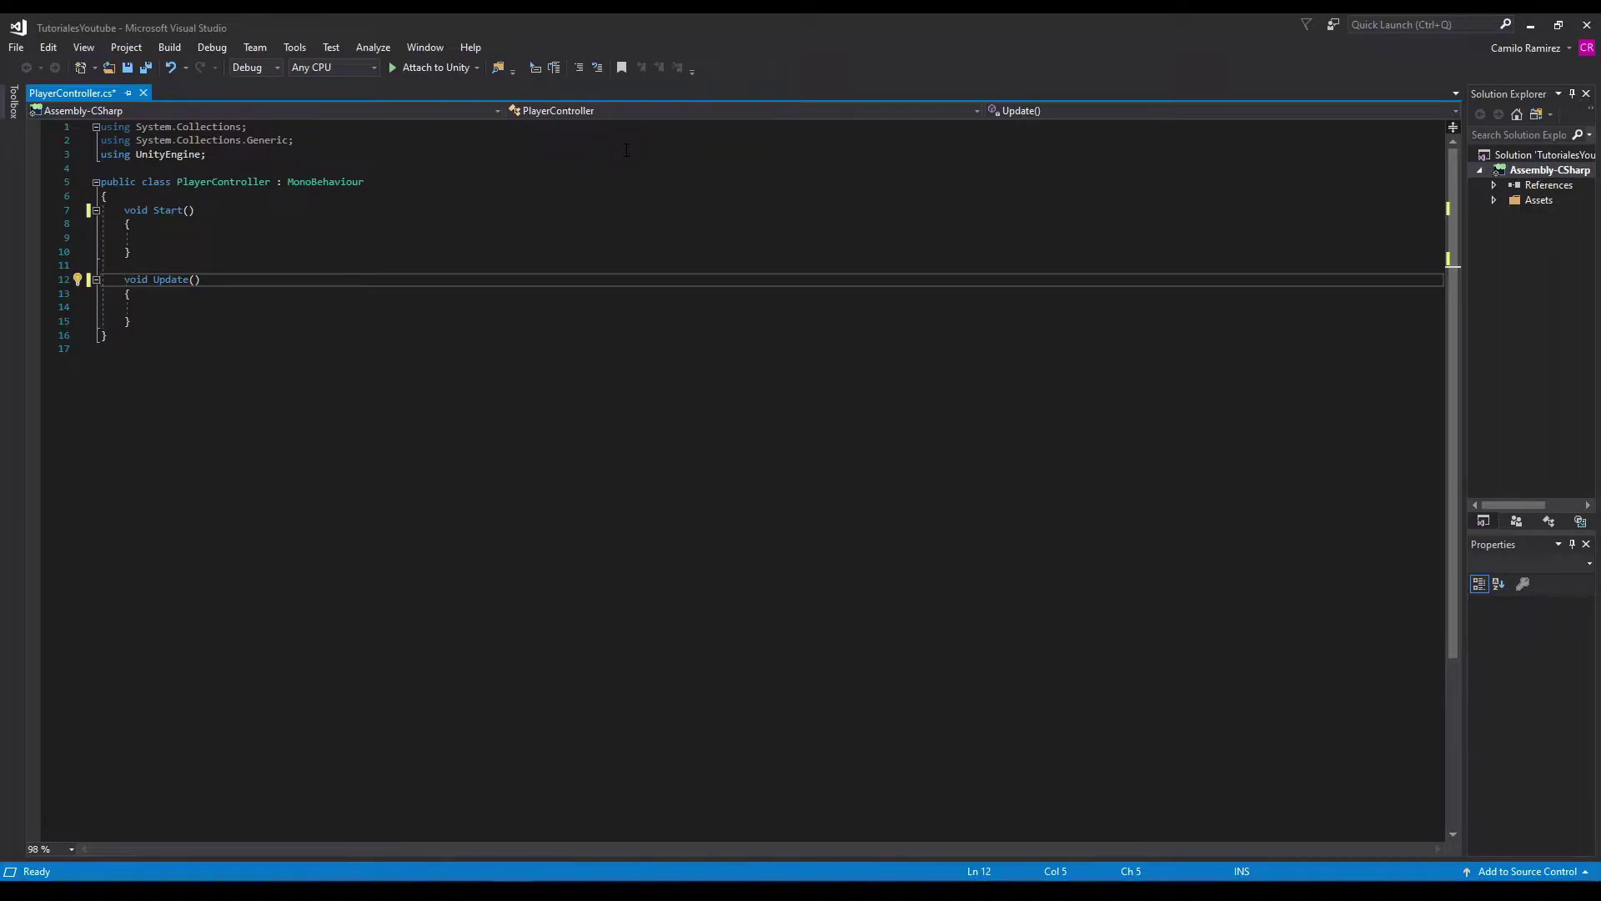
key("Up")
key("Up")
key("Up")
key("Up")
key("Up")
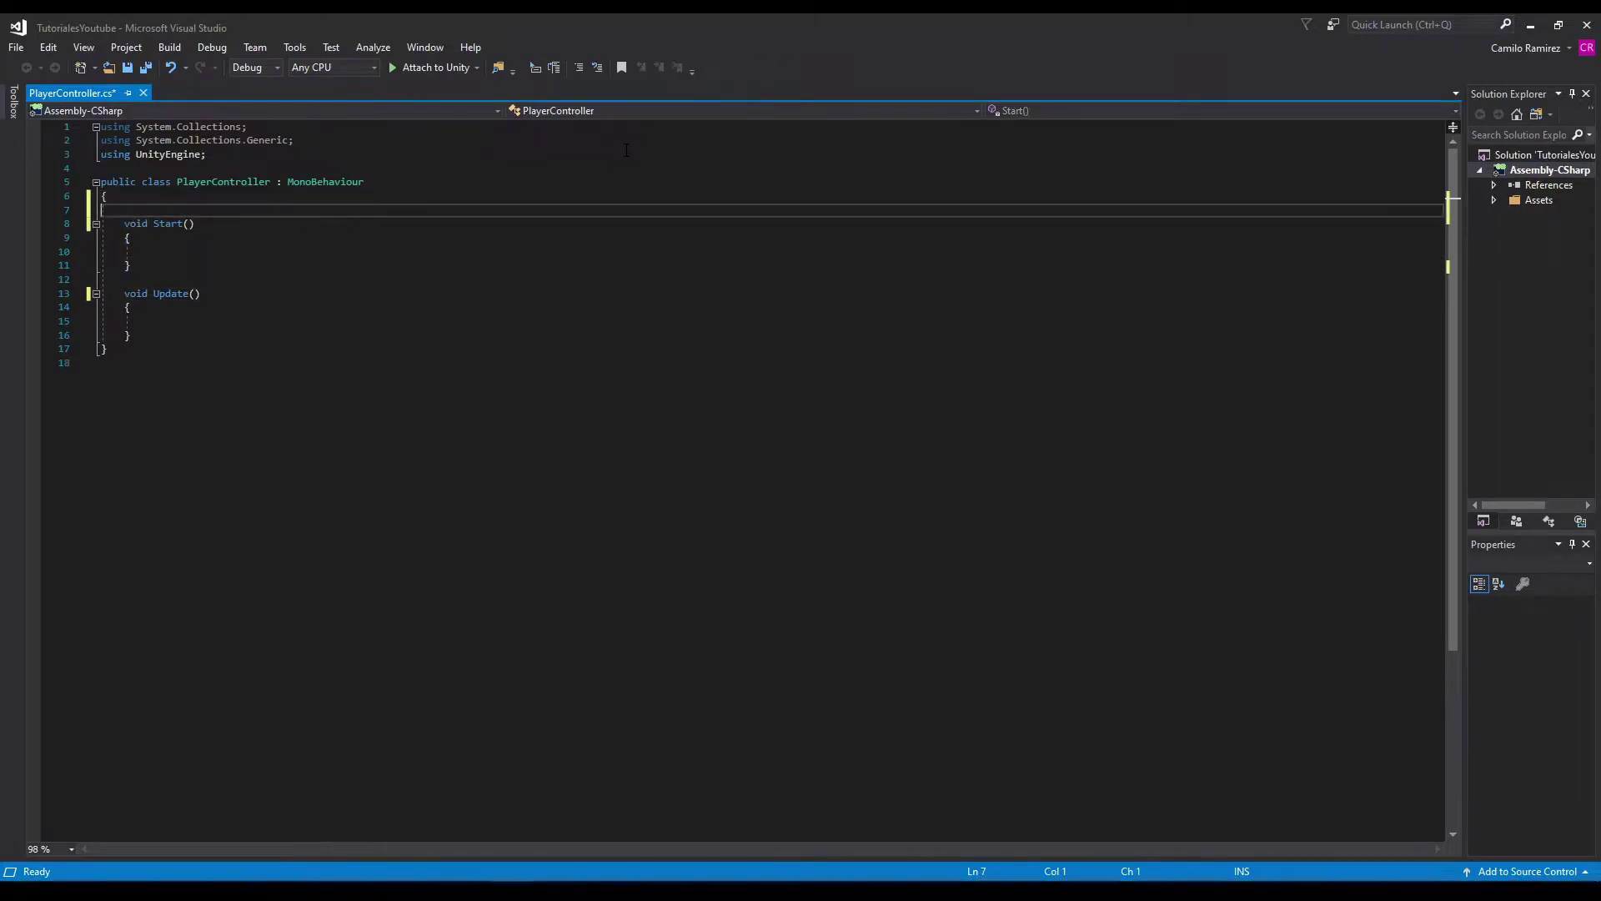
key("alt+Tab")
Show the Player's components in Unity, then bring PlayerController.cs in Visual Studio to the front
left_click(113, 195)
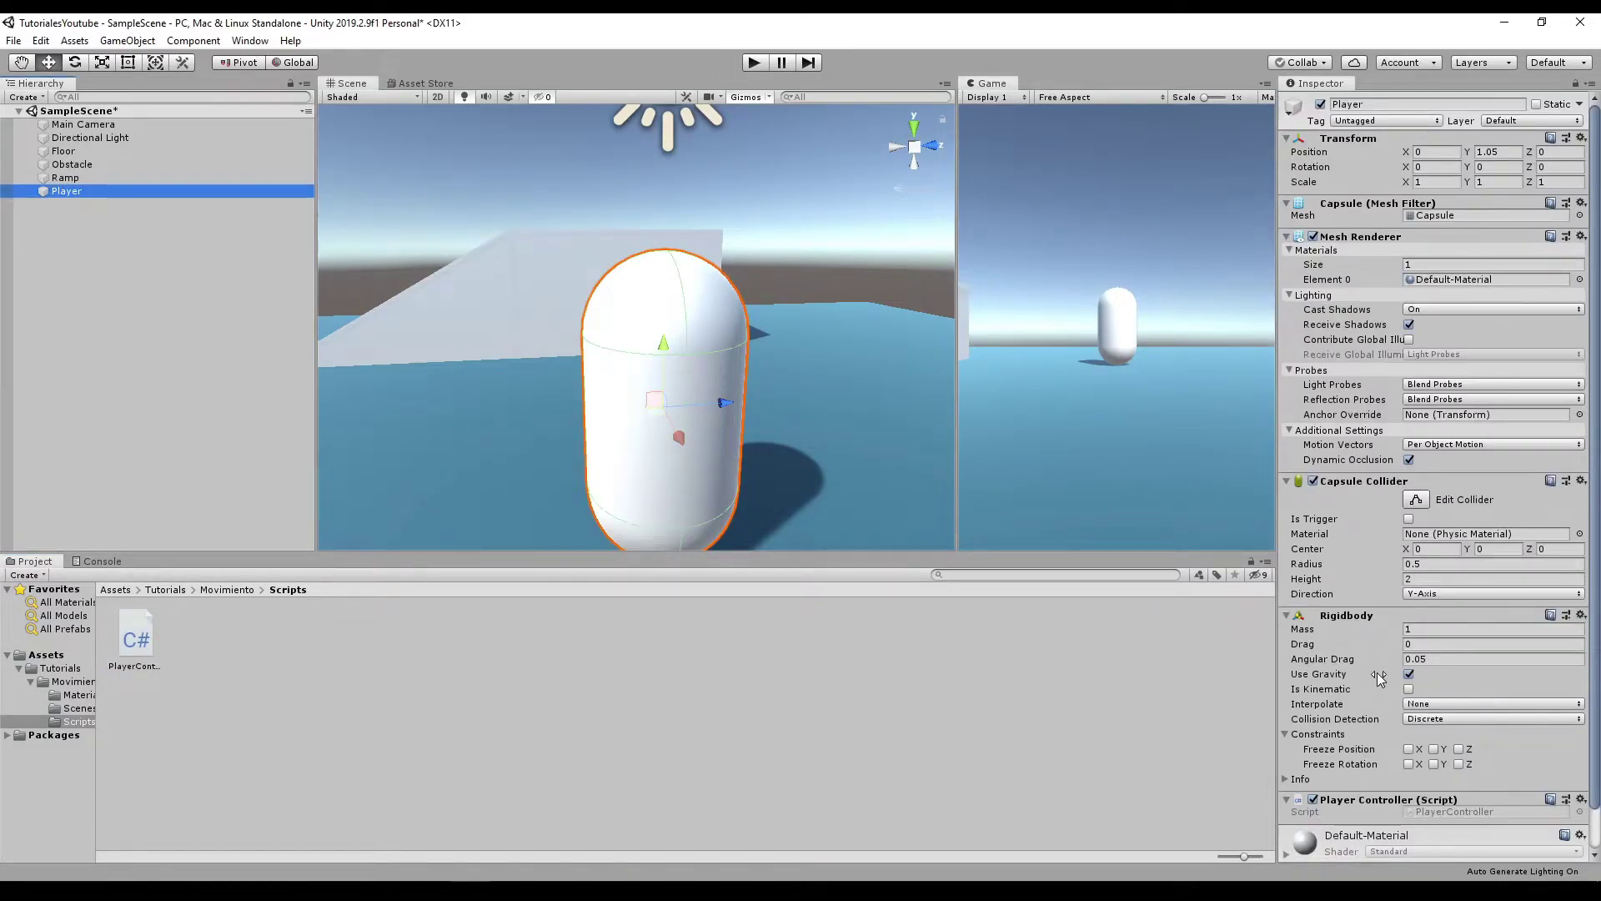
key("alt+Tab")
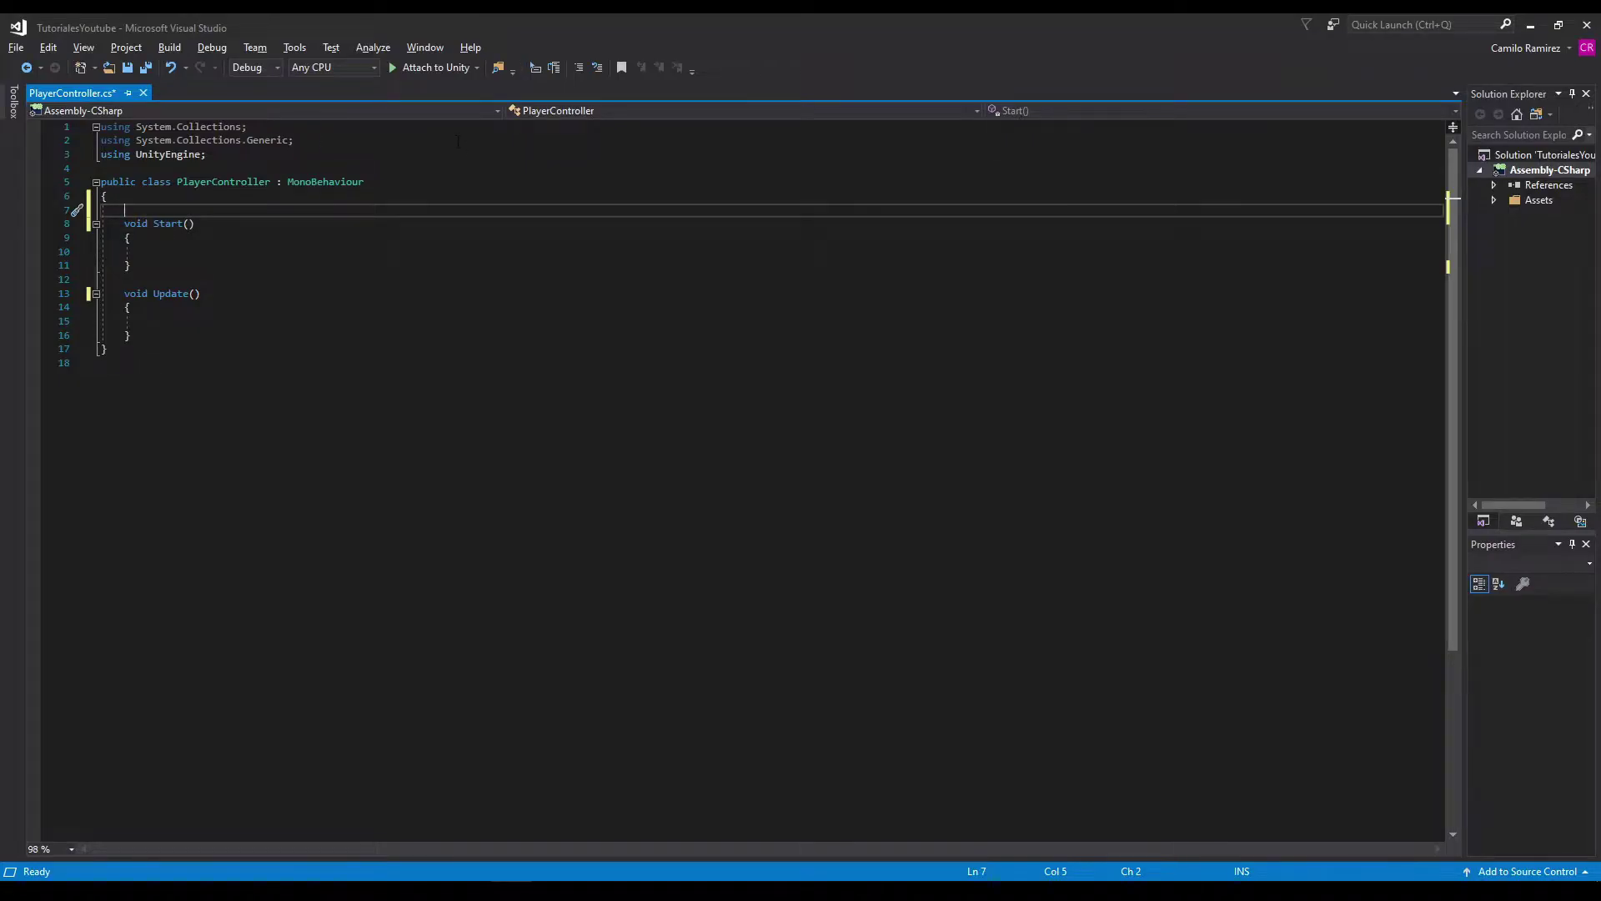
Declare 'private new Rigidbody rigidbody;' on line 7, followed by a blank line
scroll(459, 304, "up", 8, "ctrl")
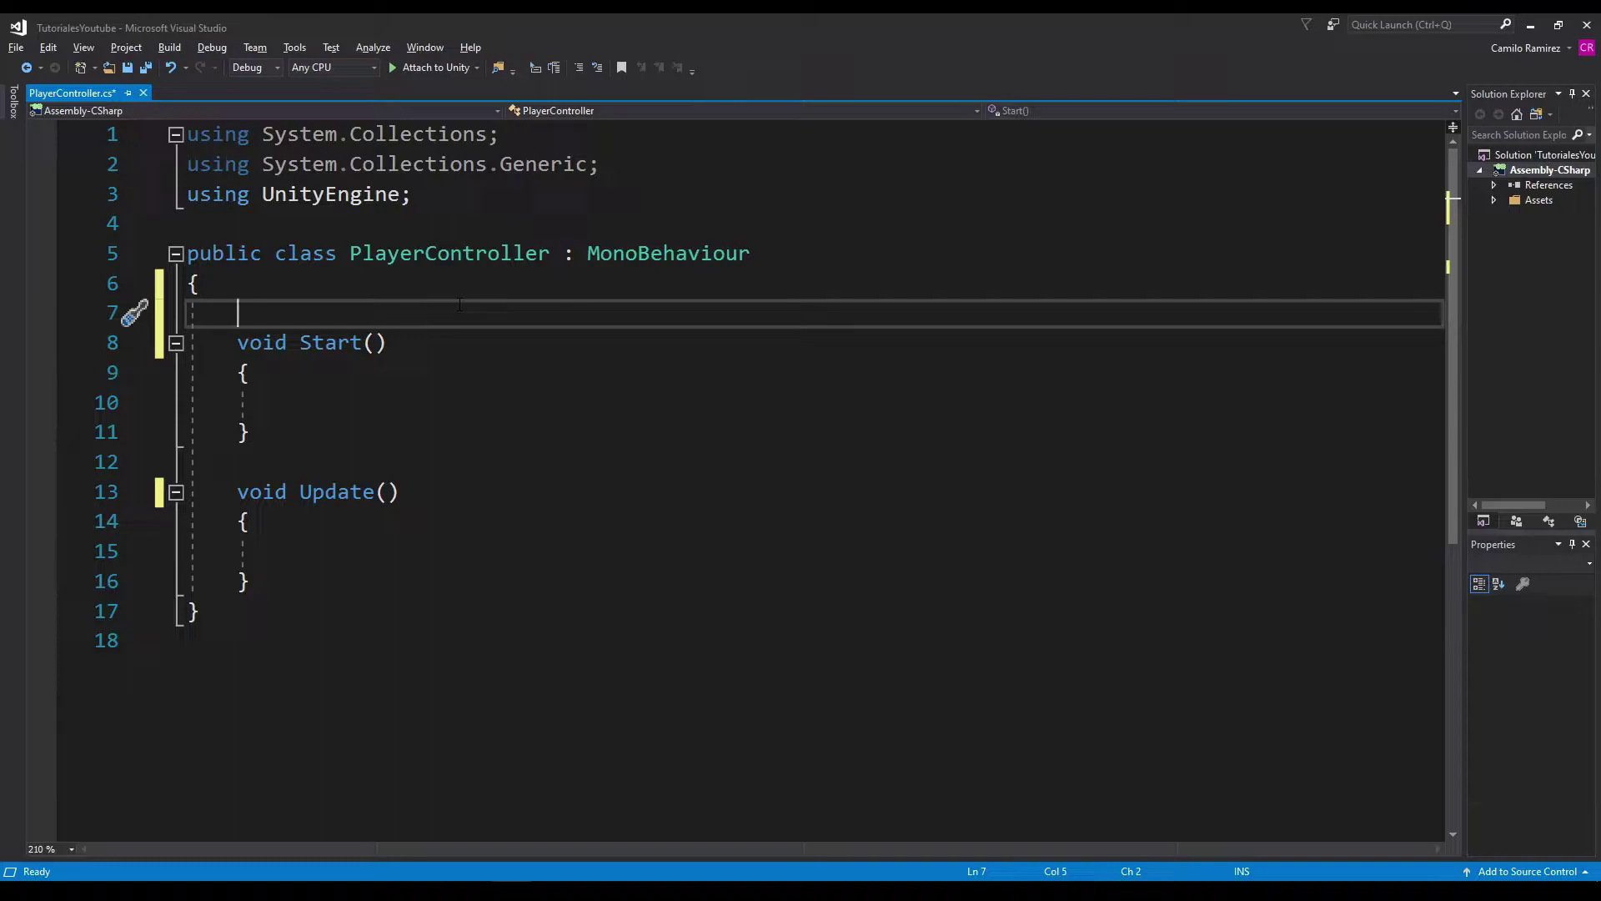
type("private ")
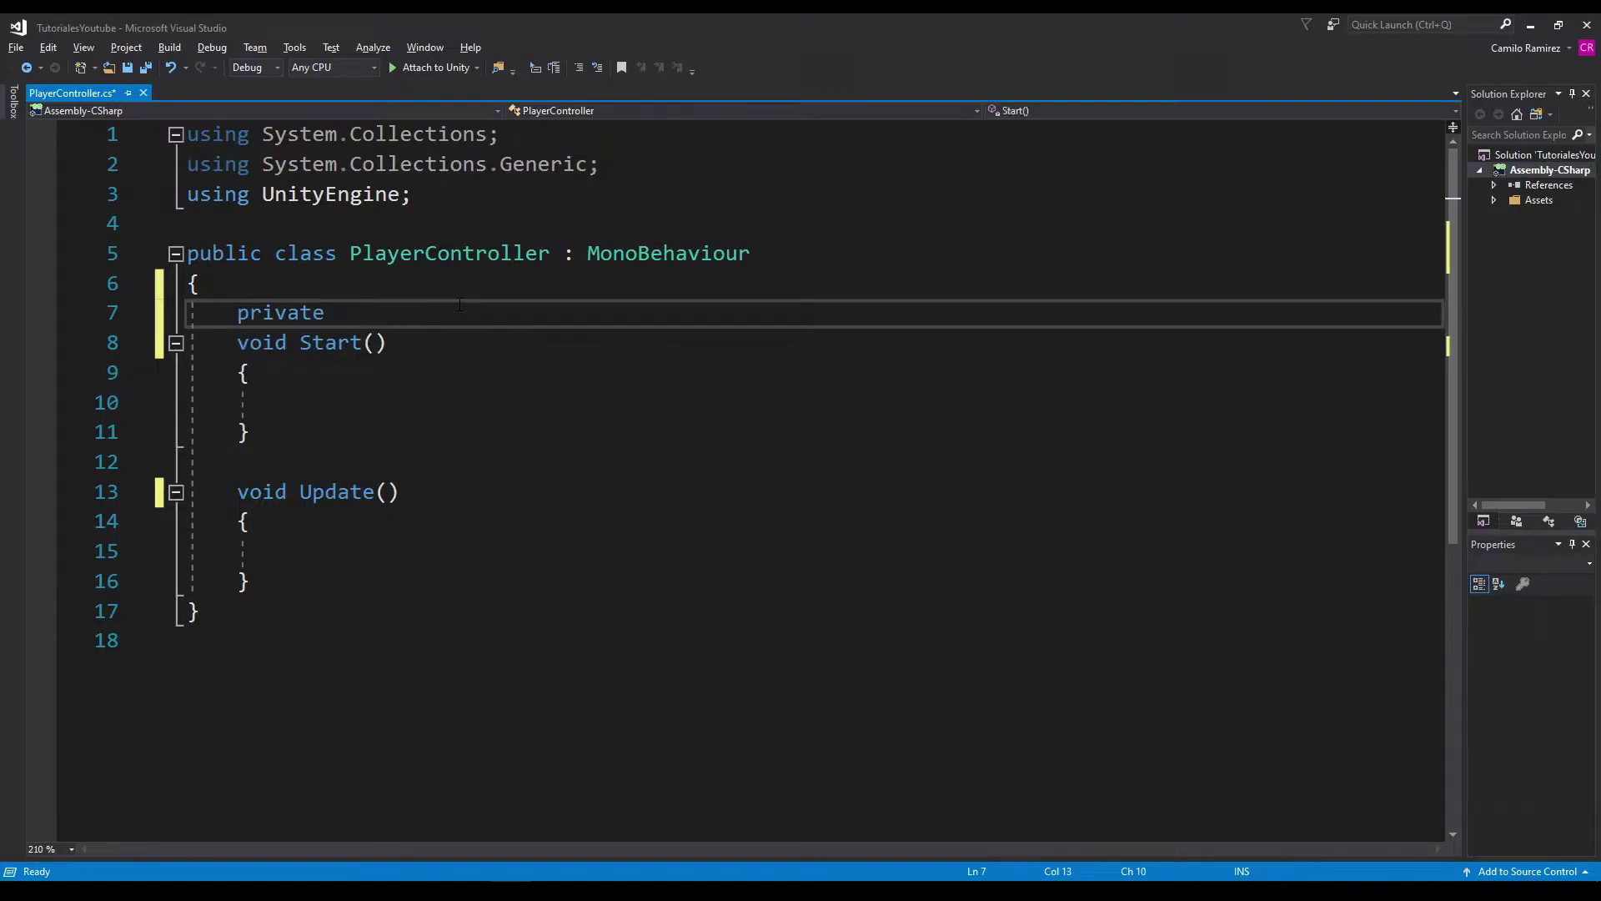
type("Rigidbody ")
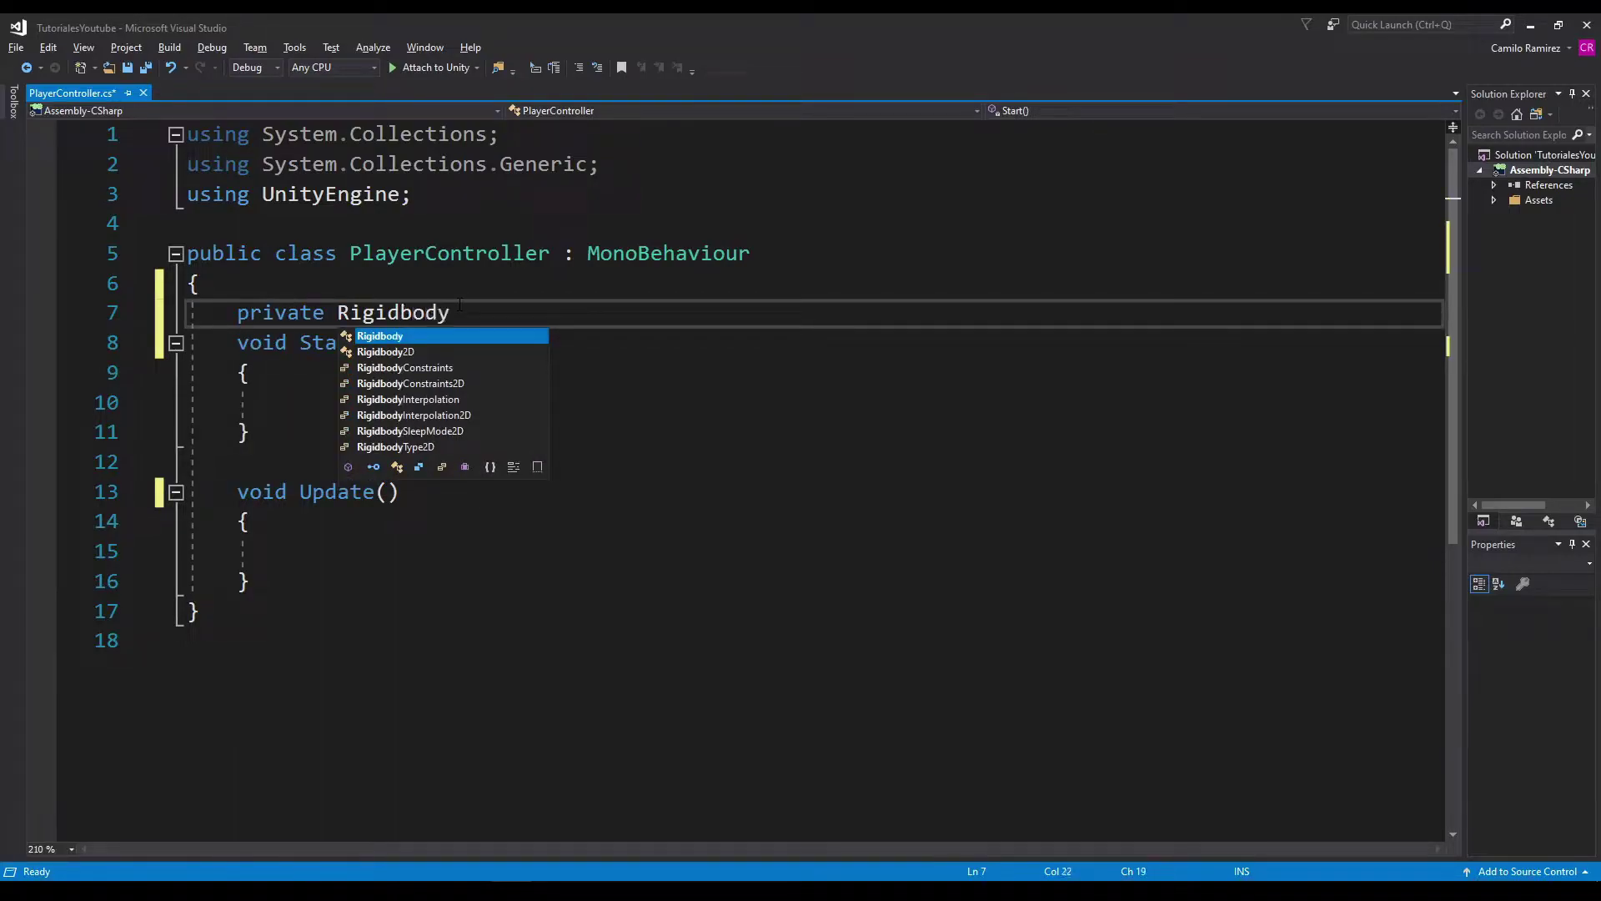
type("rigid")
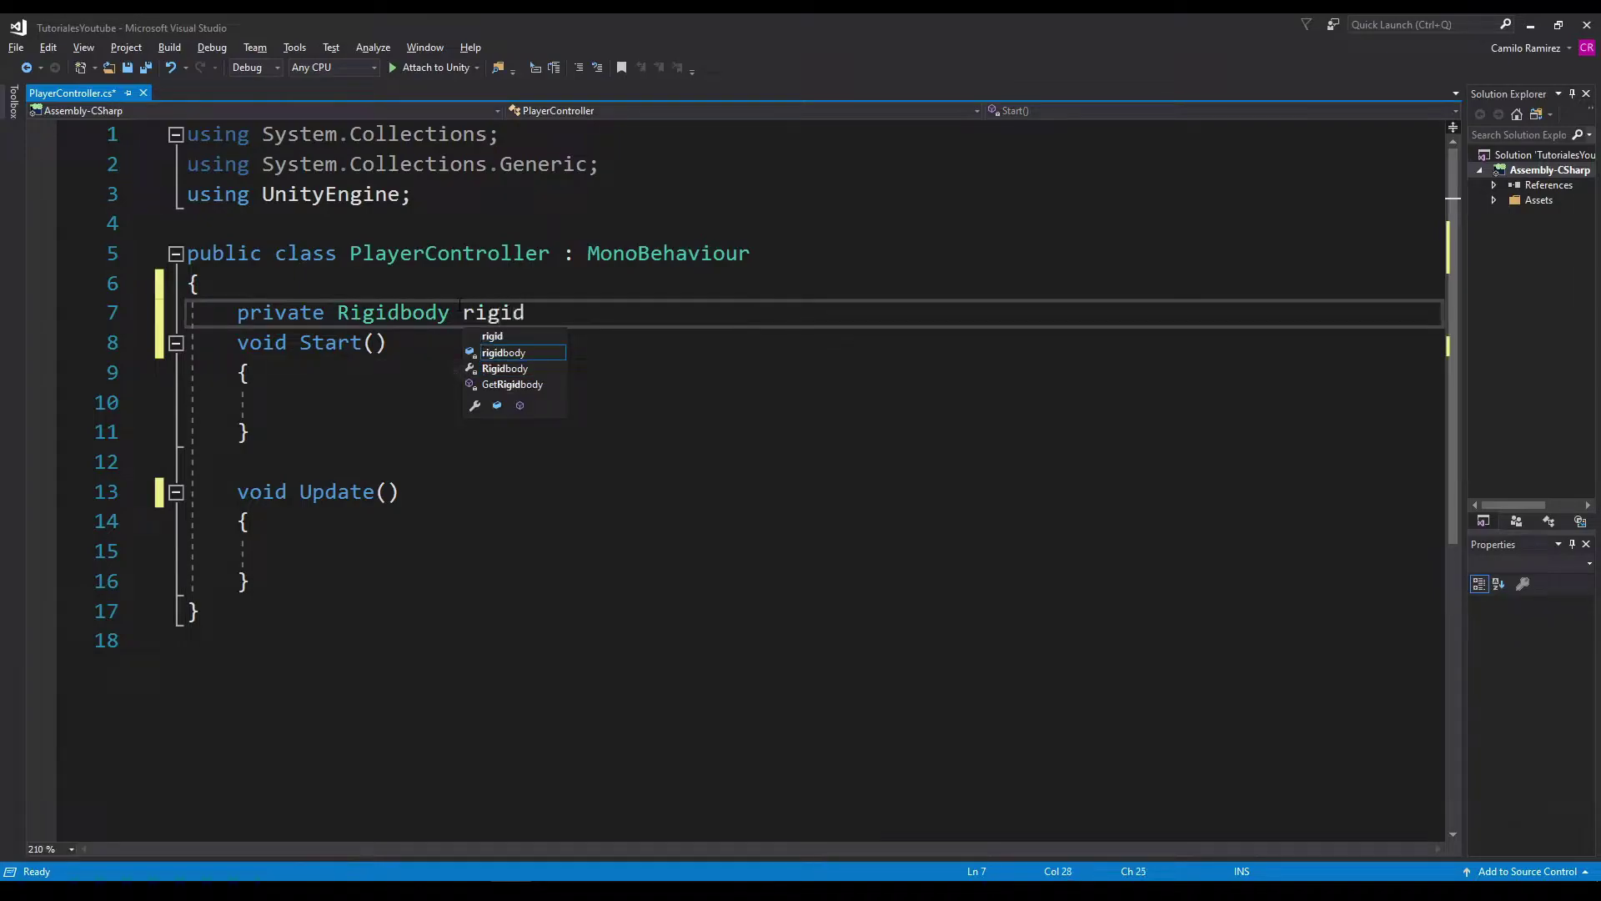
type("body;")
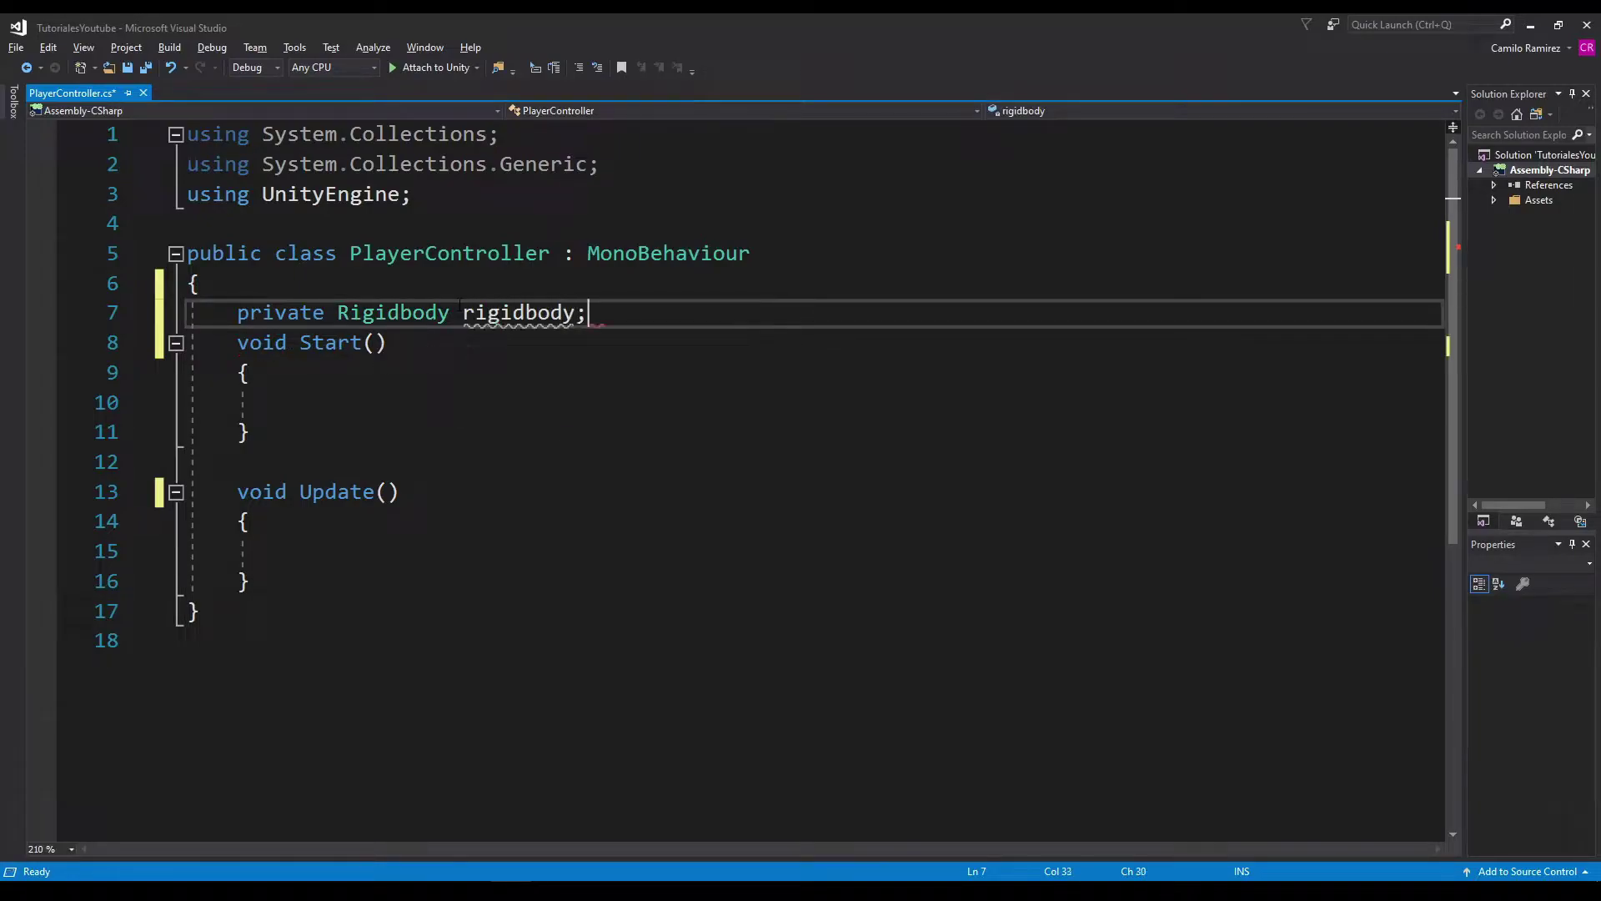
key("Return")
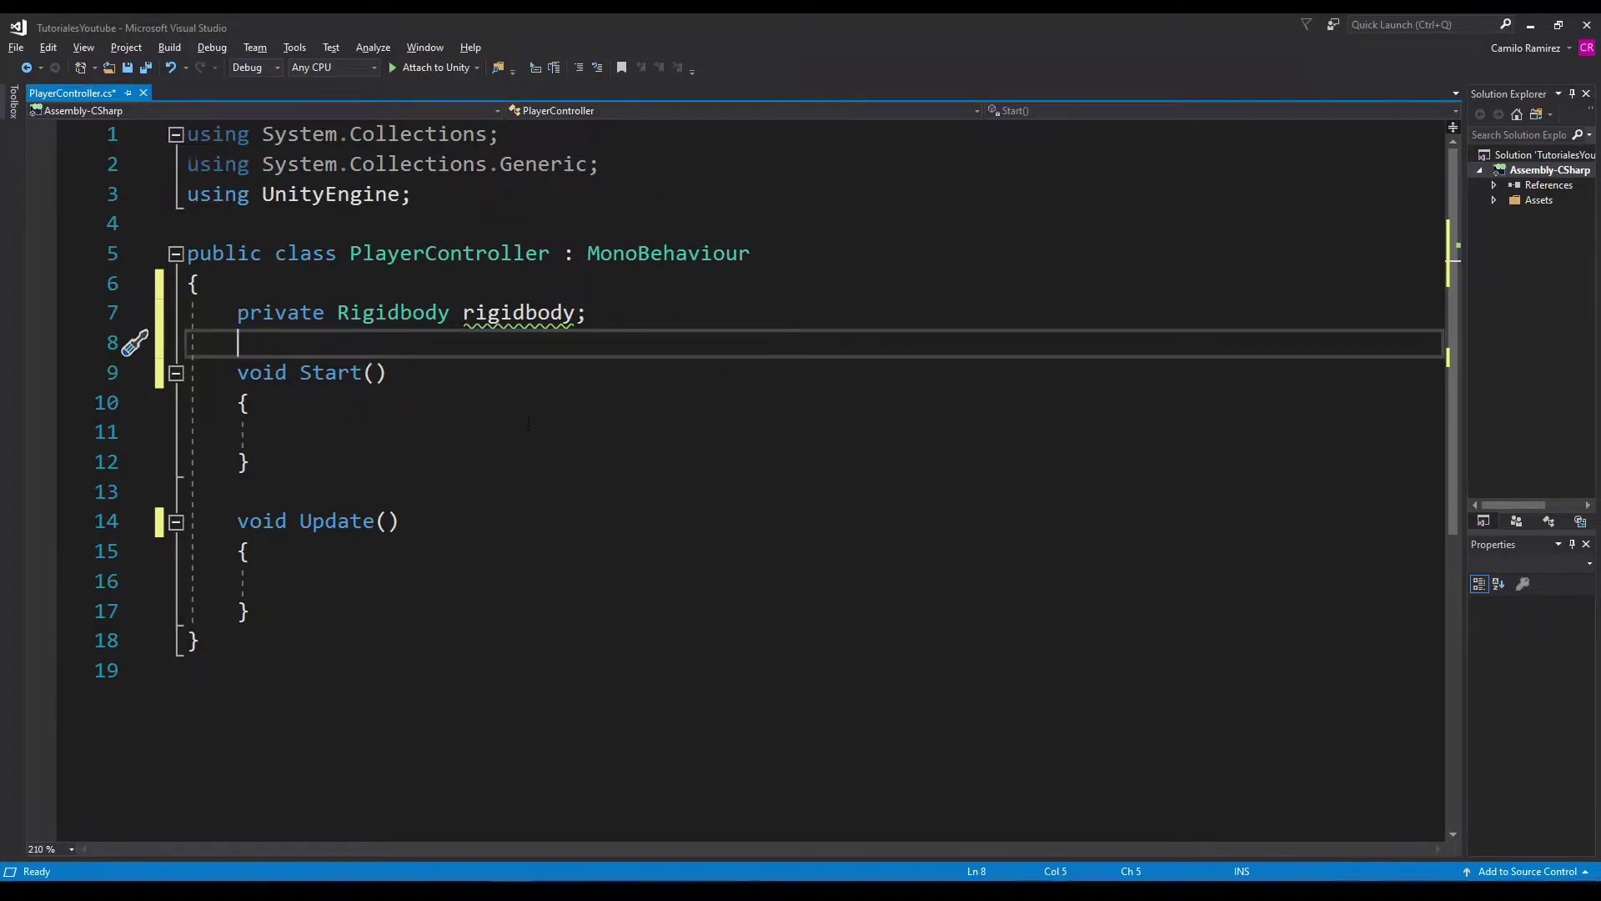
mouse_move(522, 324)
left_click(325, 313)
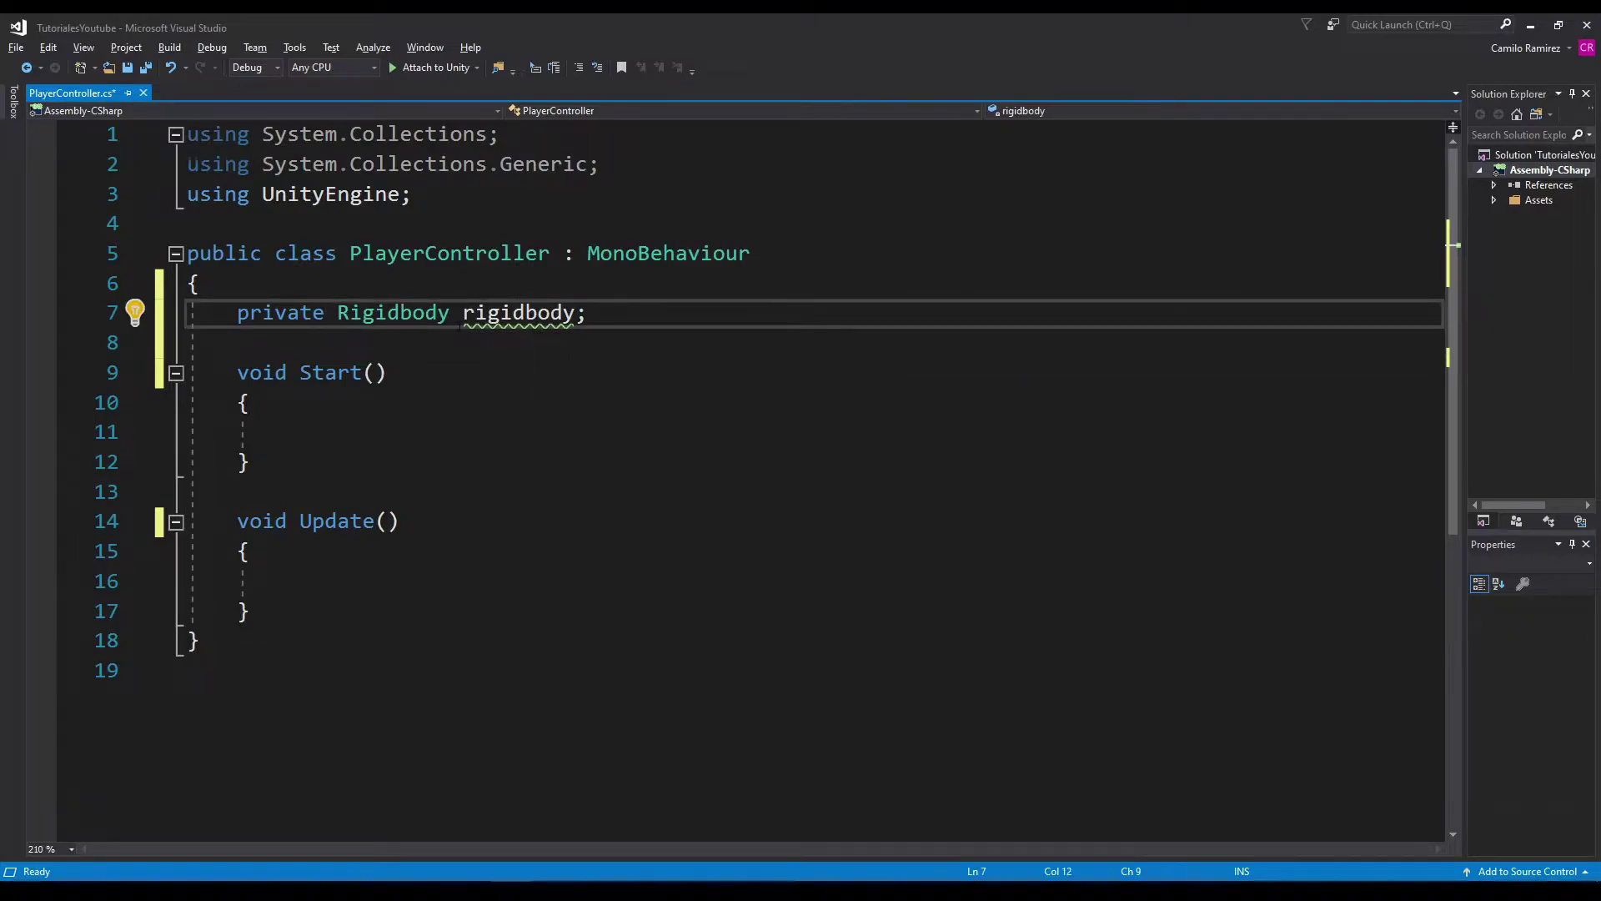
type("new")
left_click(1064, 350)
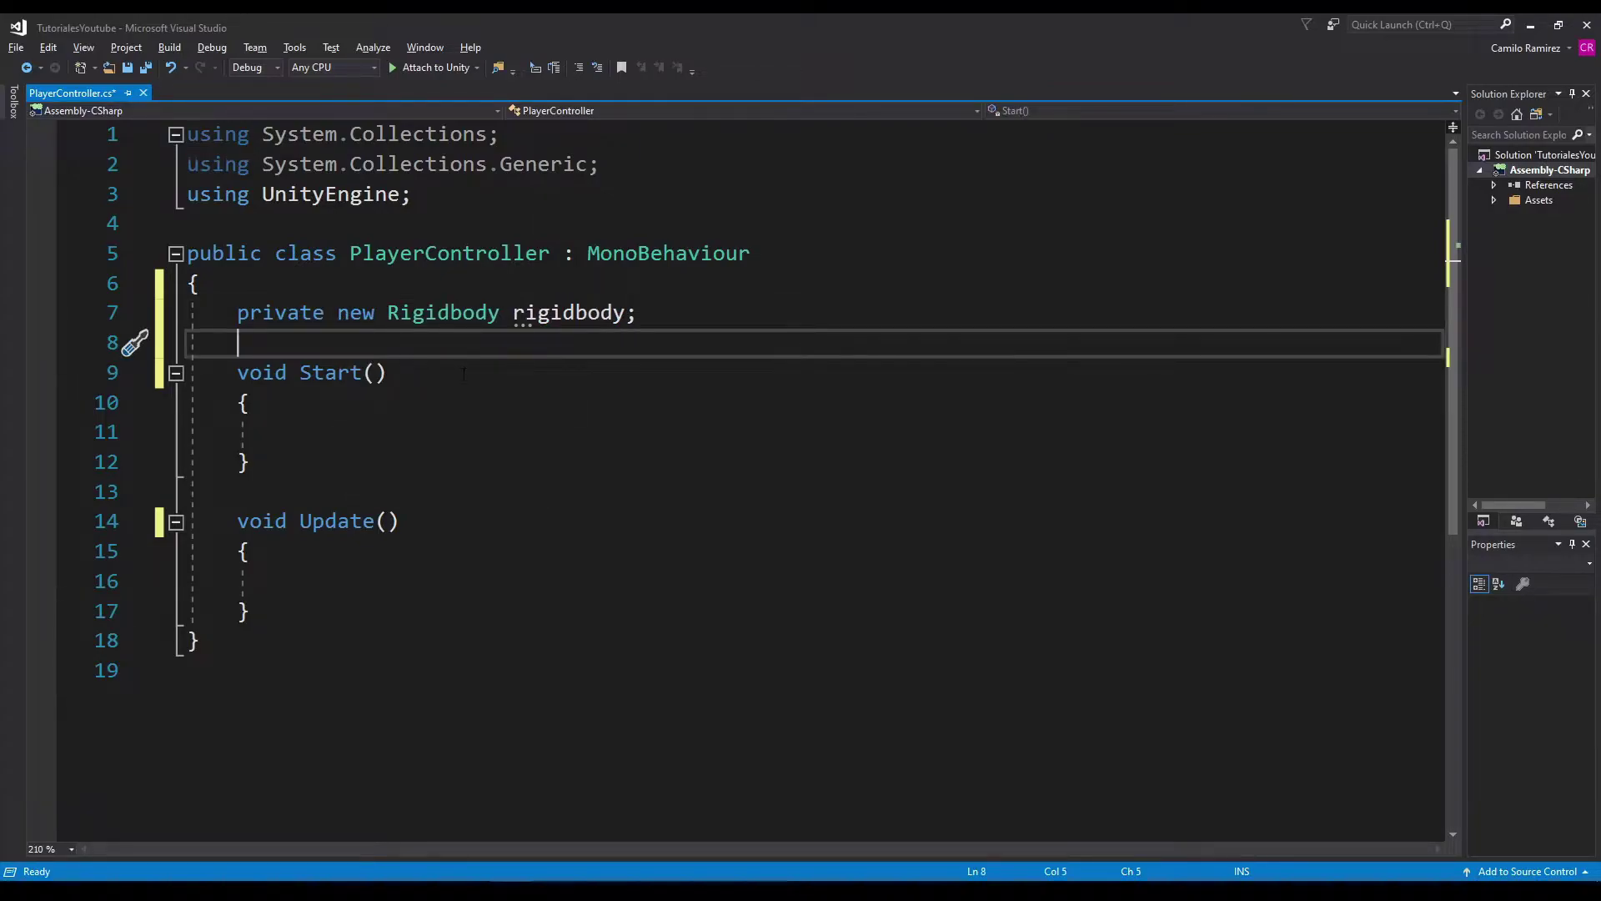
left_click(722, 431)
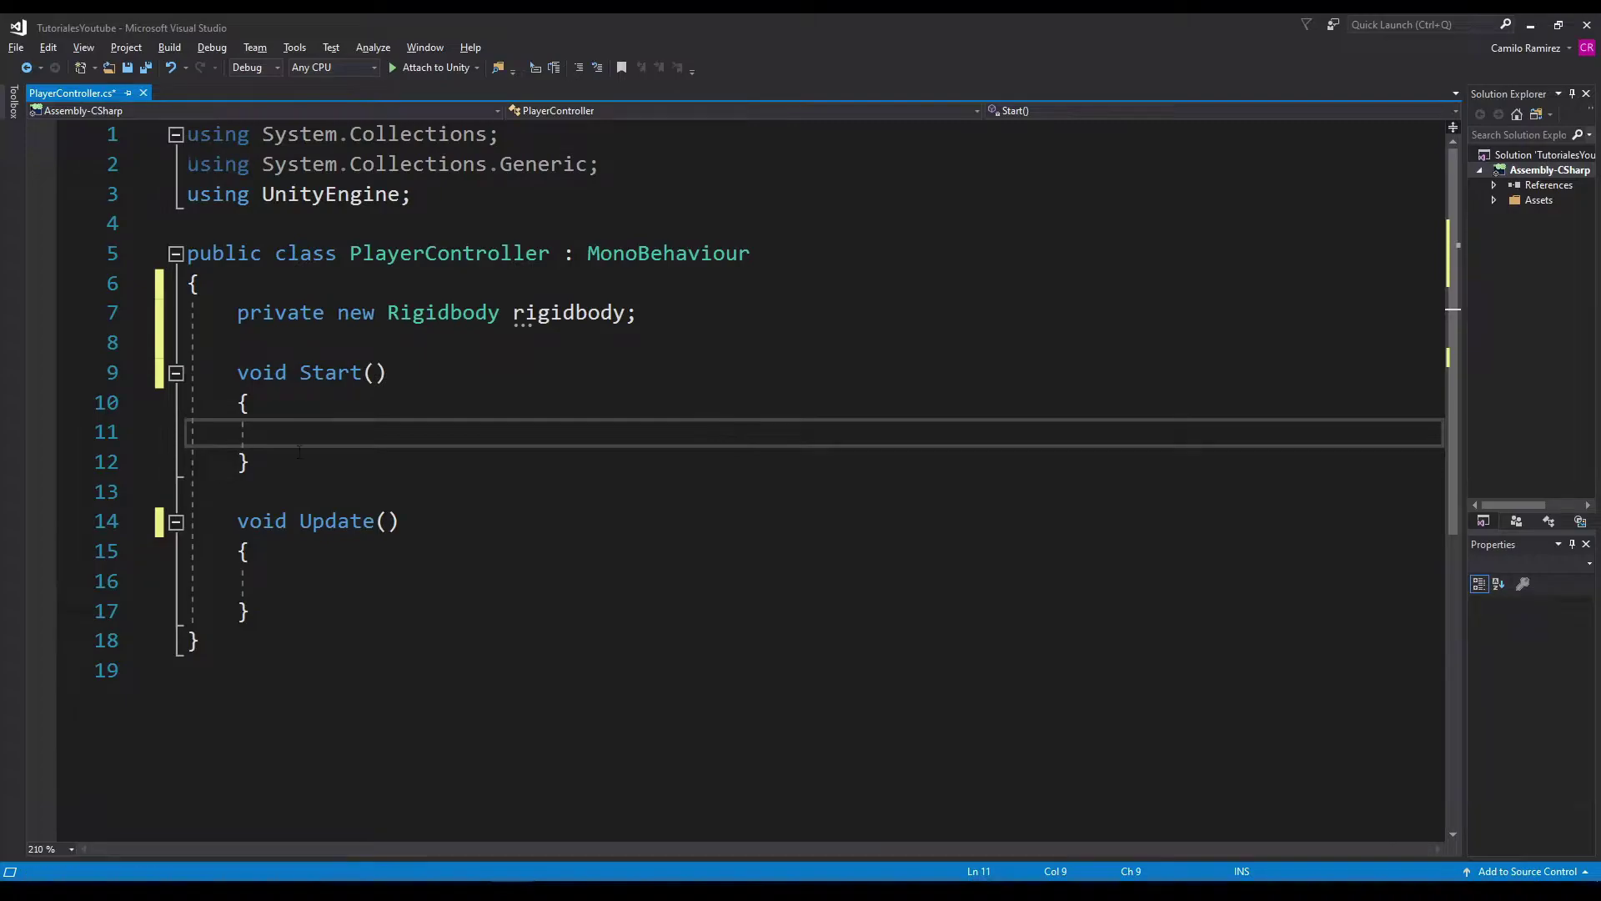
Write 'rigidbody = GetComponent<Rigidbody>();' inside Start() on line 11
left_click_drag(237, 372, 264, 432)
left_click(534, 432)
type("rigidbody =")
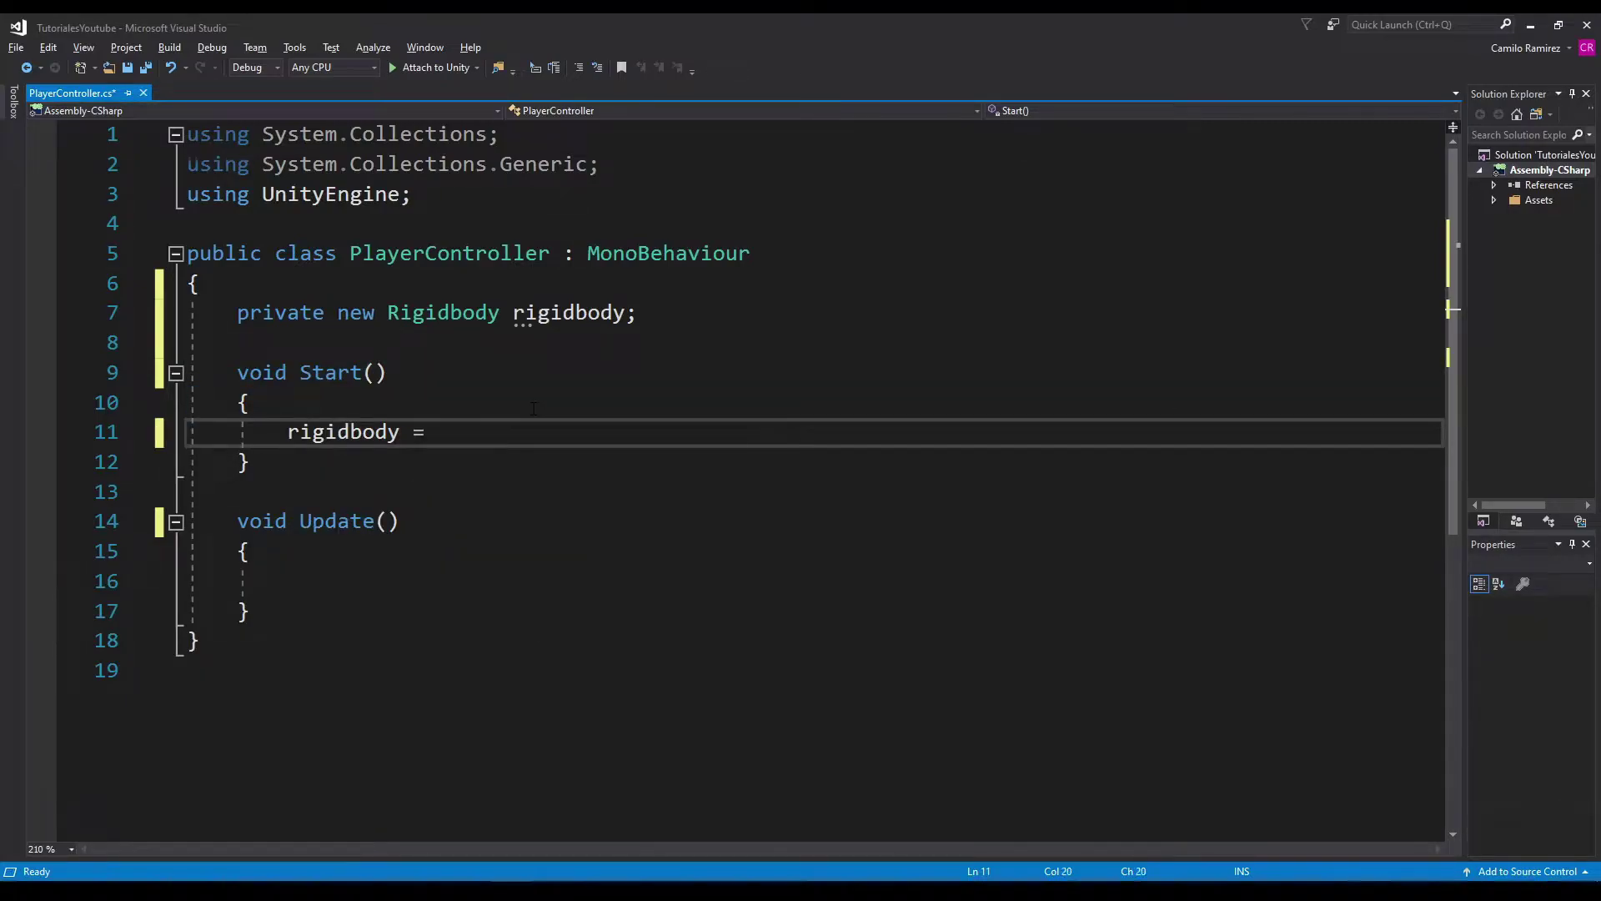
key("alt+Tab")
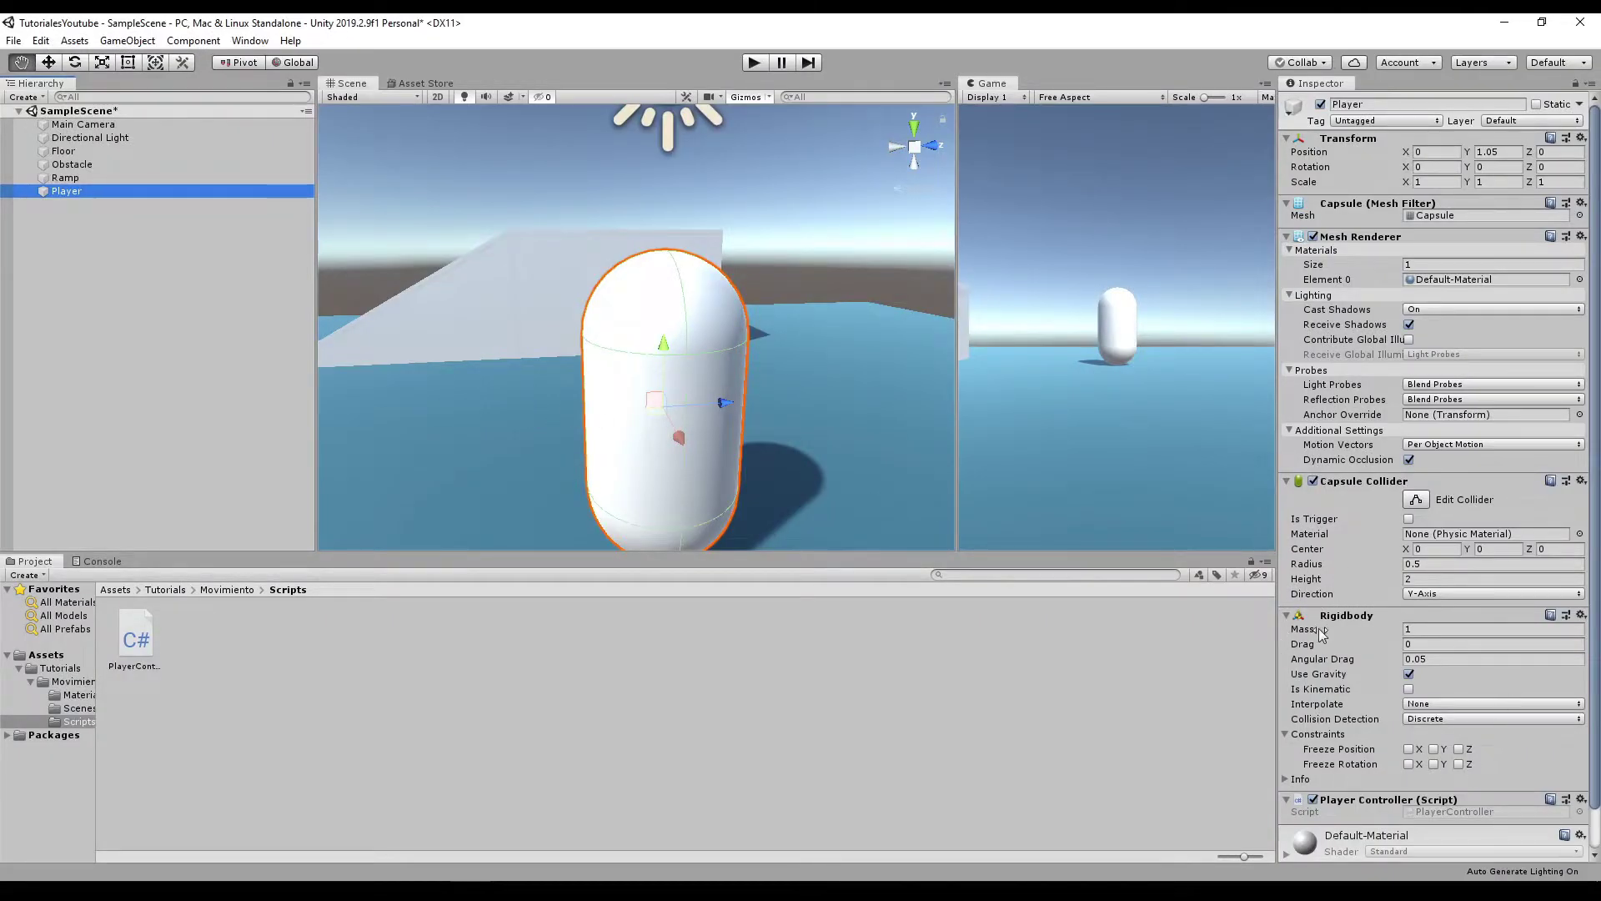
key("alt+Tab")
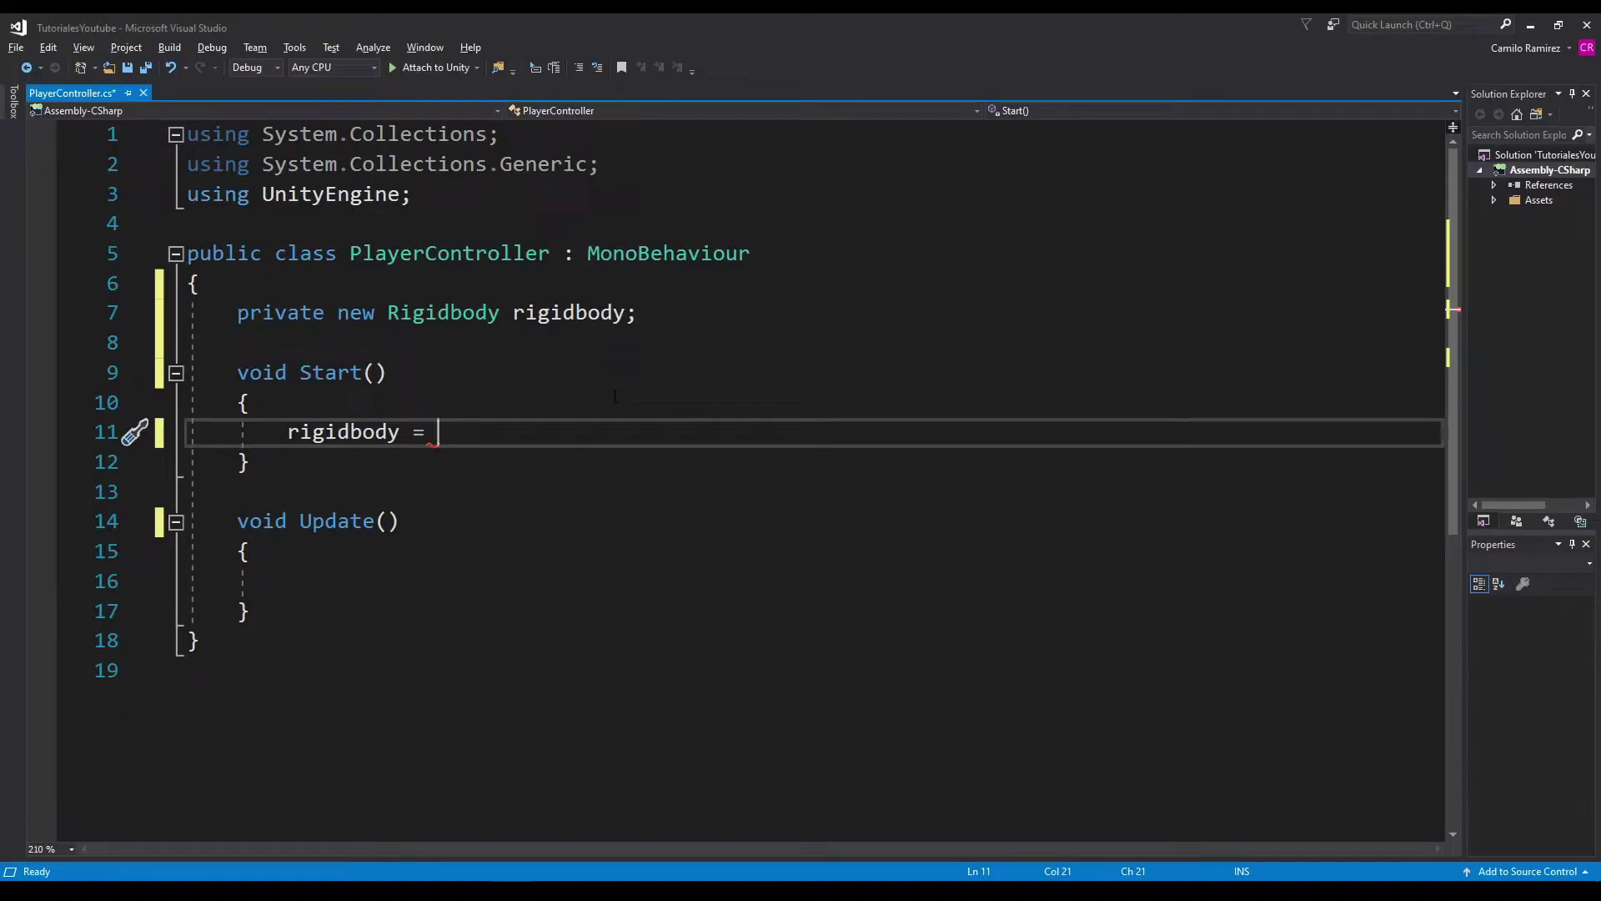
type("Get")
key("Tab")
type("<")
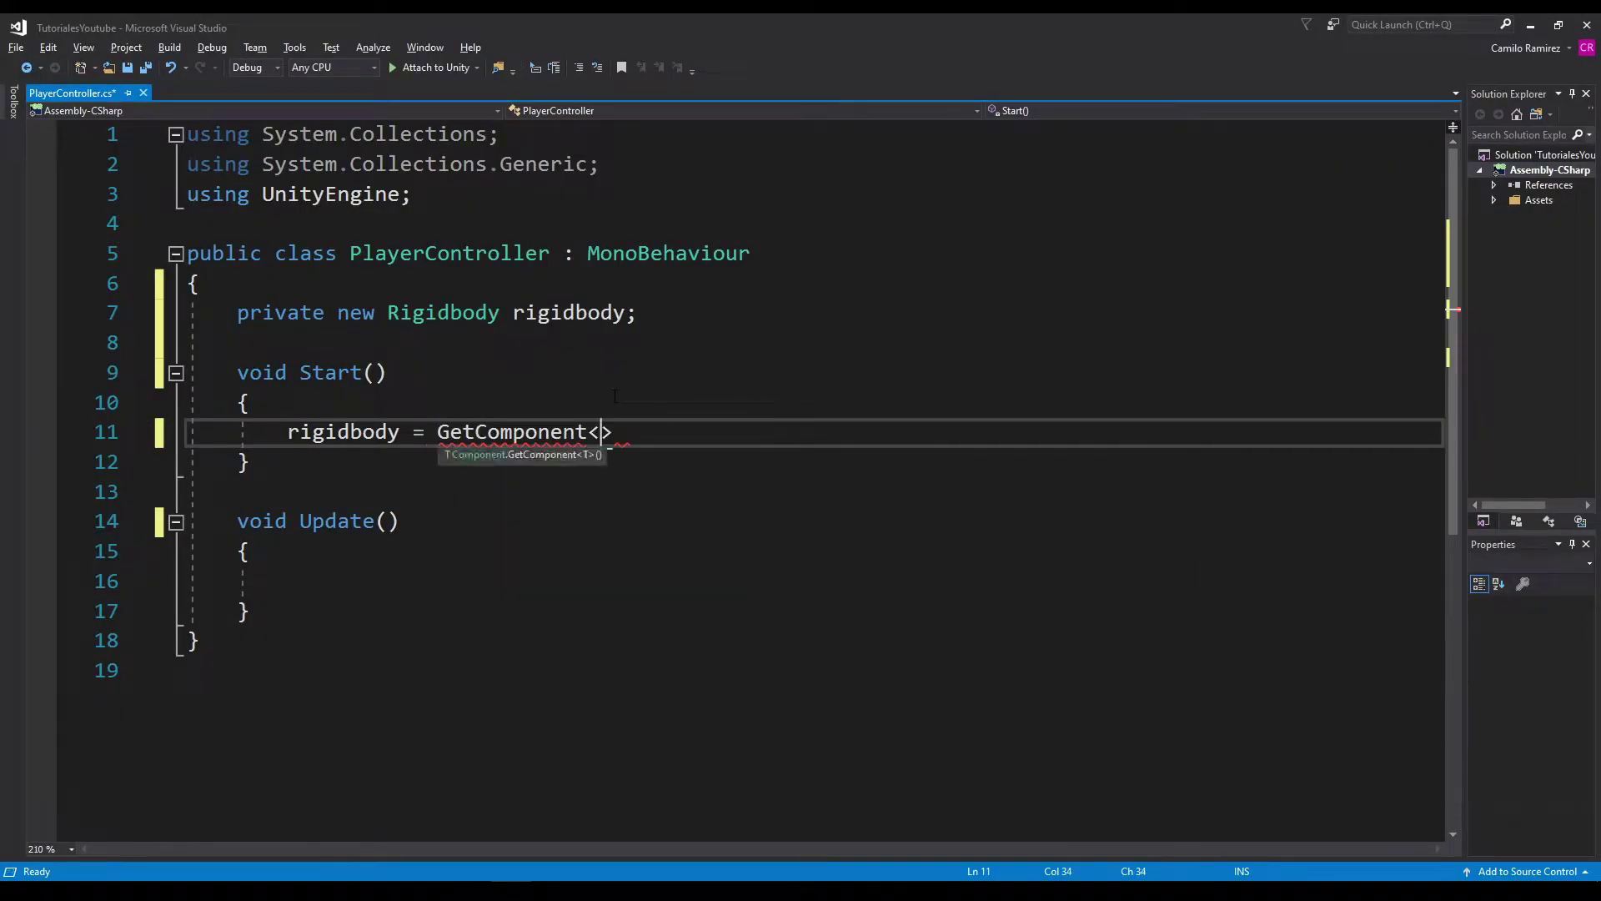
type("Rigidbody>()")
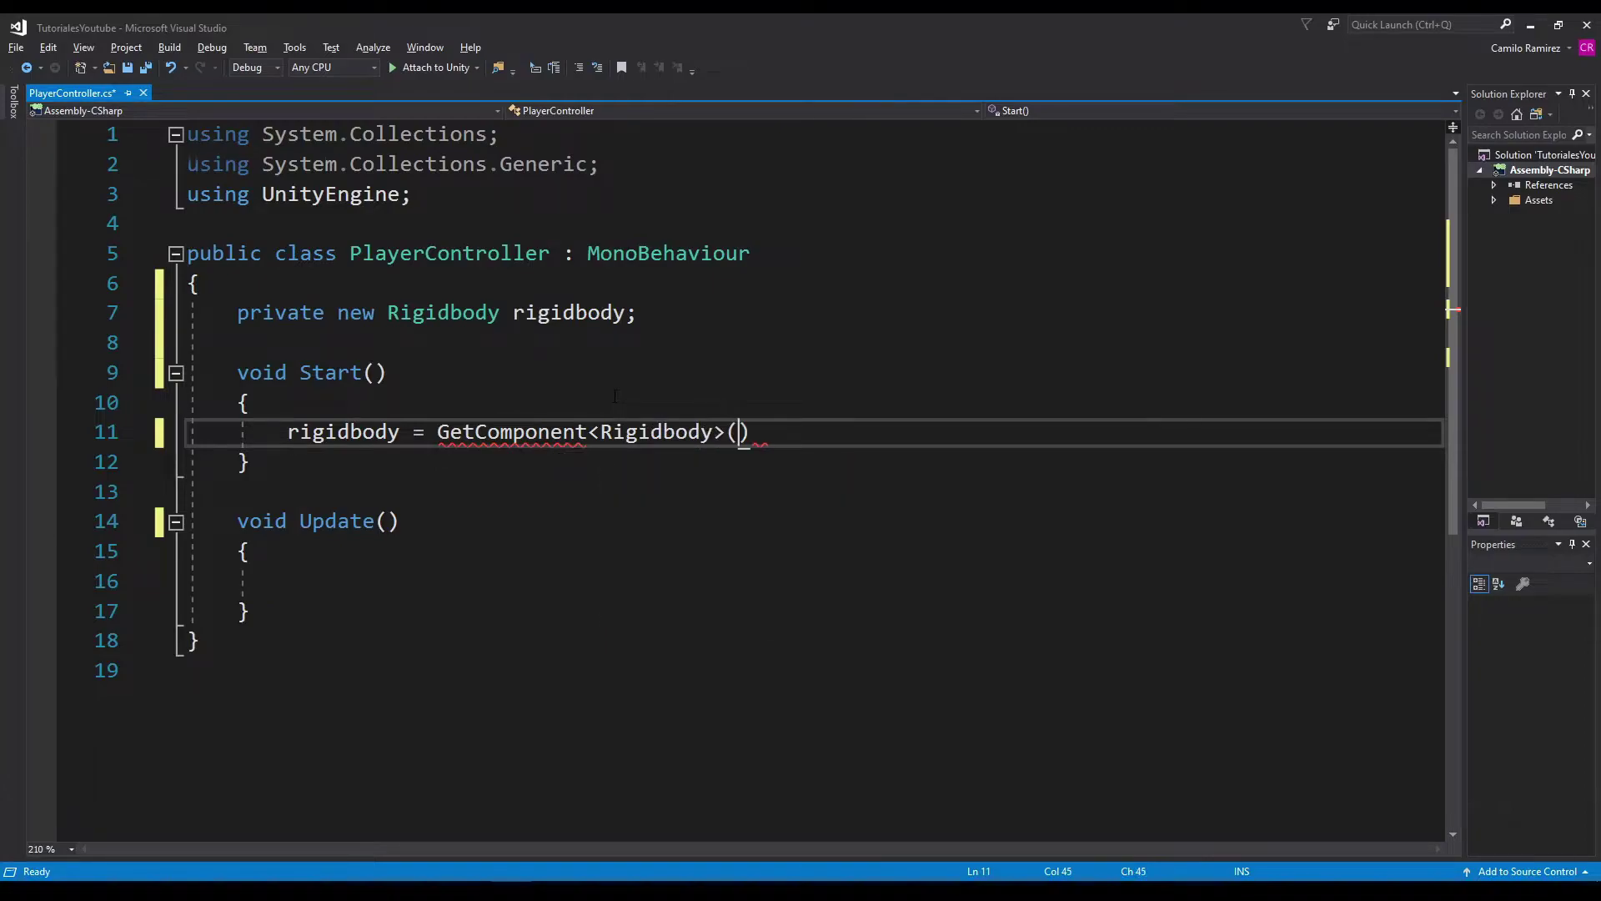
type(";")
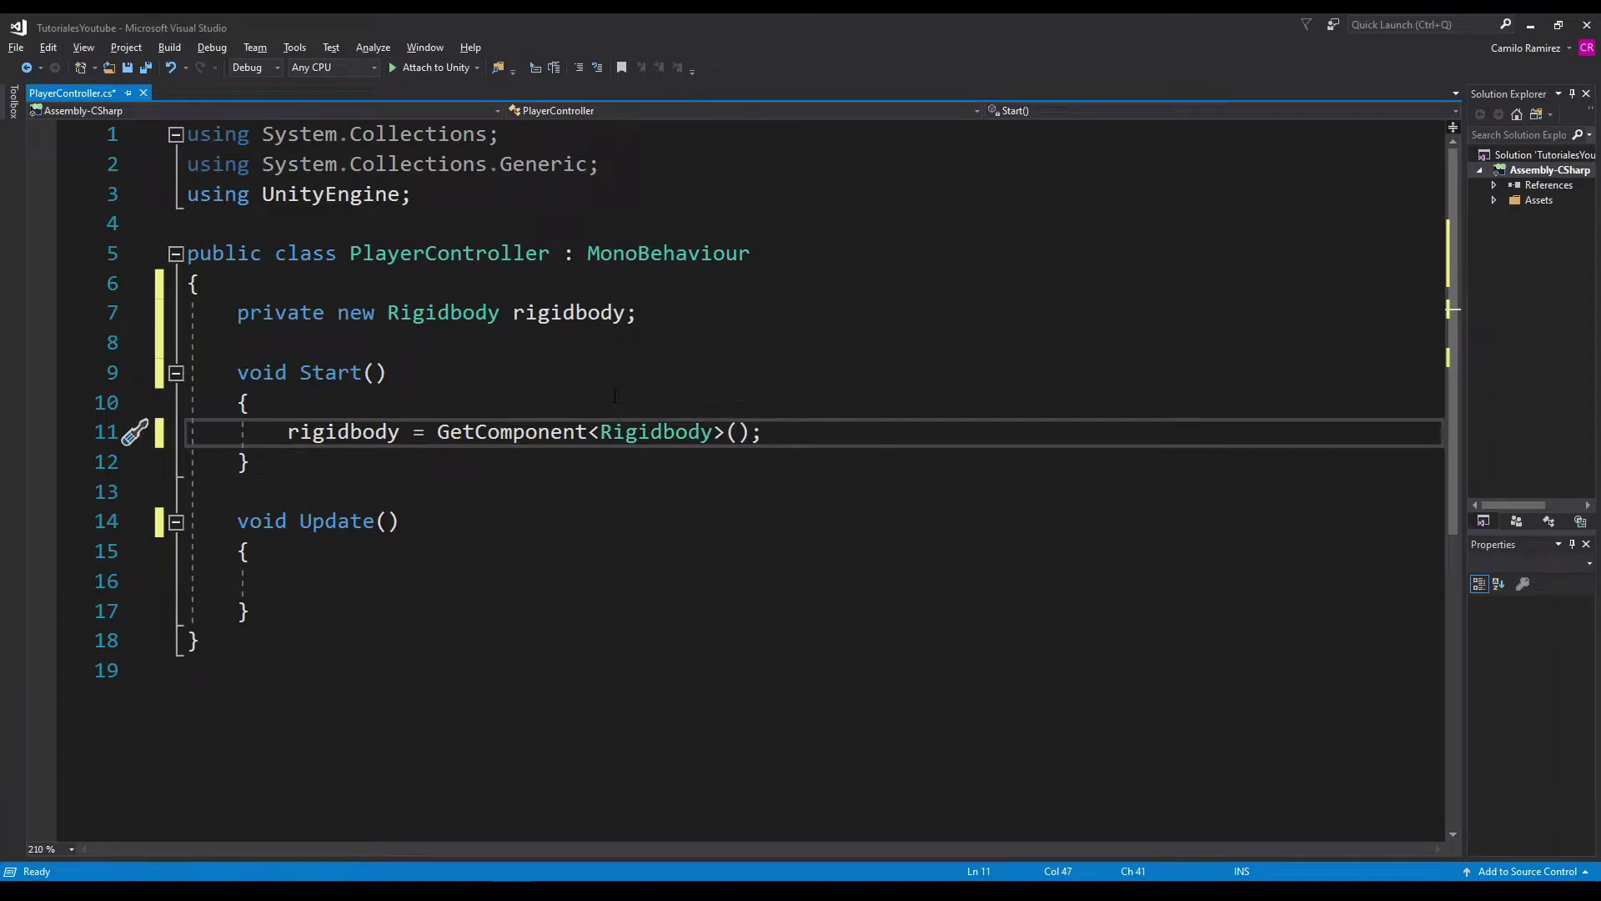
double_click(343, 431)
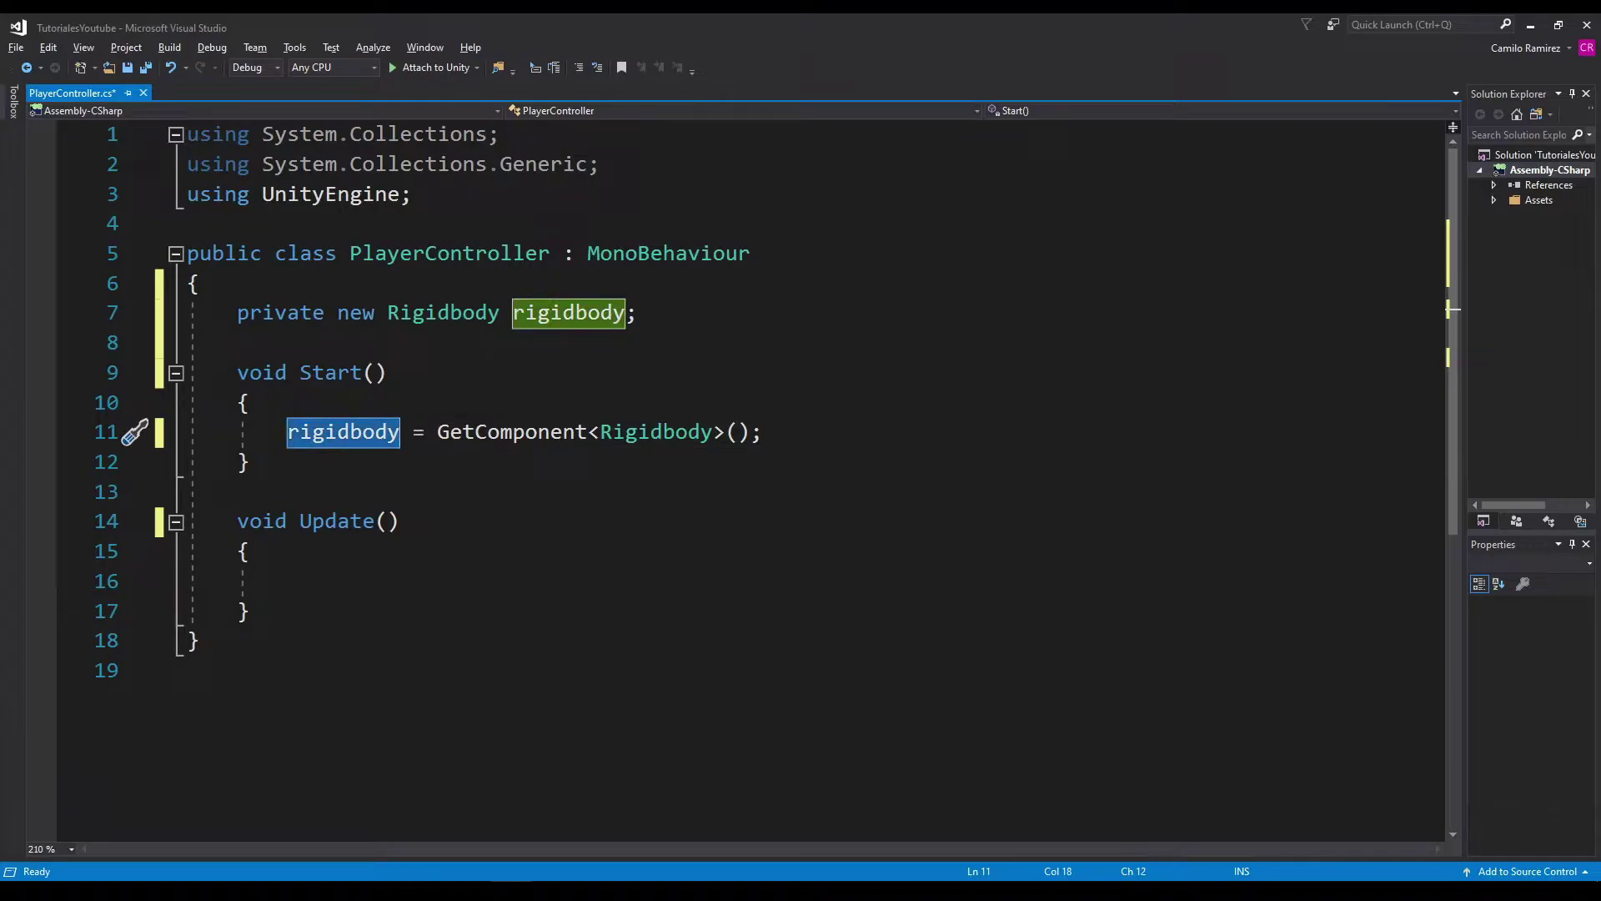
left_click(650, 551)
left_click(650, 578)
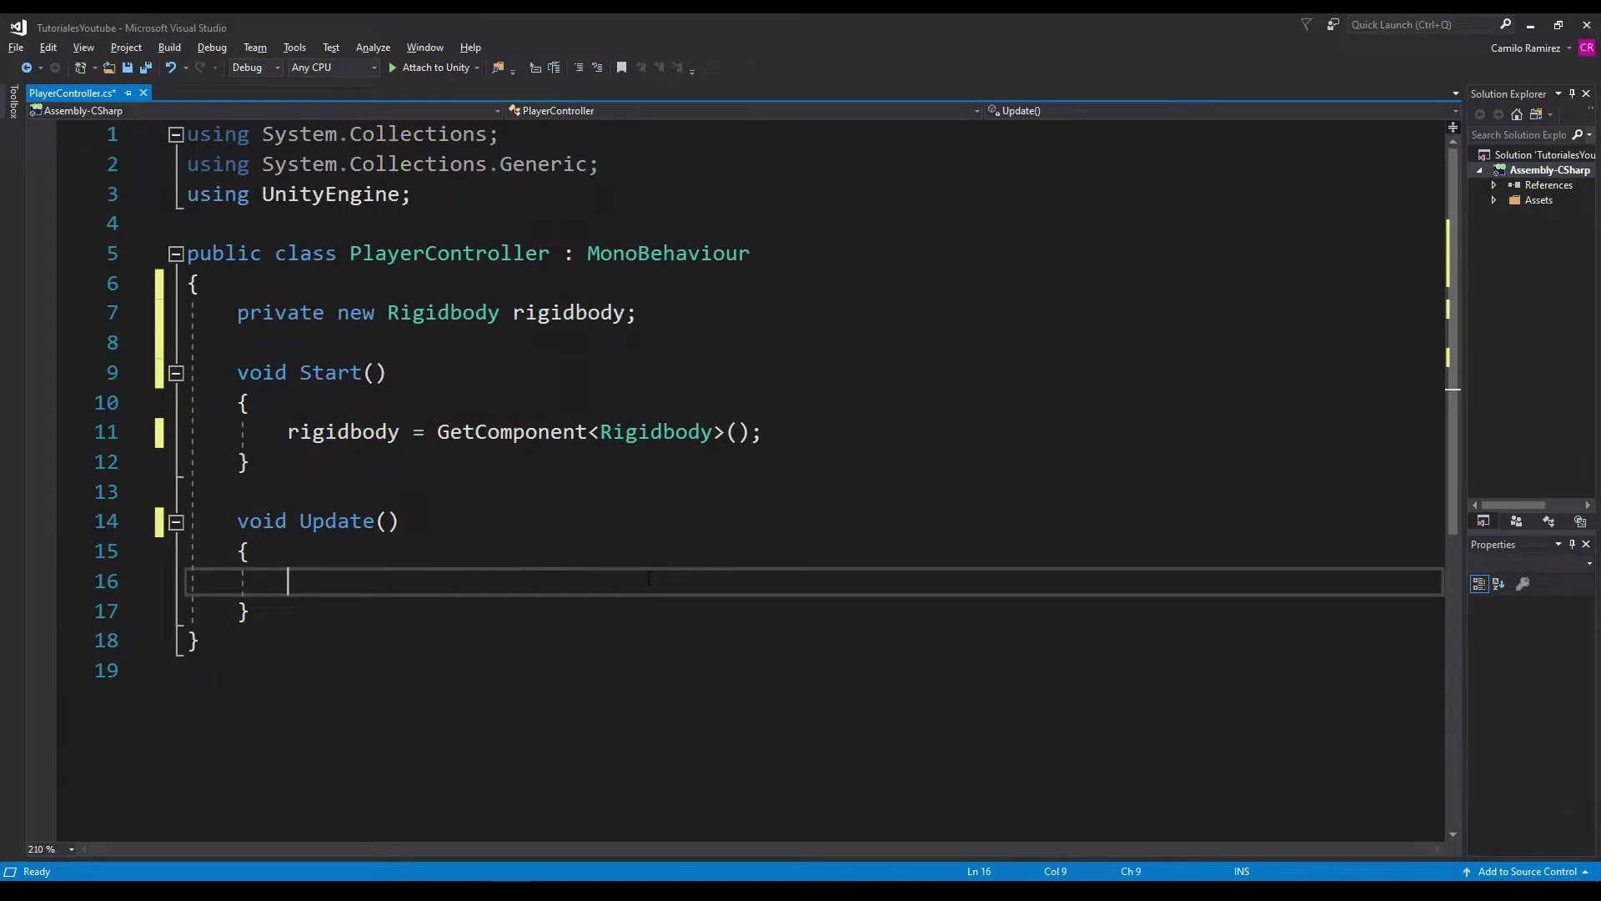
In Update(), write 'rigidbody.MovePosition(transform.position + transform.forward)'
type("rigid")
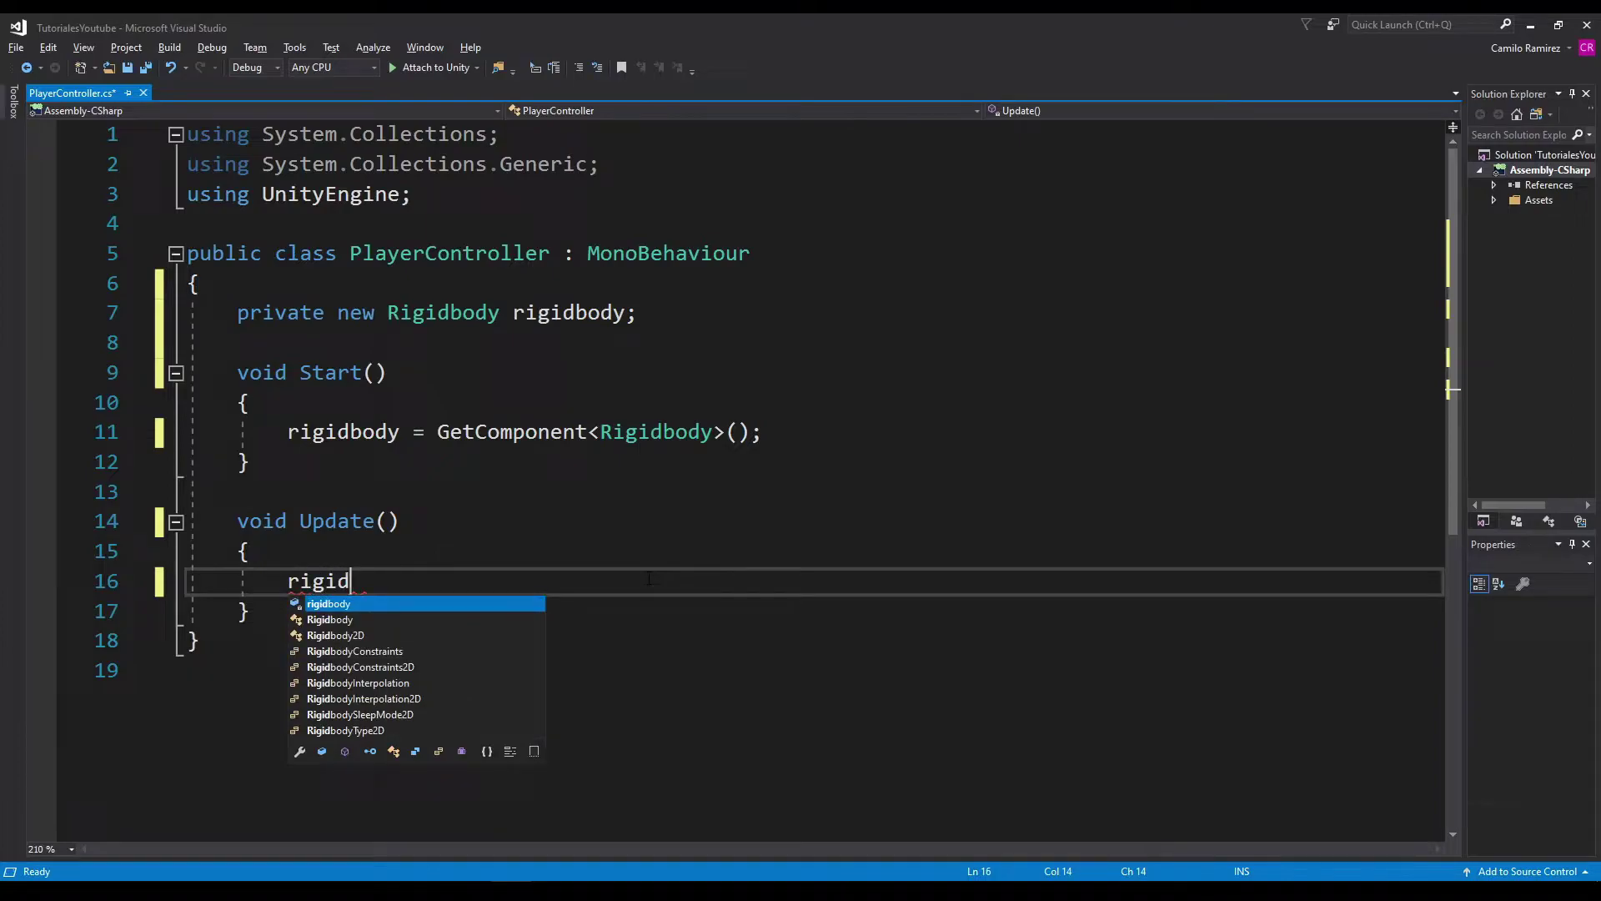
key("Tab")
type(".move")
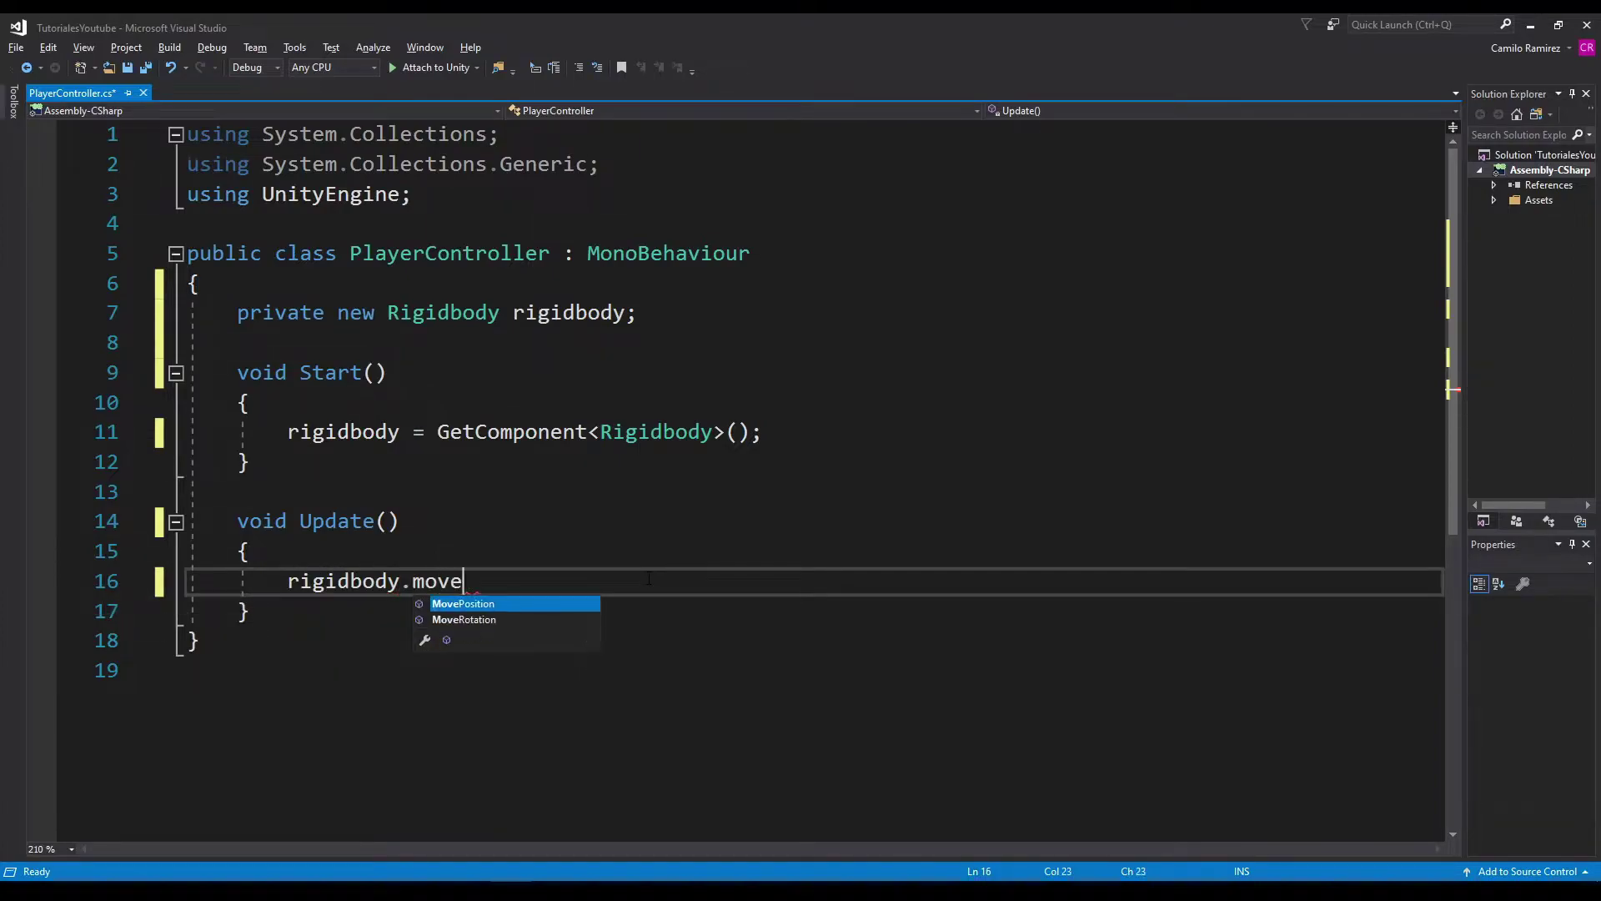
key("Tab")
type("(")
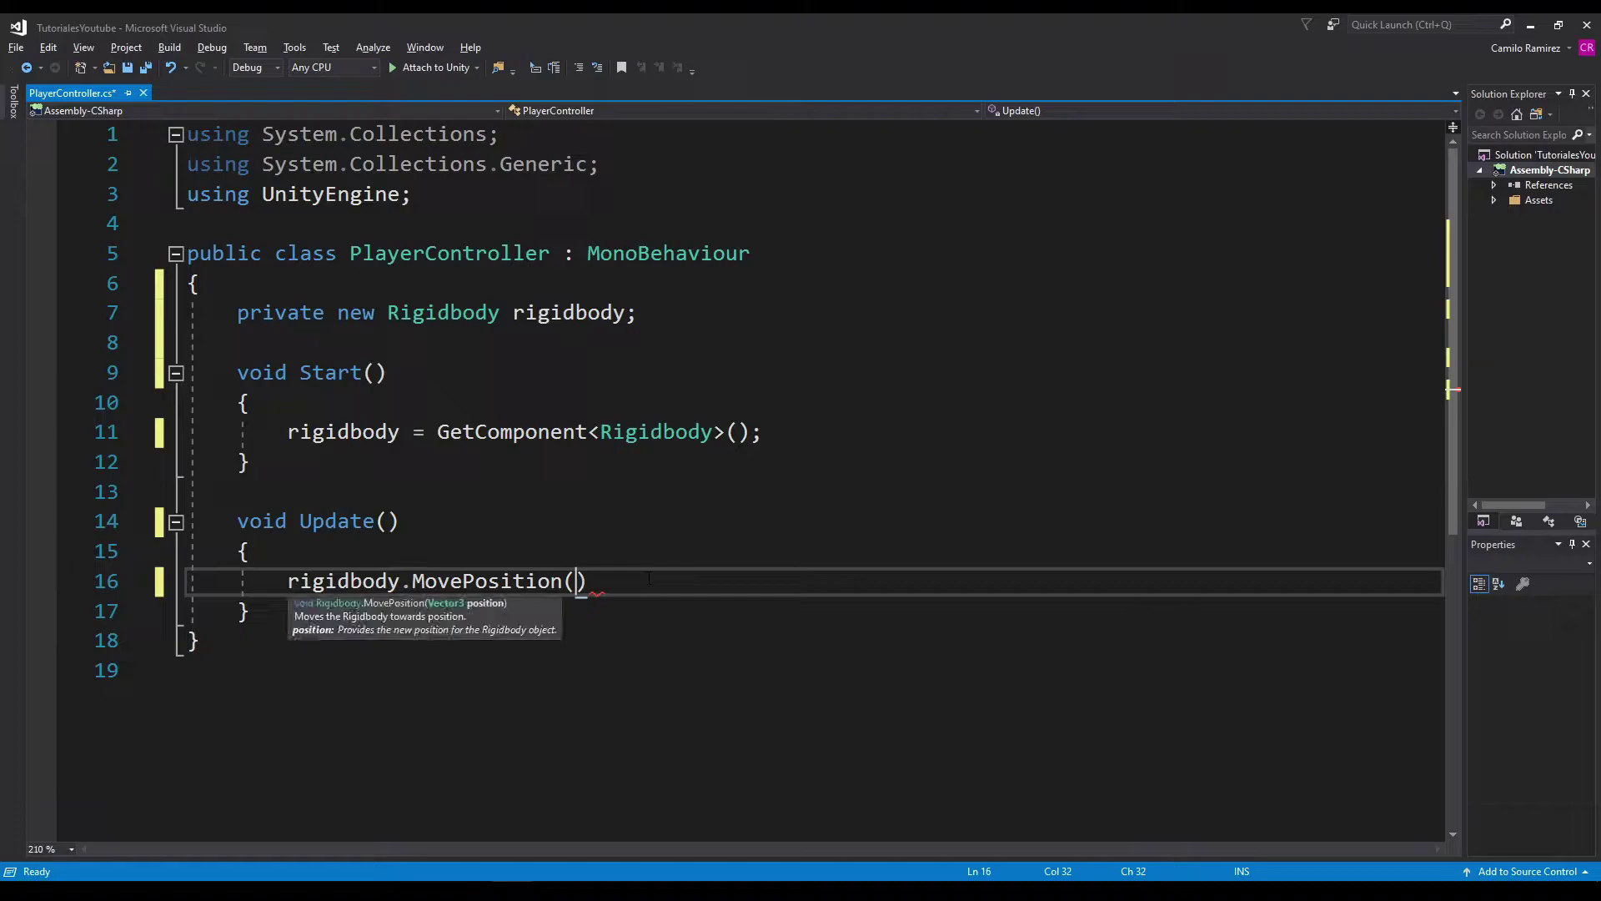
type("t")
type("ransform.position)")
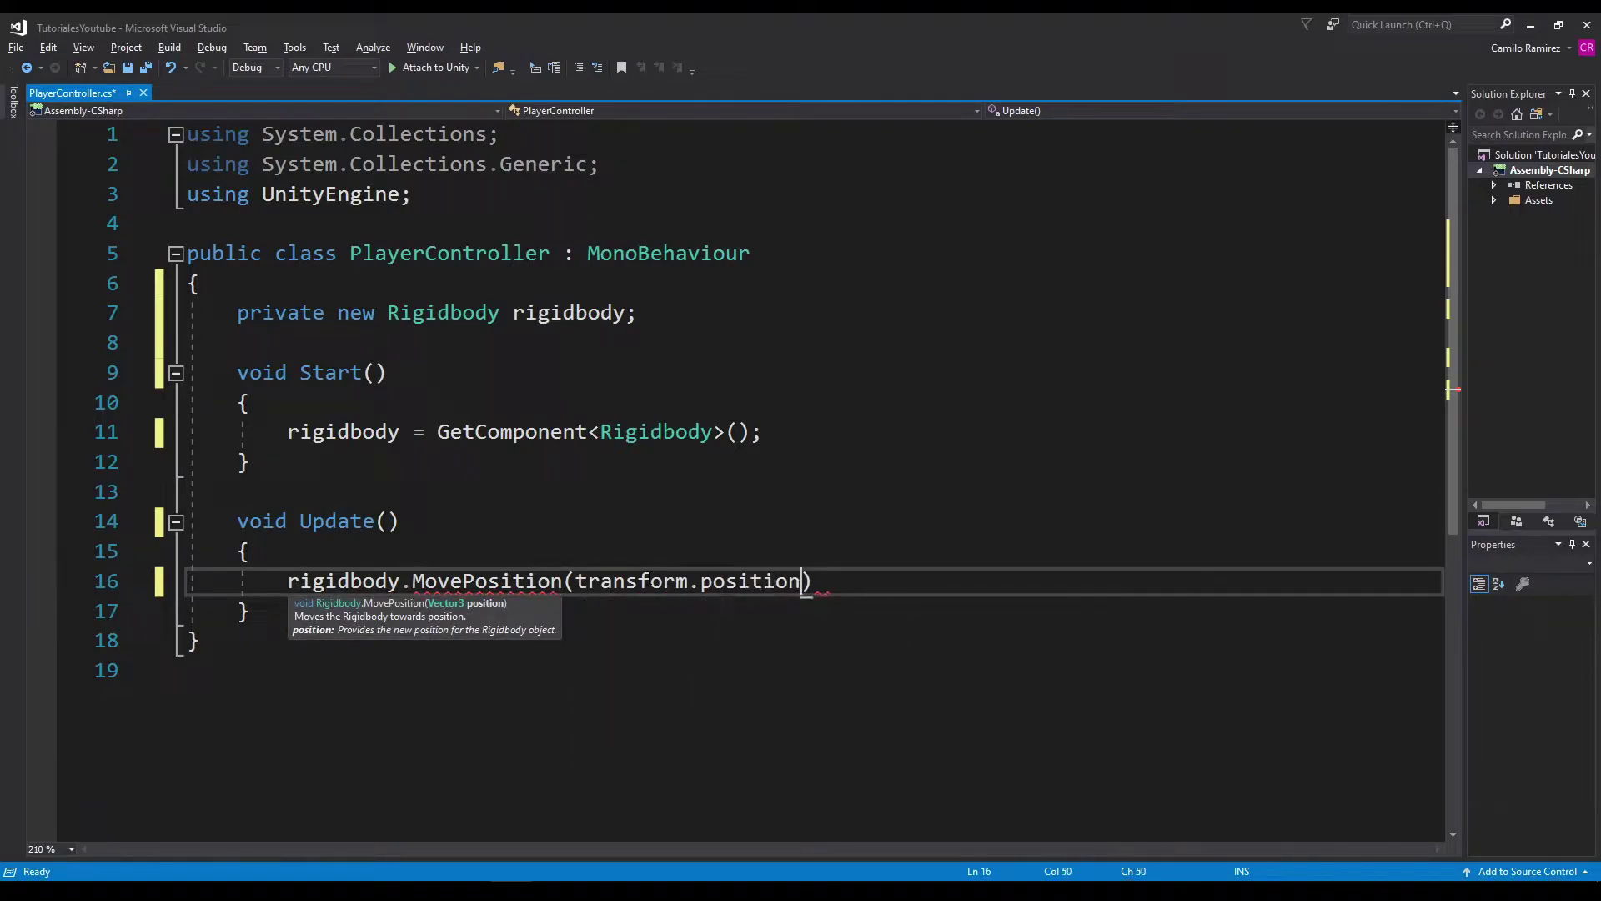
left_click_drag(801, 581, 577, 581)
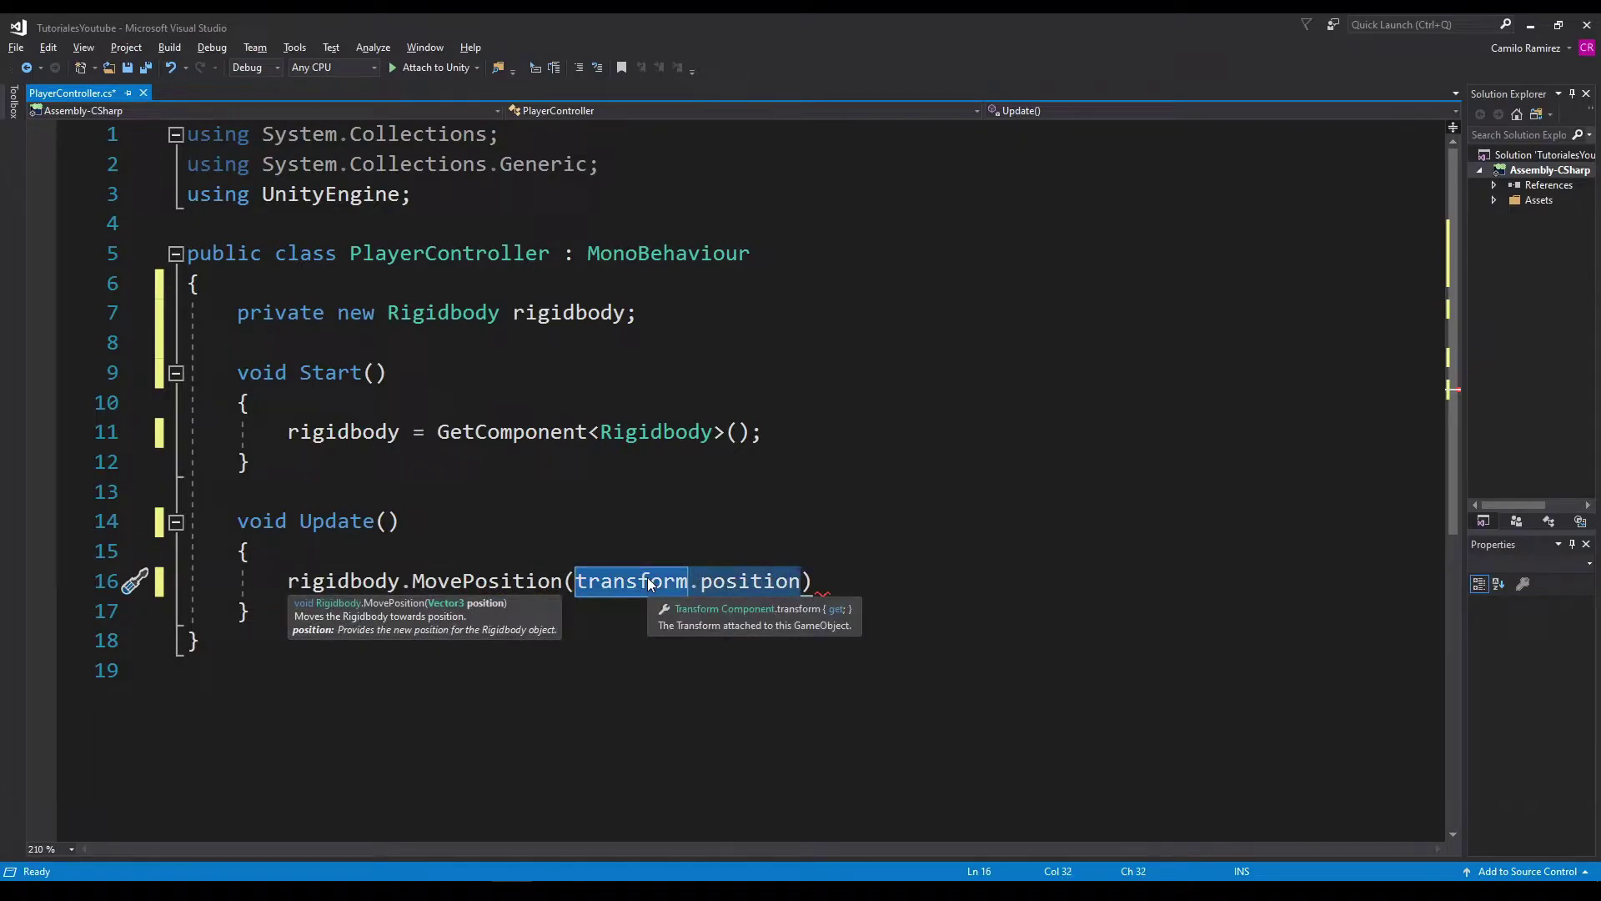
key("Right")
type("+")
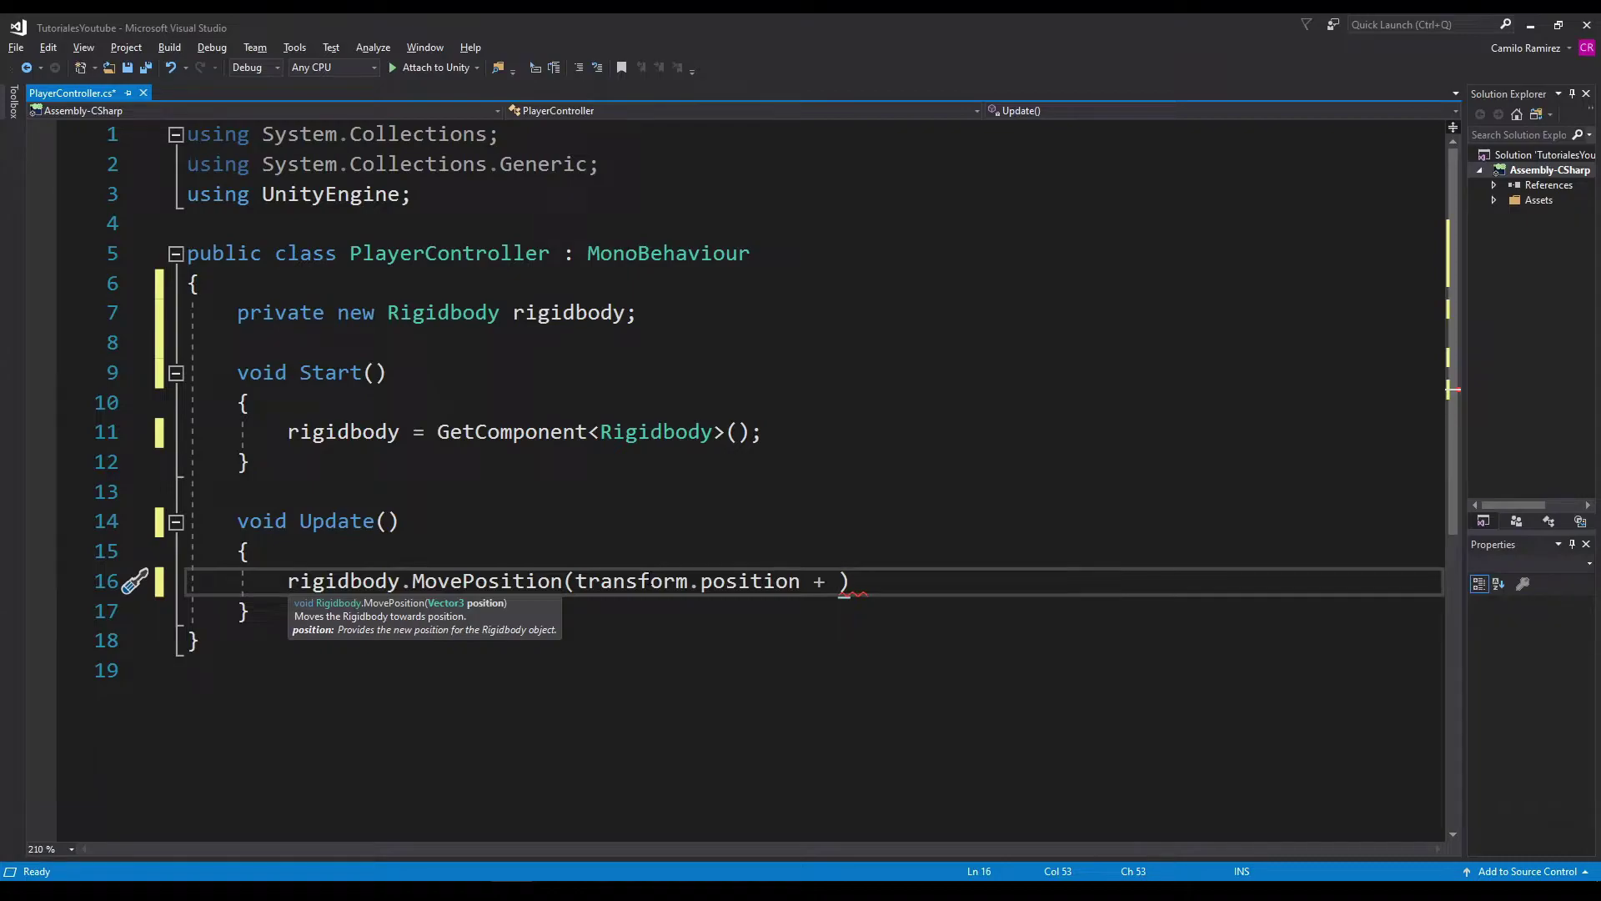
type("transform.forwa")
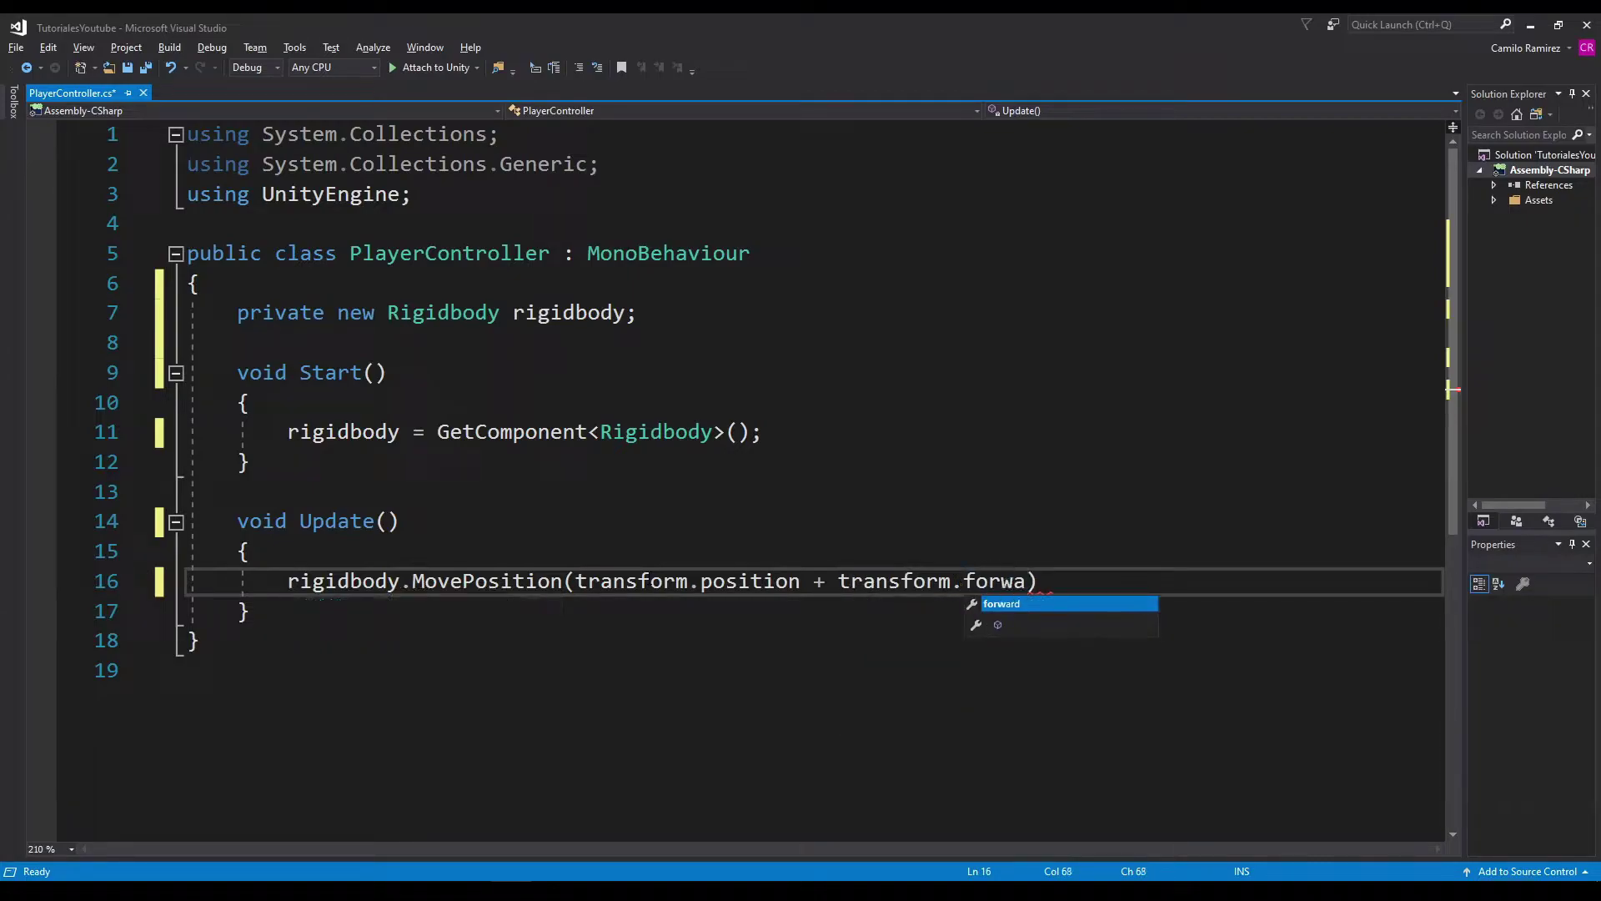
type("rd")
key("Escape")
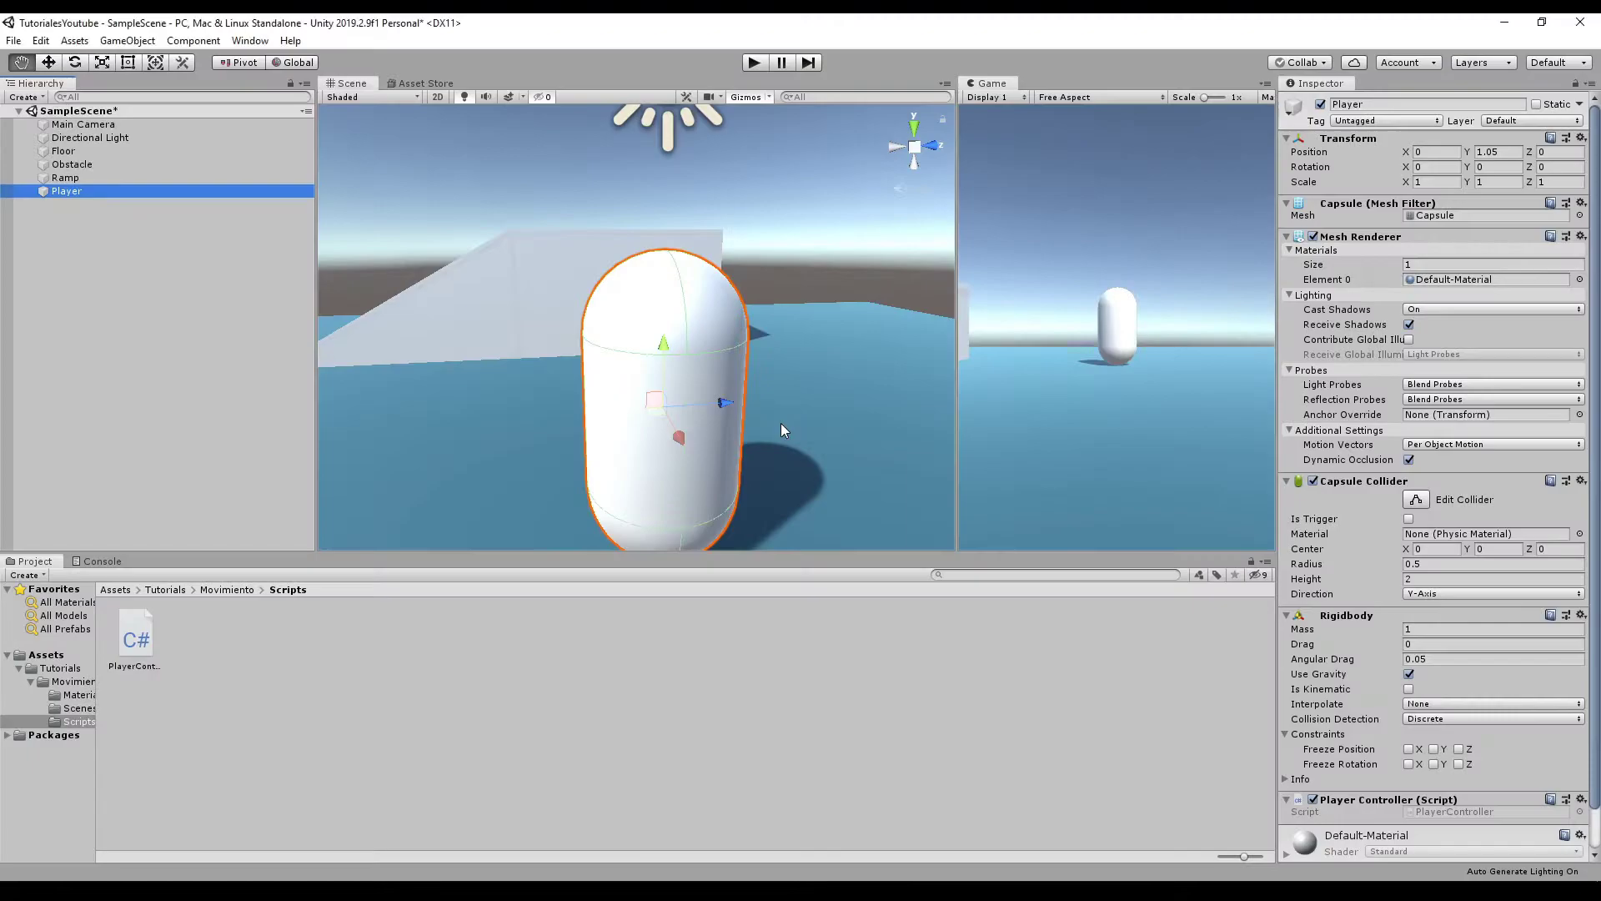
Orbit around the capsule and slide the Player back along Z to 1.48
mouse_move(759, 337)
right_mouse_down()
mouse_move(728, 373)
mouse_move(756, 334)
mouse_move(673, 342)
right_mouse_up()
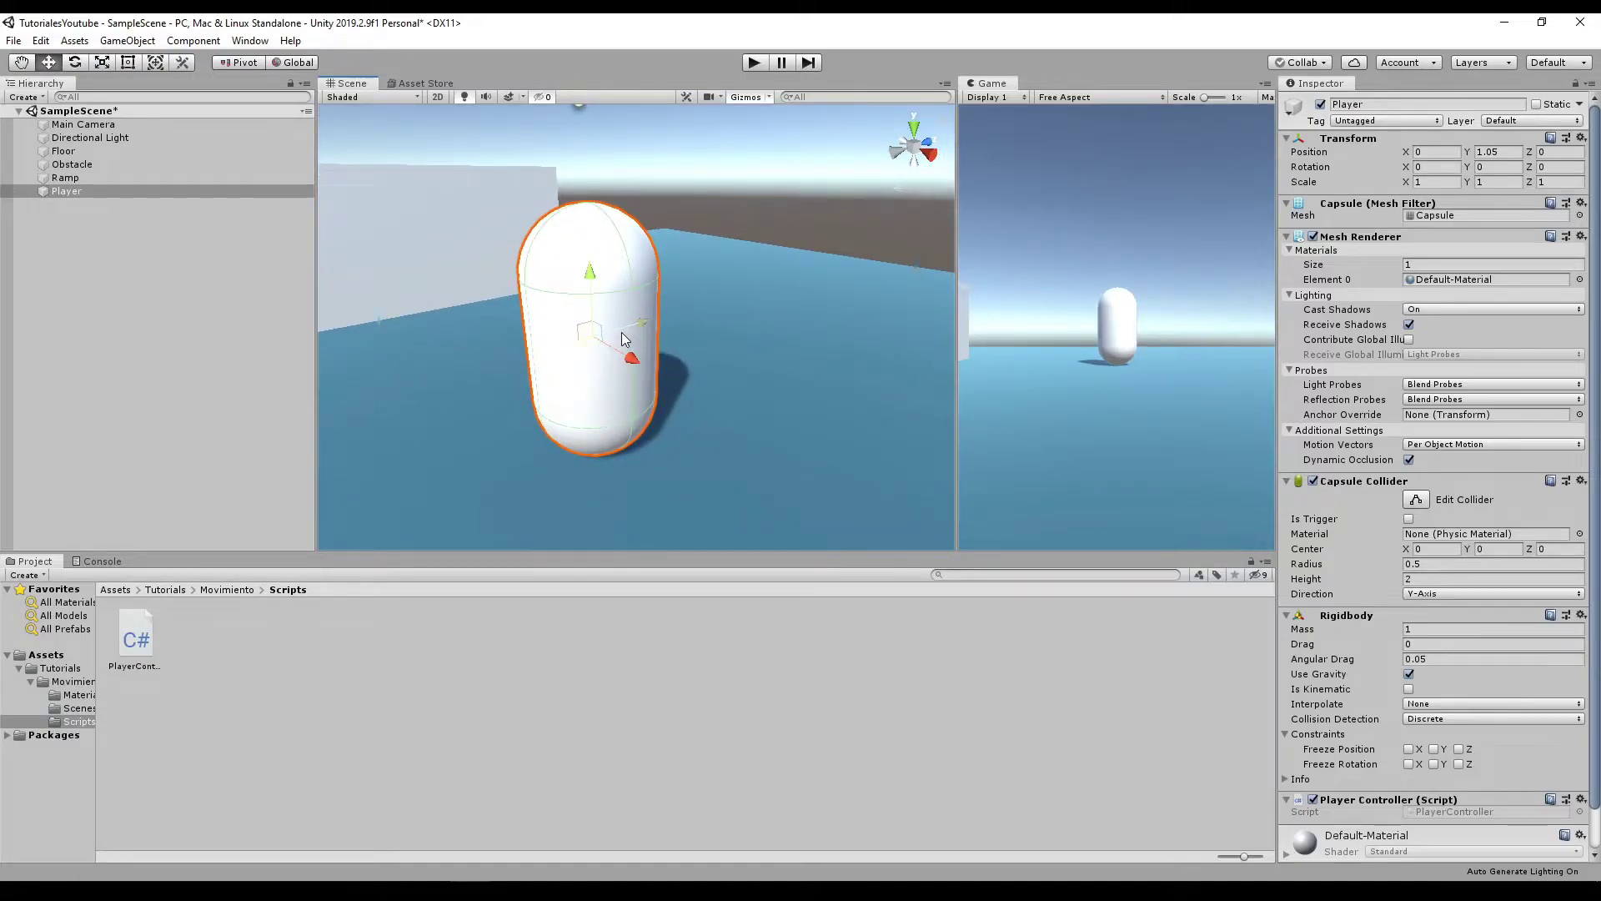
mouse_move(624, 338)
right_mouse_down()
mouse_move(688, 332)
mouse_move(599, 327)
right_mouse_up()
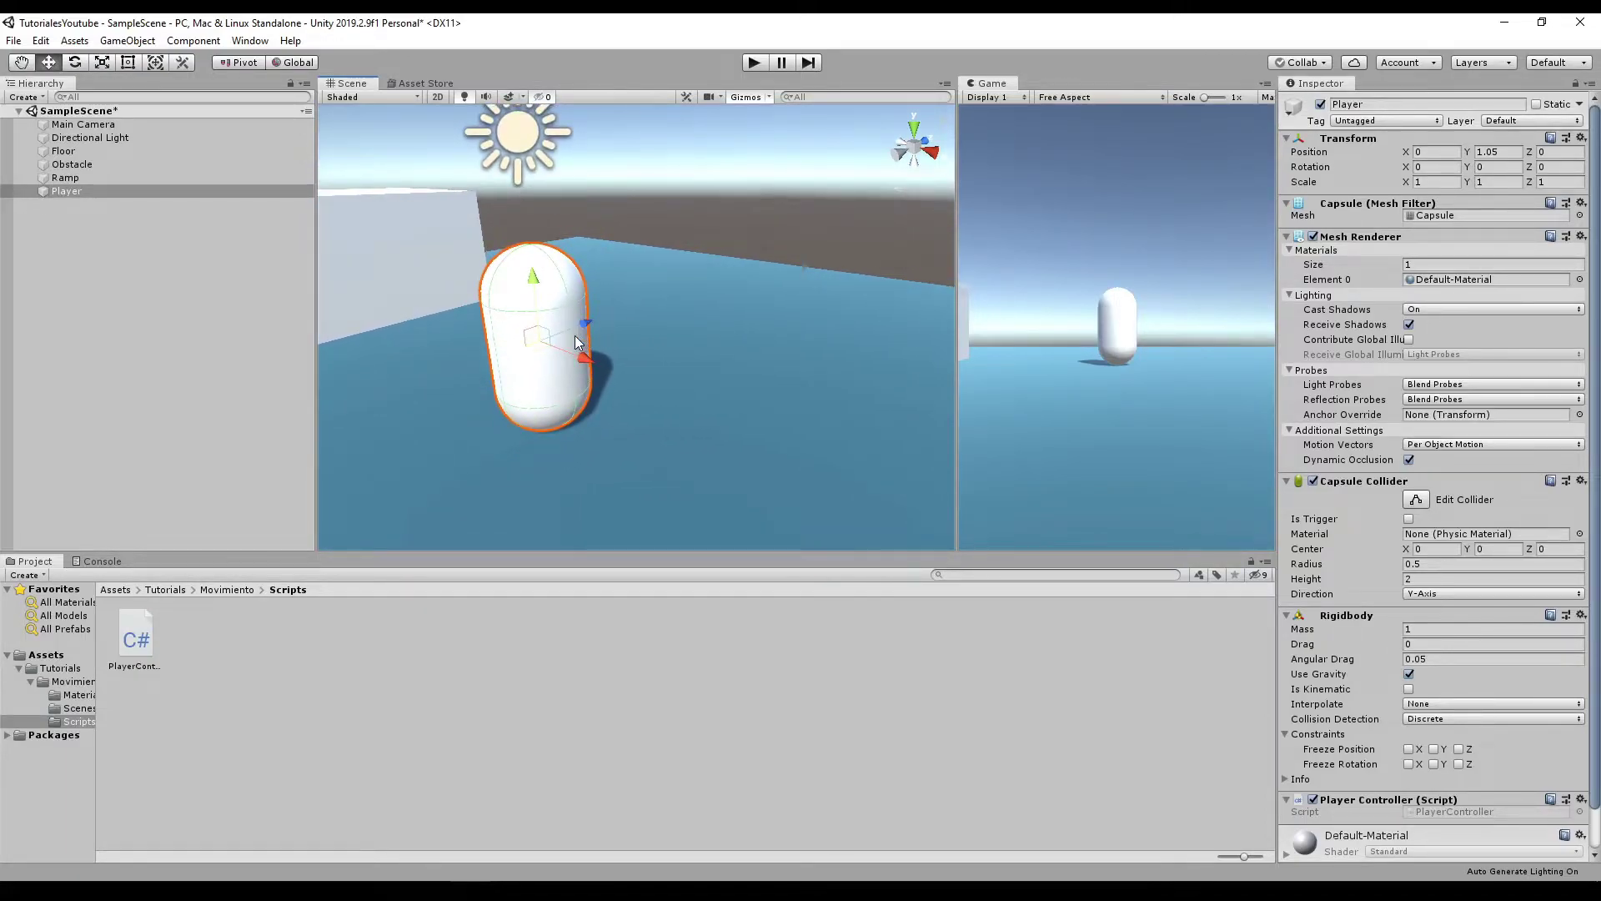
left_click_drag(574, 337, 1019, 145)
Undo the capsule move back to Z 0, end the MovePosition line with a semicolon, and save
key("ctrl+z")
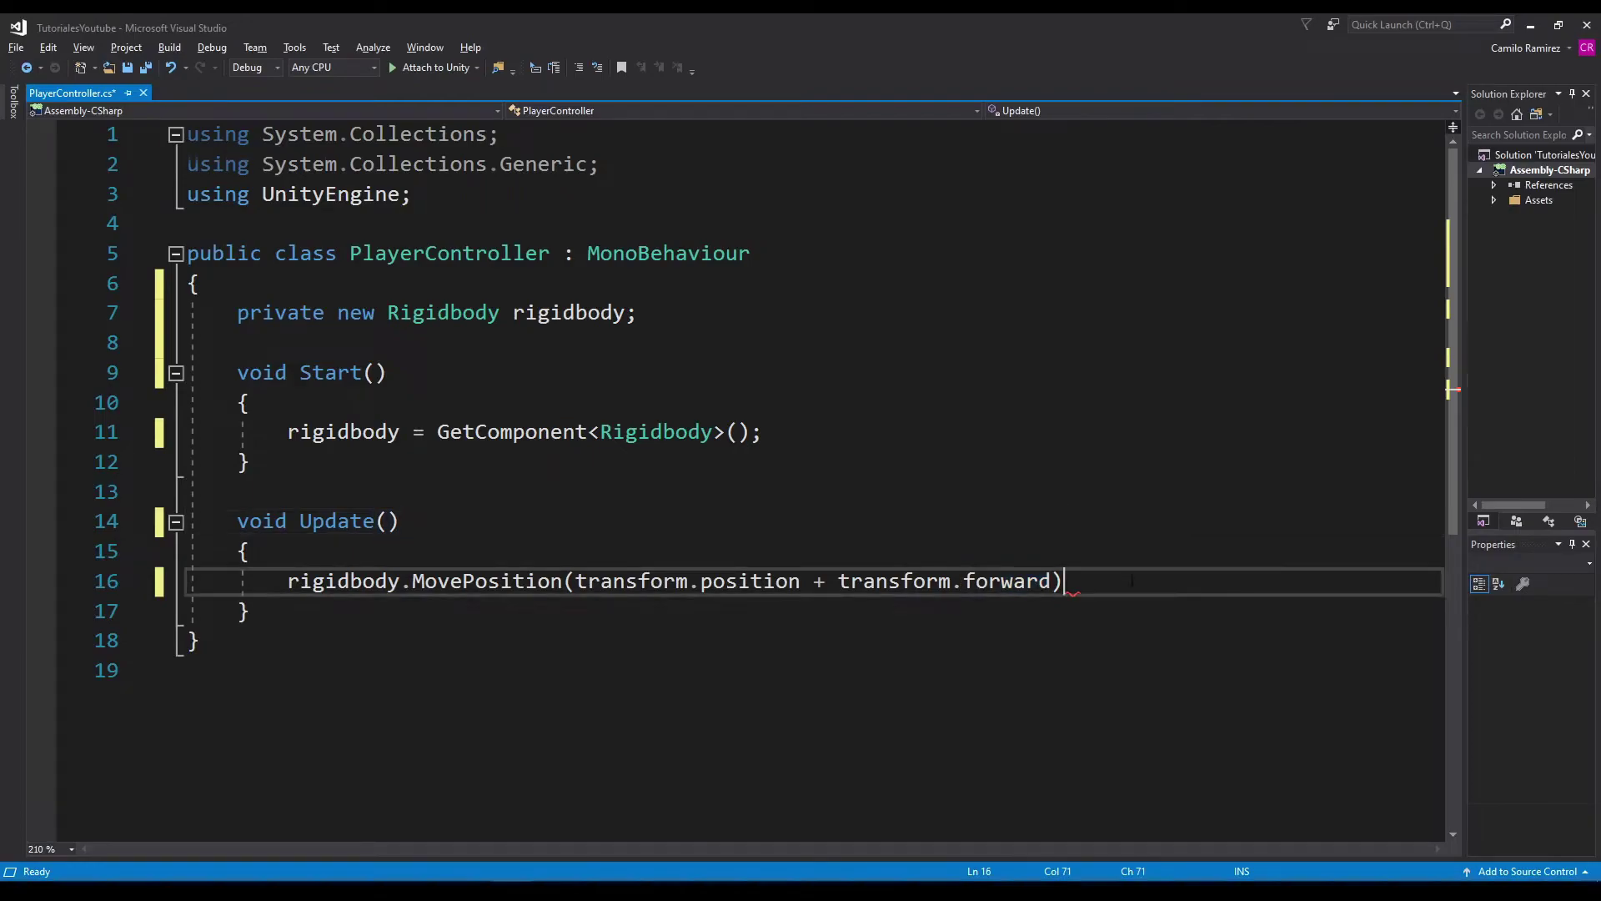
type(";")
key("Left")
key("Left")
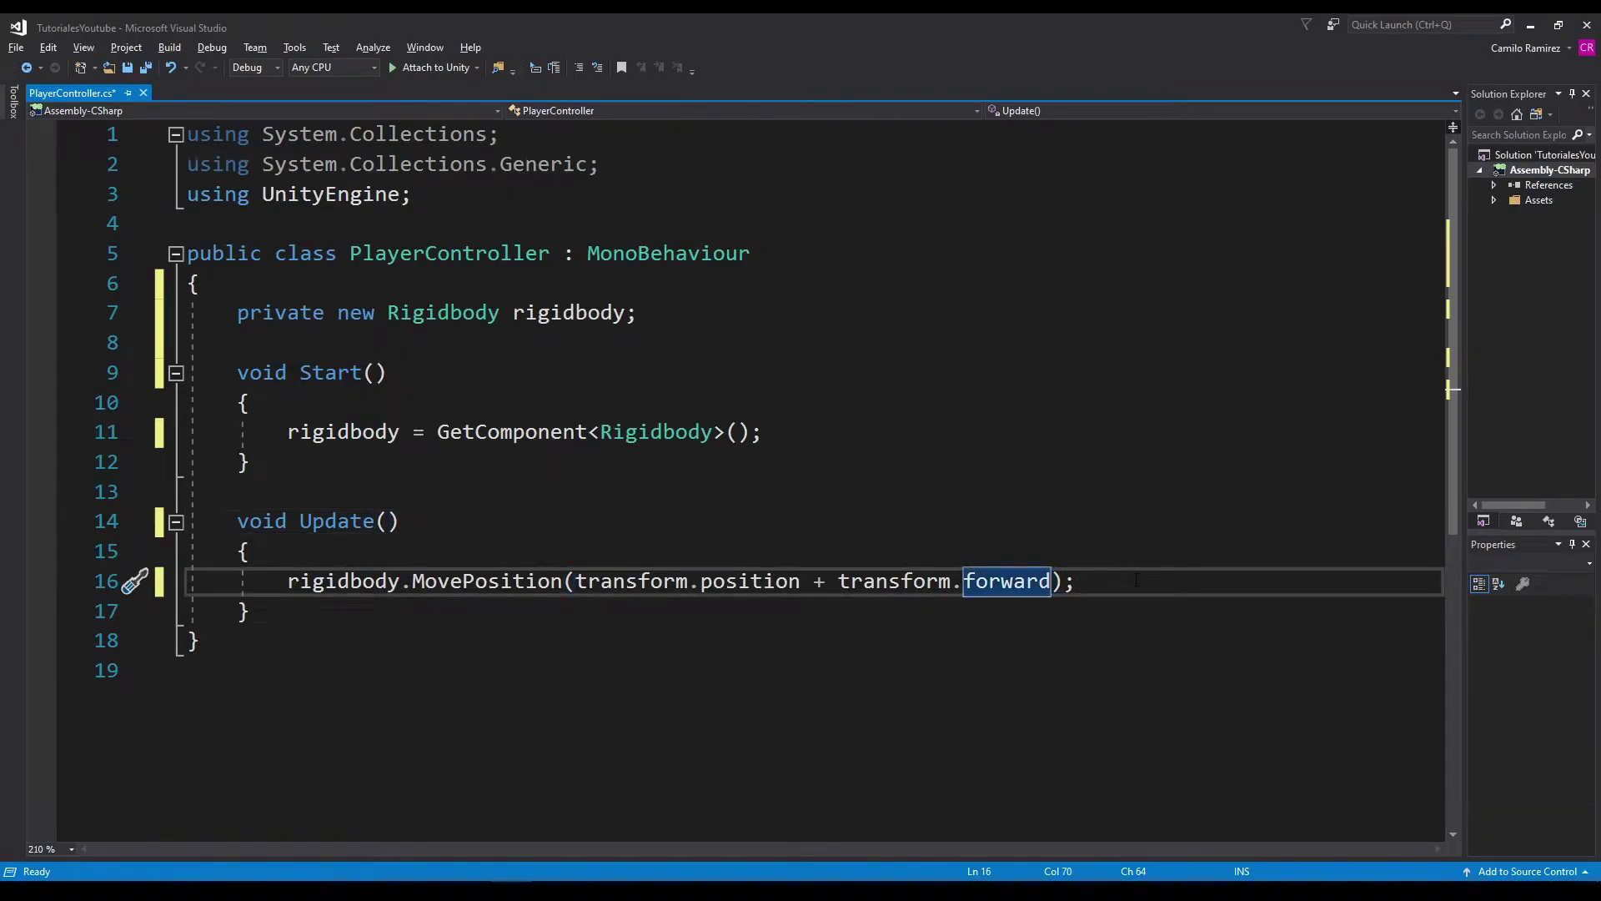
key("ctrl+s")
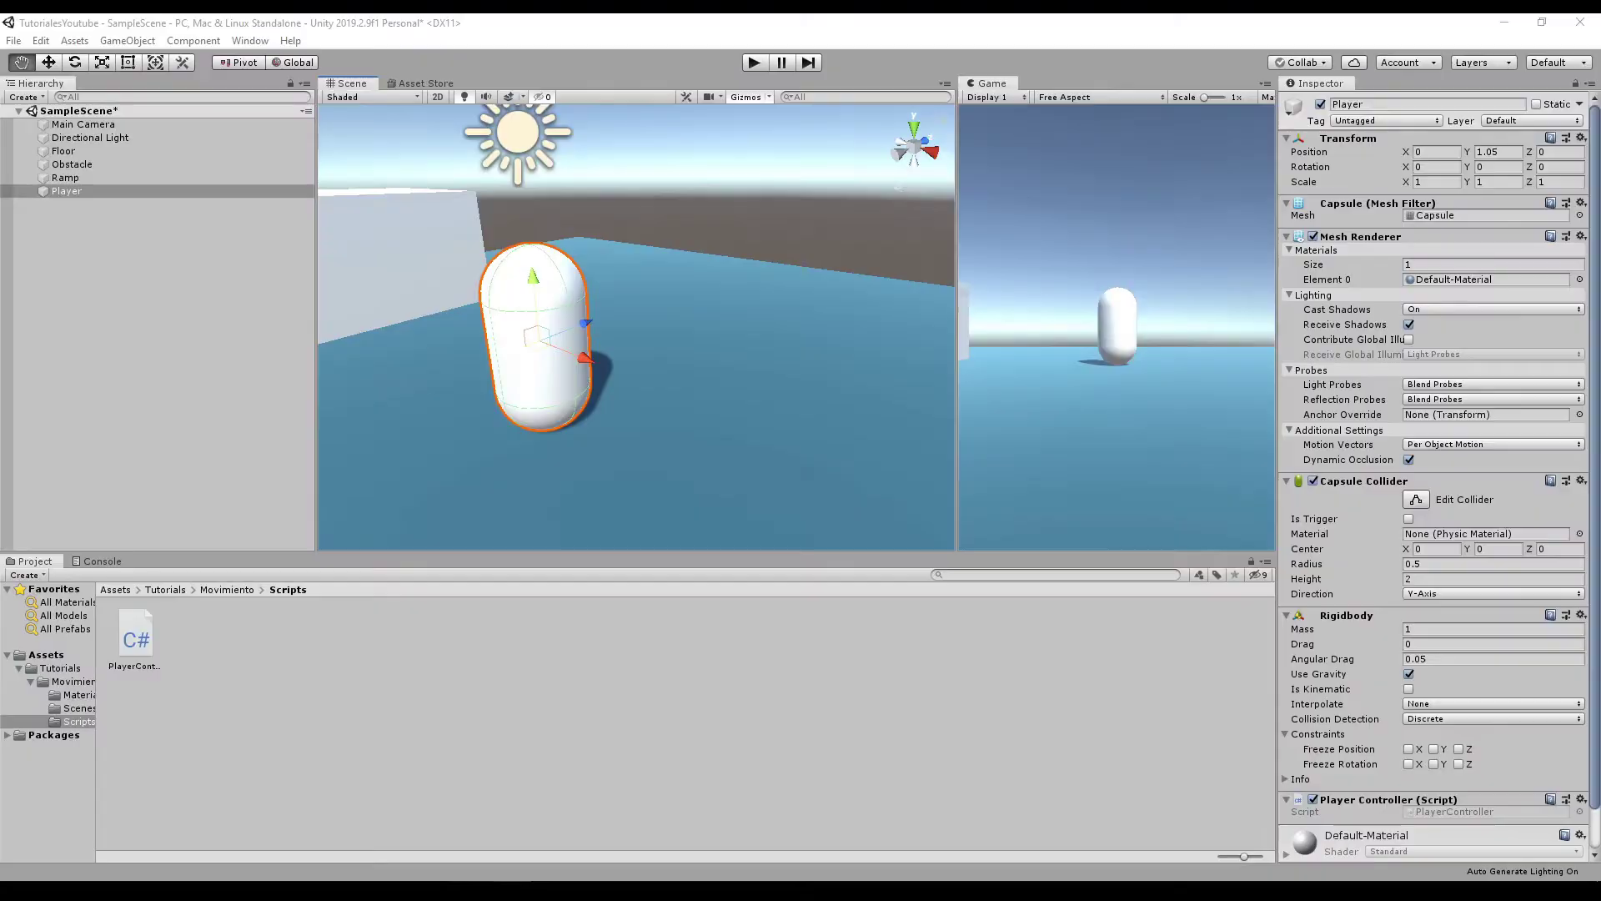
left_click_drag(605, 351, 646, 325, "alt")
Play the scene to watch the Player move forward, then stop it
left_click(762, 64)
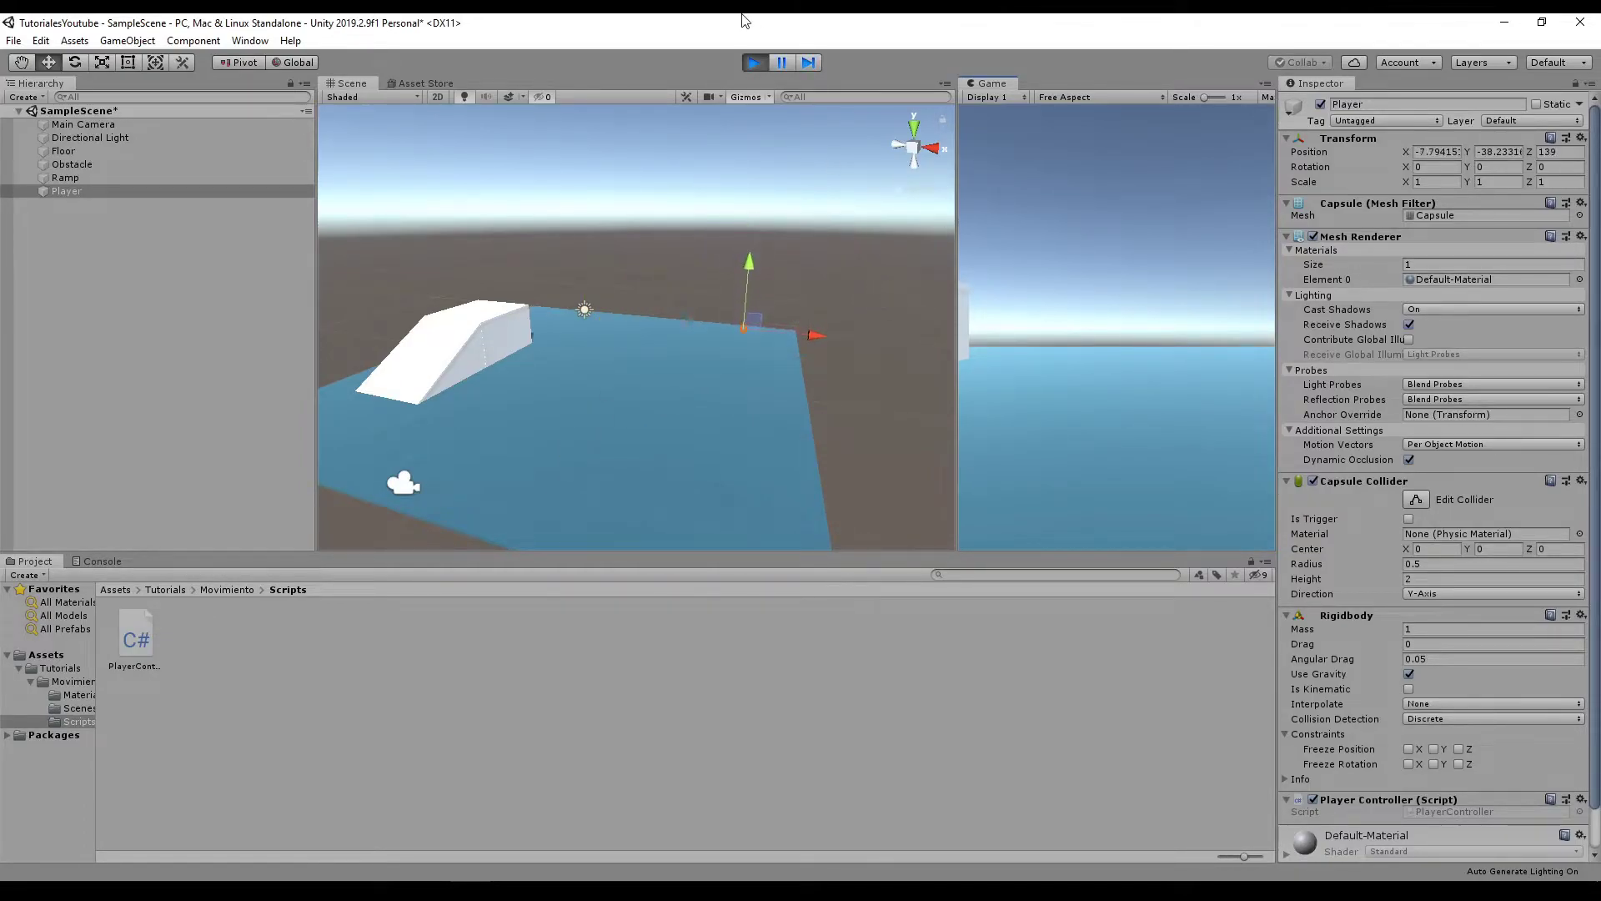
left_click(754, 63)
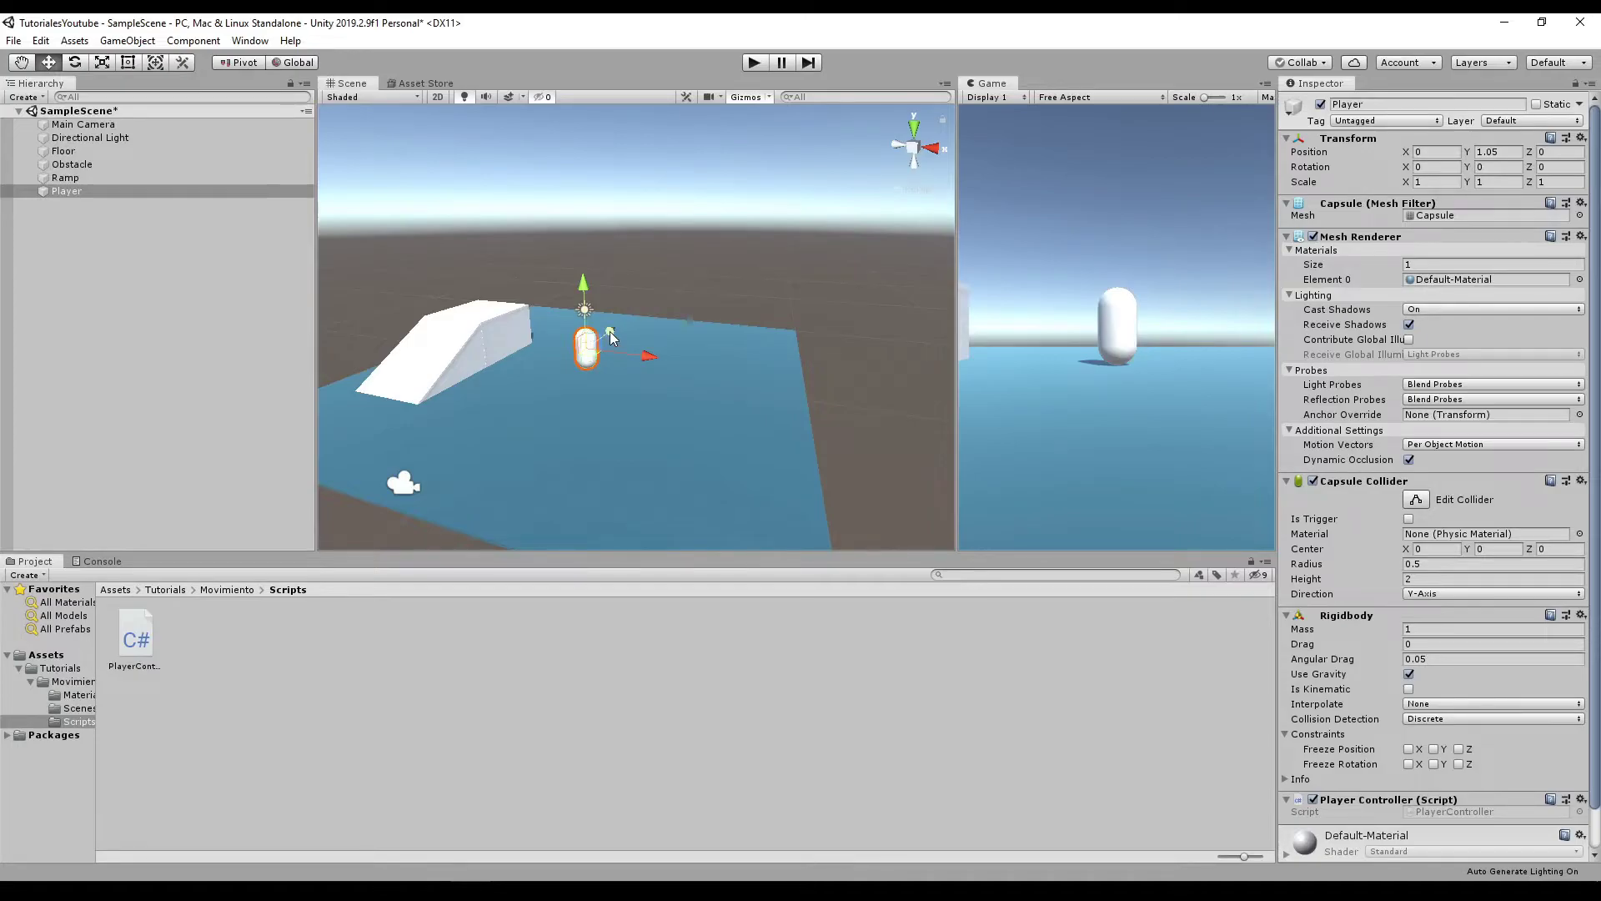
left_click_drag(602, 344, 601, 344, "alt")
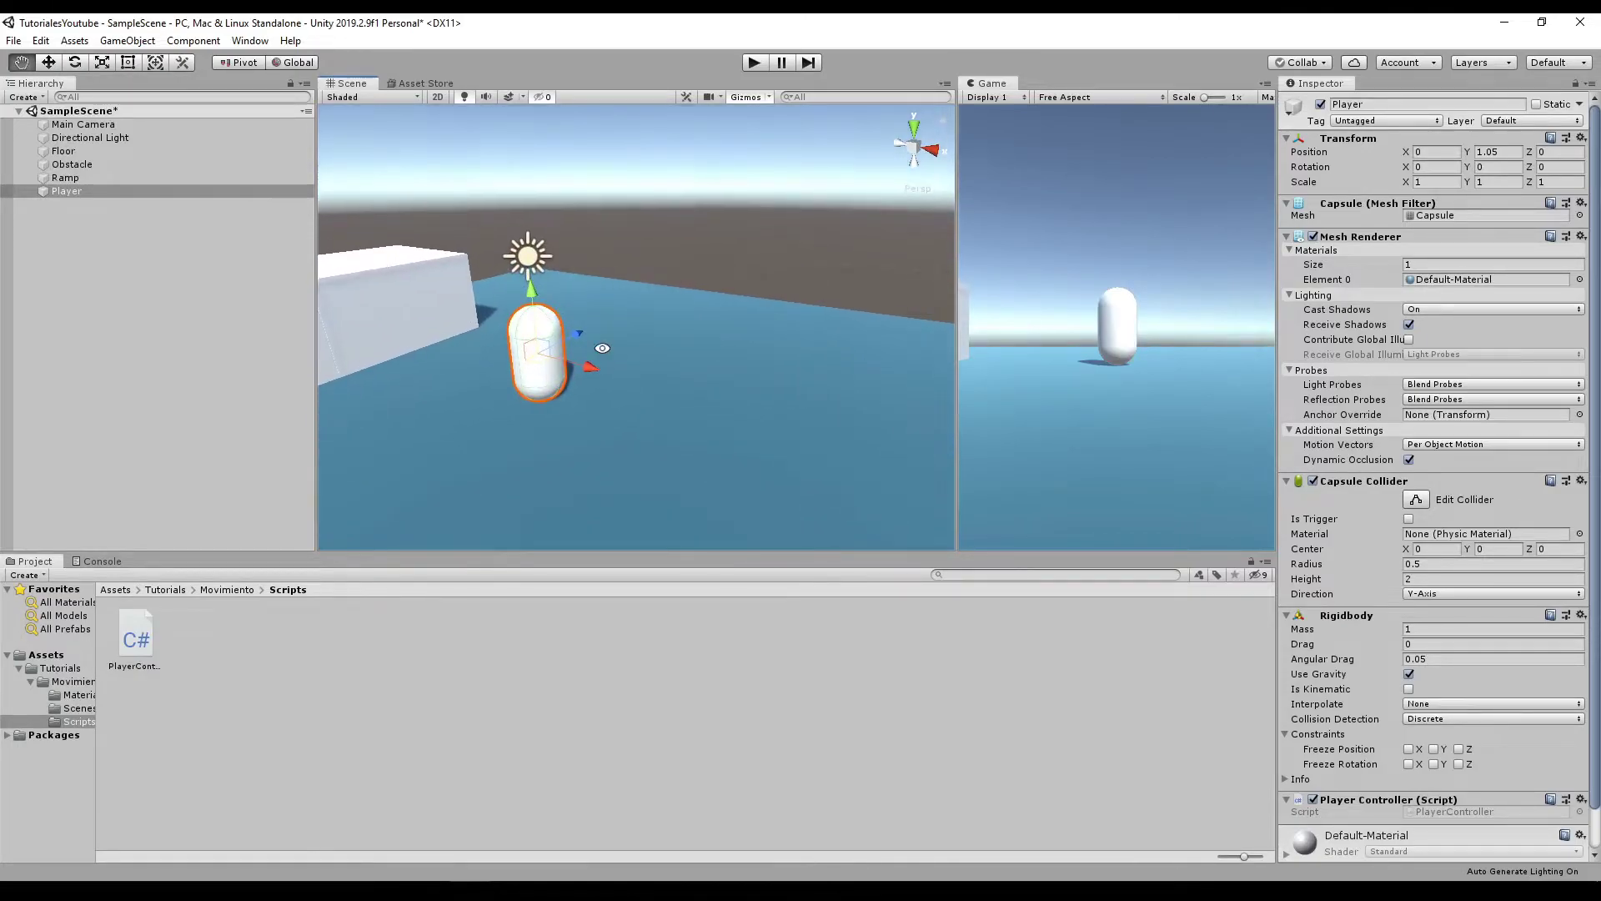
Return to PlayerController.cs with the cursor on the MovePosition line in Update
key("alt+Tab")
left_click(1169, 556)
left_click(1173, 583)
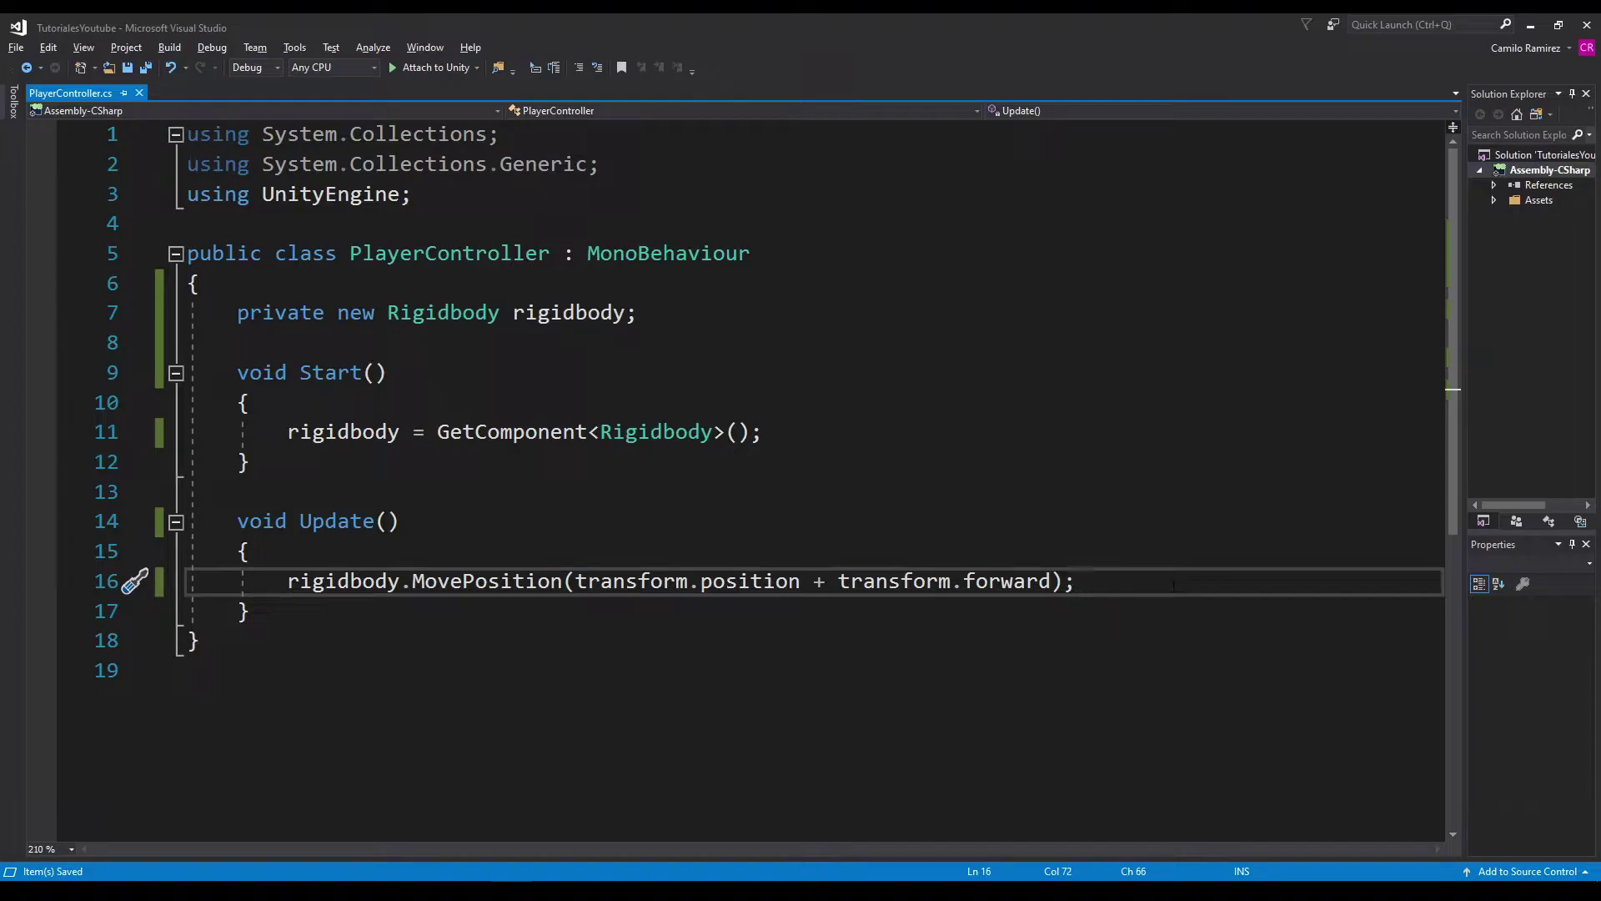
Add float hor = Input.GetAxisRaw("Horizontal"); on a new line above MovePosition
key("Home")
key("Return")
key("Return")
key("Up")
key("Up")
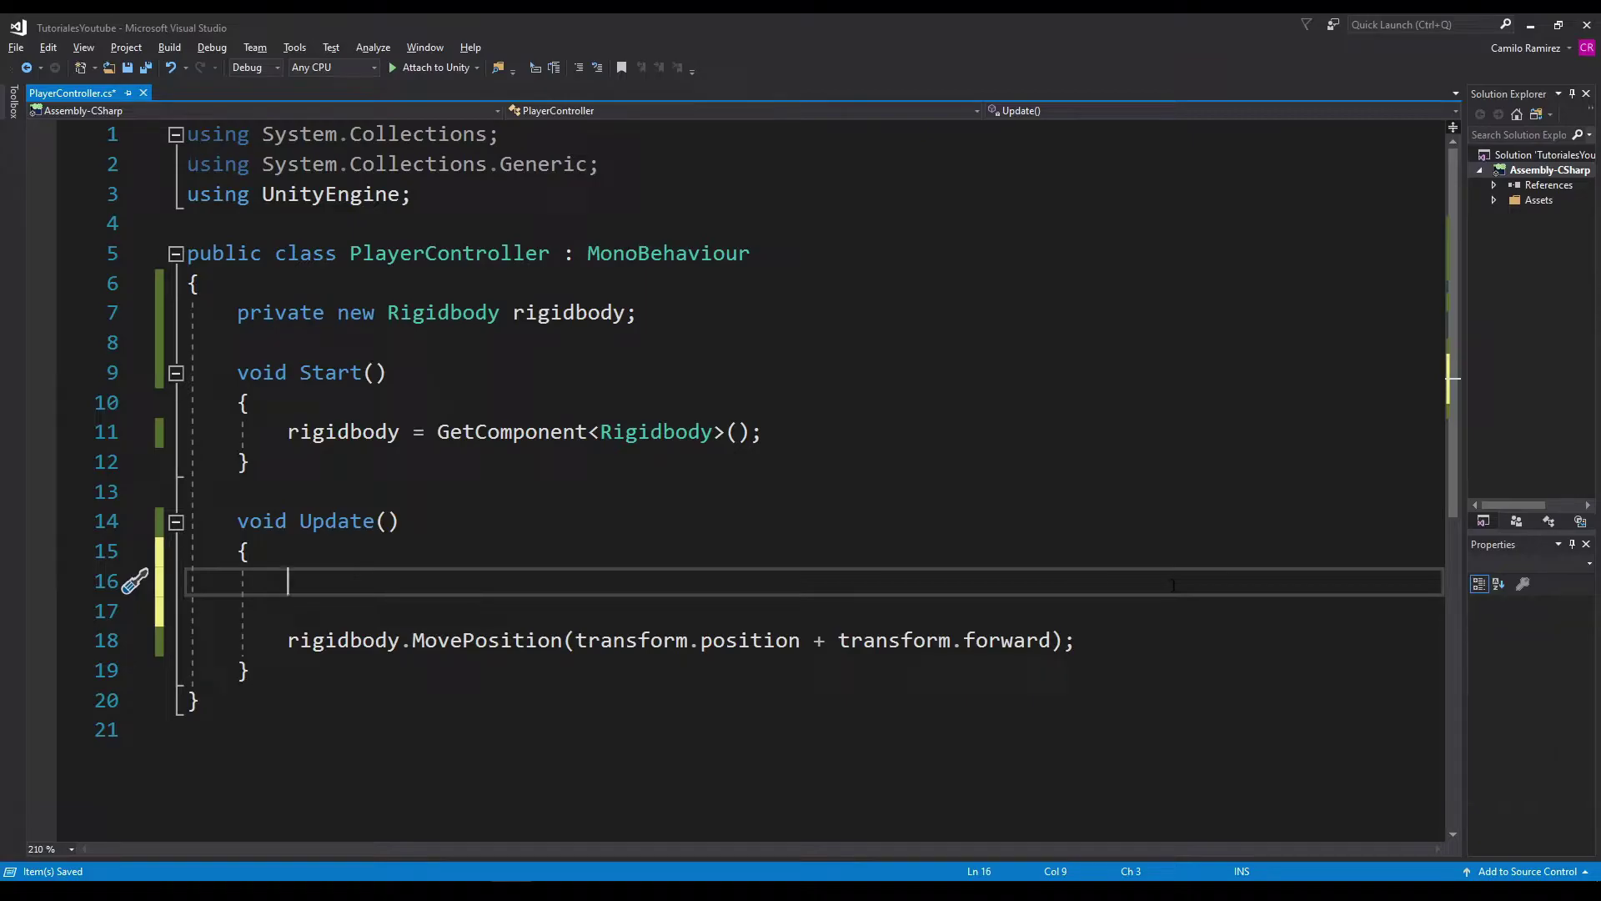
type("float")
type(" hor = I")
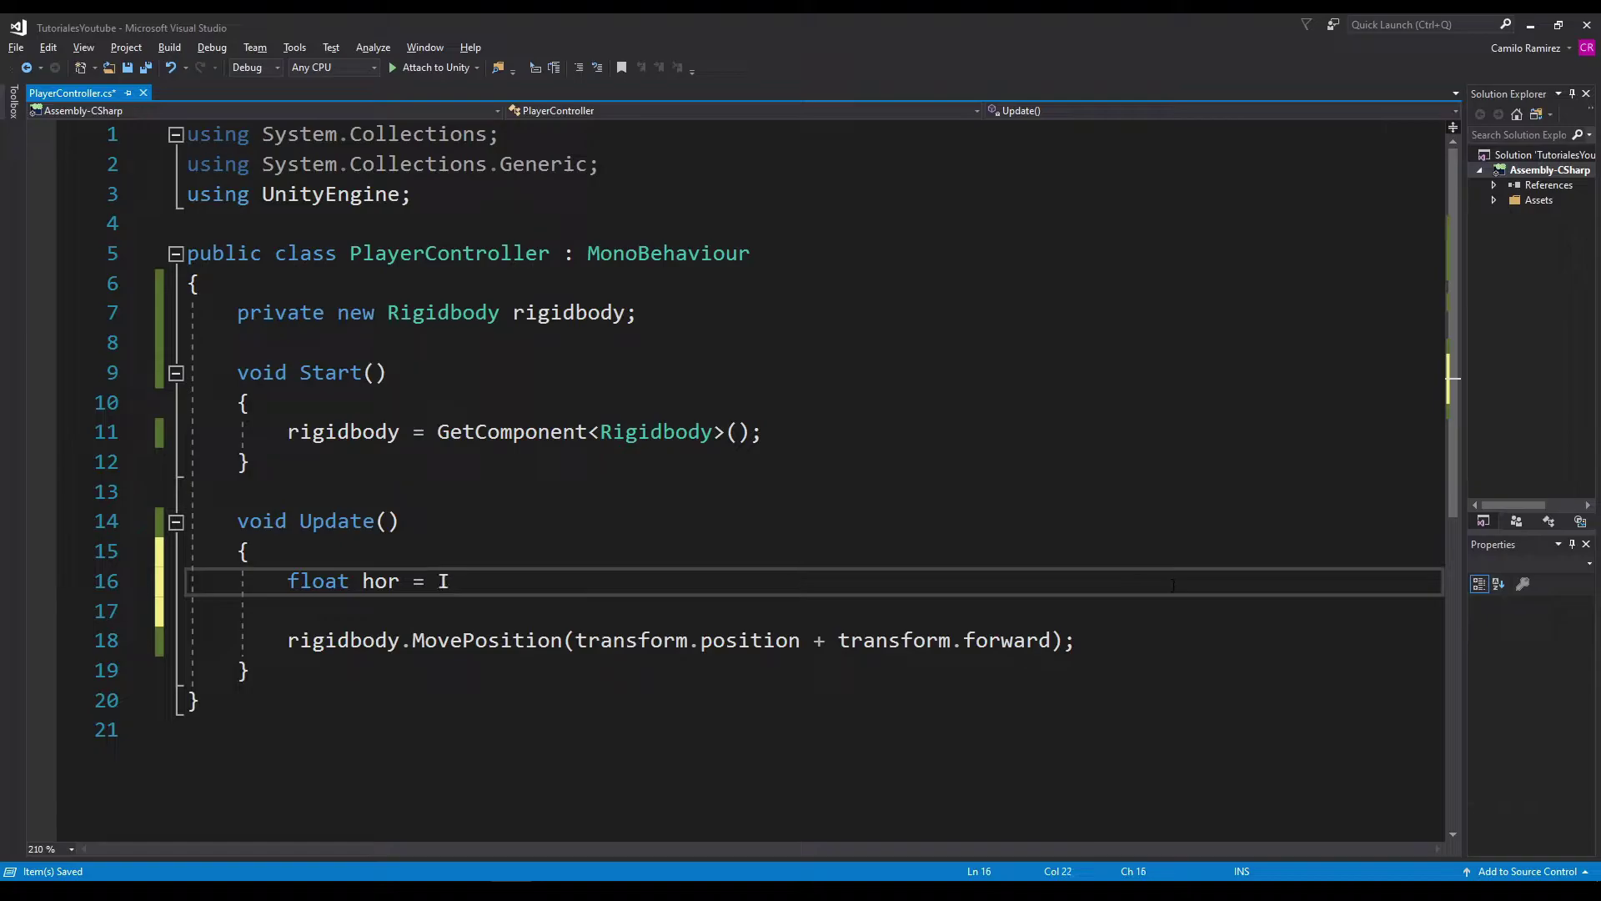
type("nput.getA")
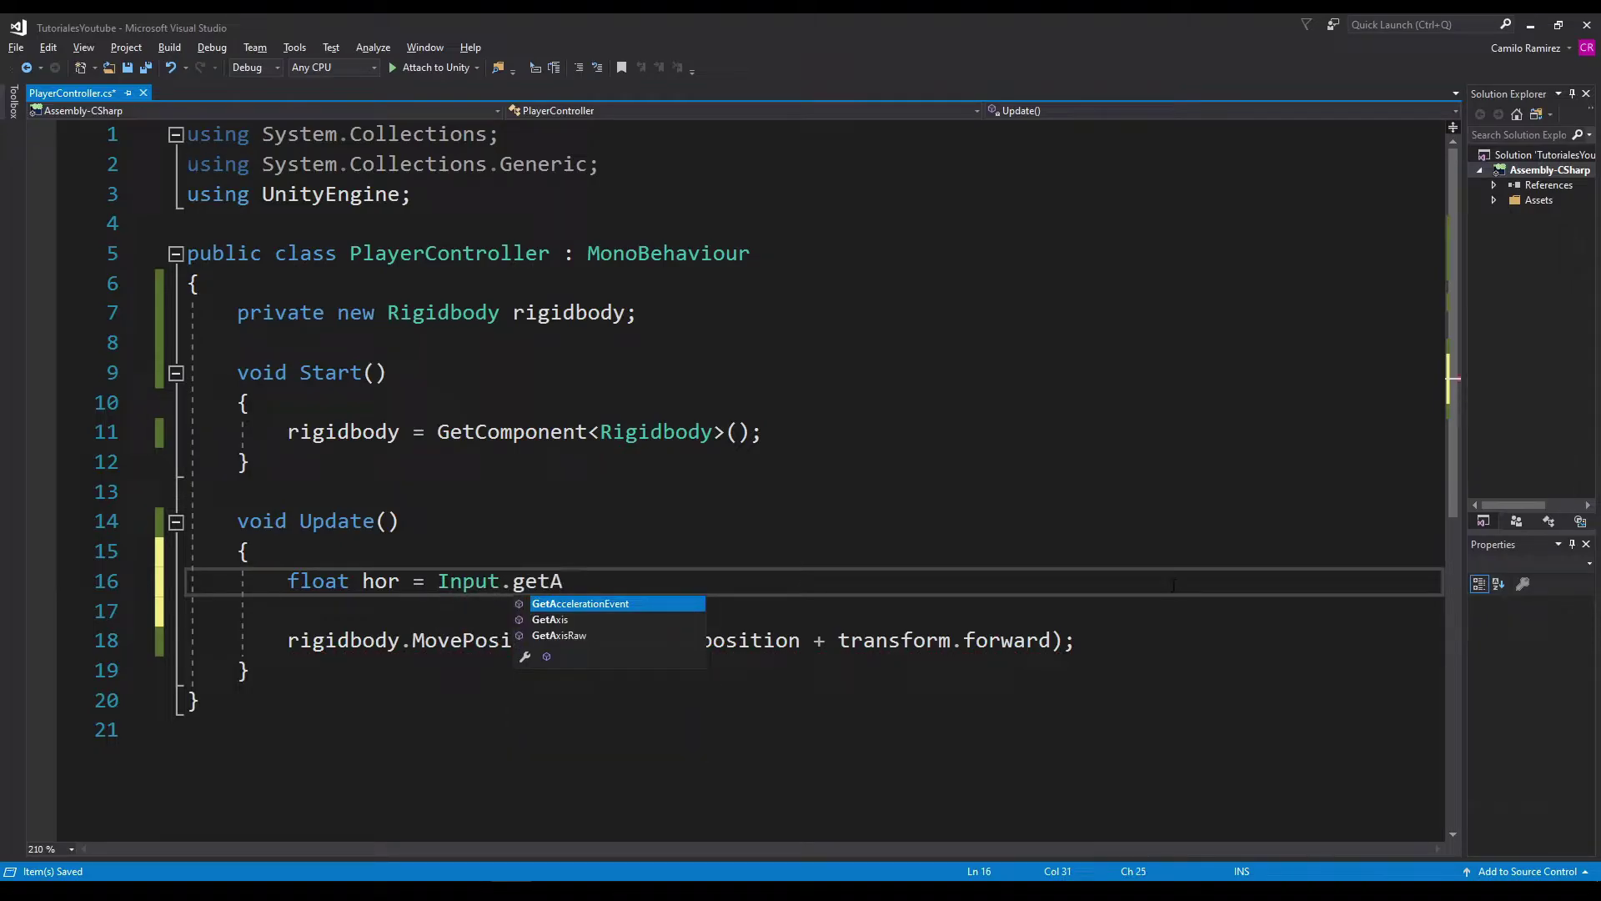
key("Down")
key("Down")
key("Tab")
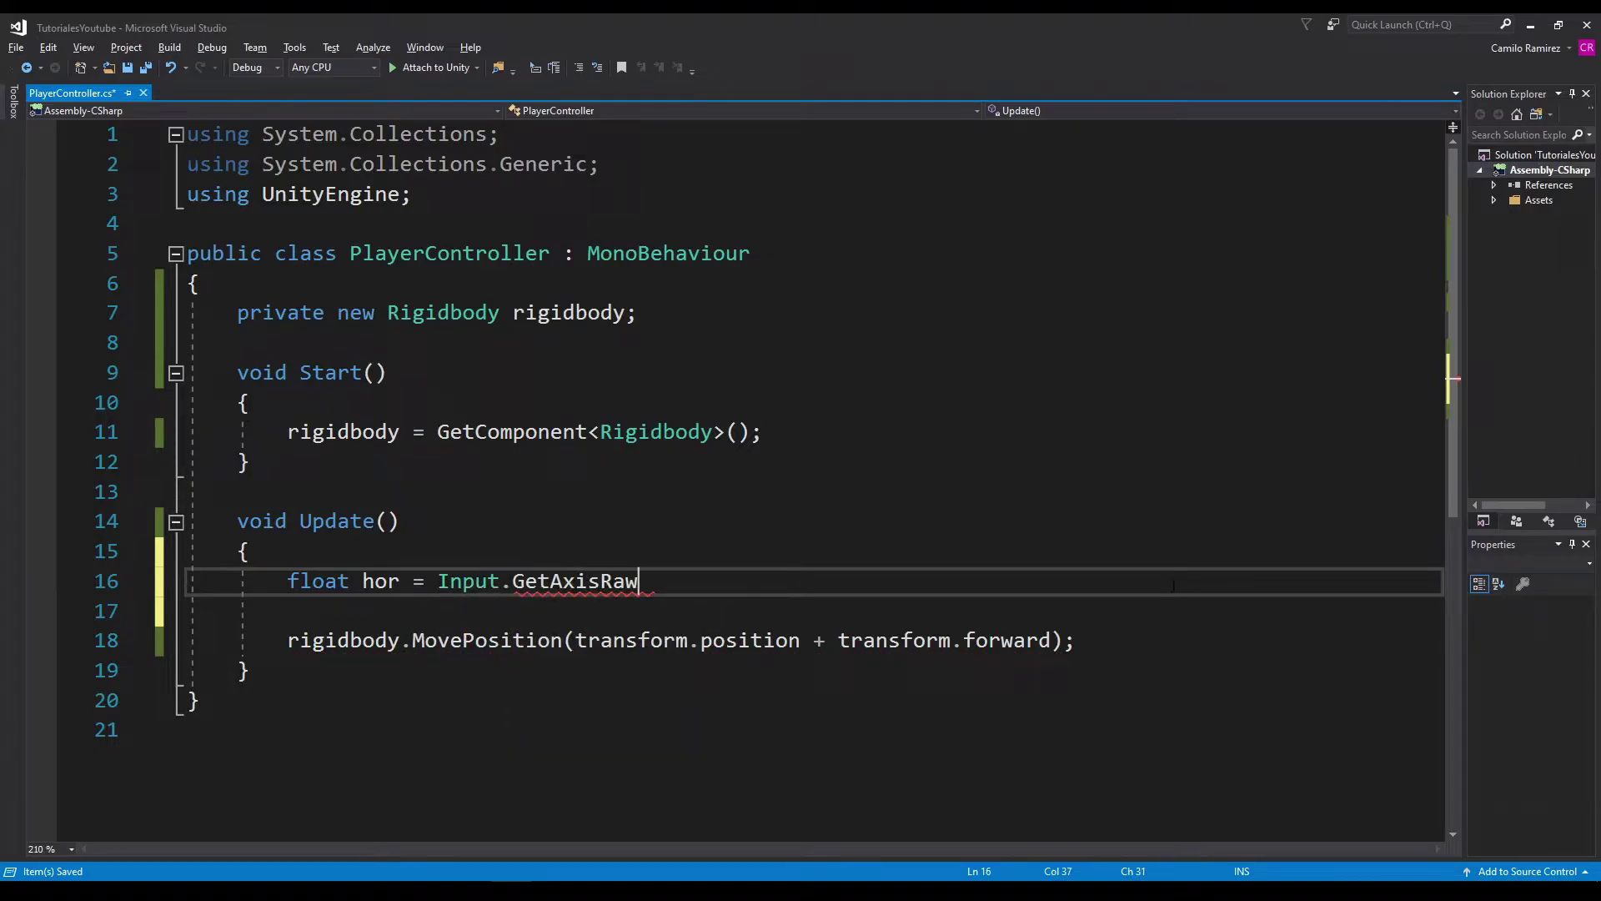
type("(\"")
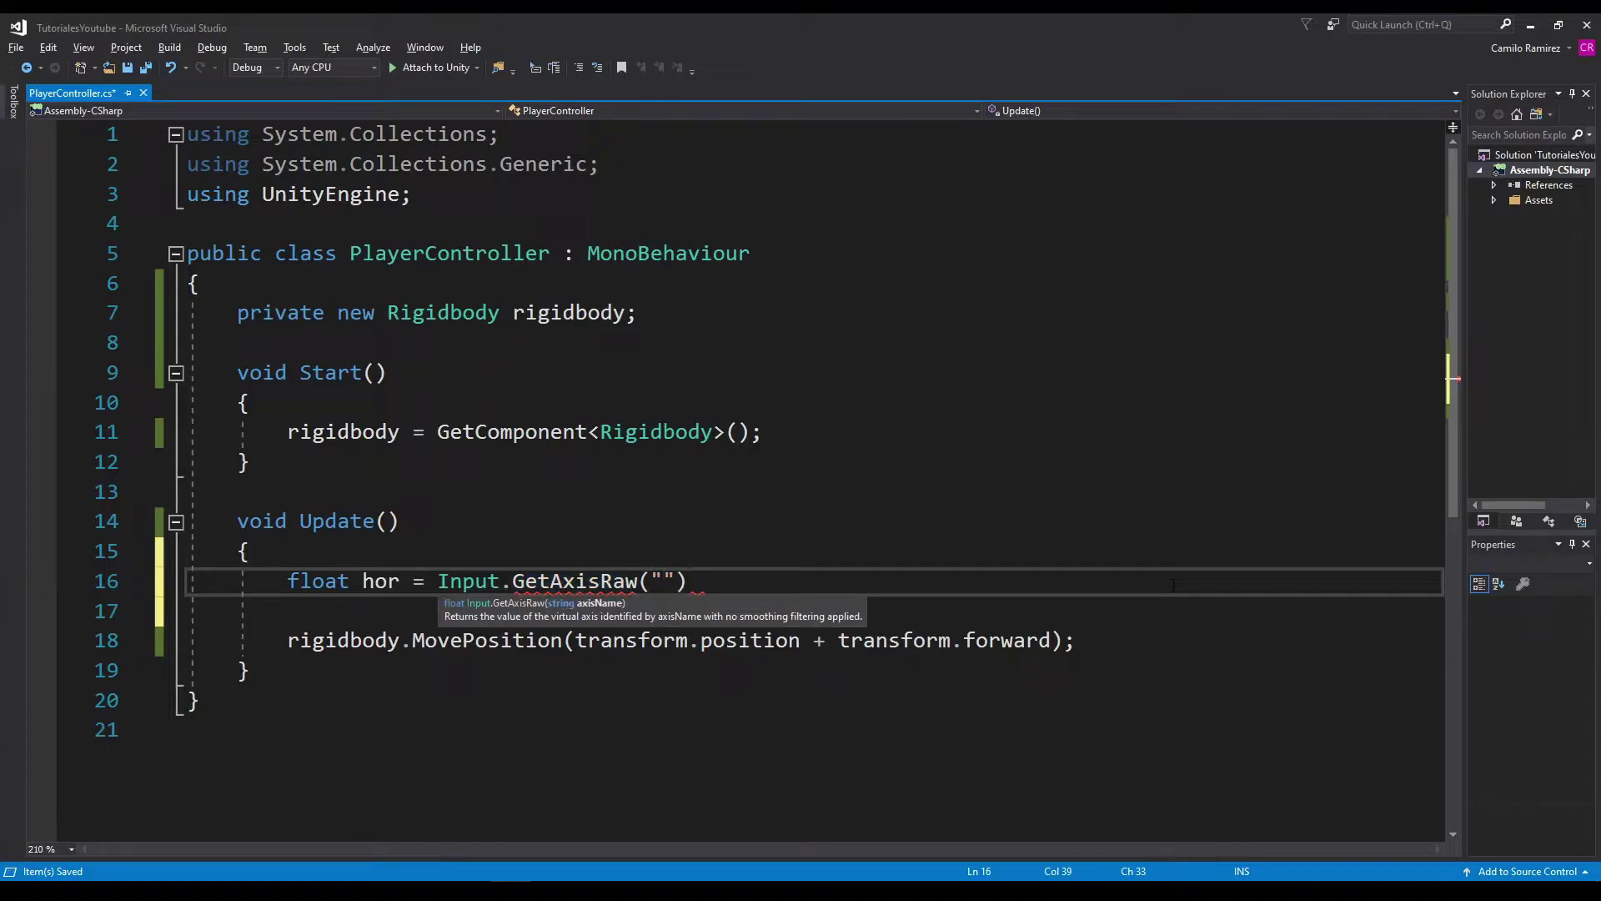
type("Horizon")
type("tal\");")
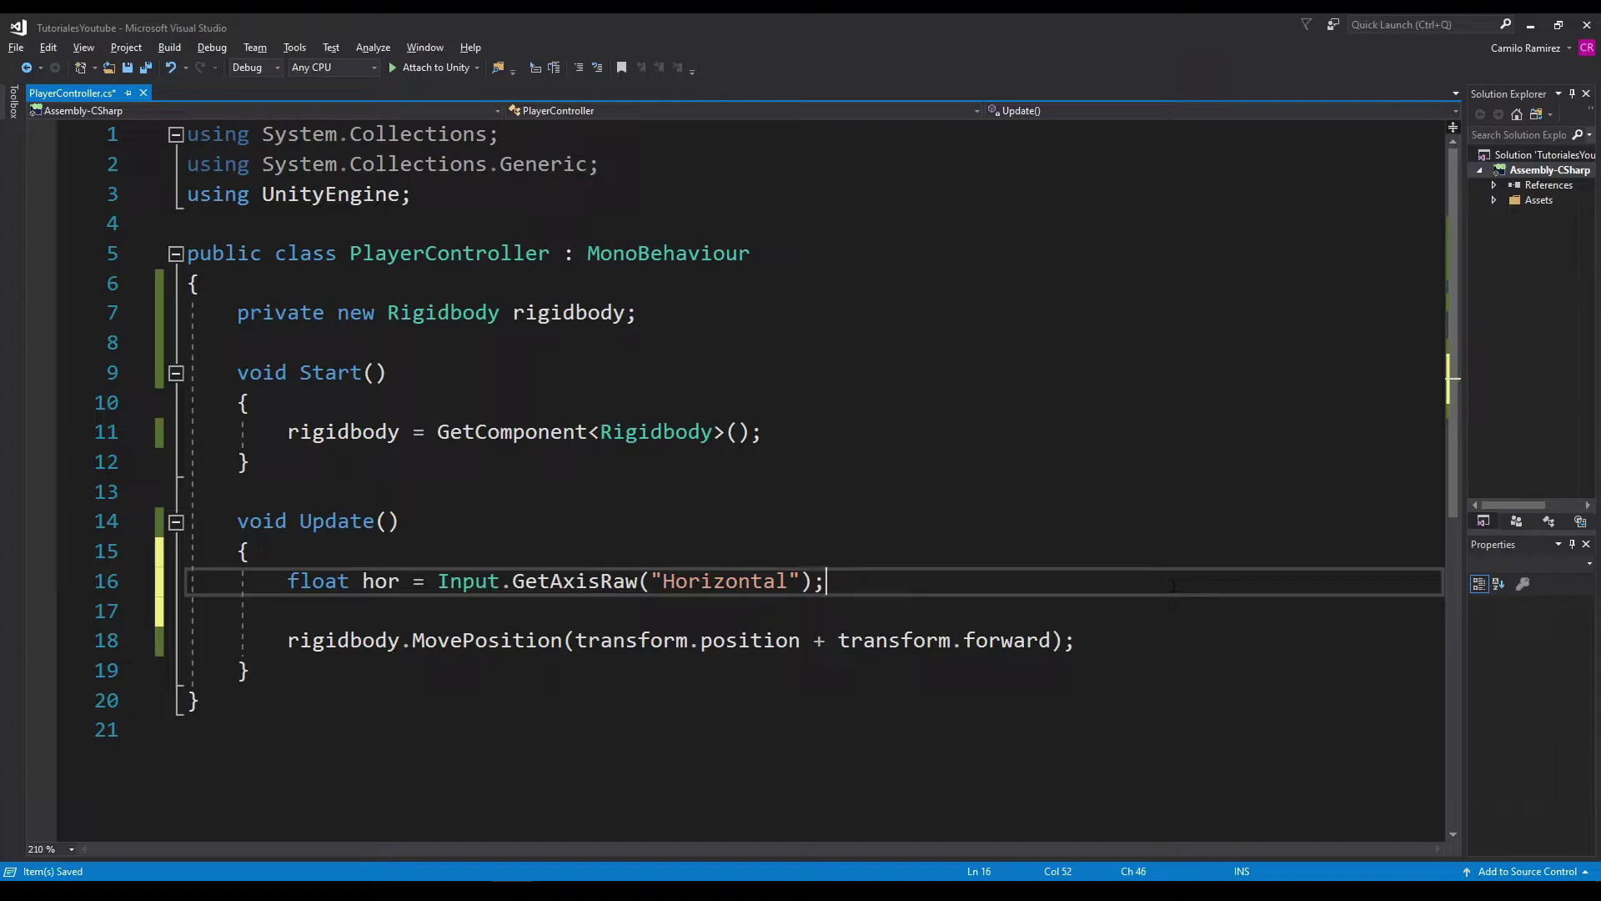
Try Input.GetAxis by deleting 'Raw', then undo to keep GetAxisRaw("Horizontal")
left_click_drag(438, 582, 639, 581)
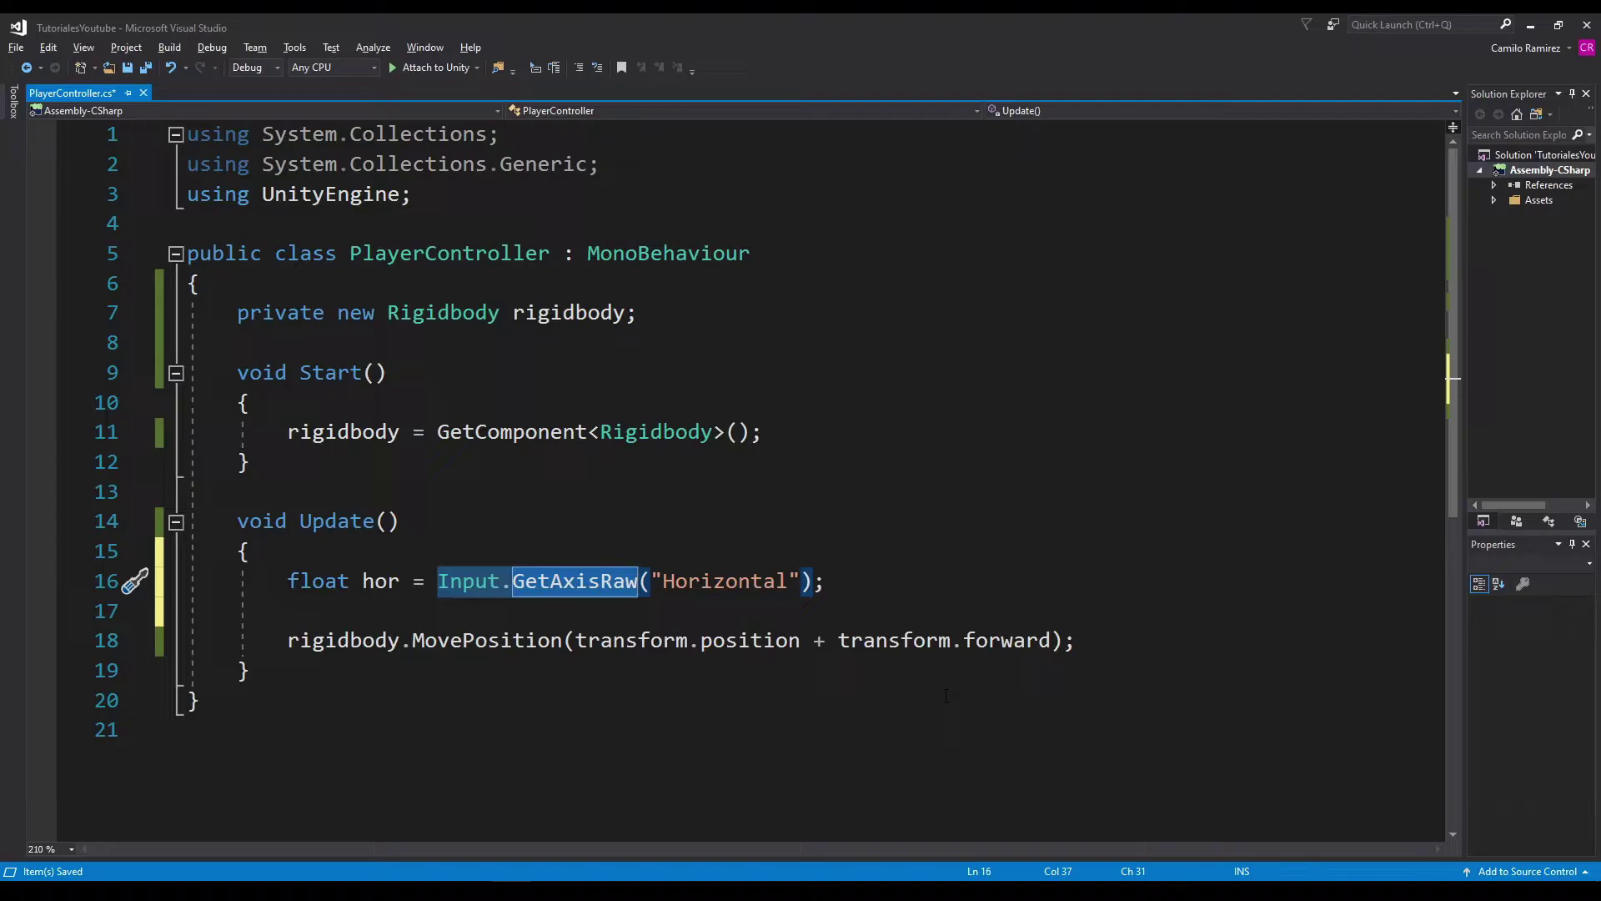
key("Left")
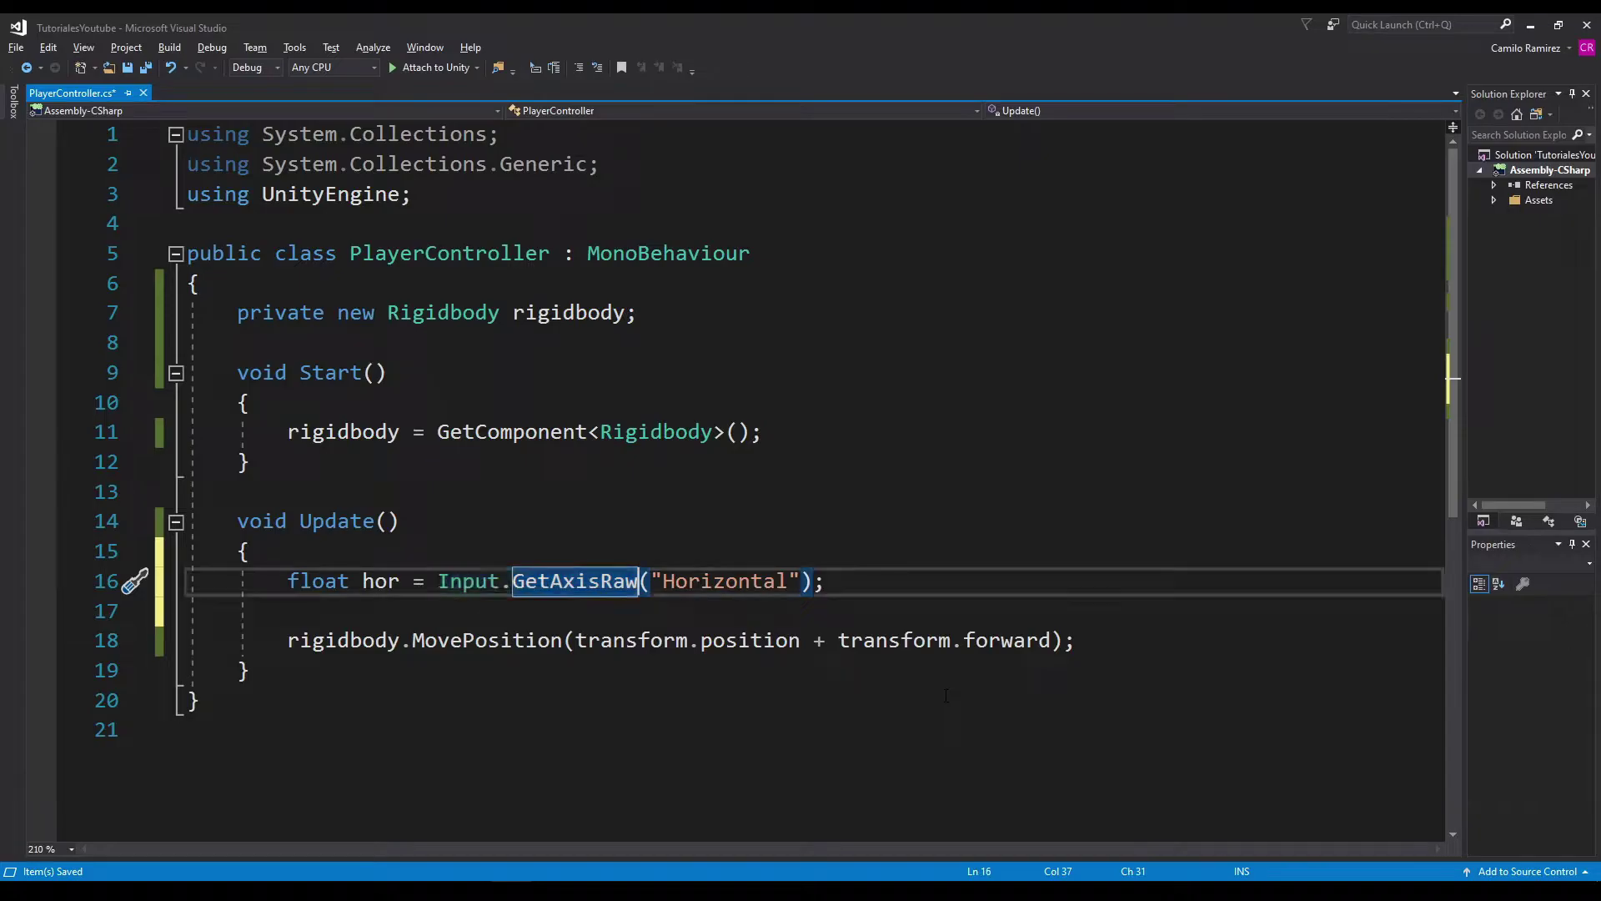
key("Left")
key("Left")
key("Delete")
key("Delete")
key("Delete")
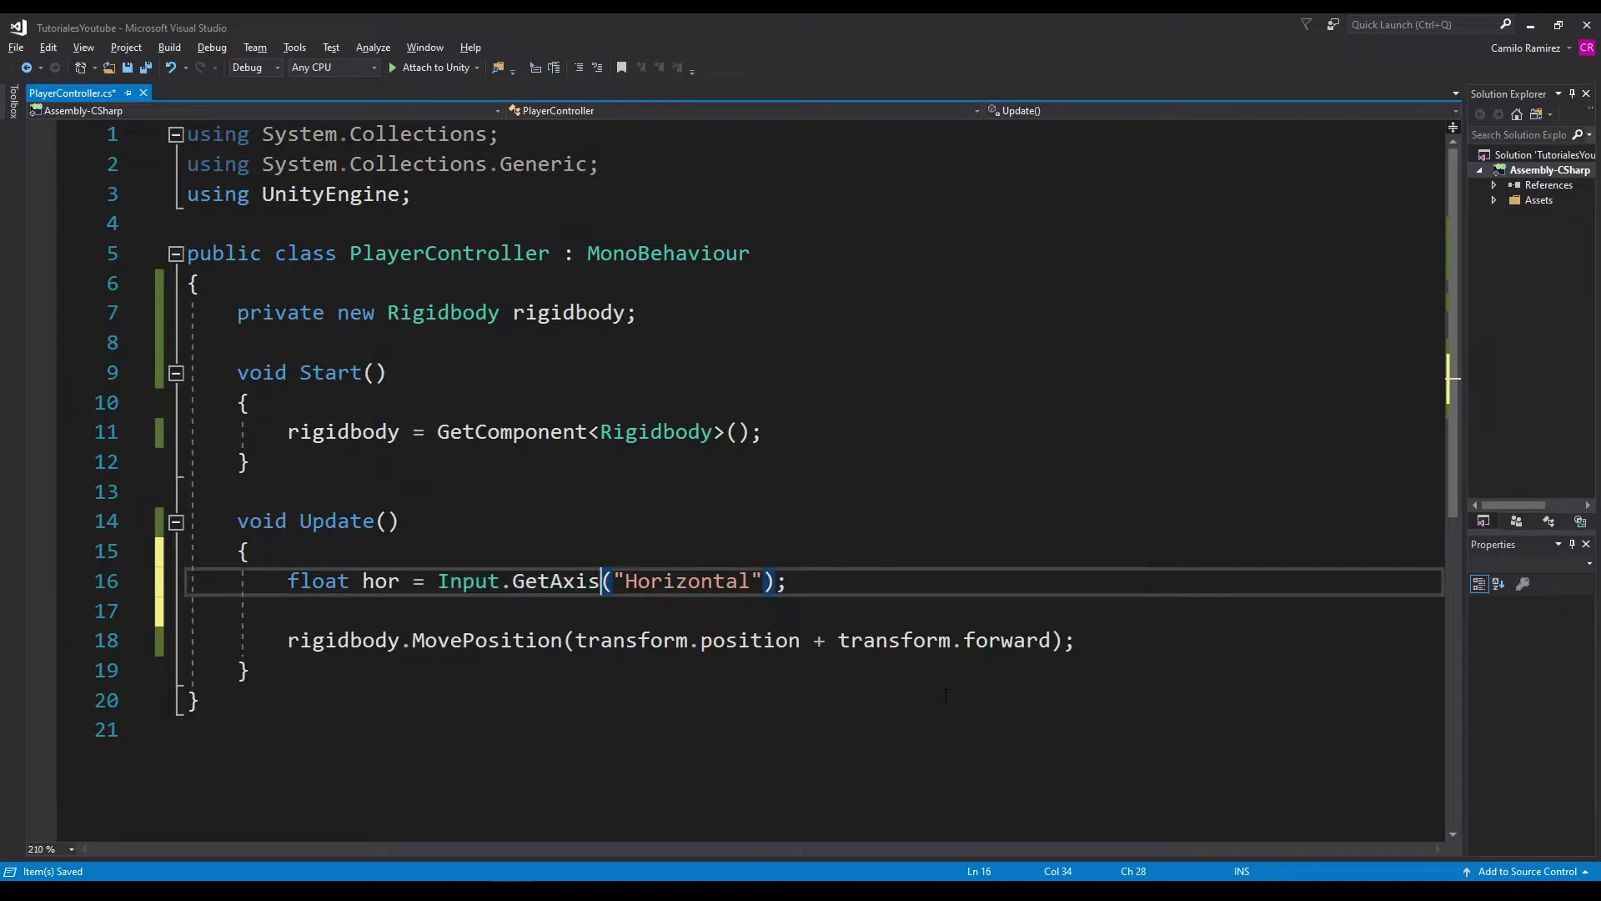
left_click(550, 581)
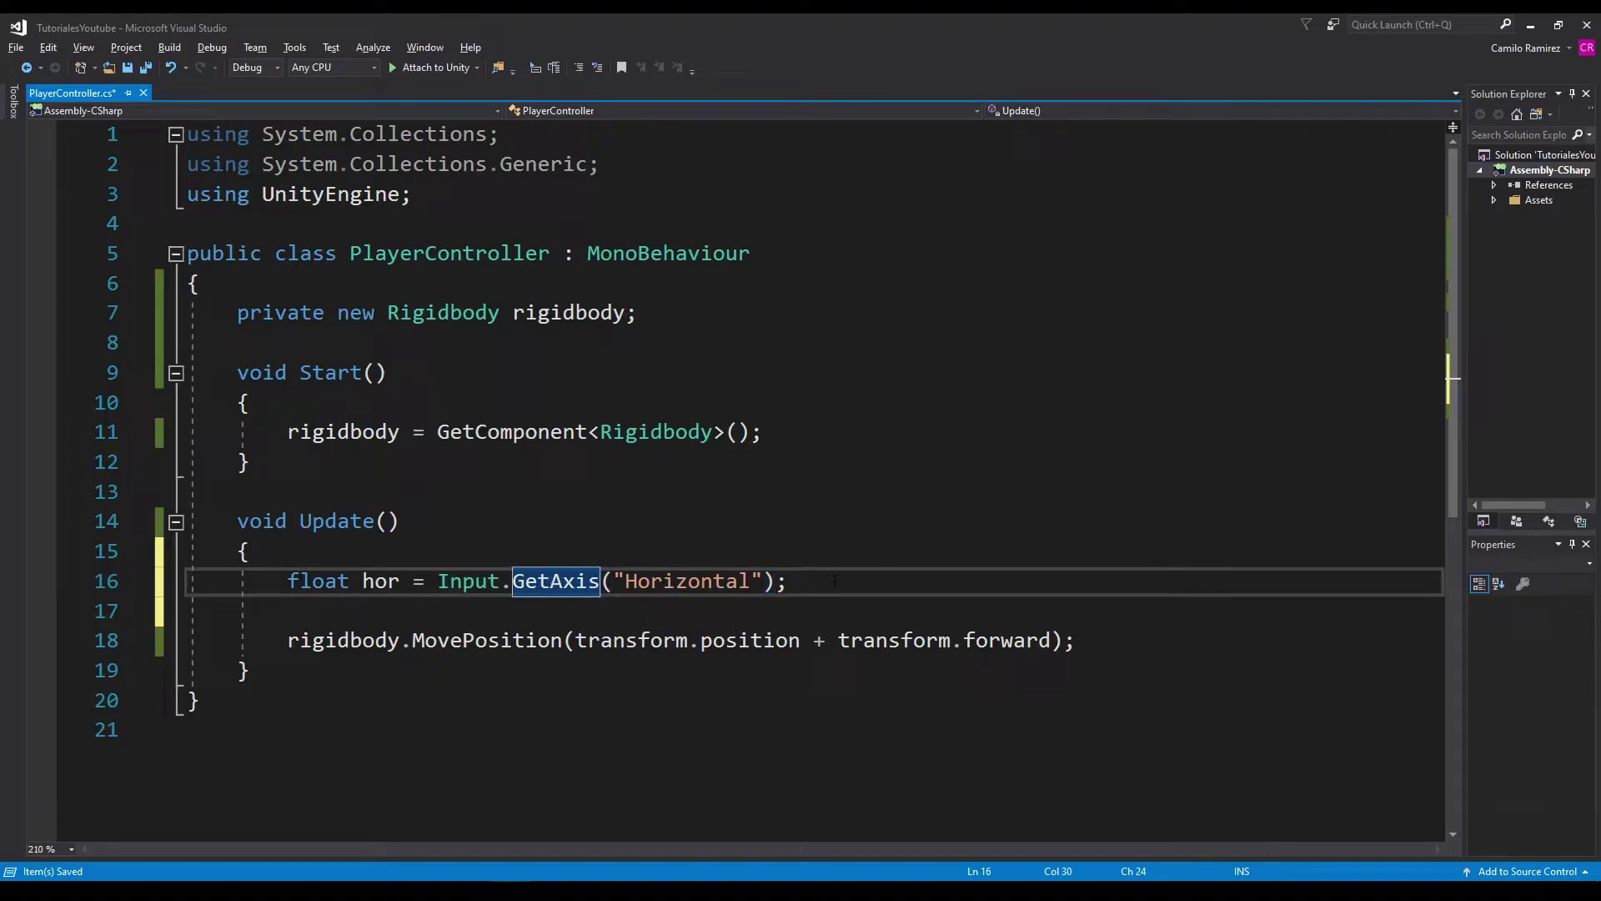
key("ctrl+z")
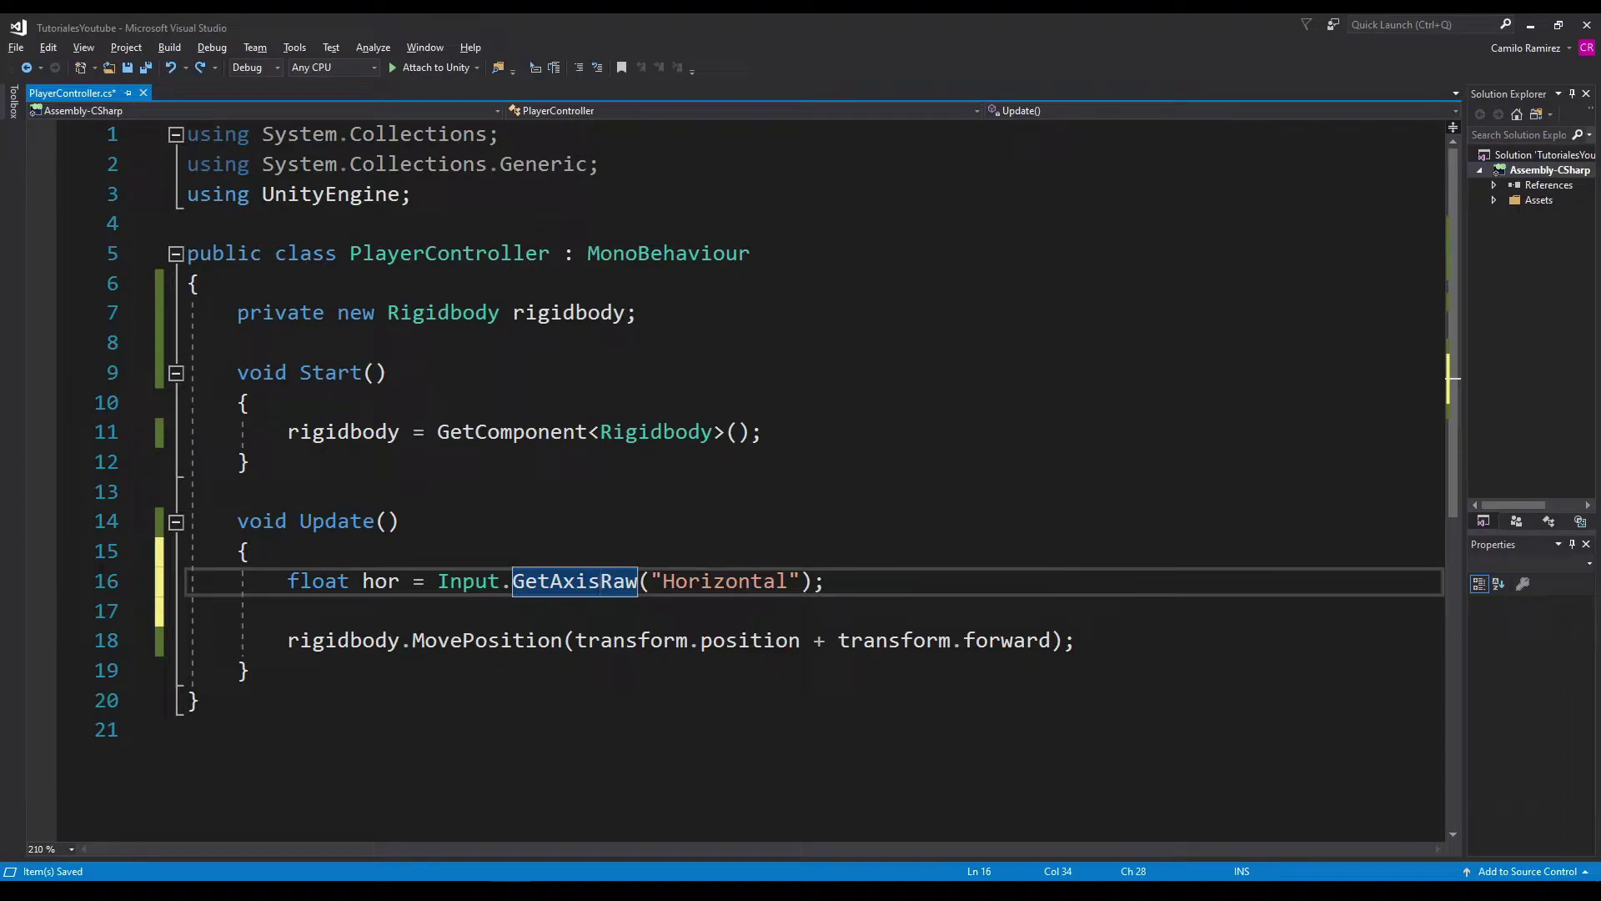
key("alt+Tab")
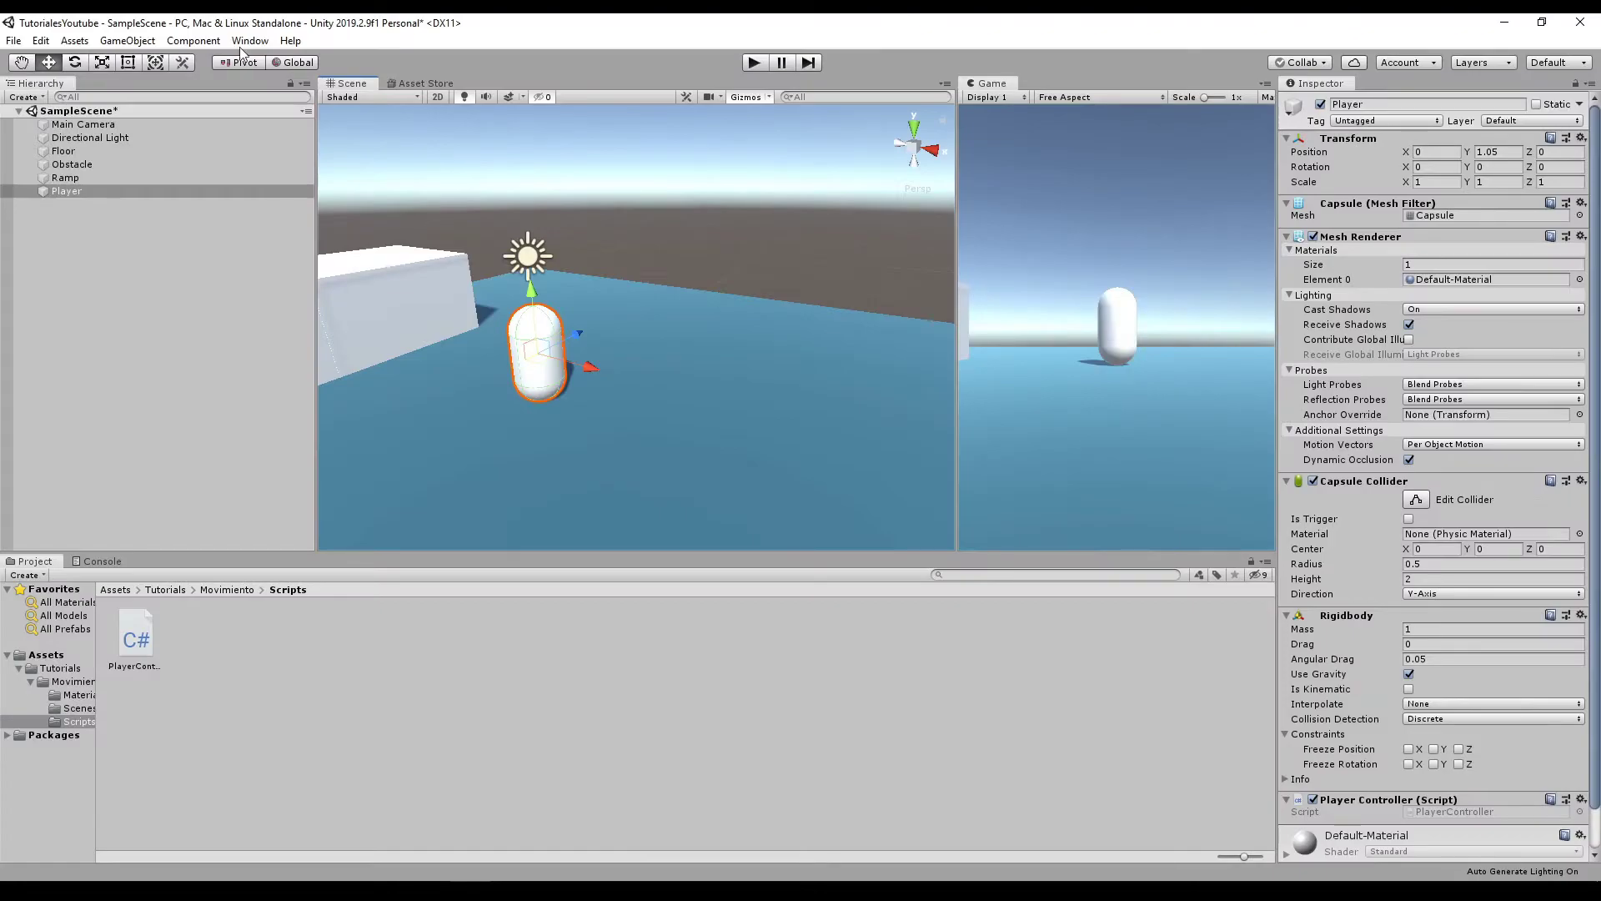
Open Project Settings > Input and expand the Horizontal axis under Axes
left_click(248, 41)
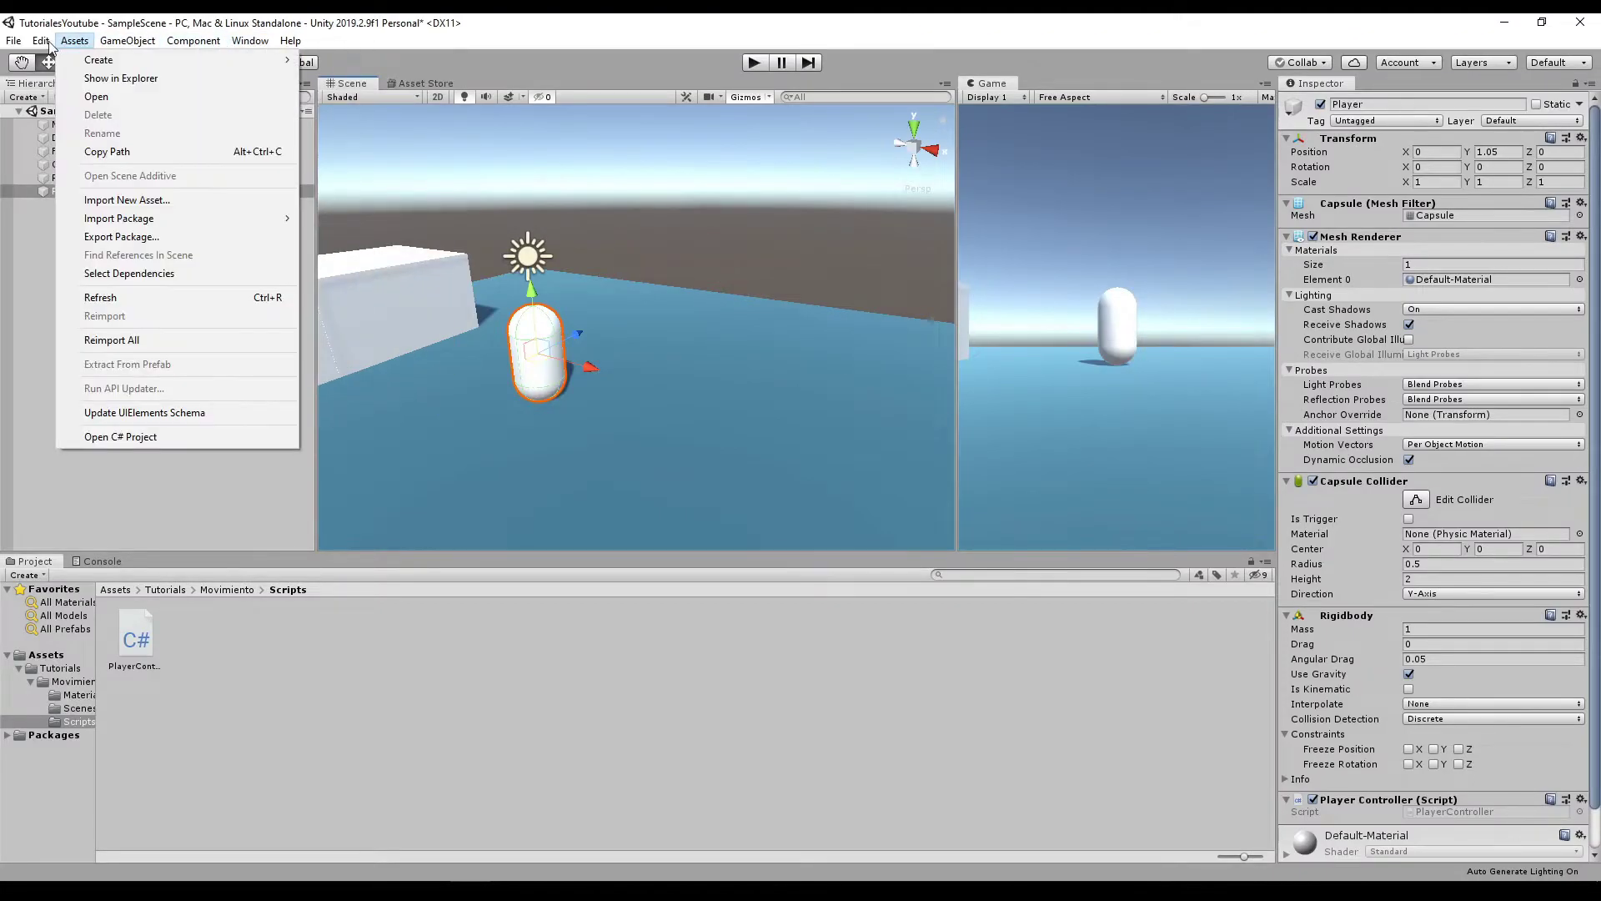
left_click(117, 493)
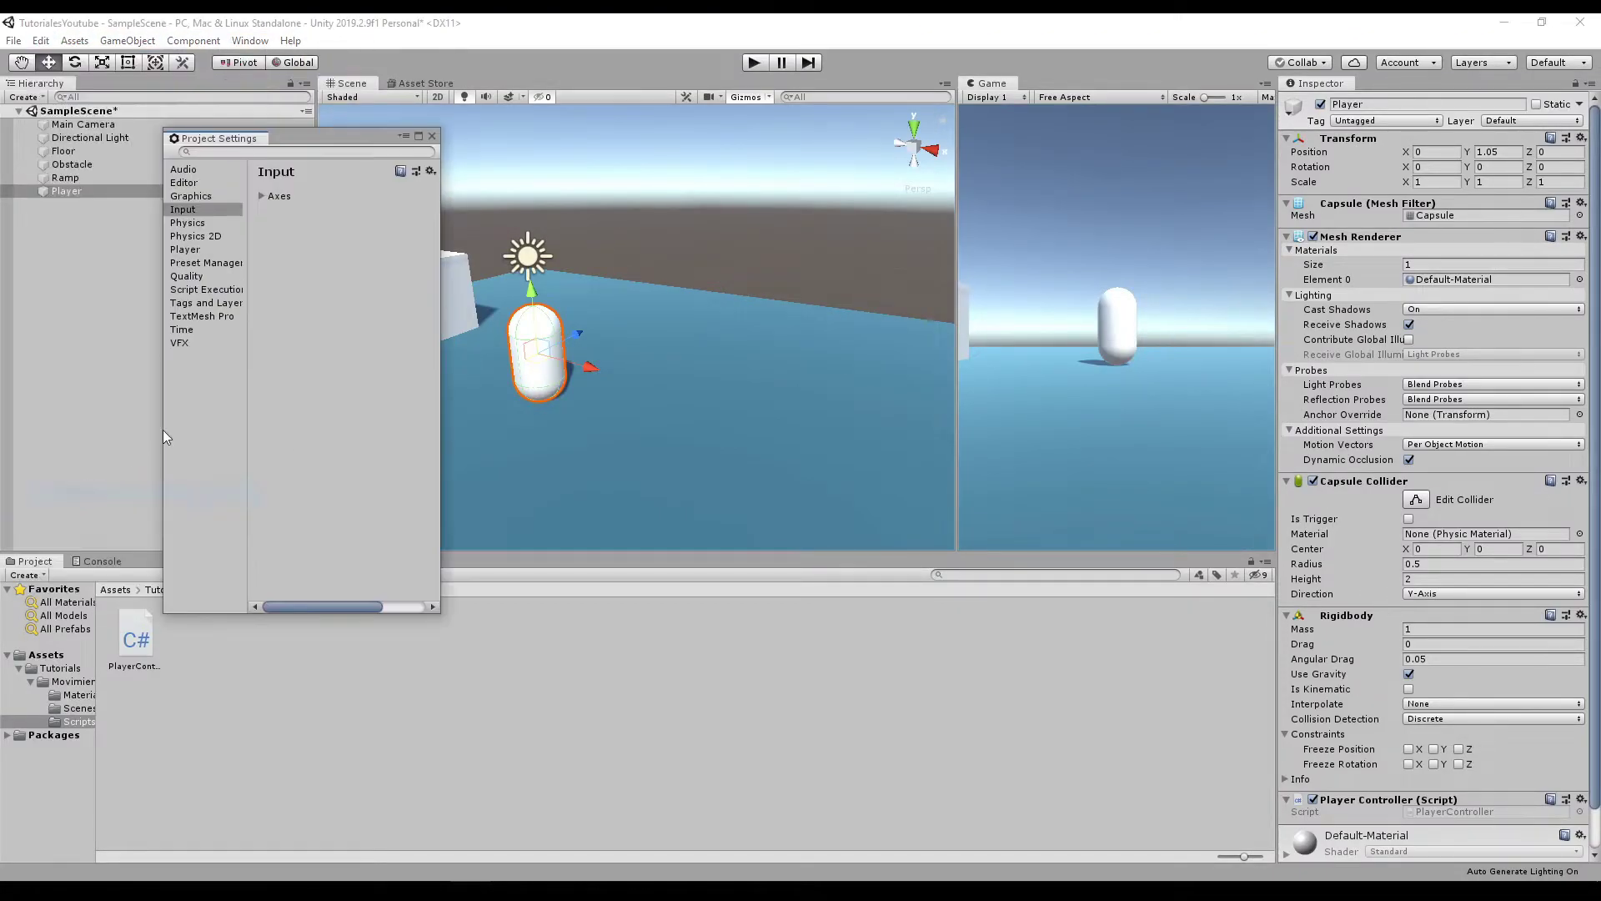
left_click(183, 210)
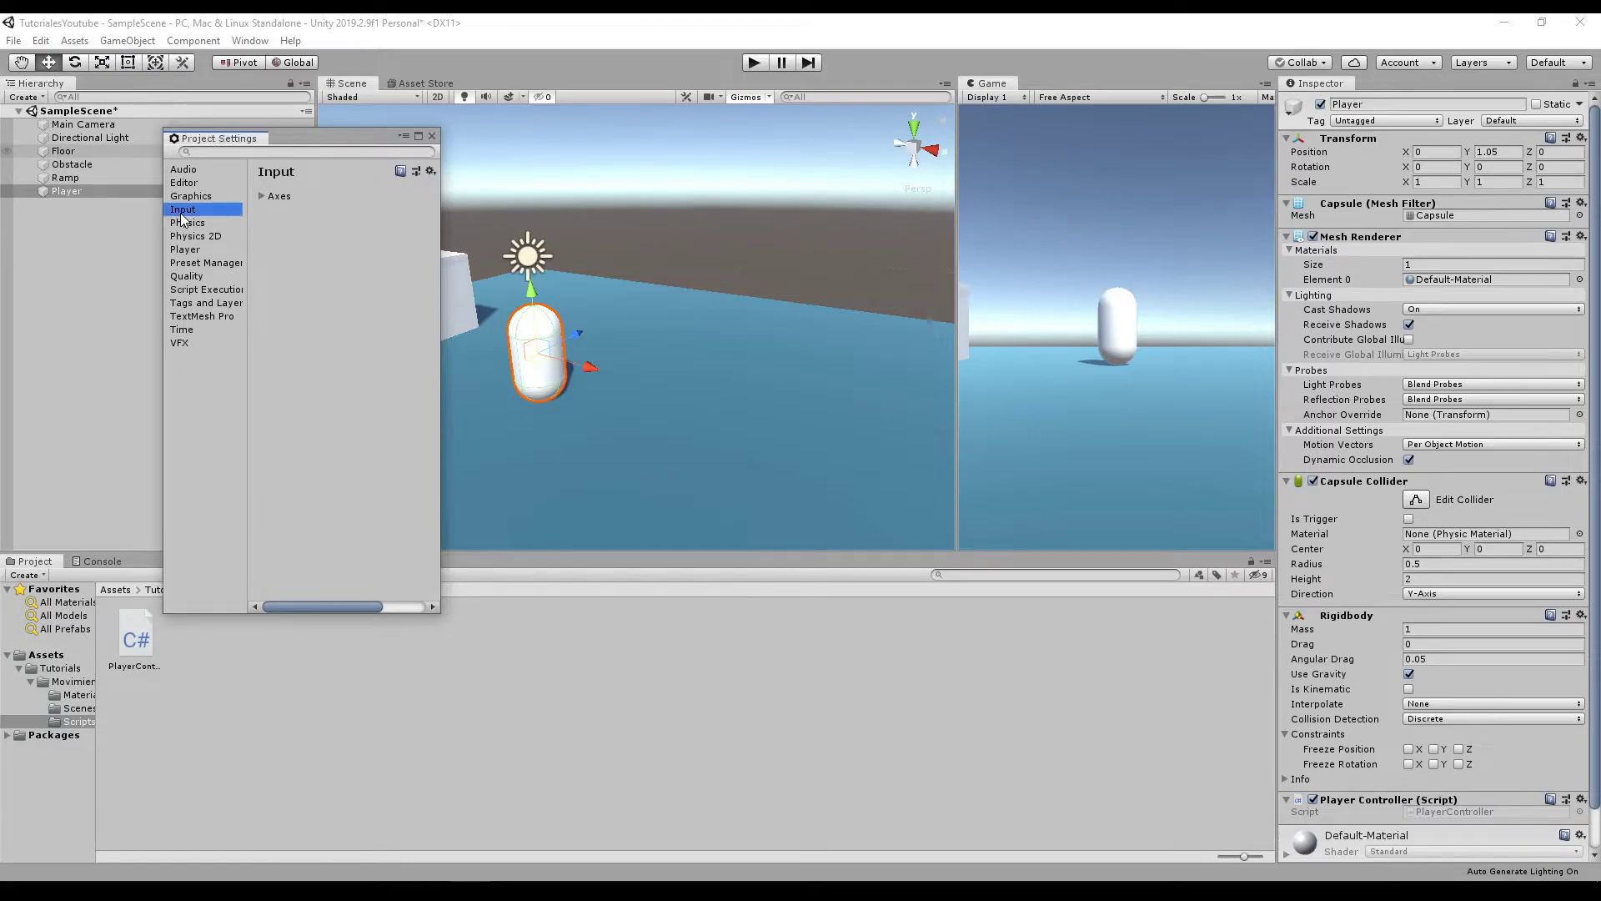
left_click(261, 197)
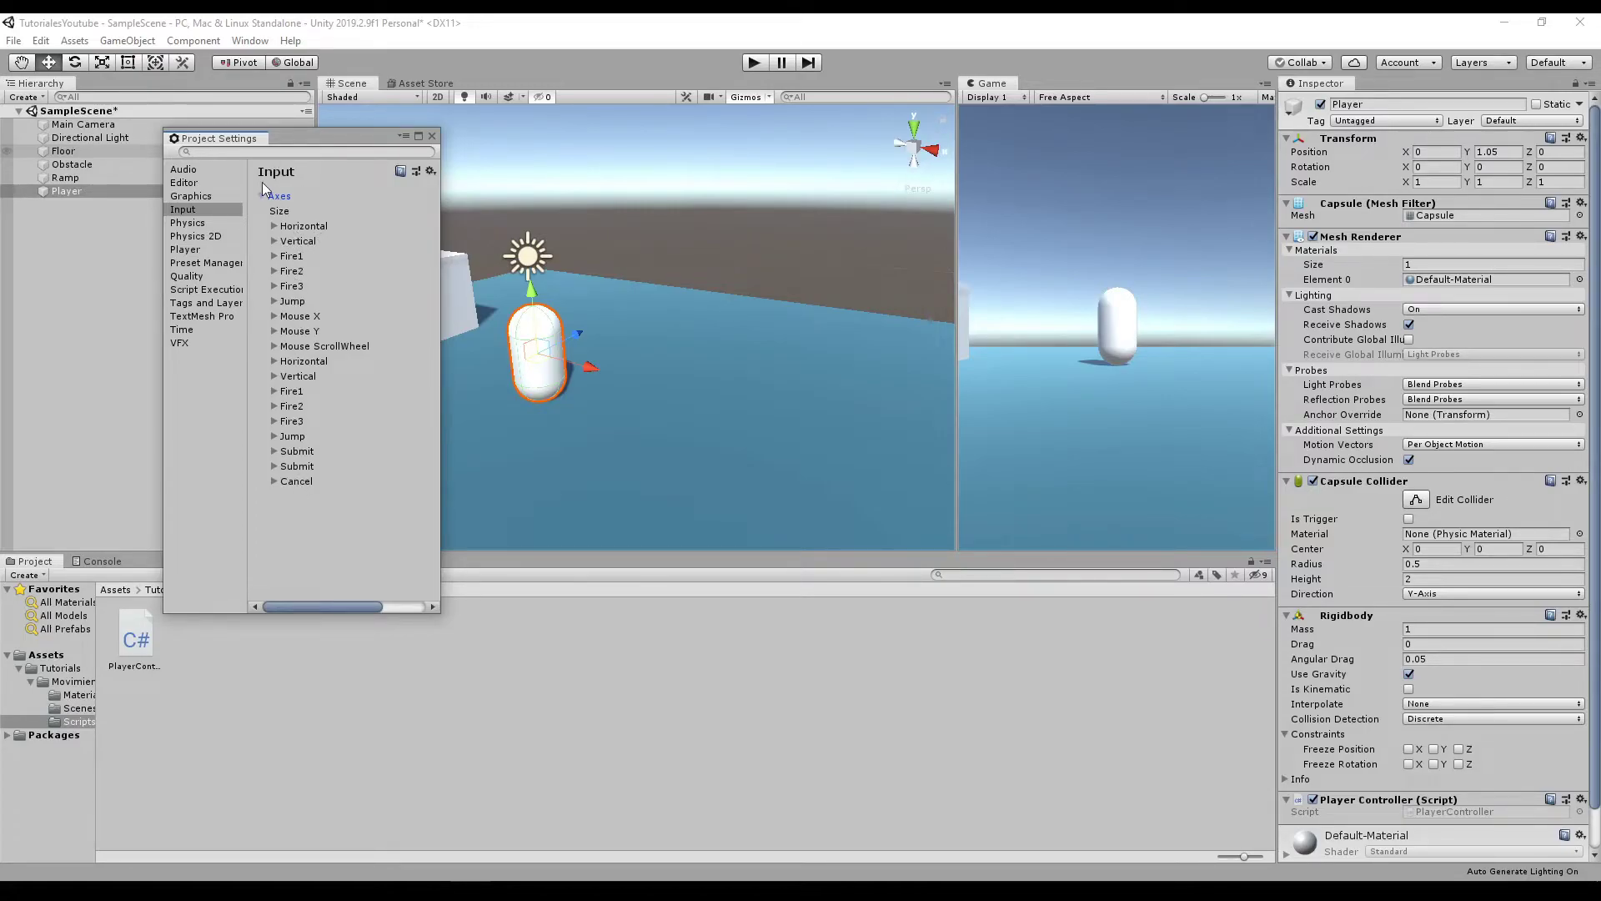
left_click(273, 226)
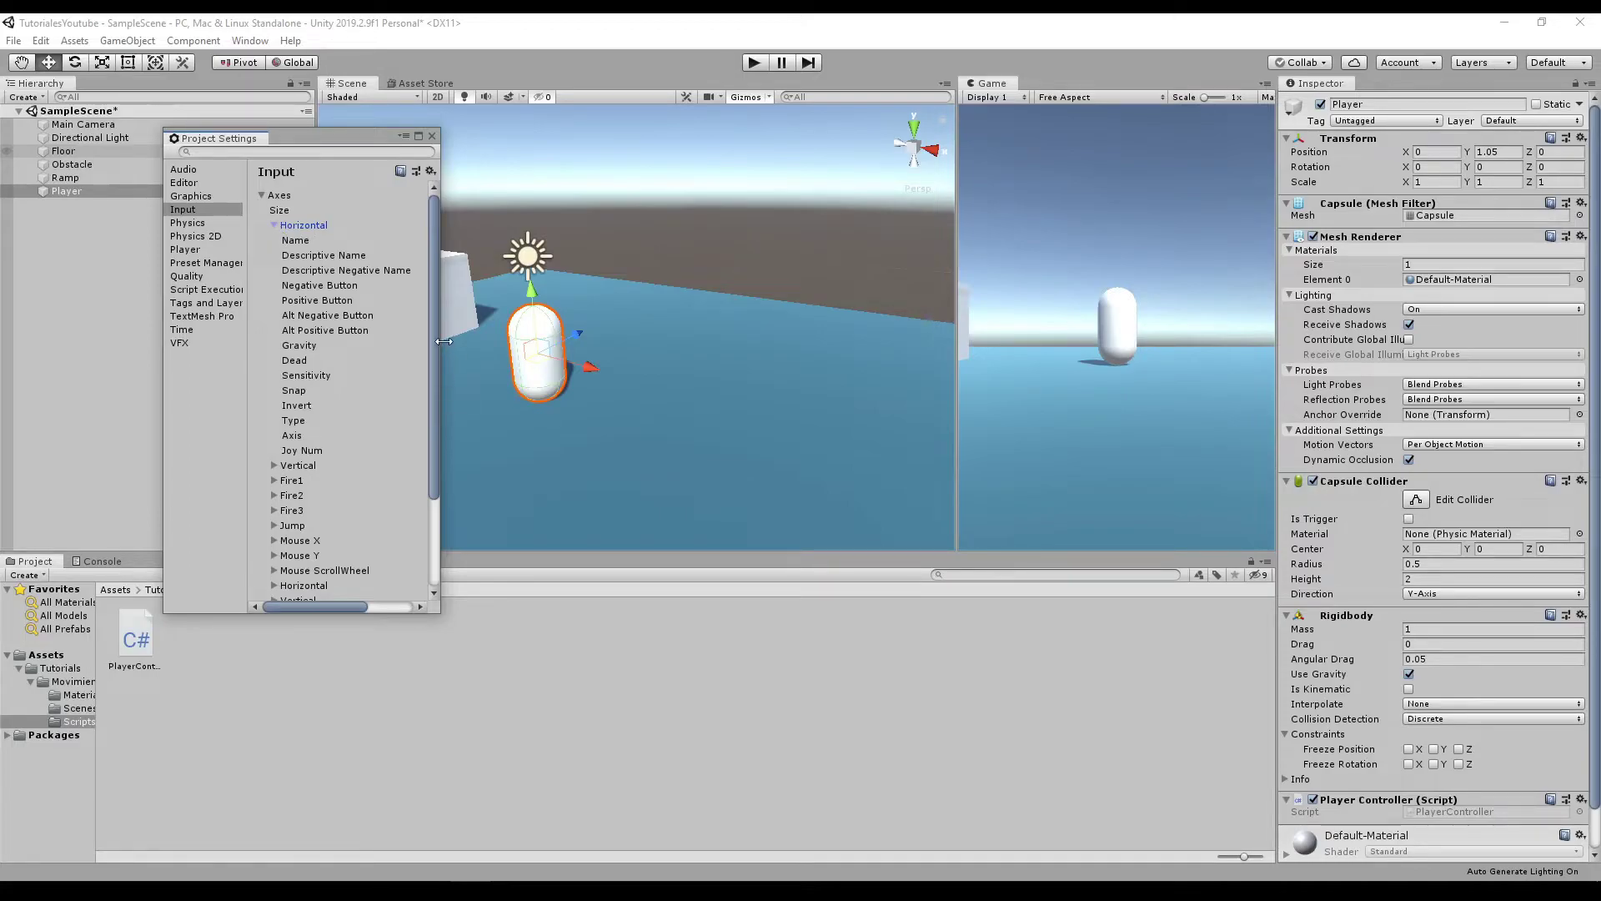
Check the Horizontal axis buttons left, right, a and d, then collapse it
left_click_drag(444, 341, 679, 355)
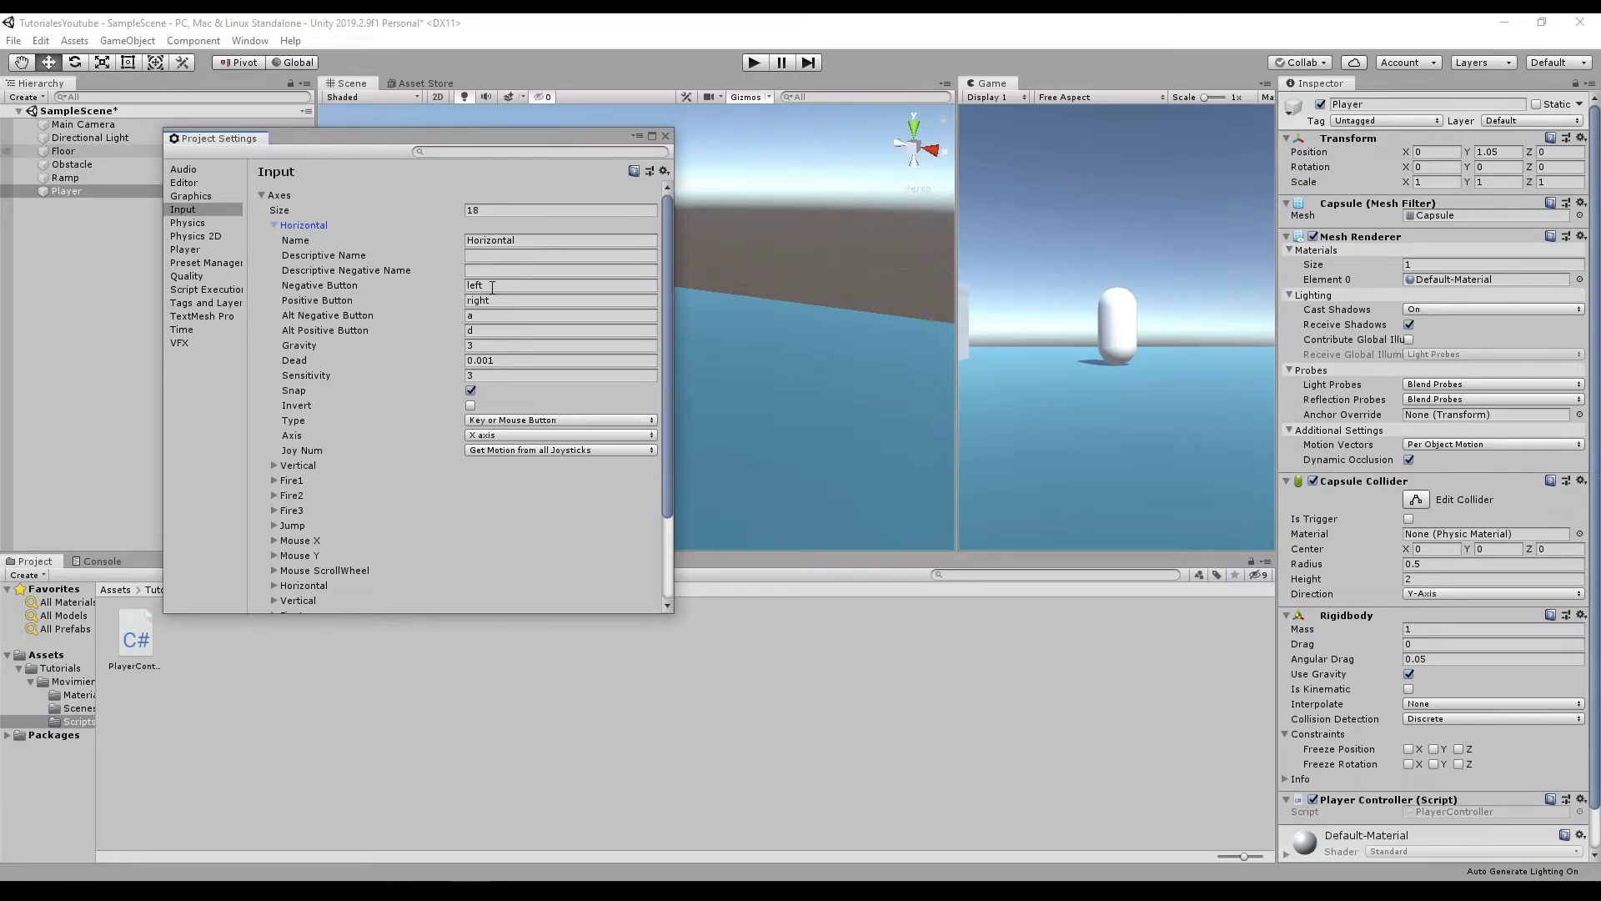
left_click(495, 286)
left_click(478, 302)
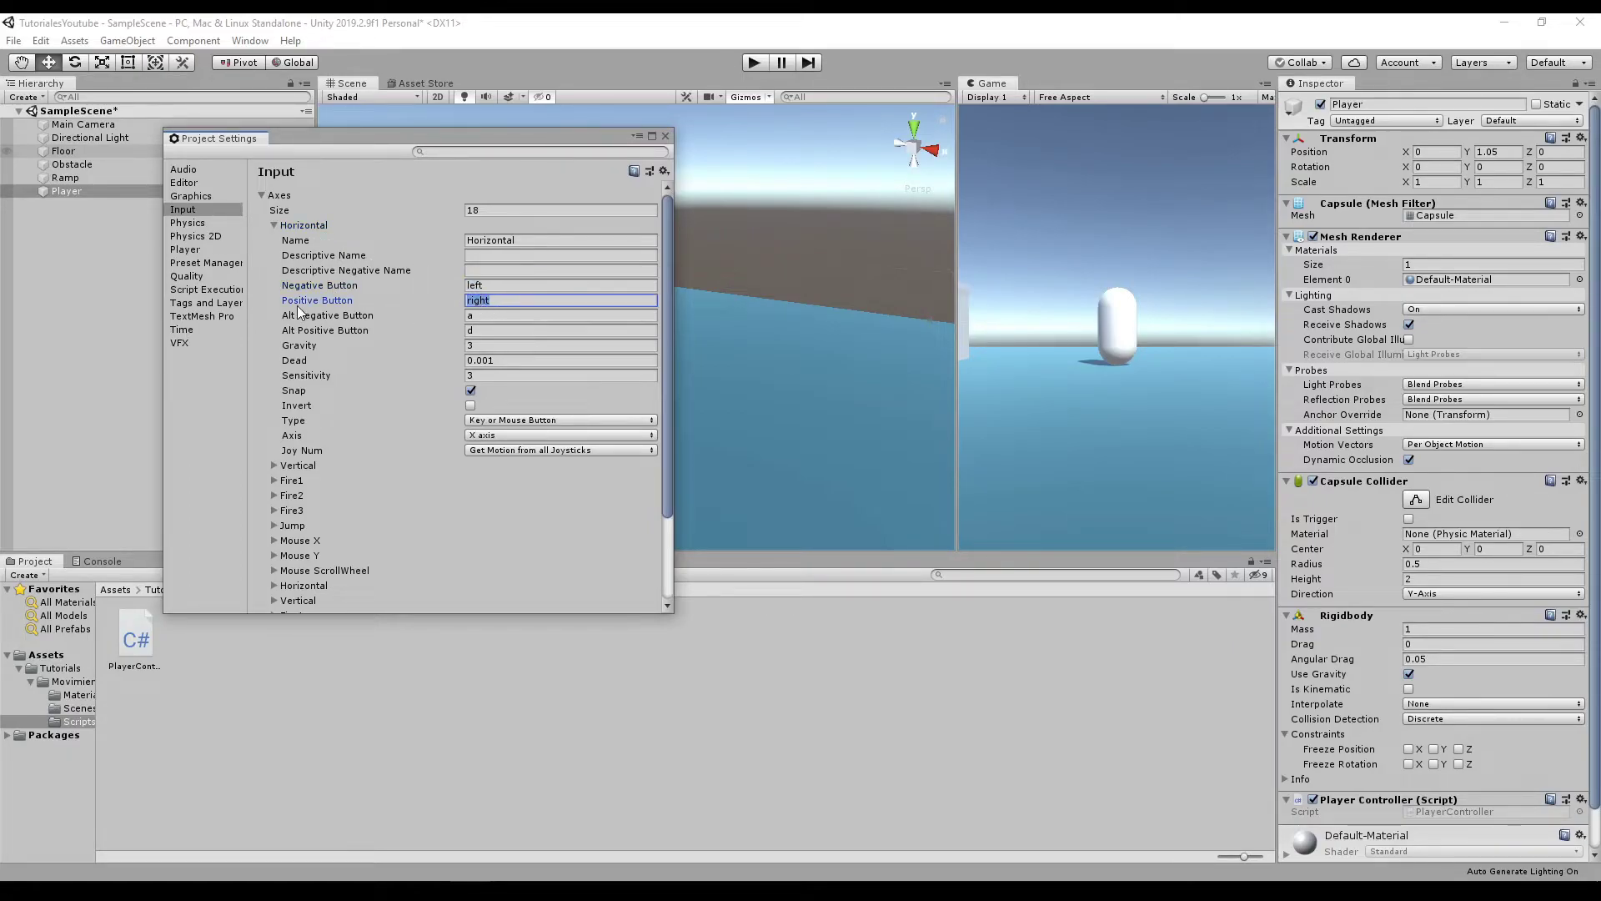
left_click(474, 318)
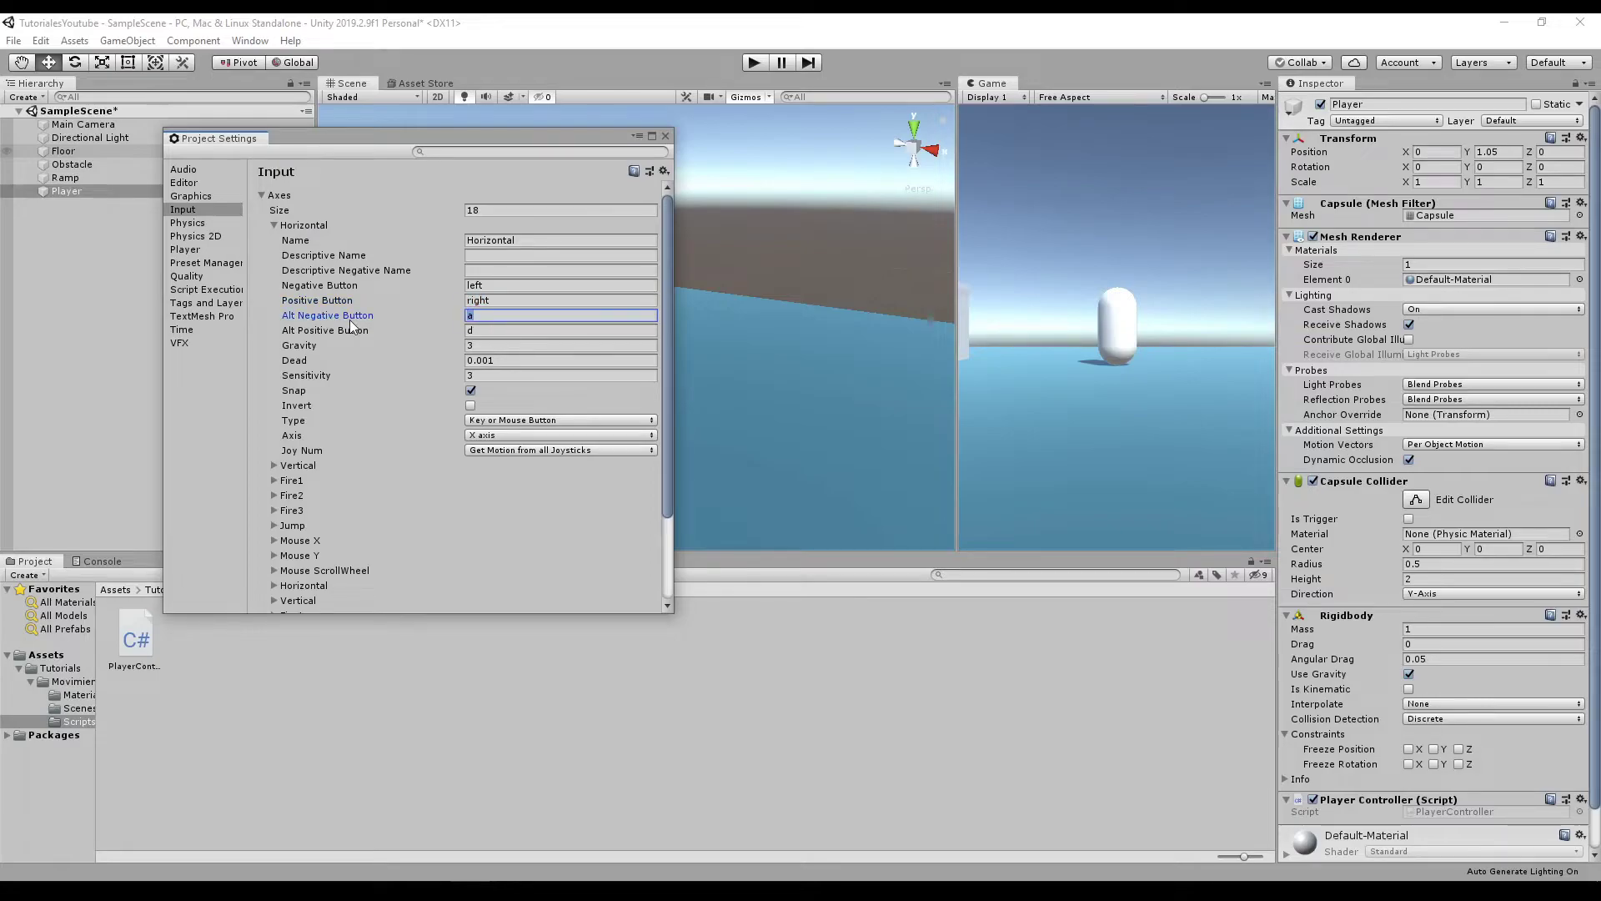
left_click(354, 331)
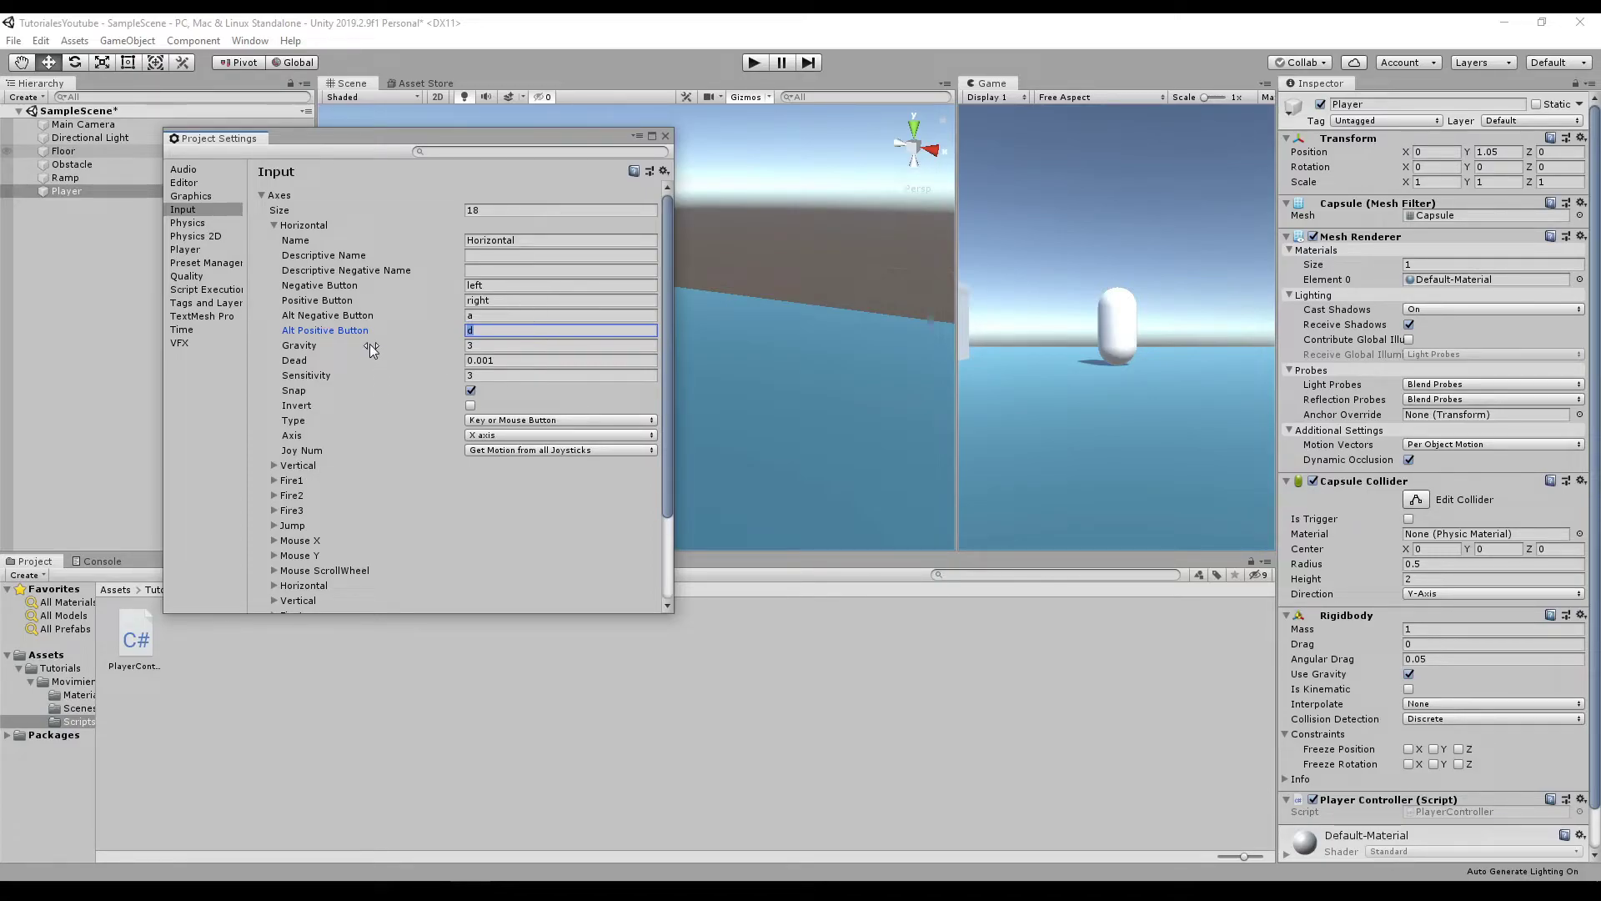
mouse_move(371, 349)
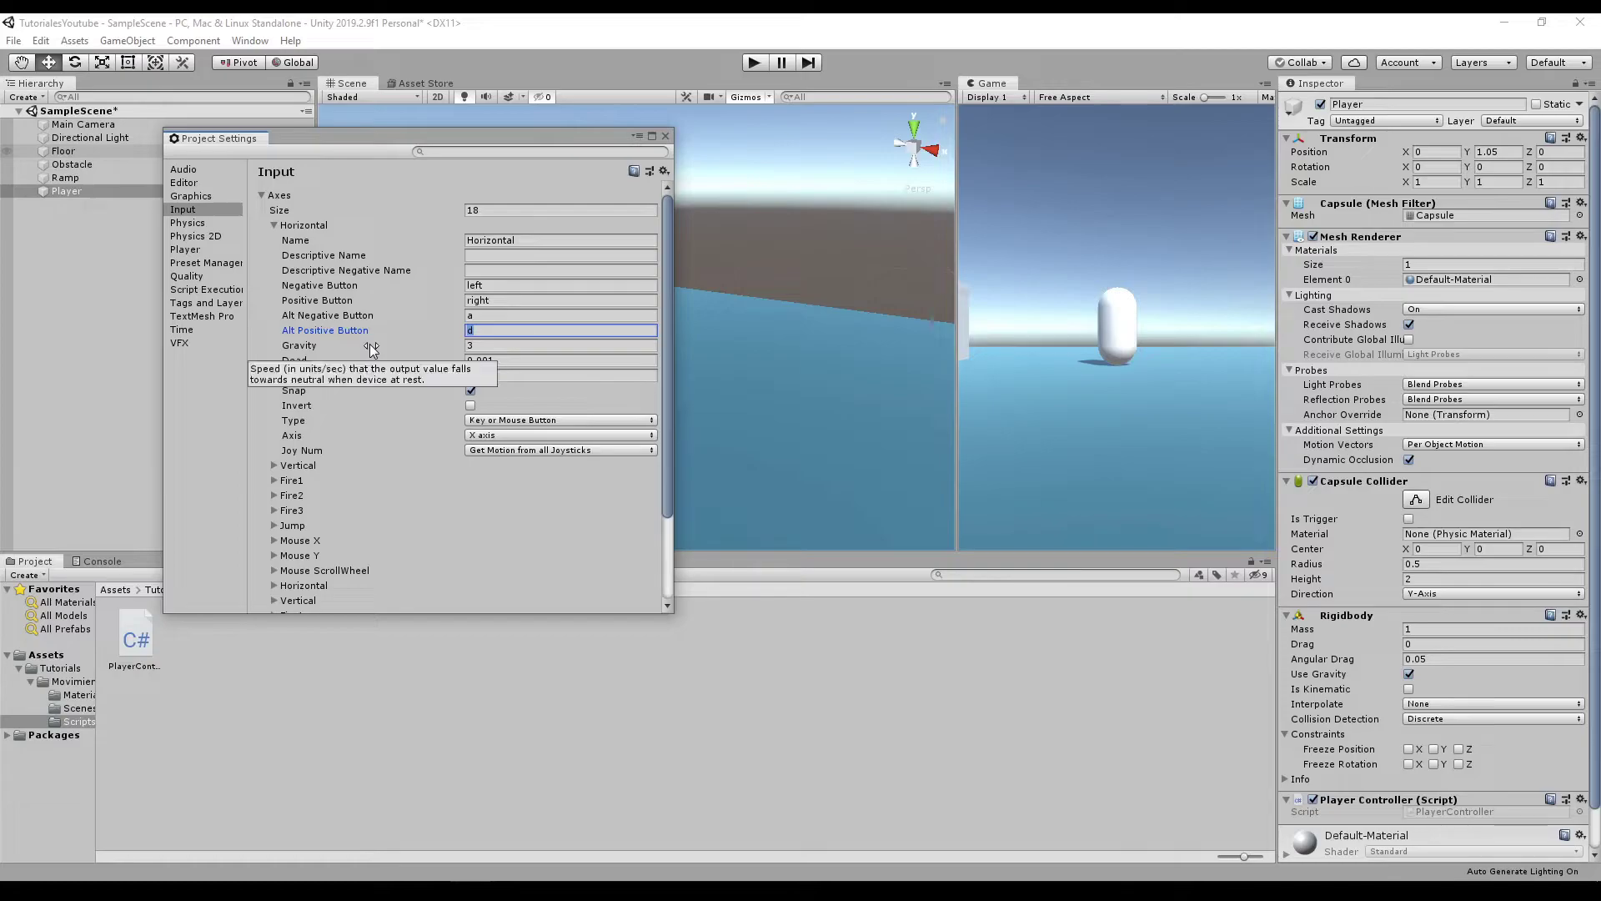
left_click(290, 227)
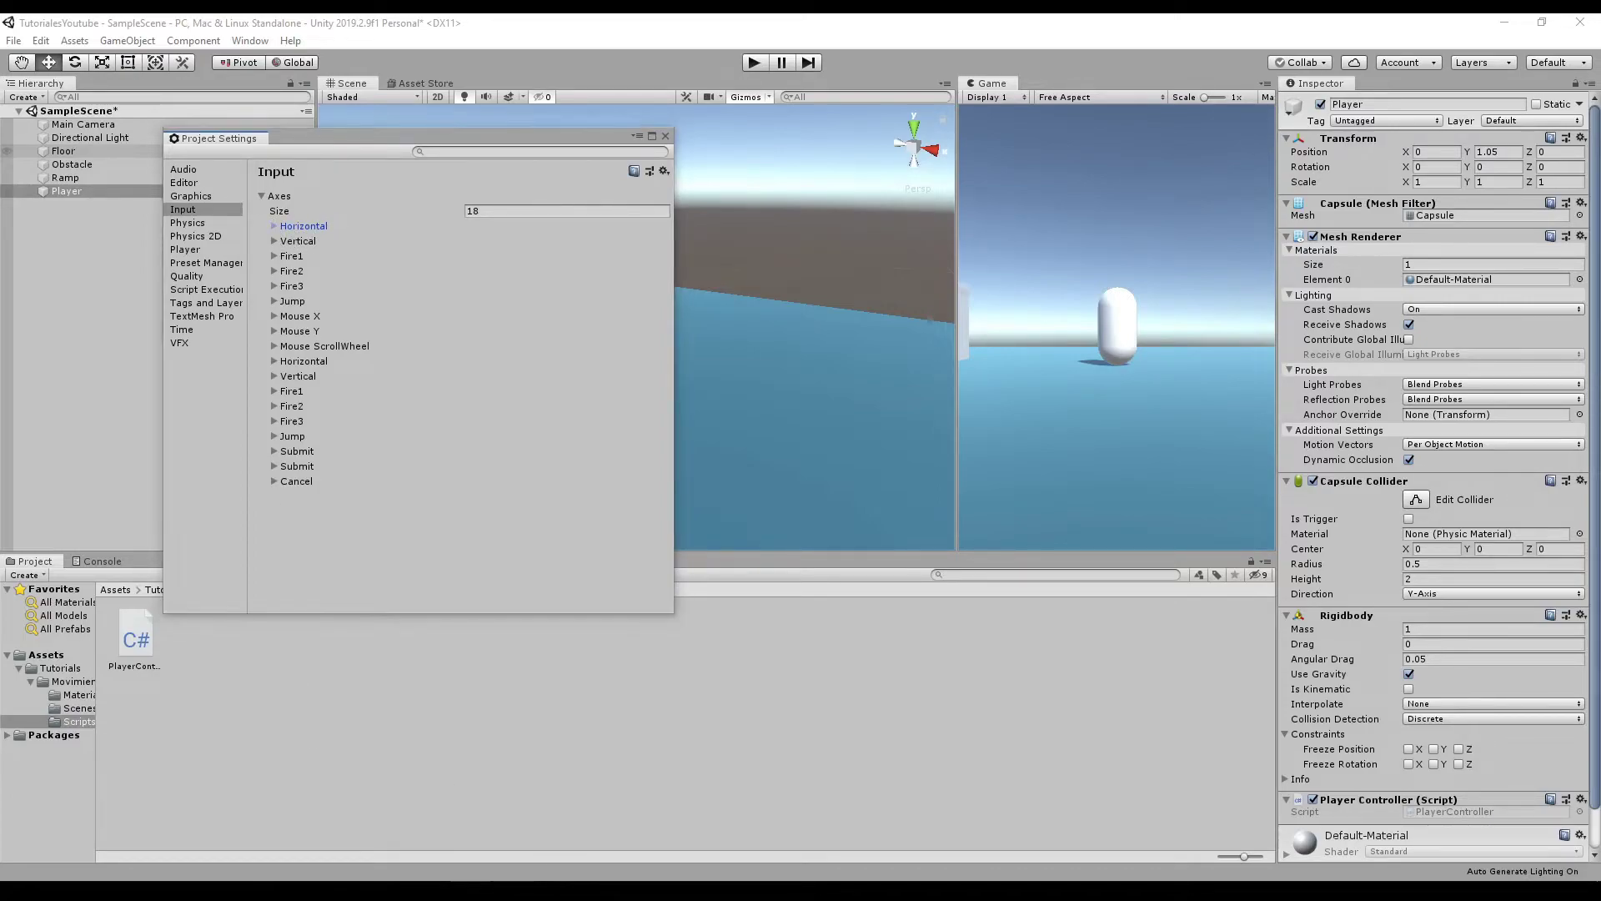
key("alt+Tab")
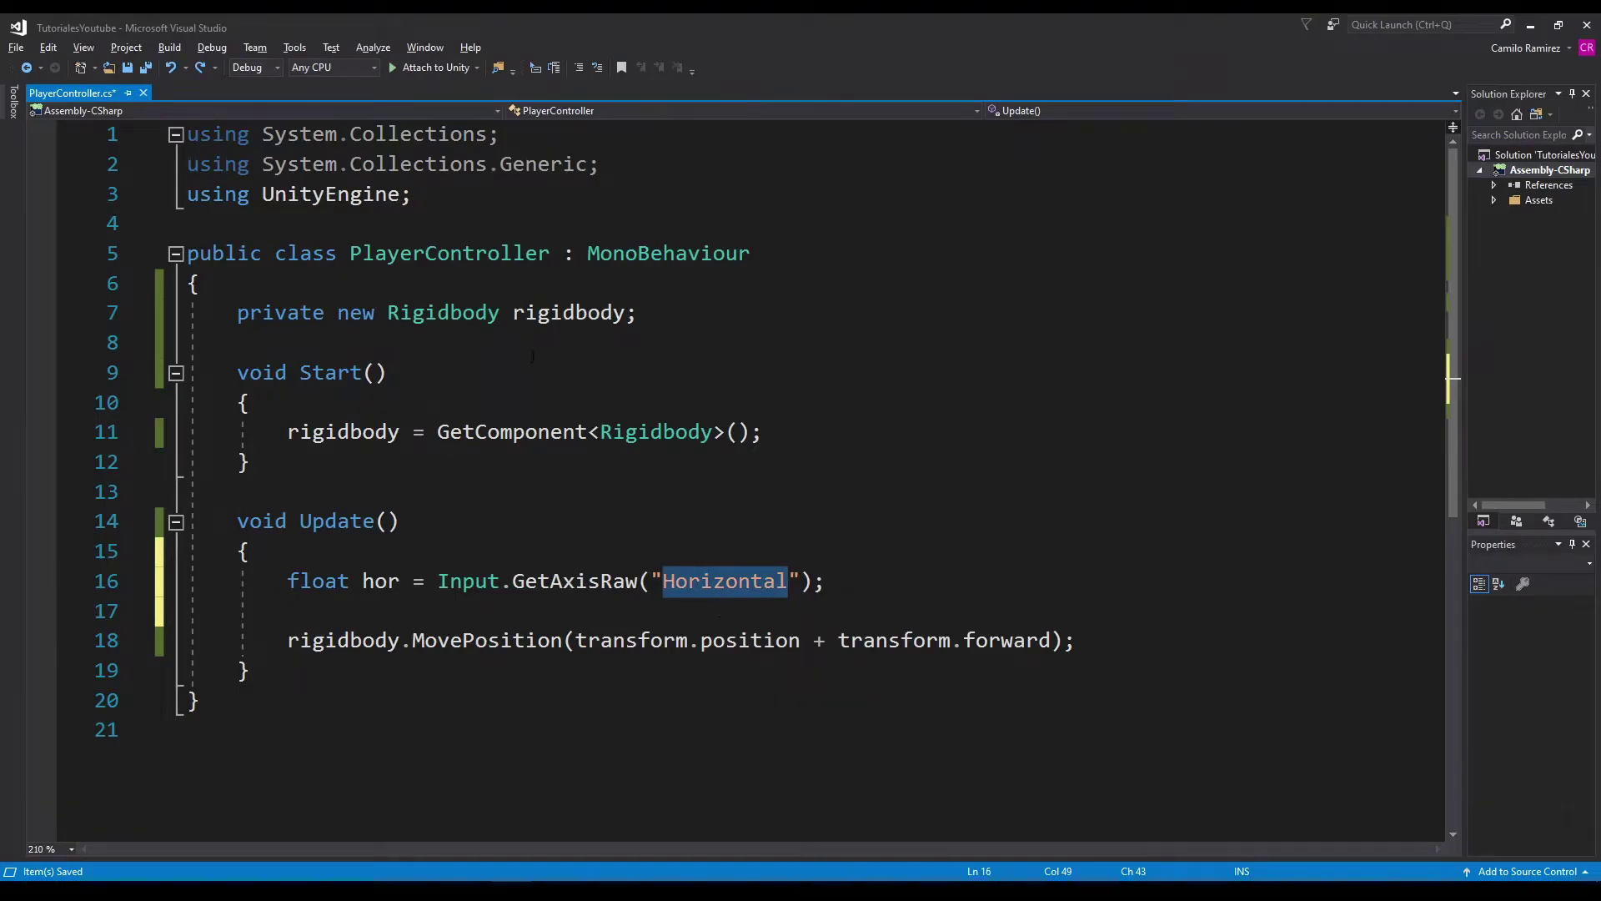
Add float ver = Input.GetAxisRaw("Vertical"); on a new line below the Horizontal read
key("alt+Tab")
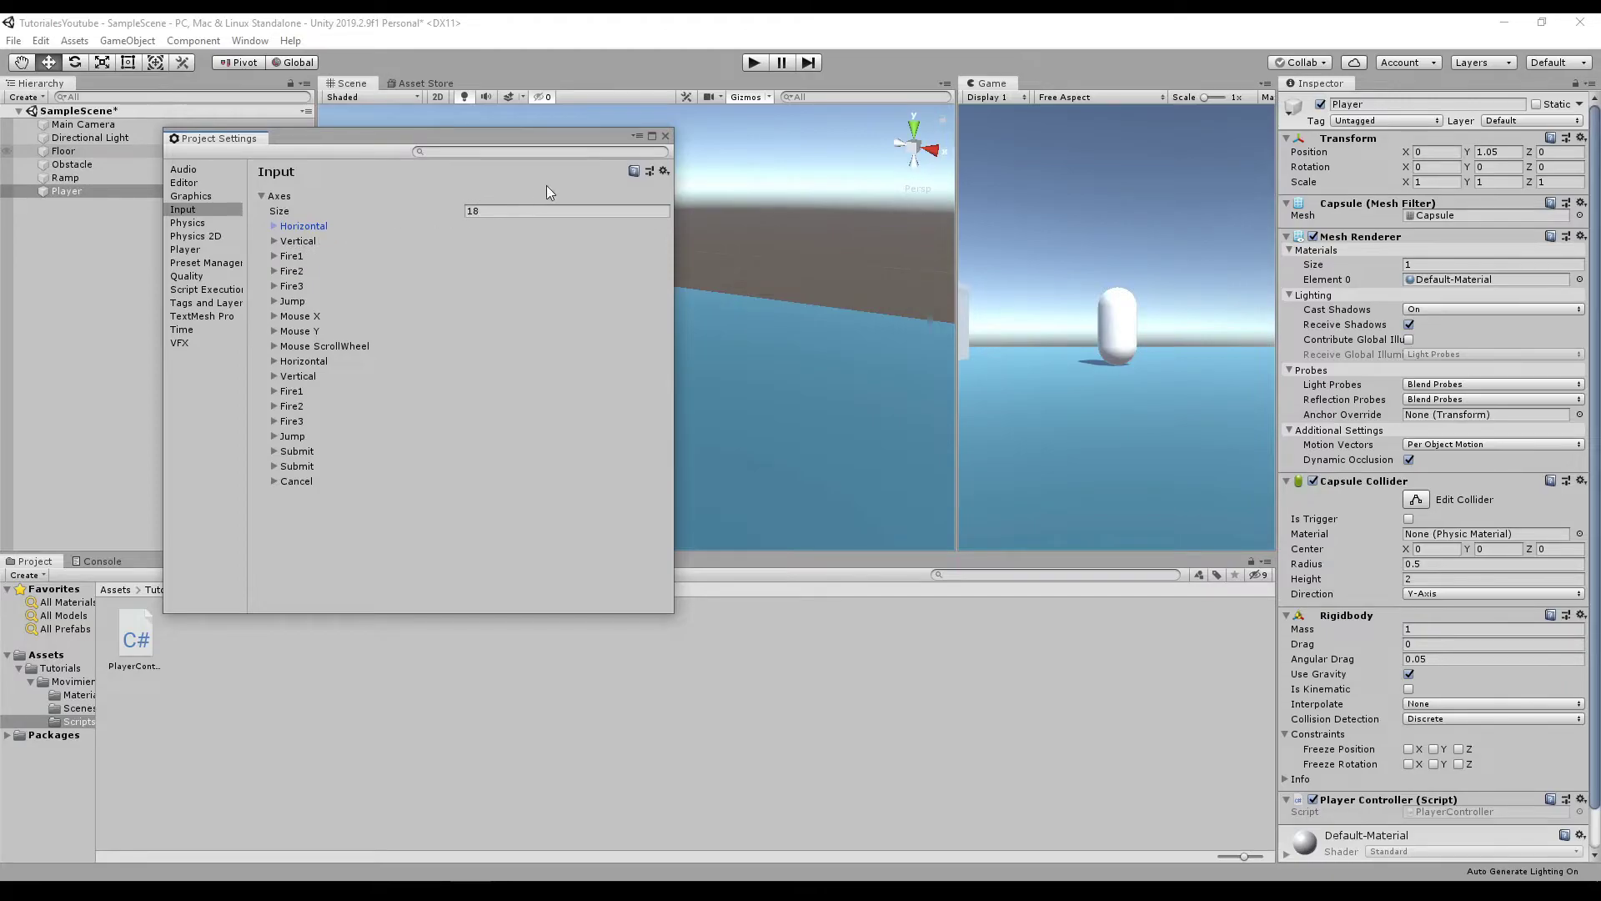
key("alt+Tab")
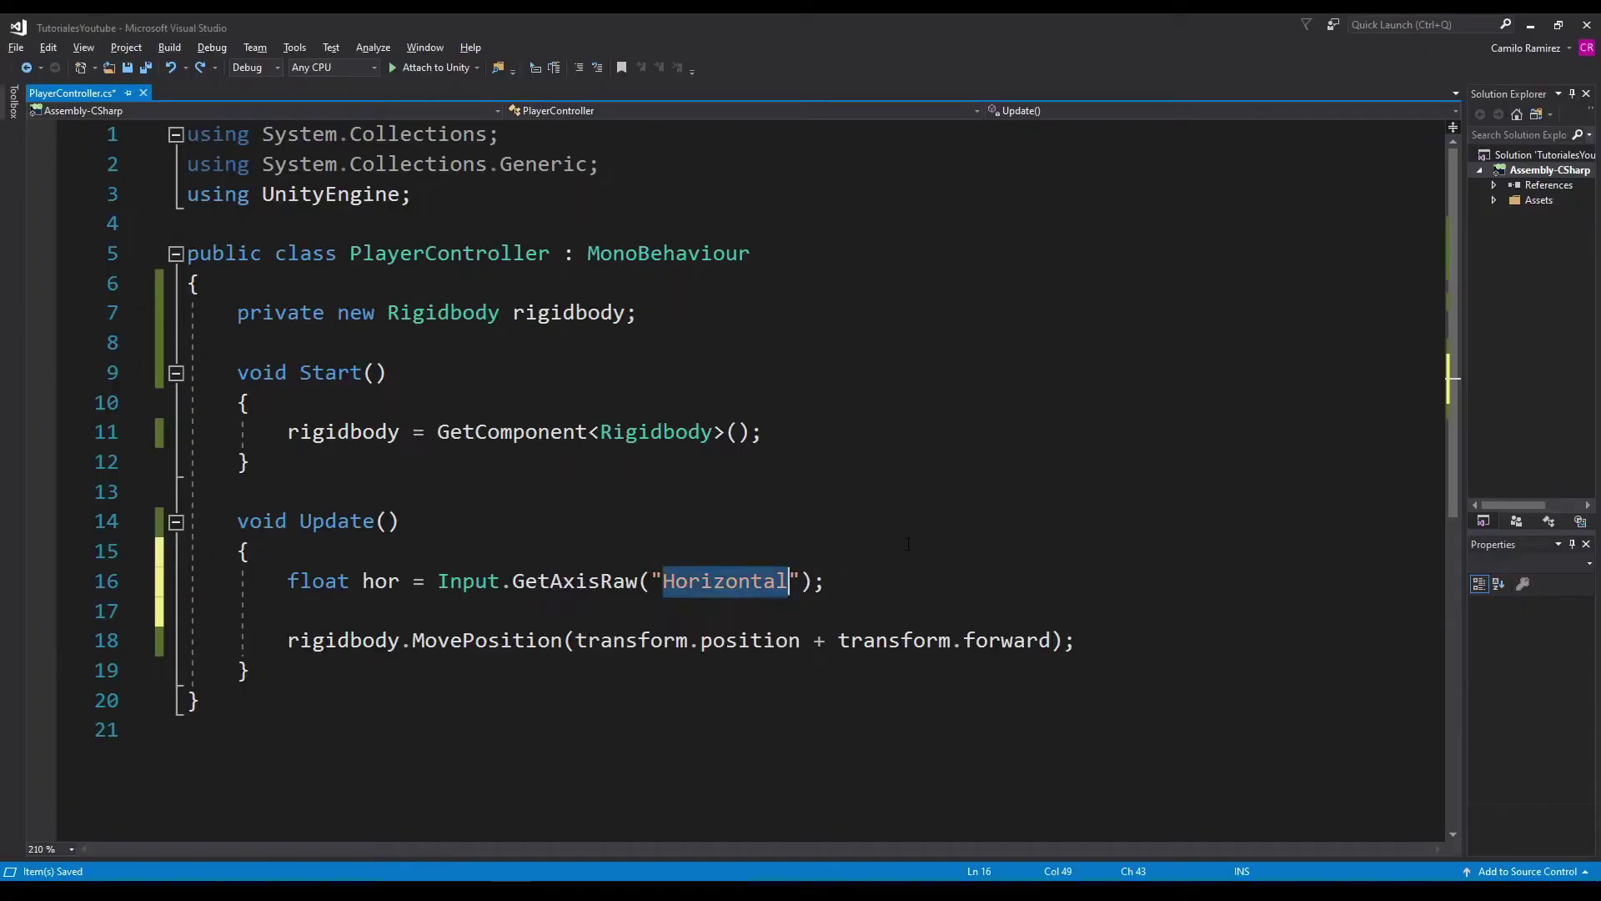
left_click(909, 544)
key("Down")
key("End")
key("Return")
type("float")
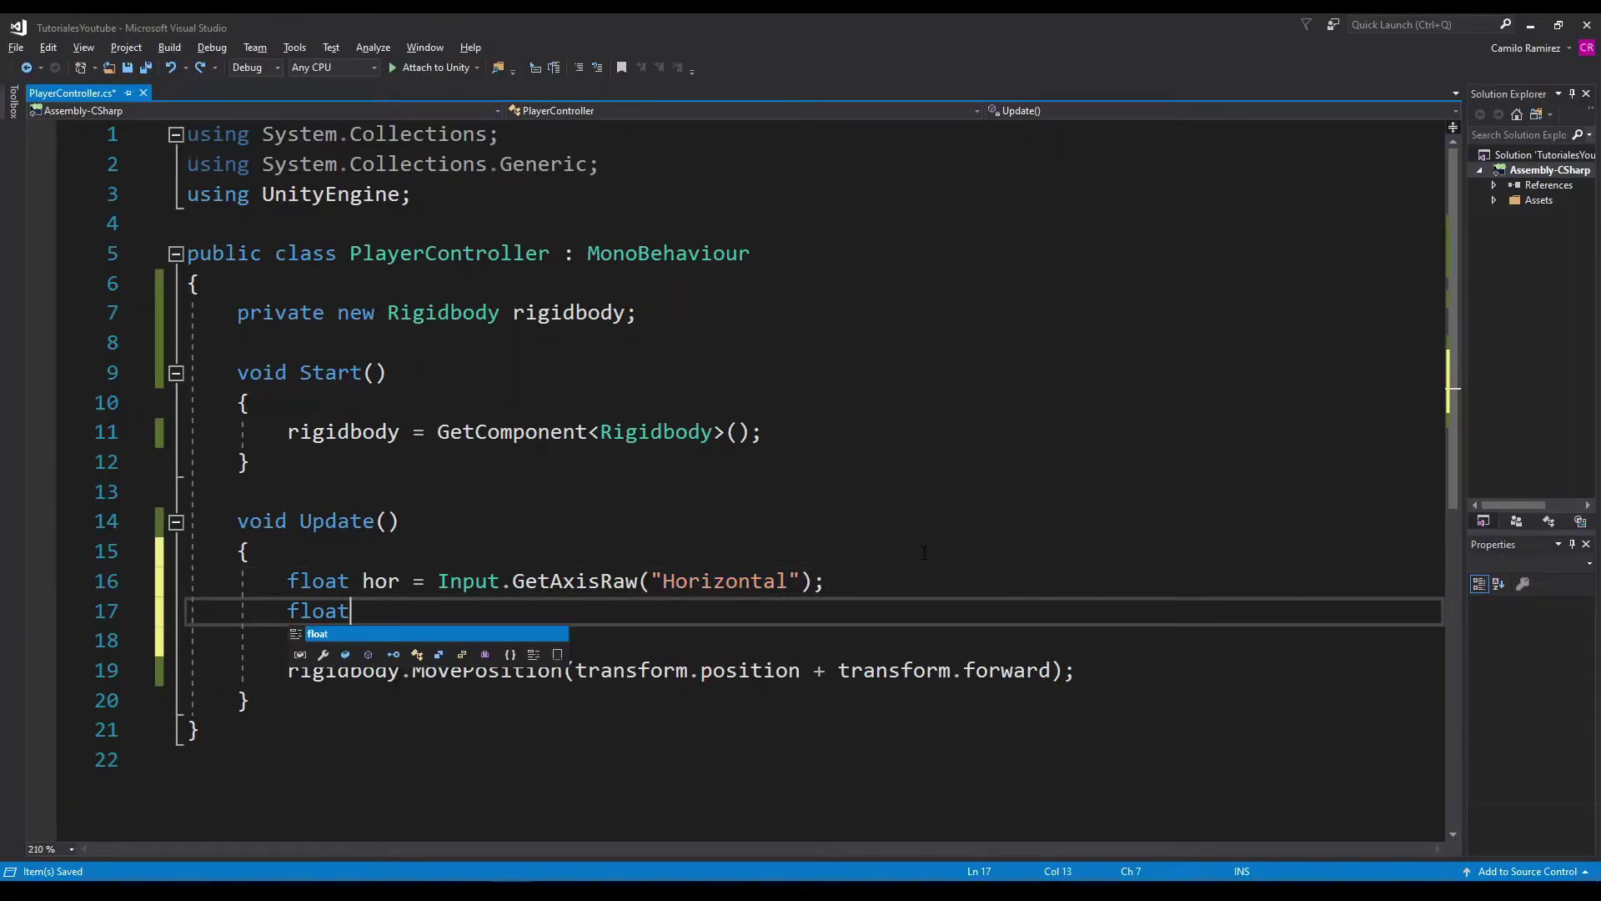
type(" ver = ")
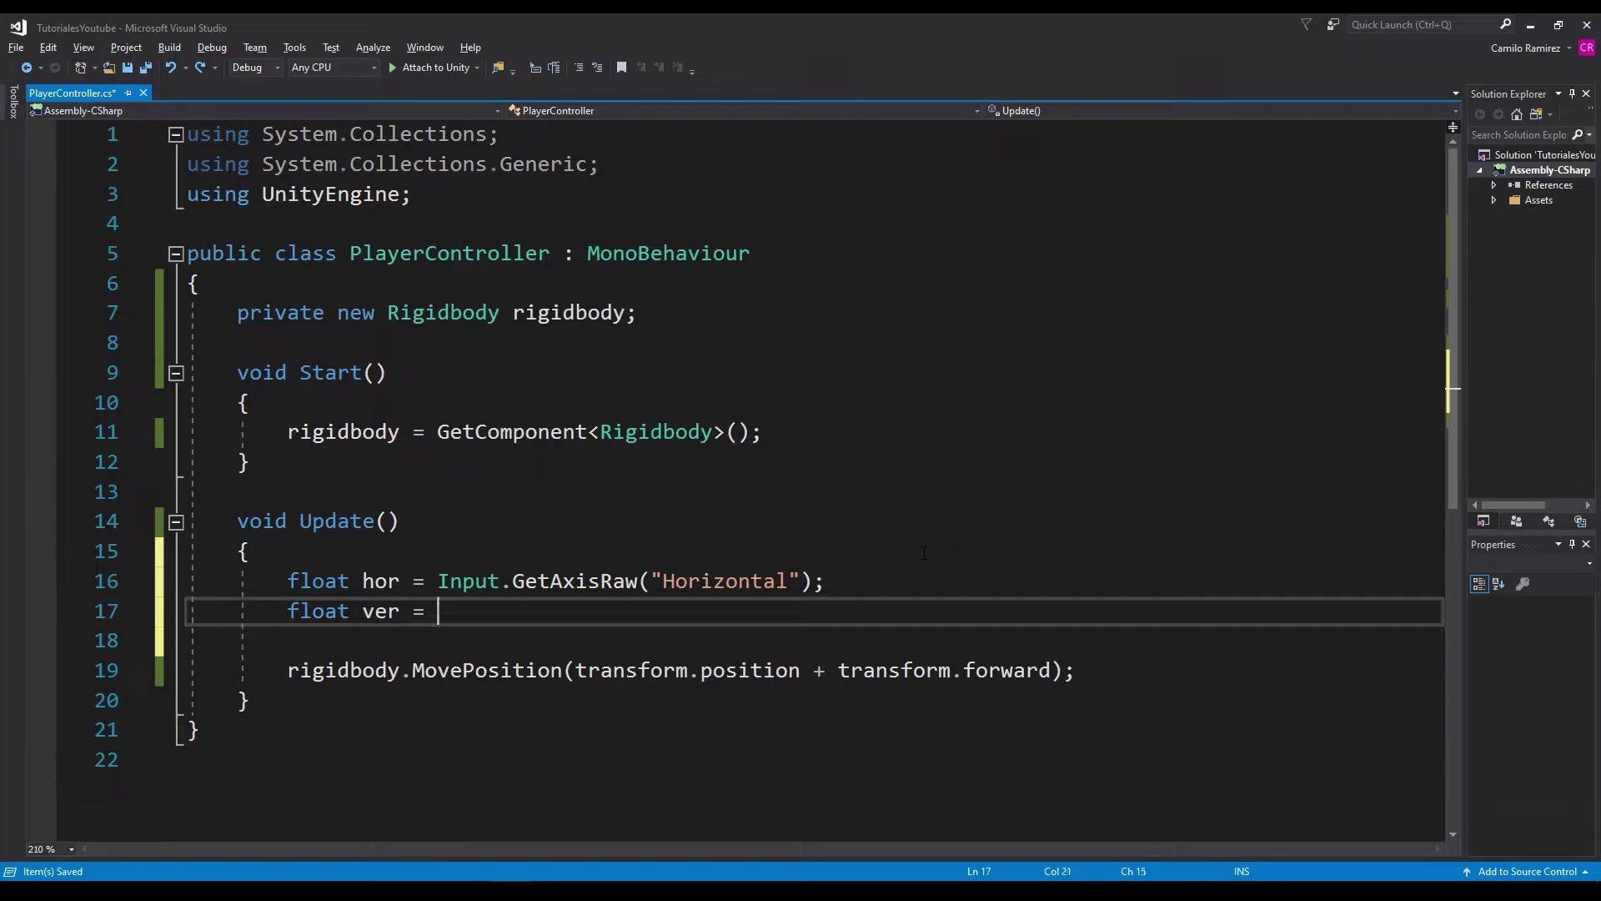
type("Input.getA")
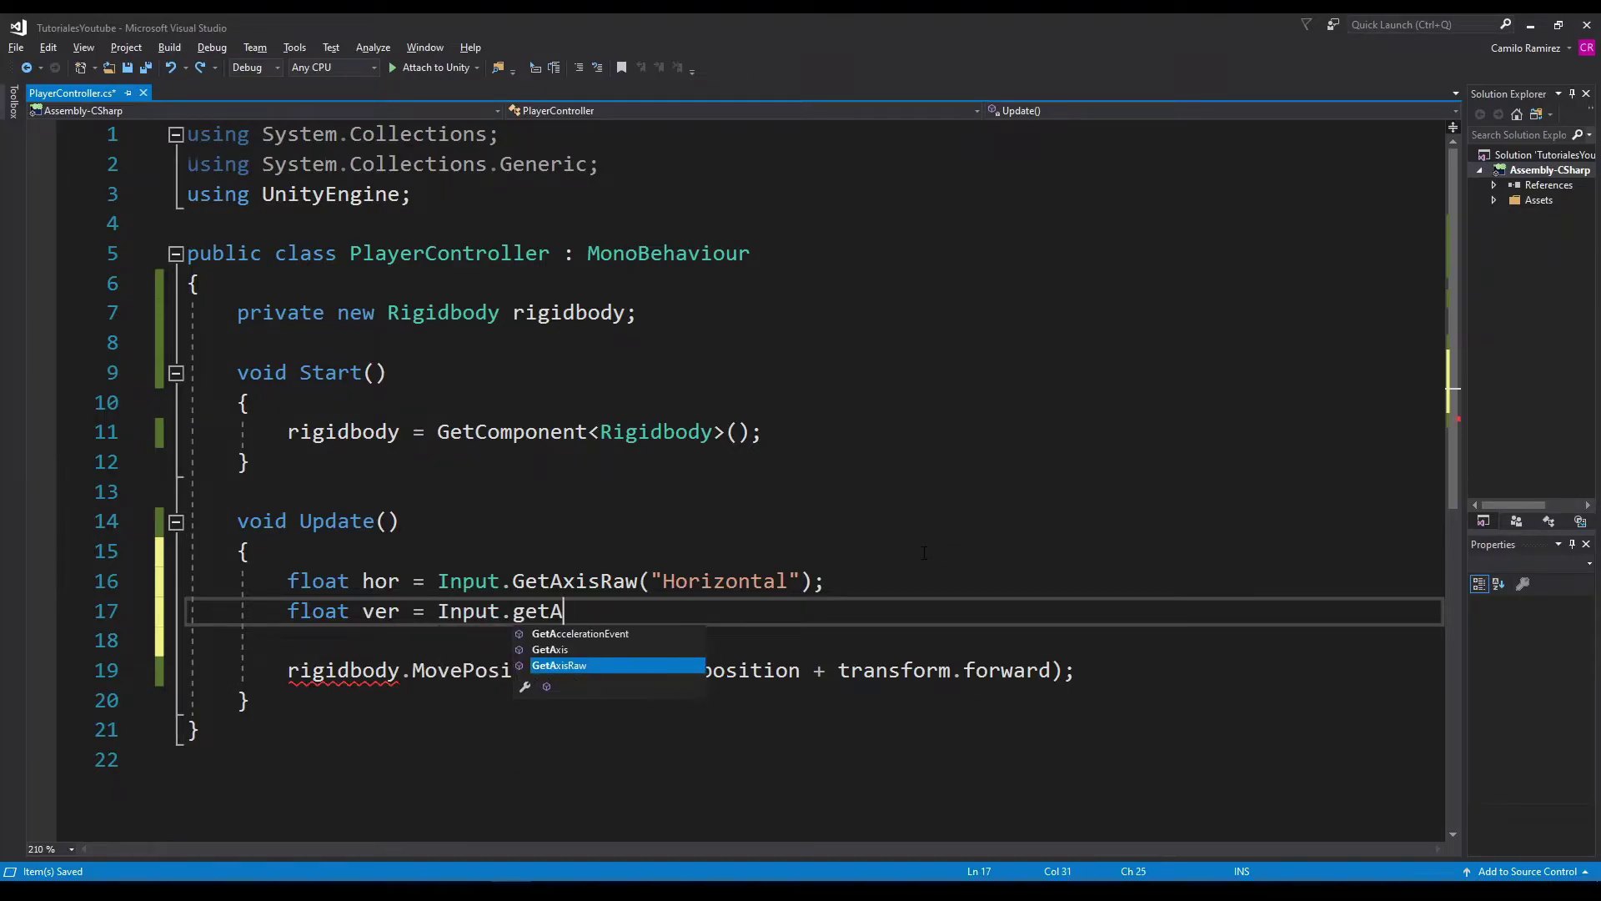
type("x")
key("Tab")
type("(\"")
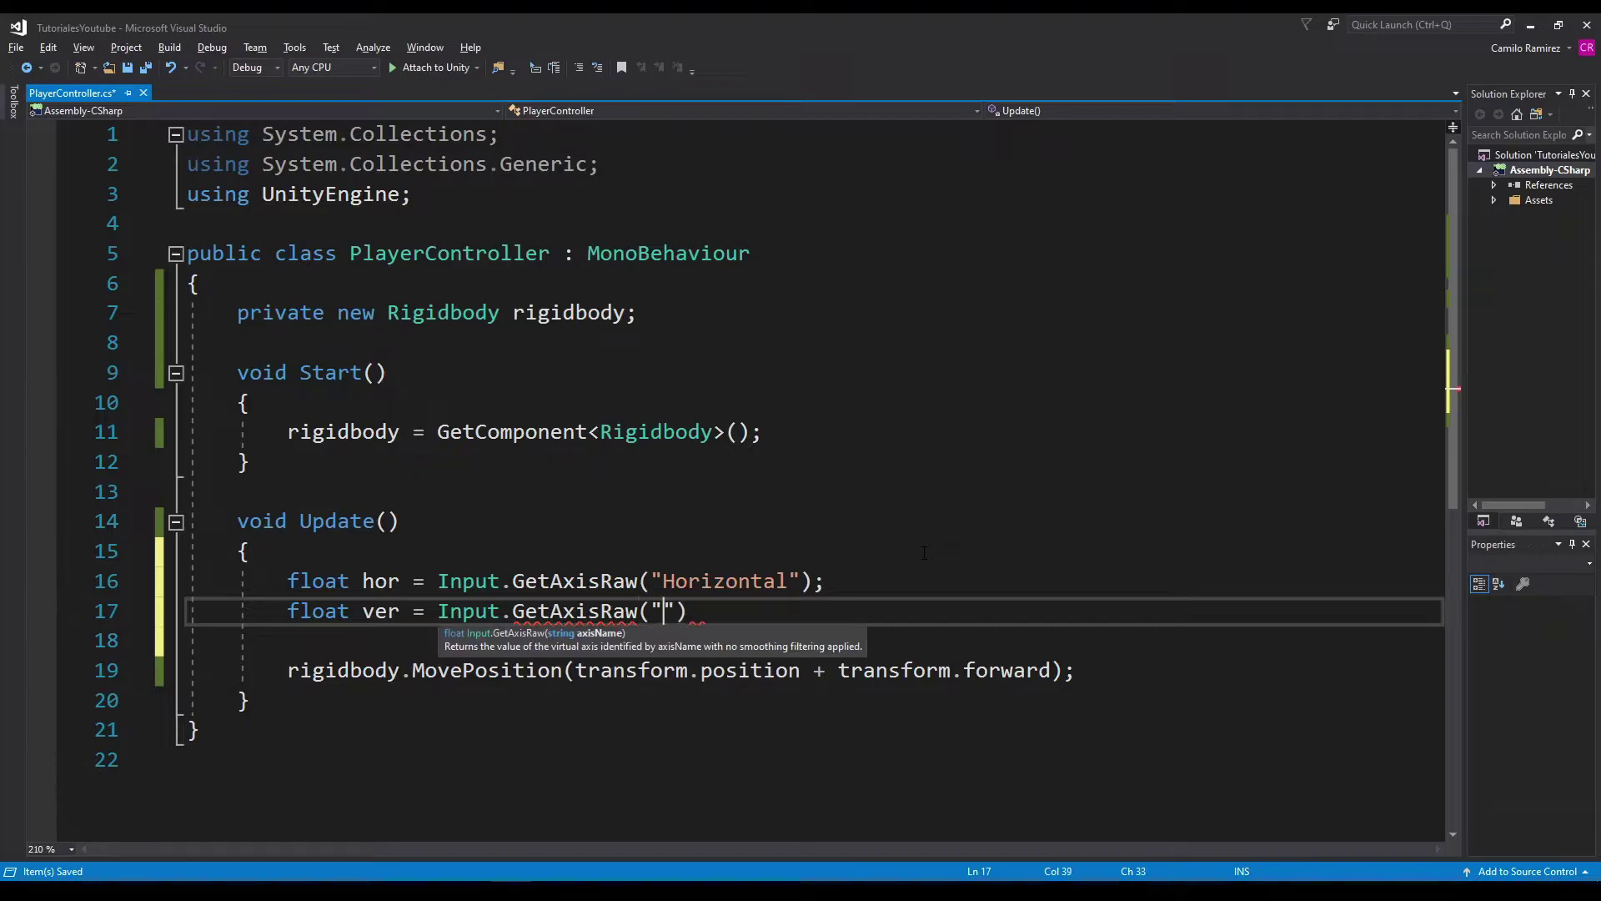
type("Vertical\");")
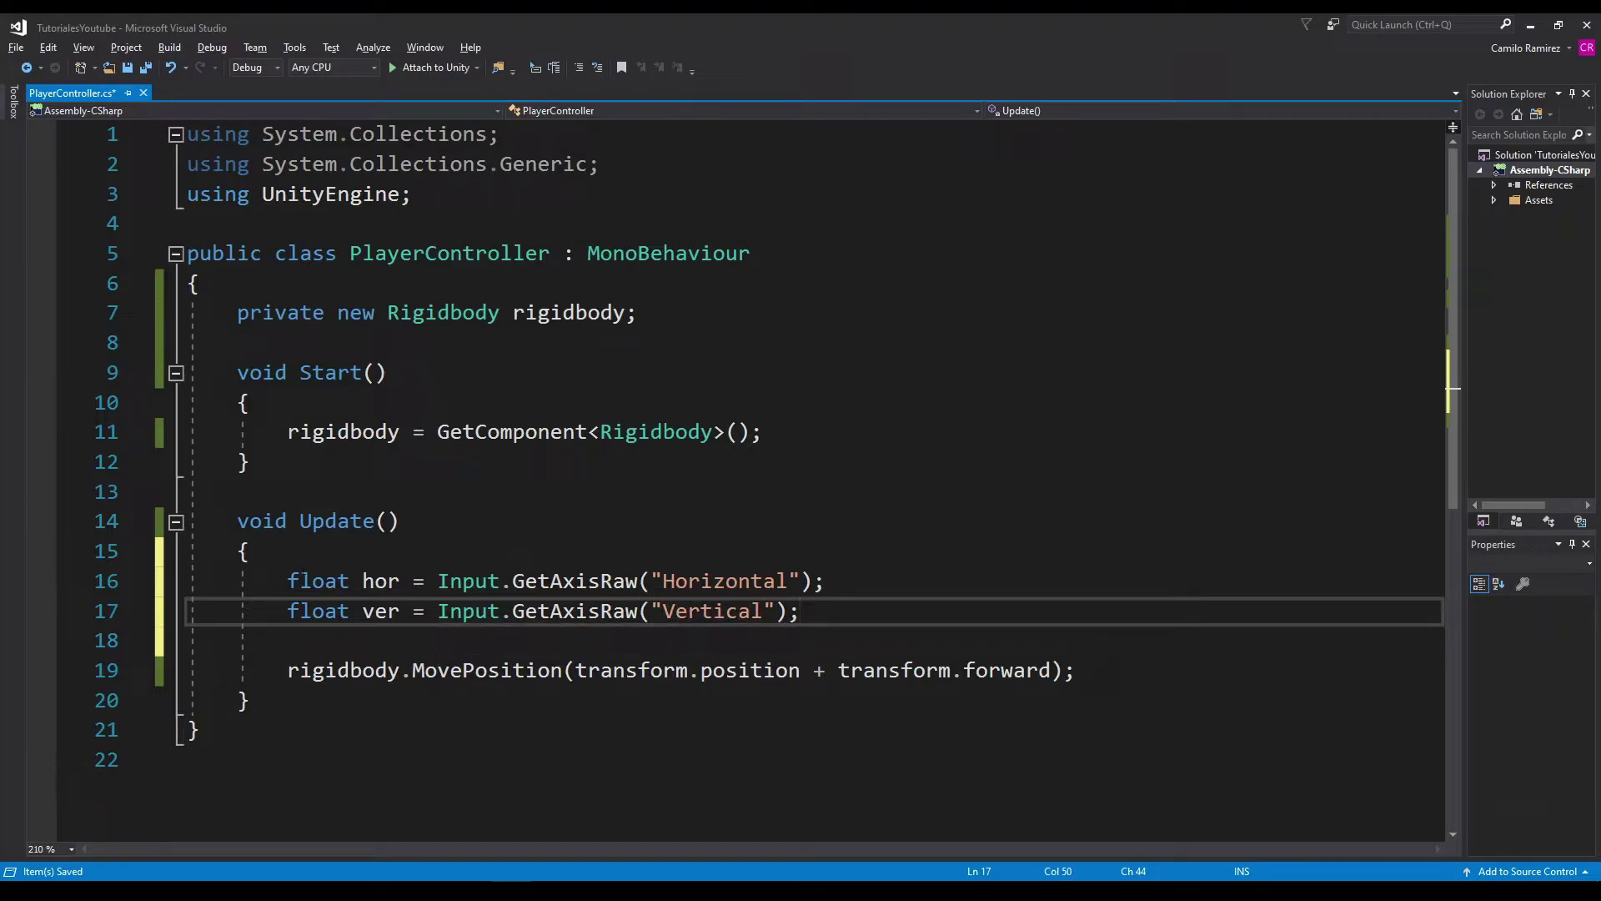
Highlight the hor and ver declarations and their Horizontal and Vertical axis names to review them
left_click_drag(288, 580, 1012, 600)
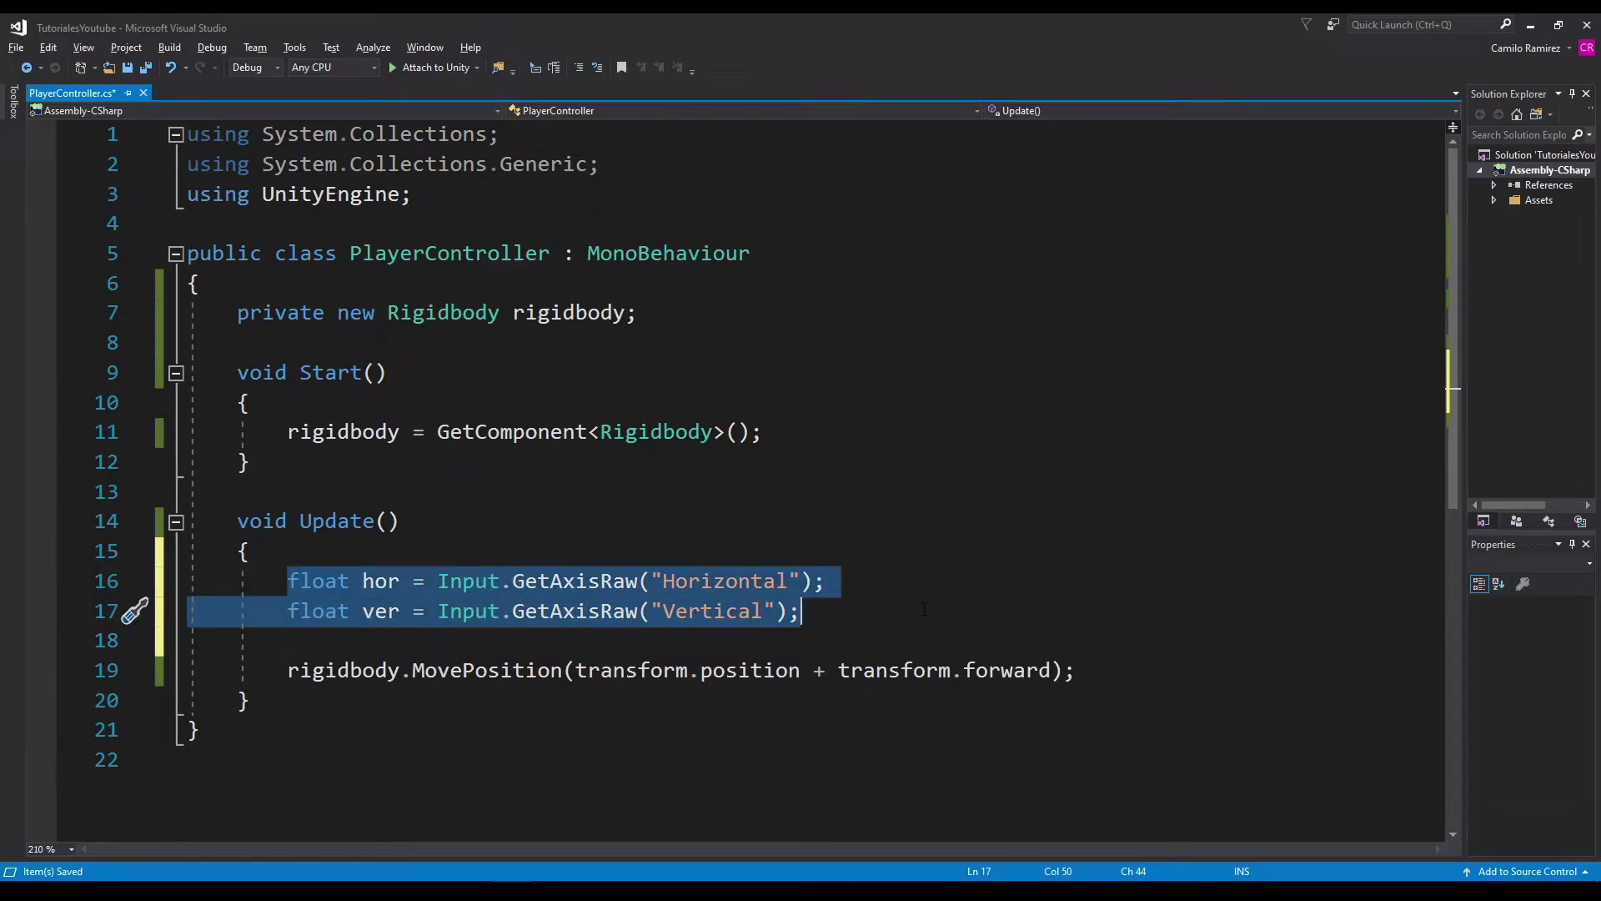
double_click(713, 582)
double_click(709, 609)
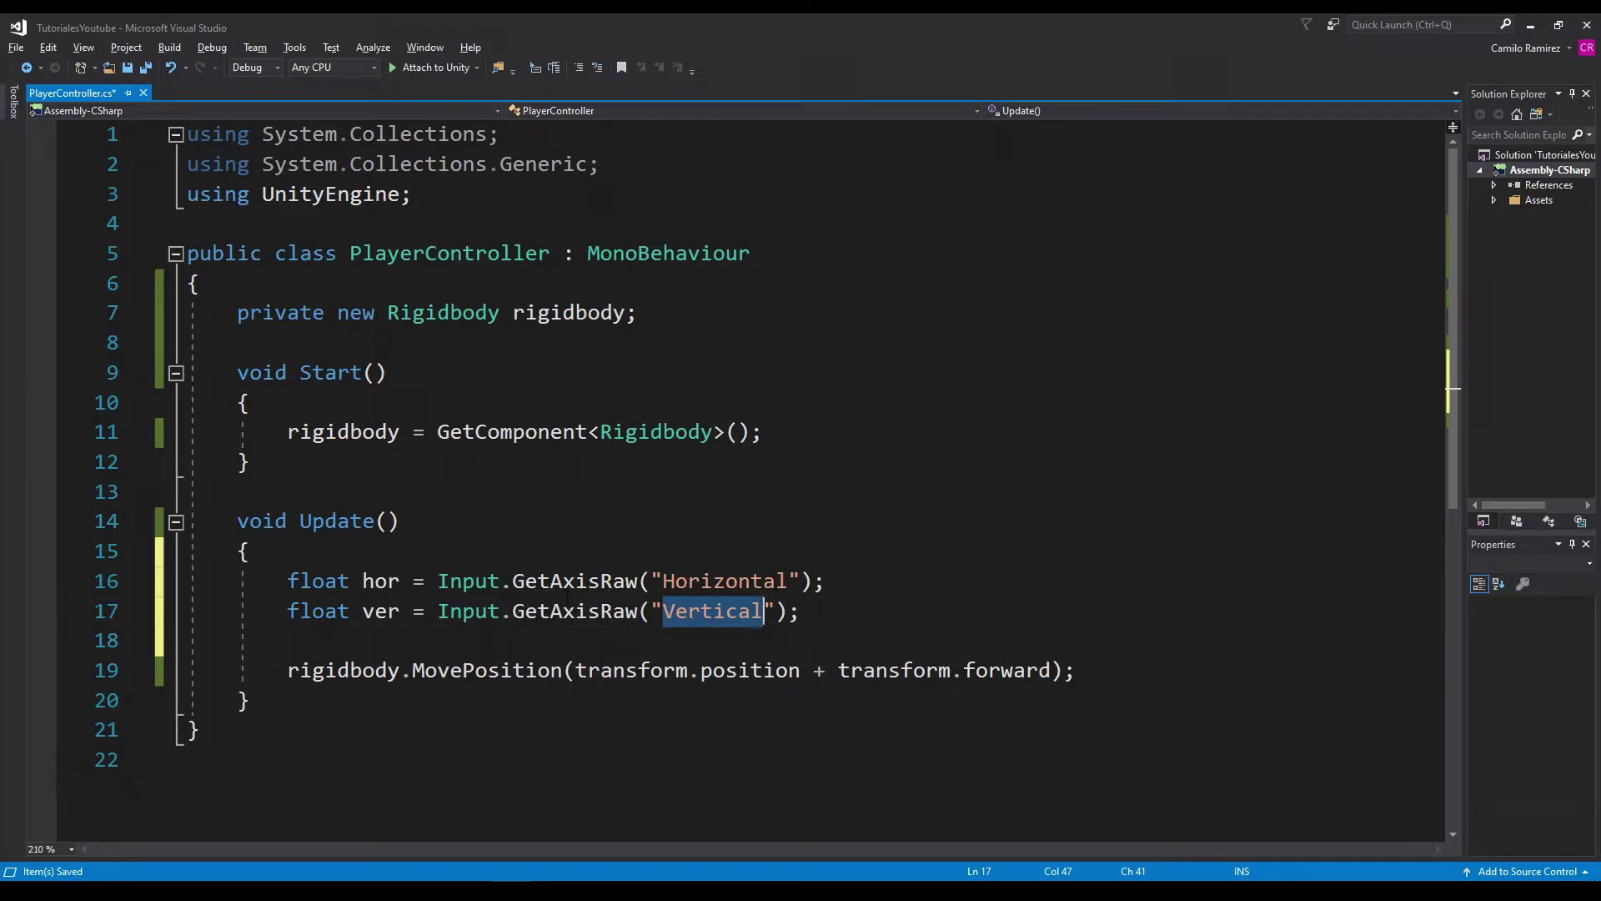
left_click_drag(361, 610, 1015, 607)
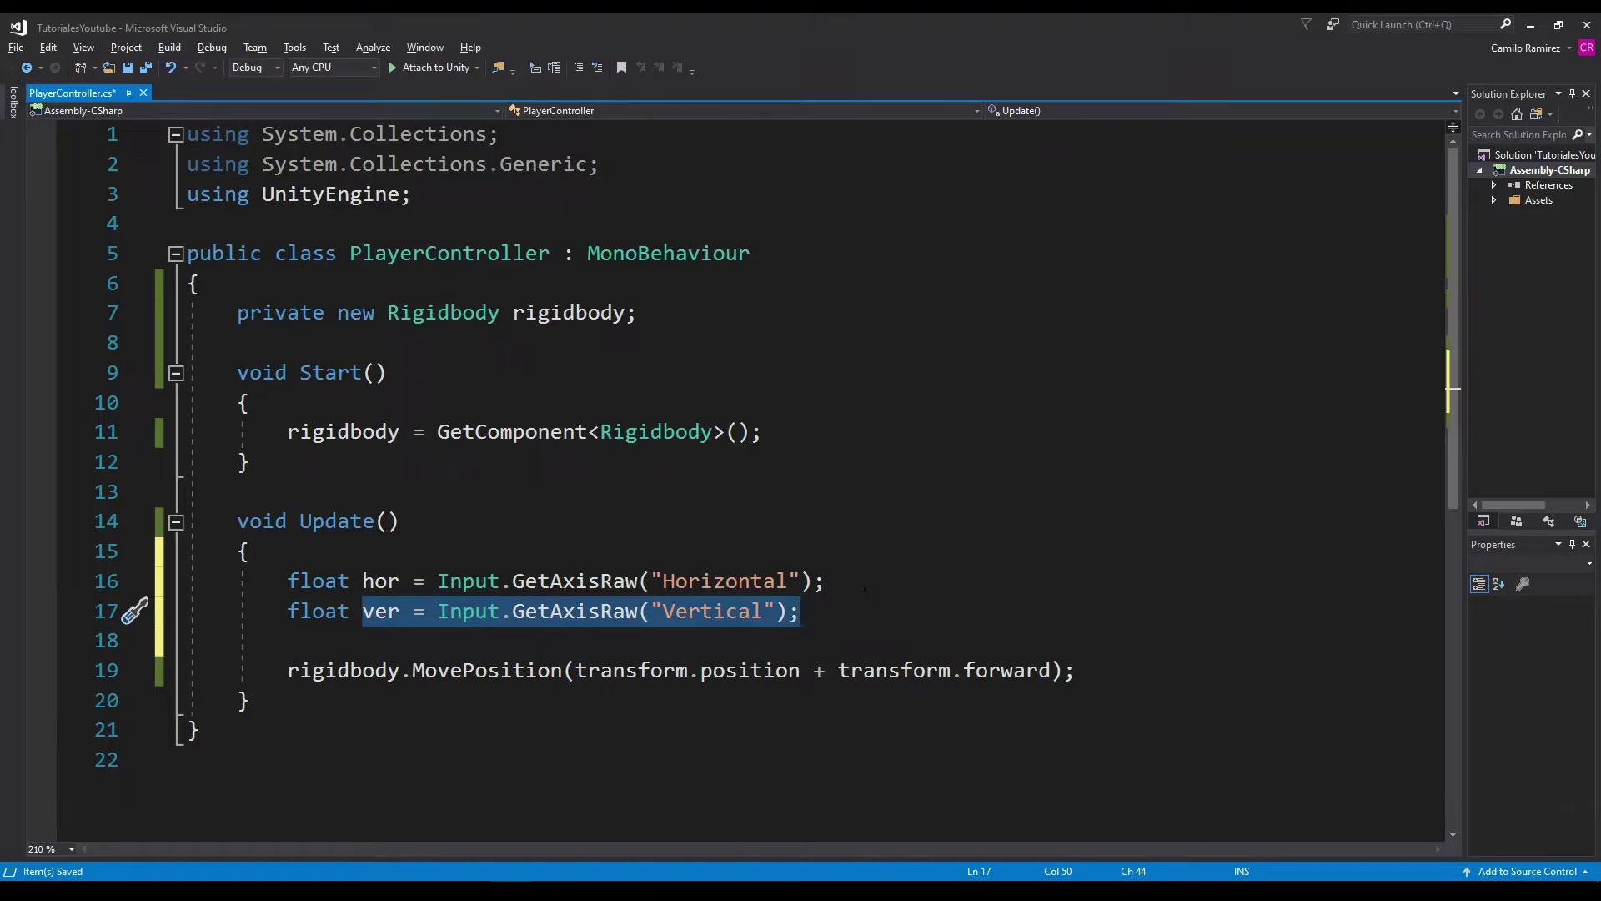
left_click_drag(865, 588, 362, 582)
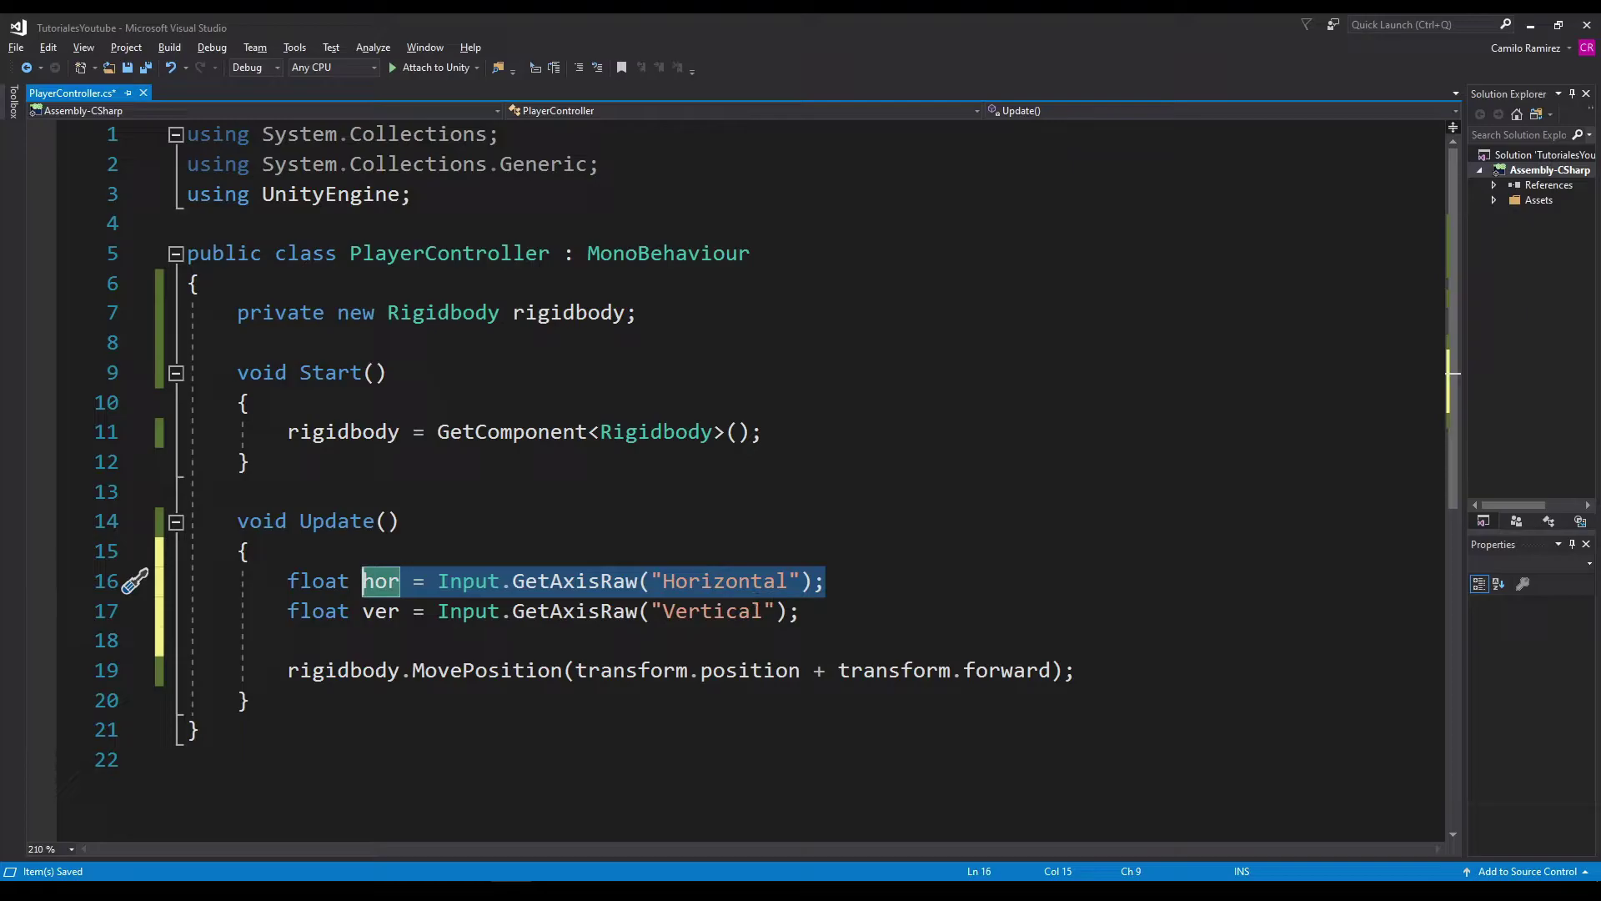
mouse_move(813, 610)
left_mouse_down()
mouse_move(361, 611)
mouse_move(890, 585)
left_mouse_up()
left_click(363, 582)
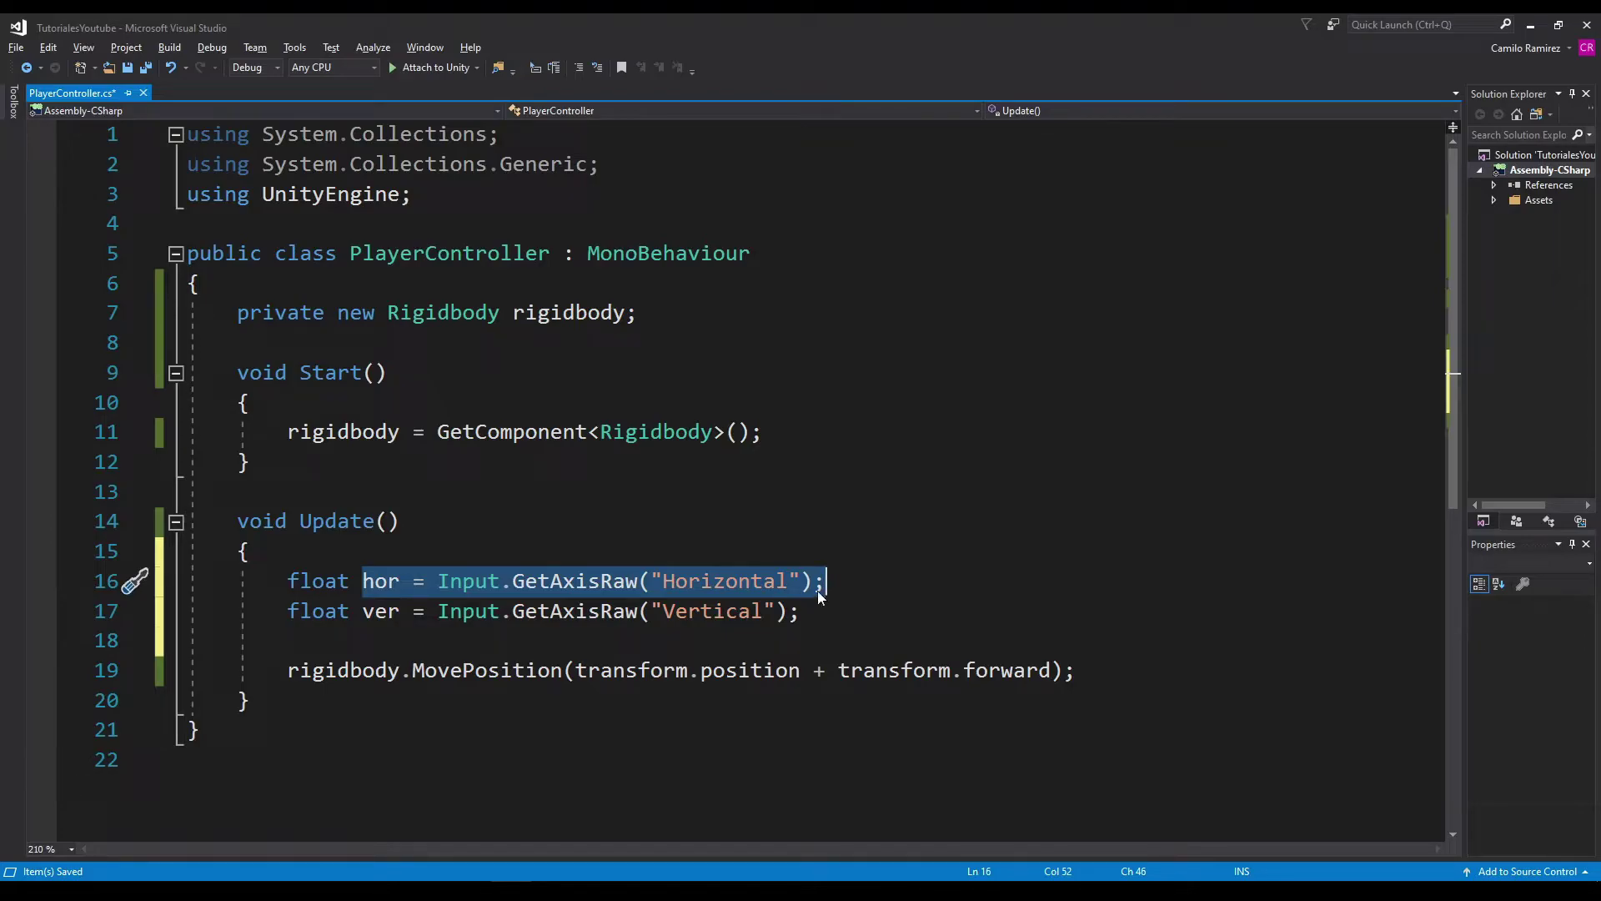
mouse_move(824, 584)
left_mouse_down()
mouse_move(338, 581)
mouse_move(390, 611)
mouse_move(800, 611)
mouse_move(339, 581)
mouse_move(363, 582)
left_mouse_up()
Review the Vertical line, showing where GetAxisRaw and hor are used
left_click(339, 582)
left_click(369, 581)
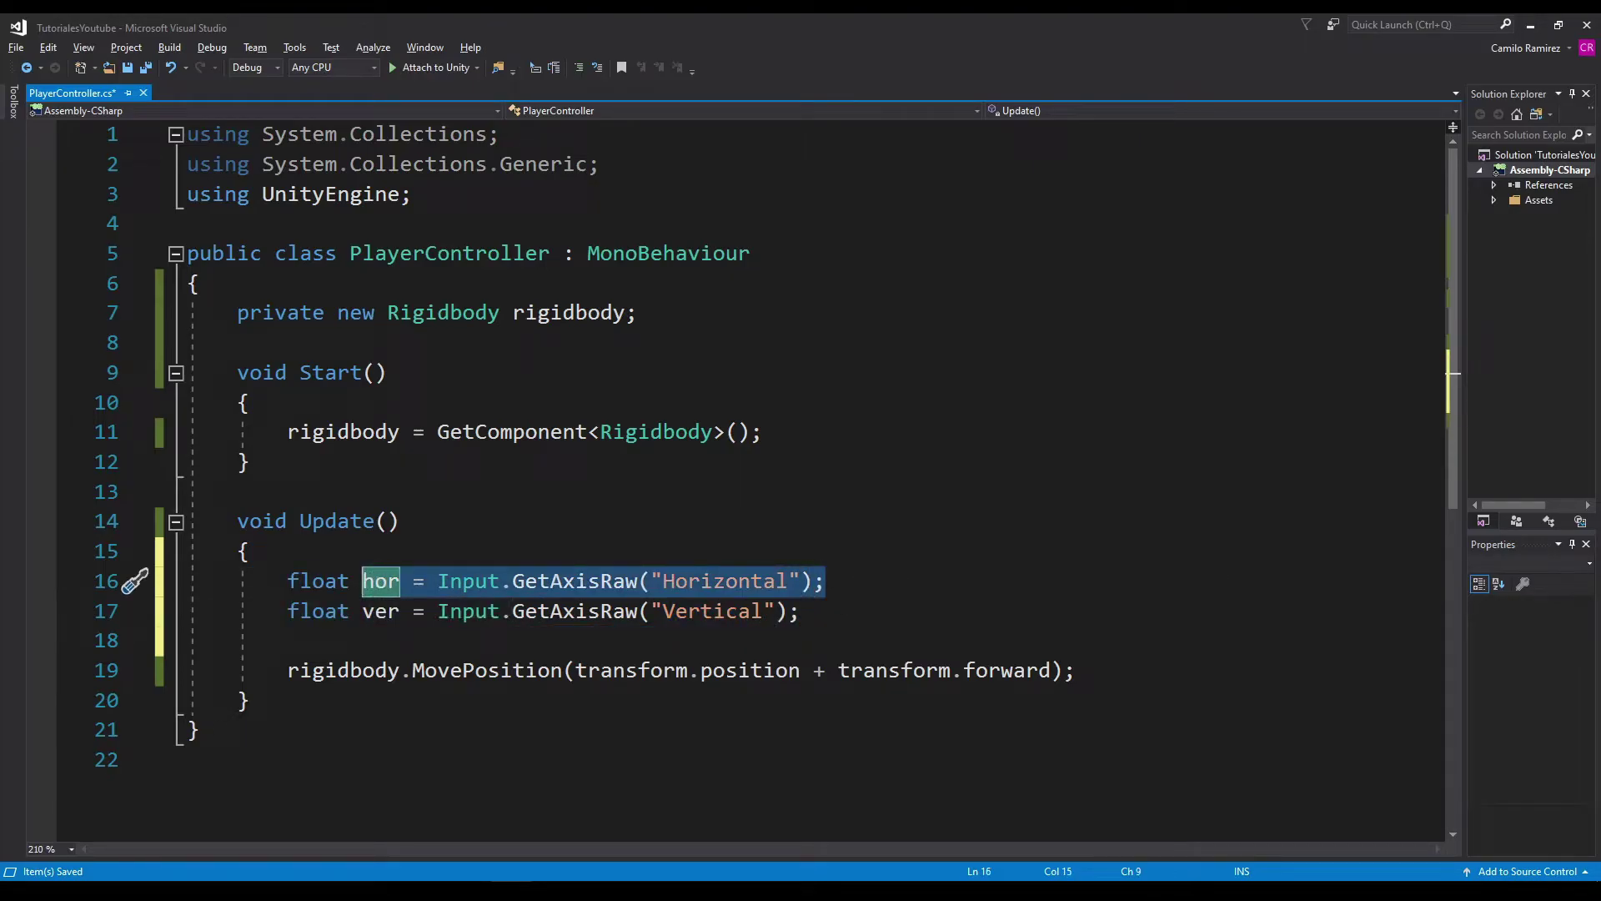
left_click_drag(799, 611, 288, 611)
left_click(594, 611)
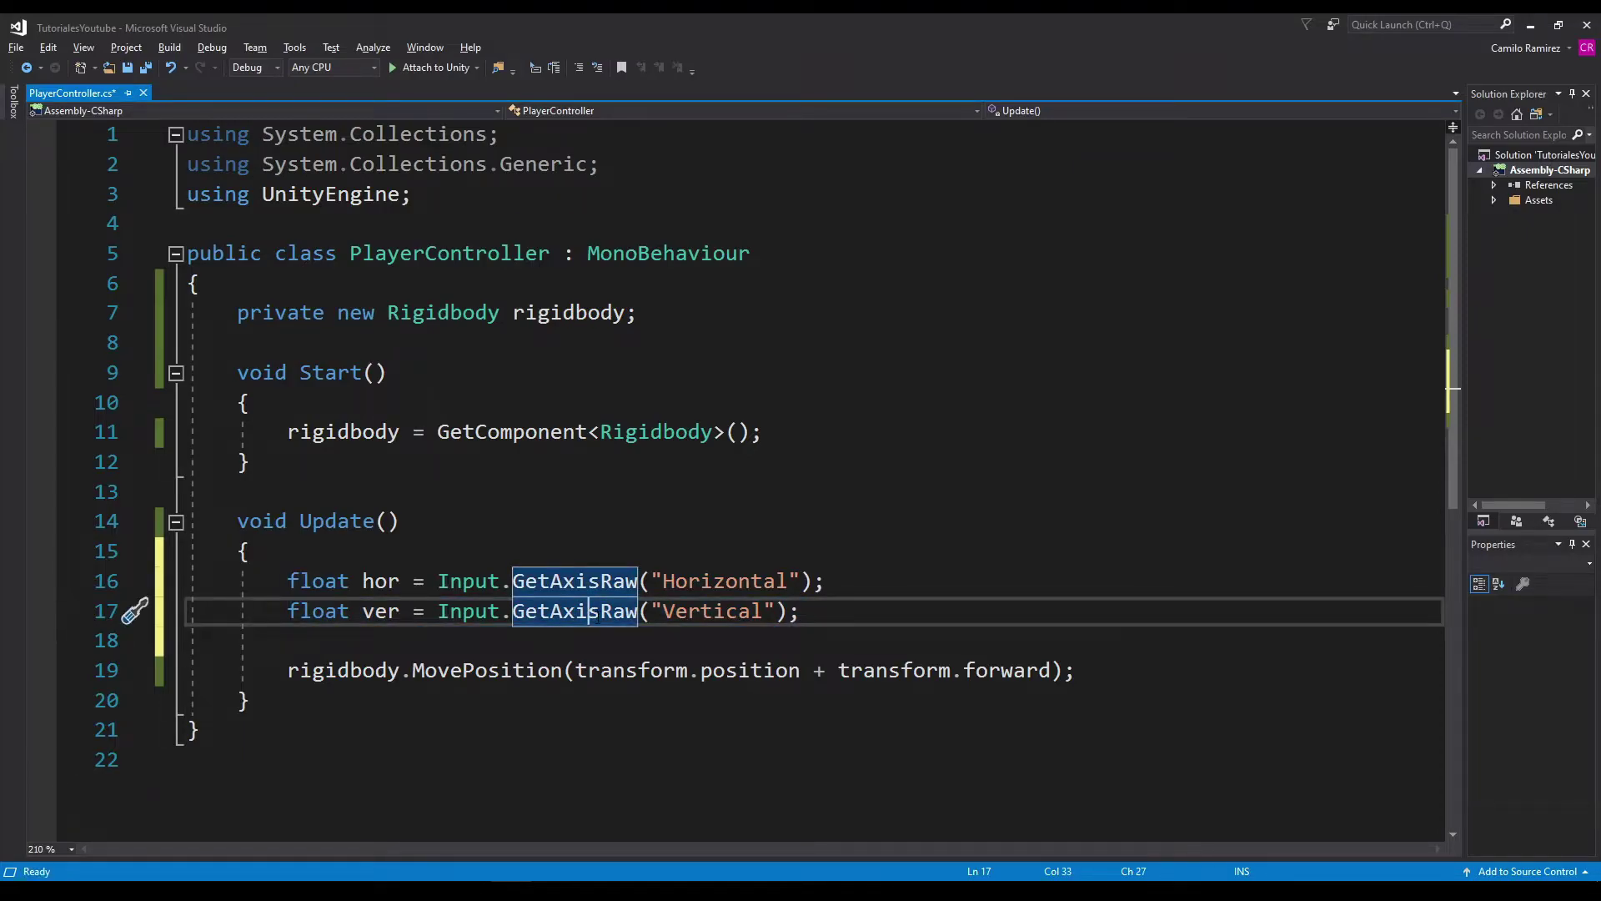
left_click_drag(799, 611, 374, 582)
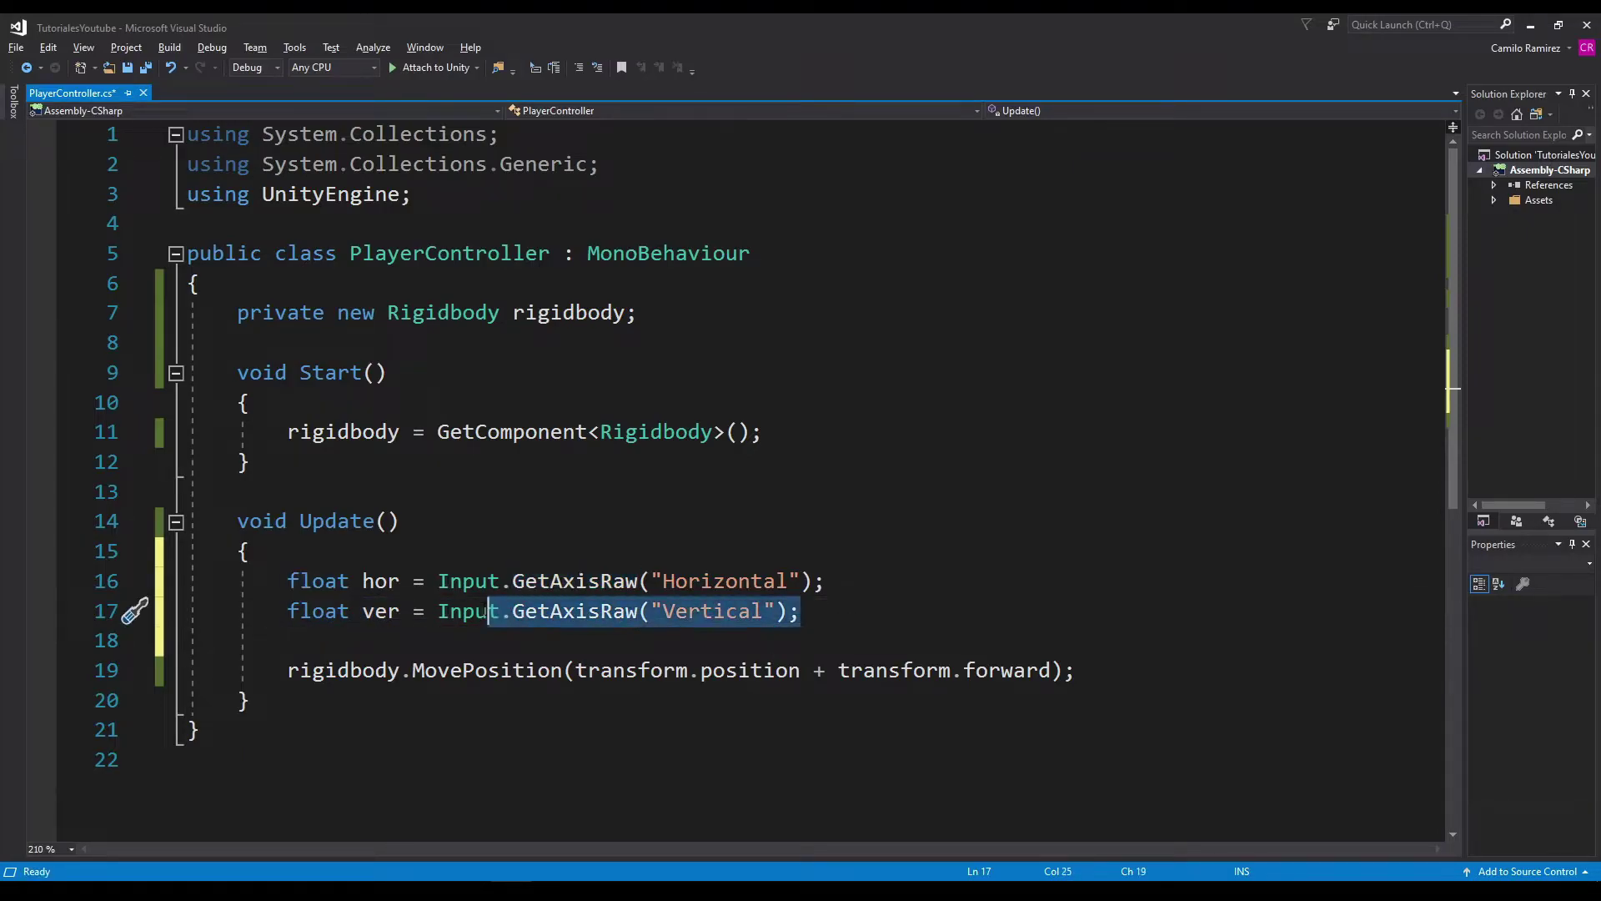
left_click(381, 582)
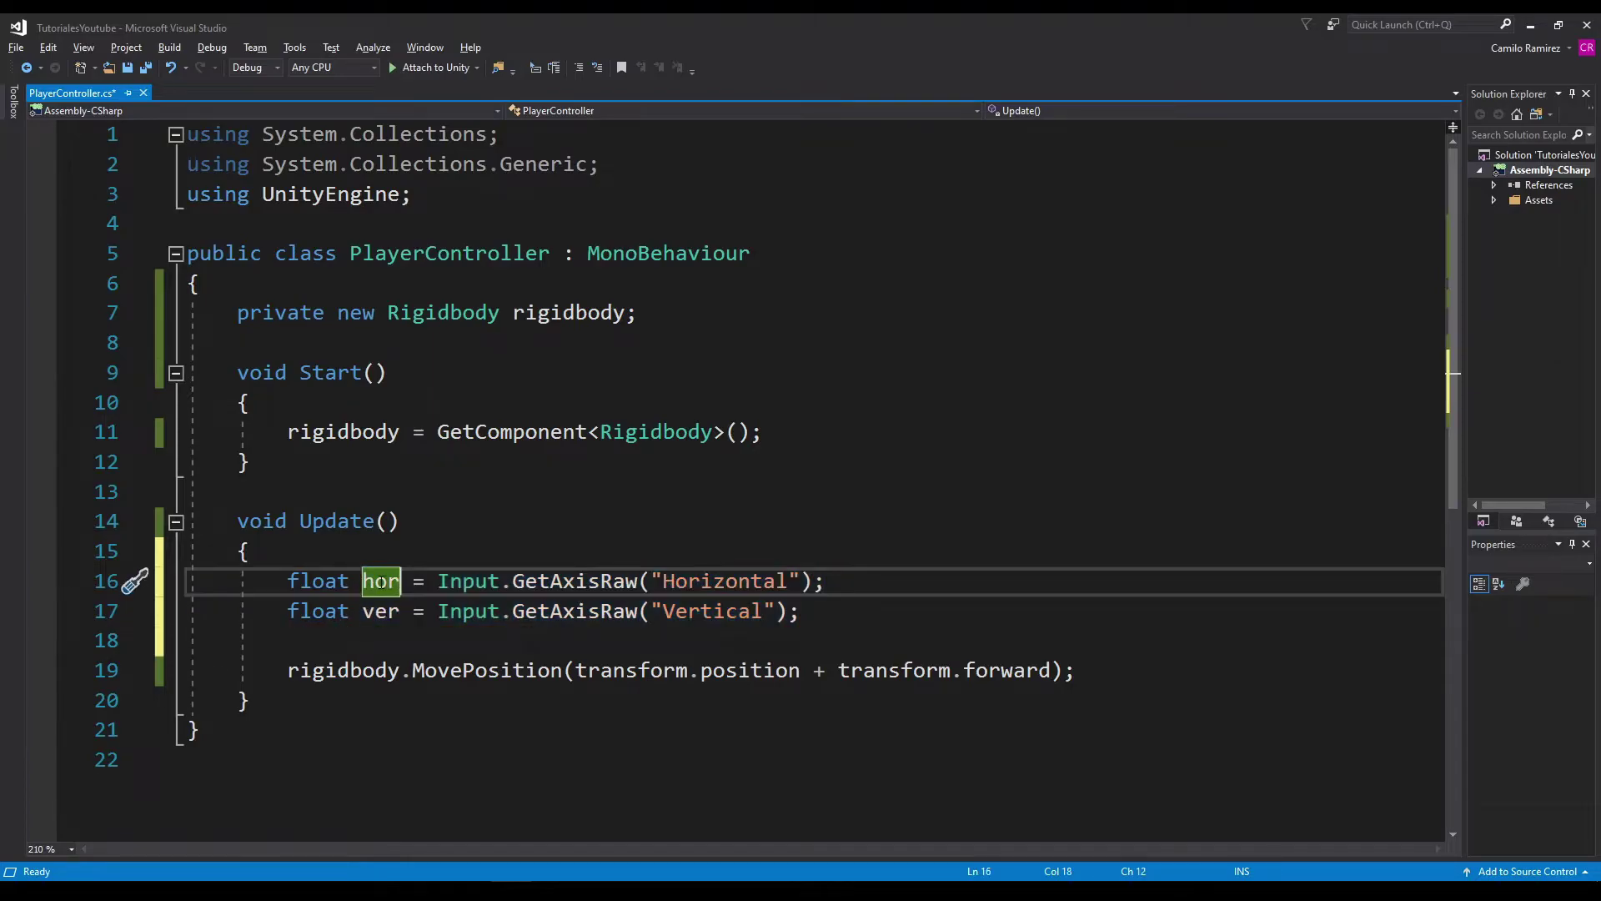
mouse_move(654, 581)
left_mouse_down()
mouse_move(826, 582)
mouse_move(278, 615)
left_mouse_up()
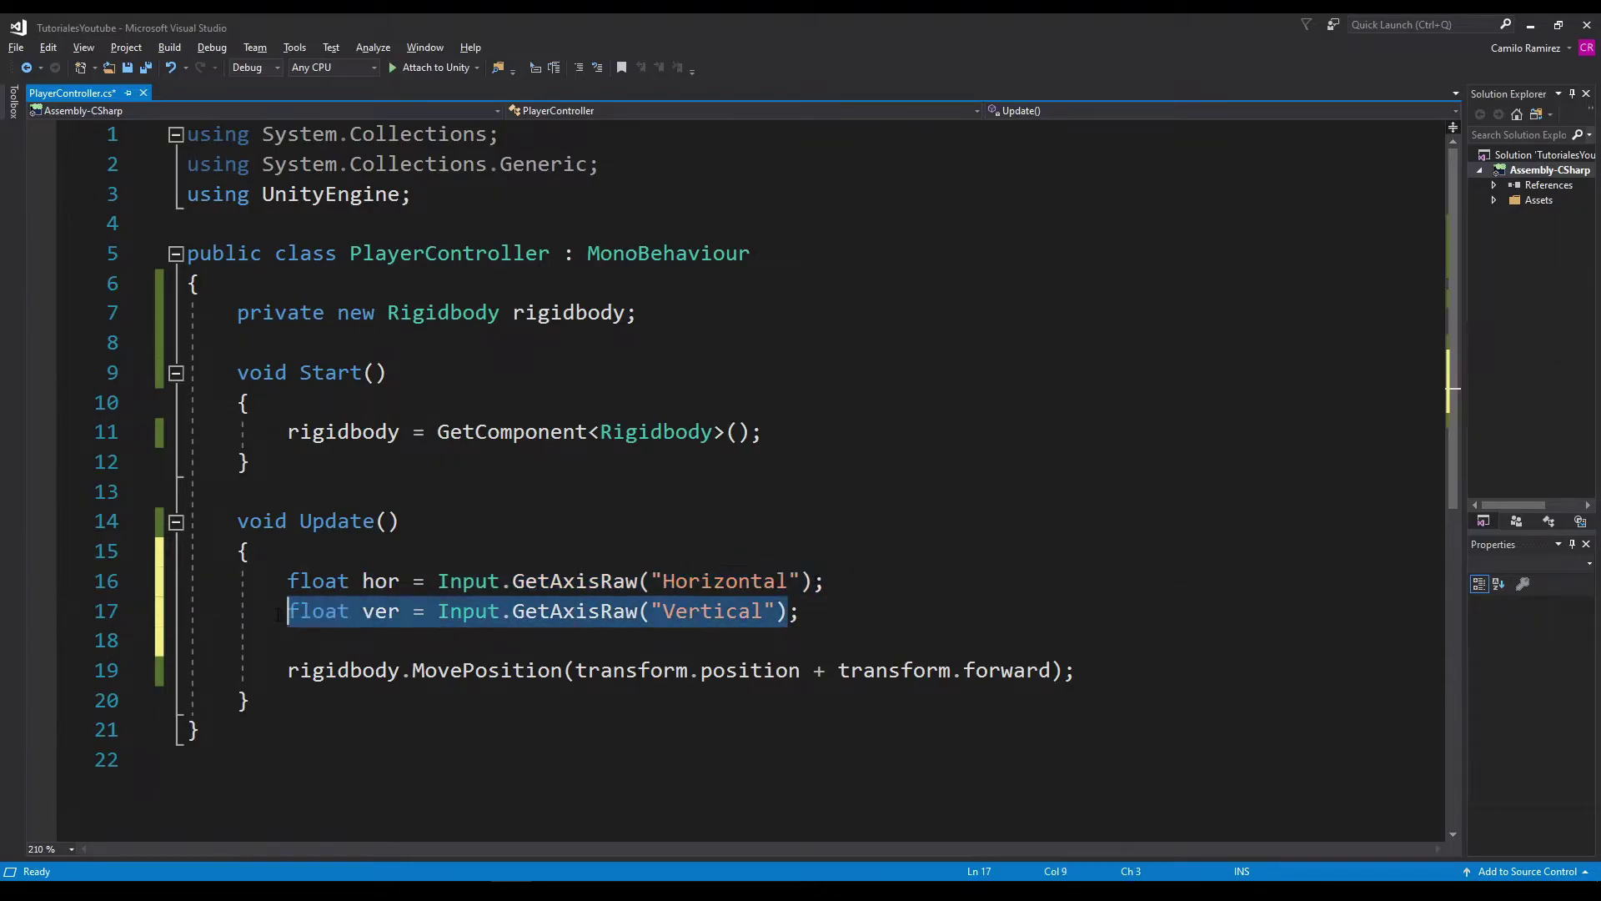
key("shift+Right")
key("shift+Right")
key("shift+Right")
key("shift+Right")
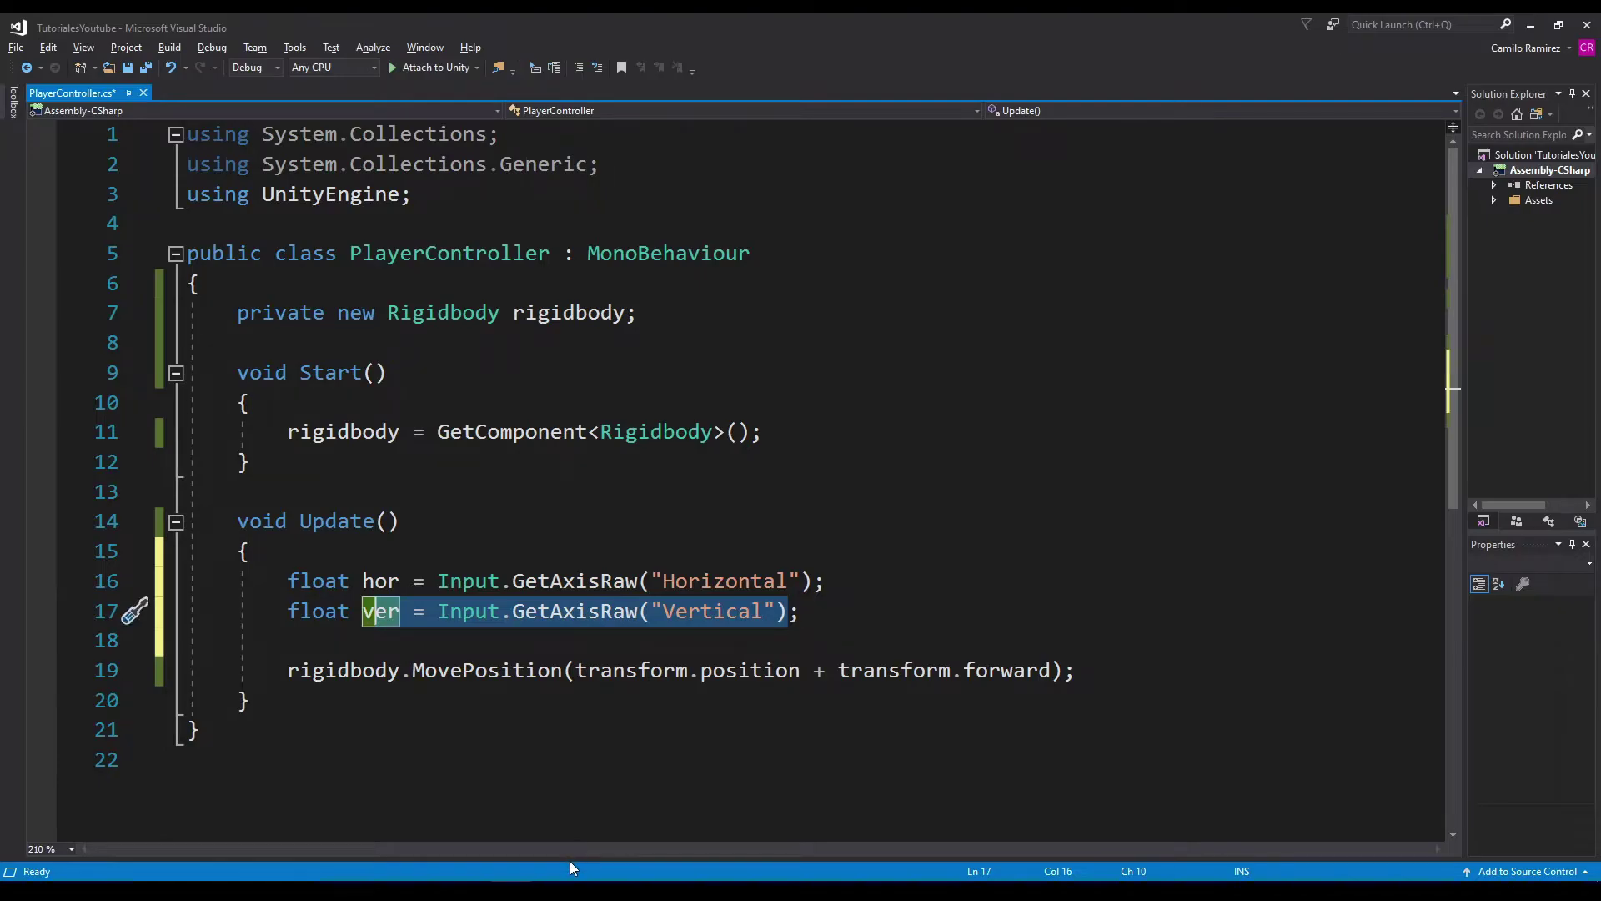
key("End")
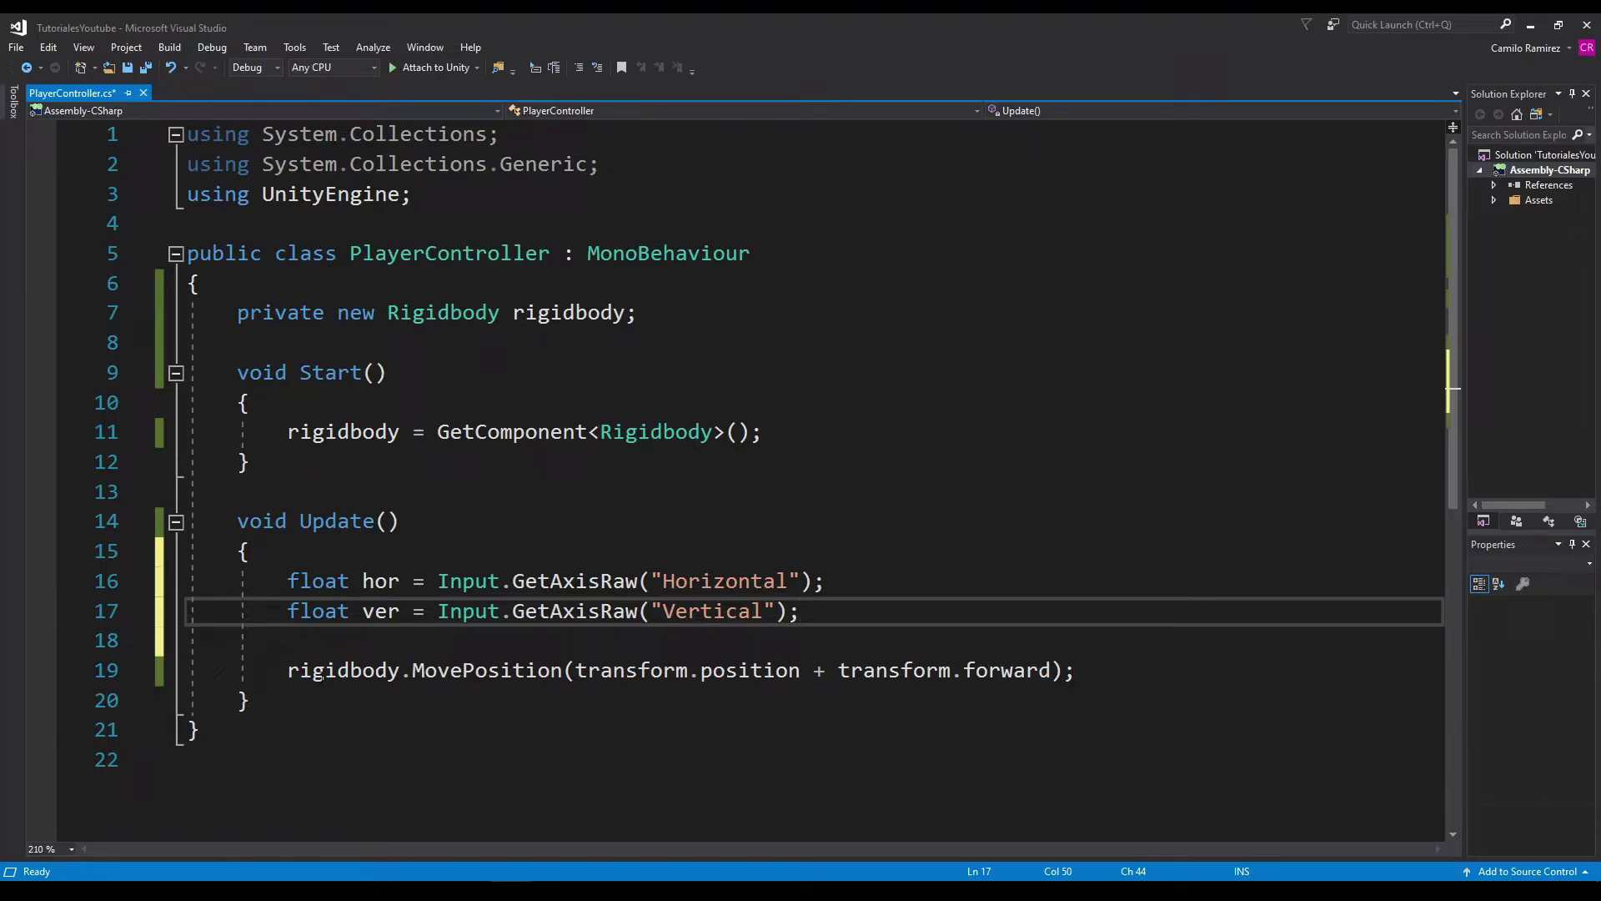
Insert two blank lines between the Vertical line and the MovePosition call
mouse_move(288, 671)
left_mouse_down()
mouse_move(1076, 670)
mouse_move(838, 671)
left_mouse_up()
left_click(1080, 671)
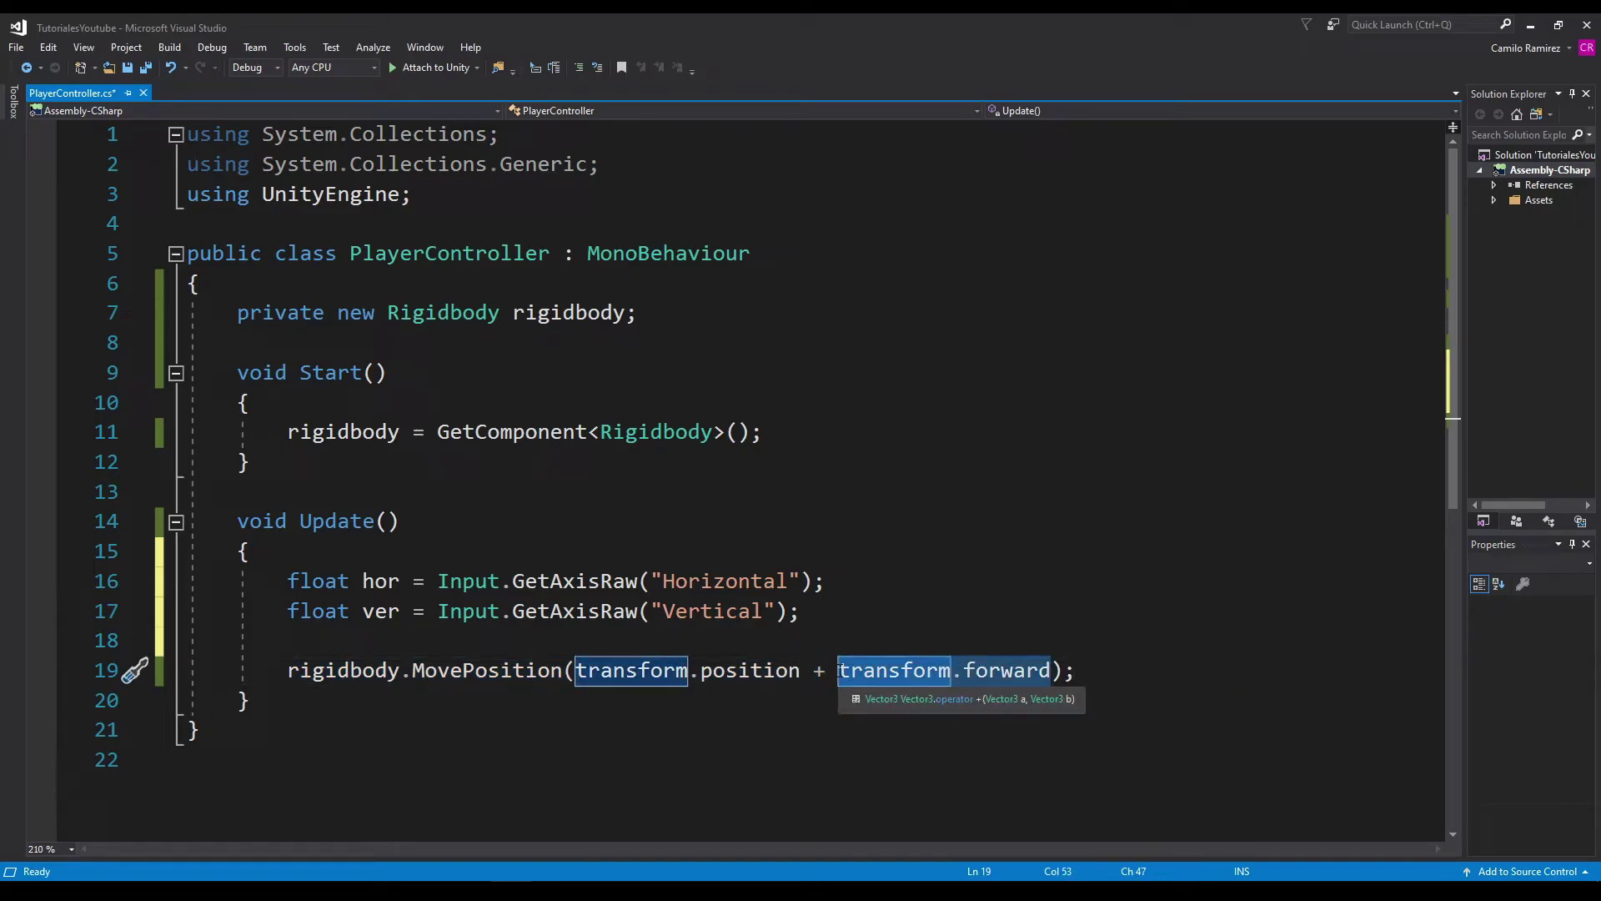
key("Up")
key("Up")
key("Return")
key("Return")
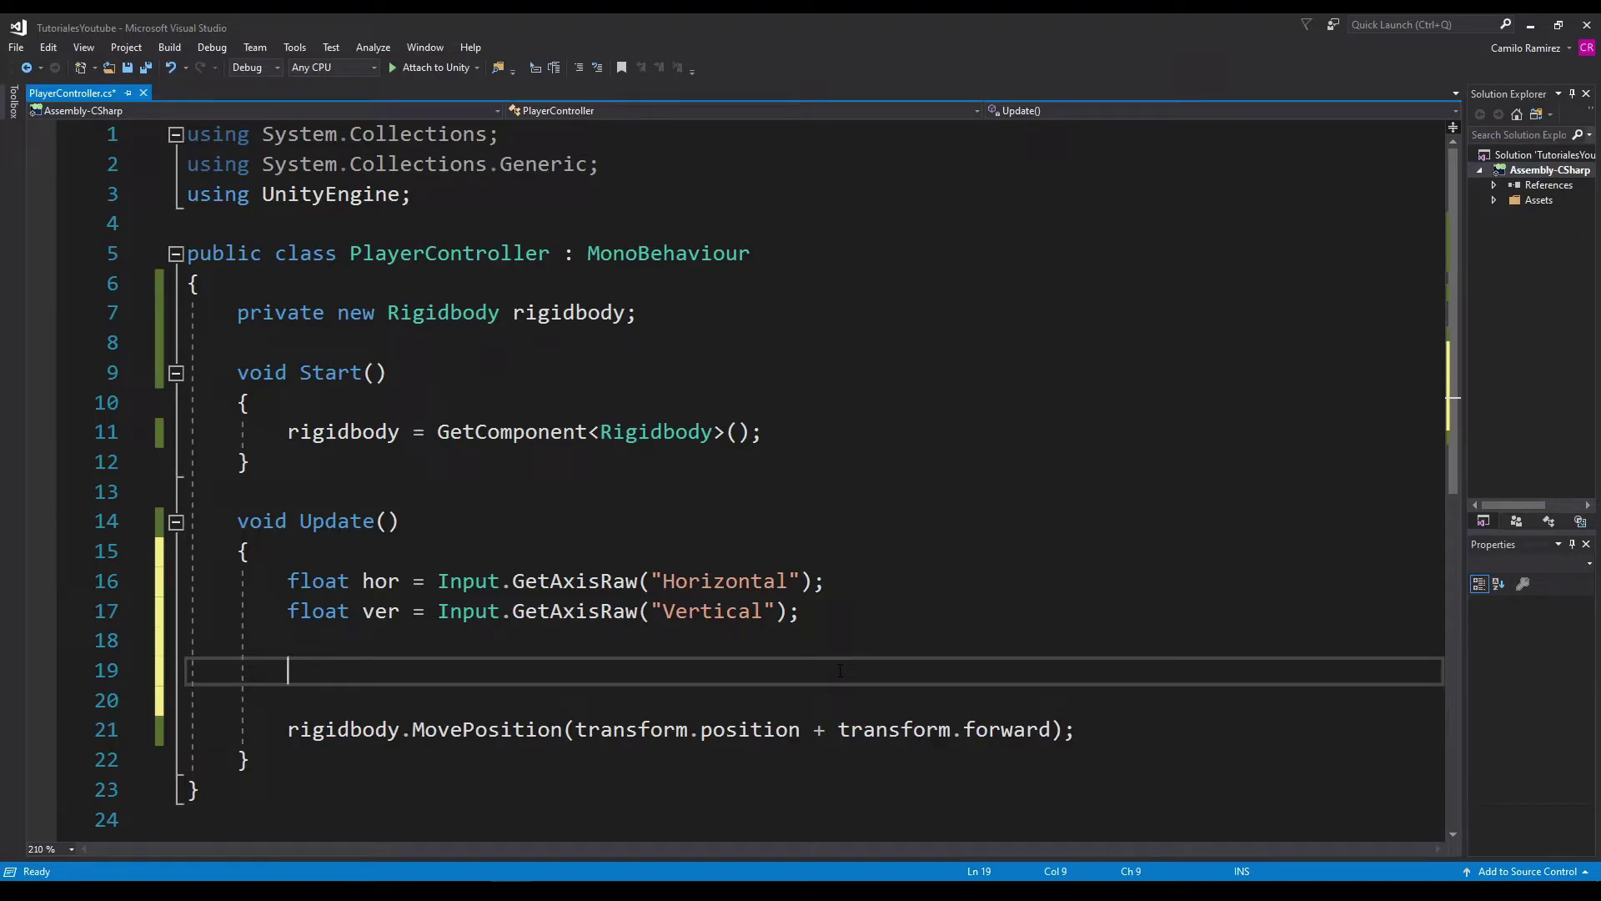
Write if (hor != 0.0f || ver != 0.0f) { below the axis reads
type("if (hor !")
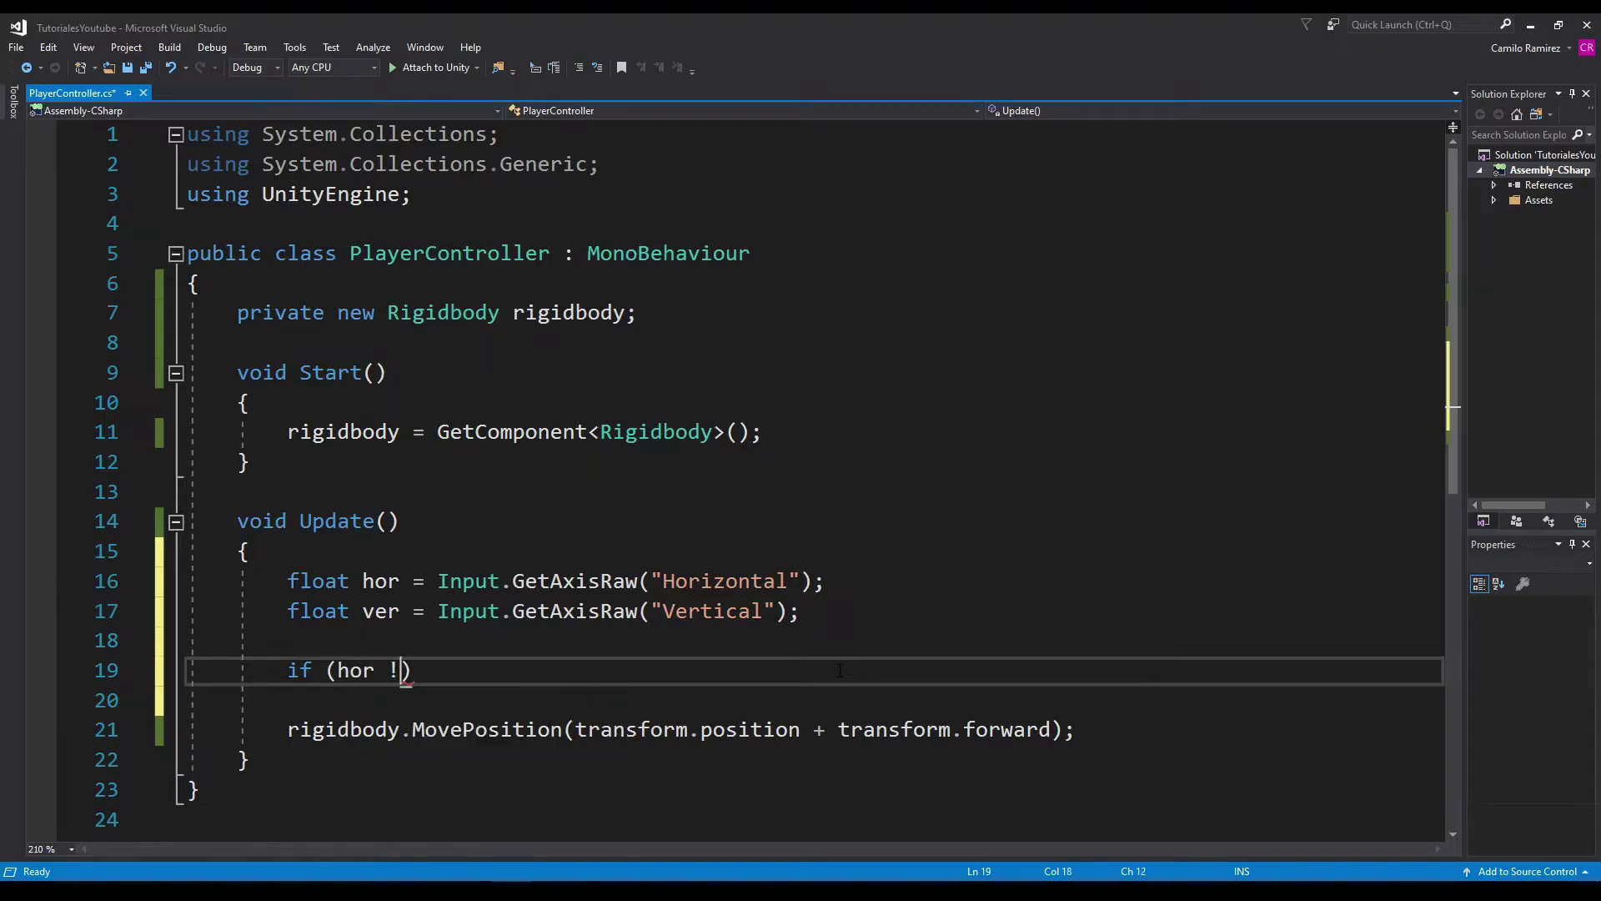
type("= 0.0f")
type("|| v")
type("er != 0.0")
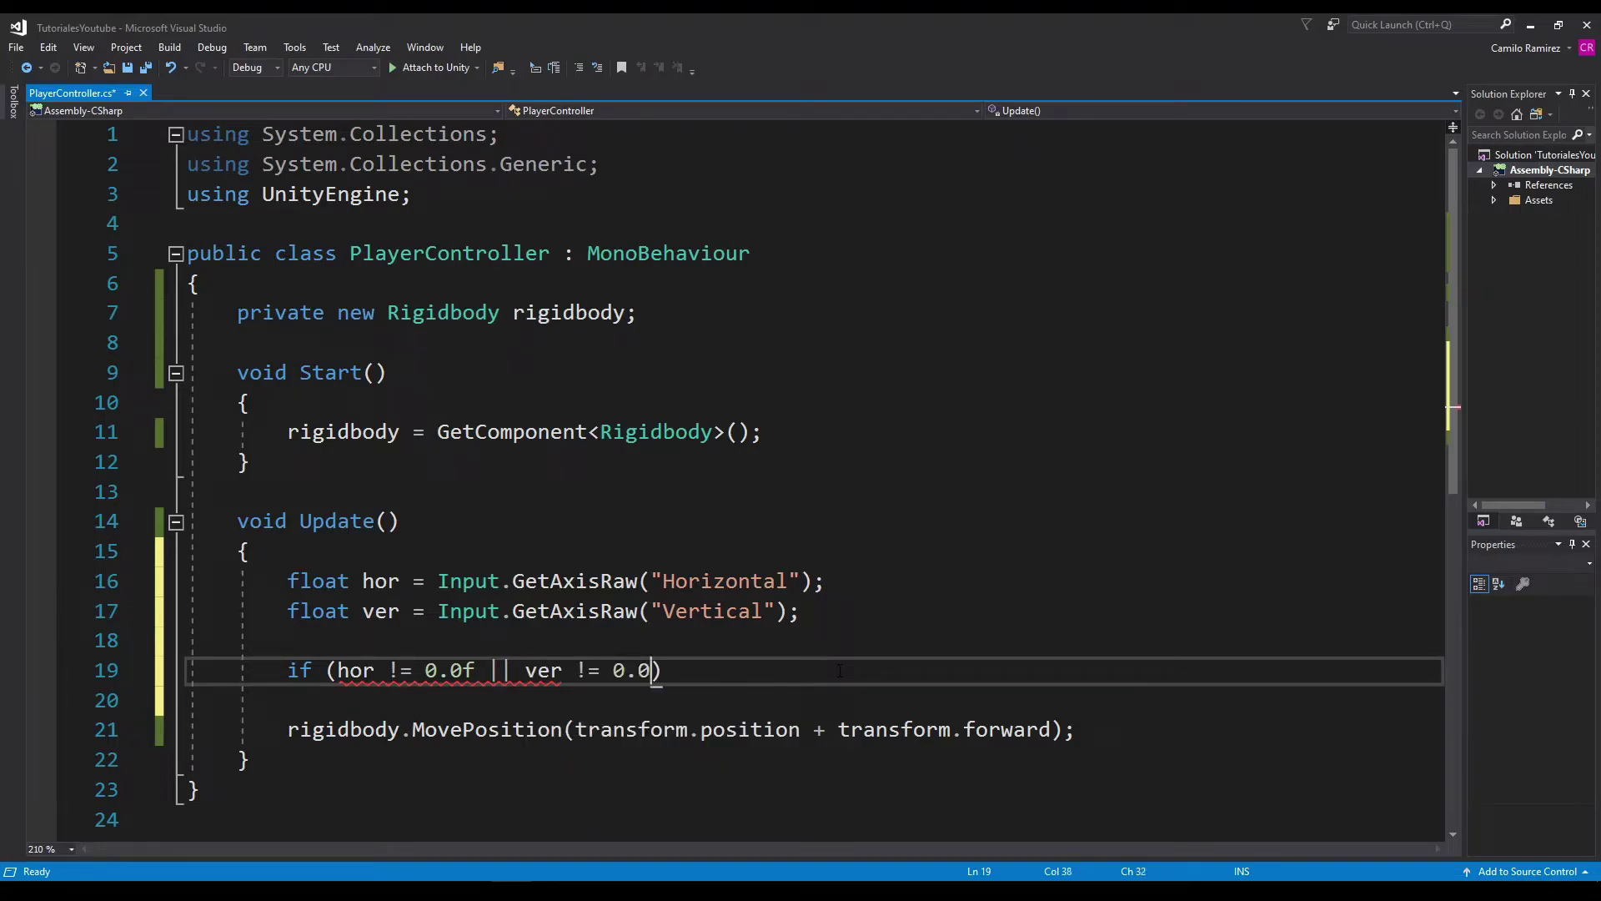
type("f) {")
key("Return")
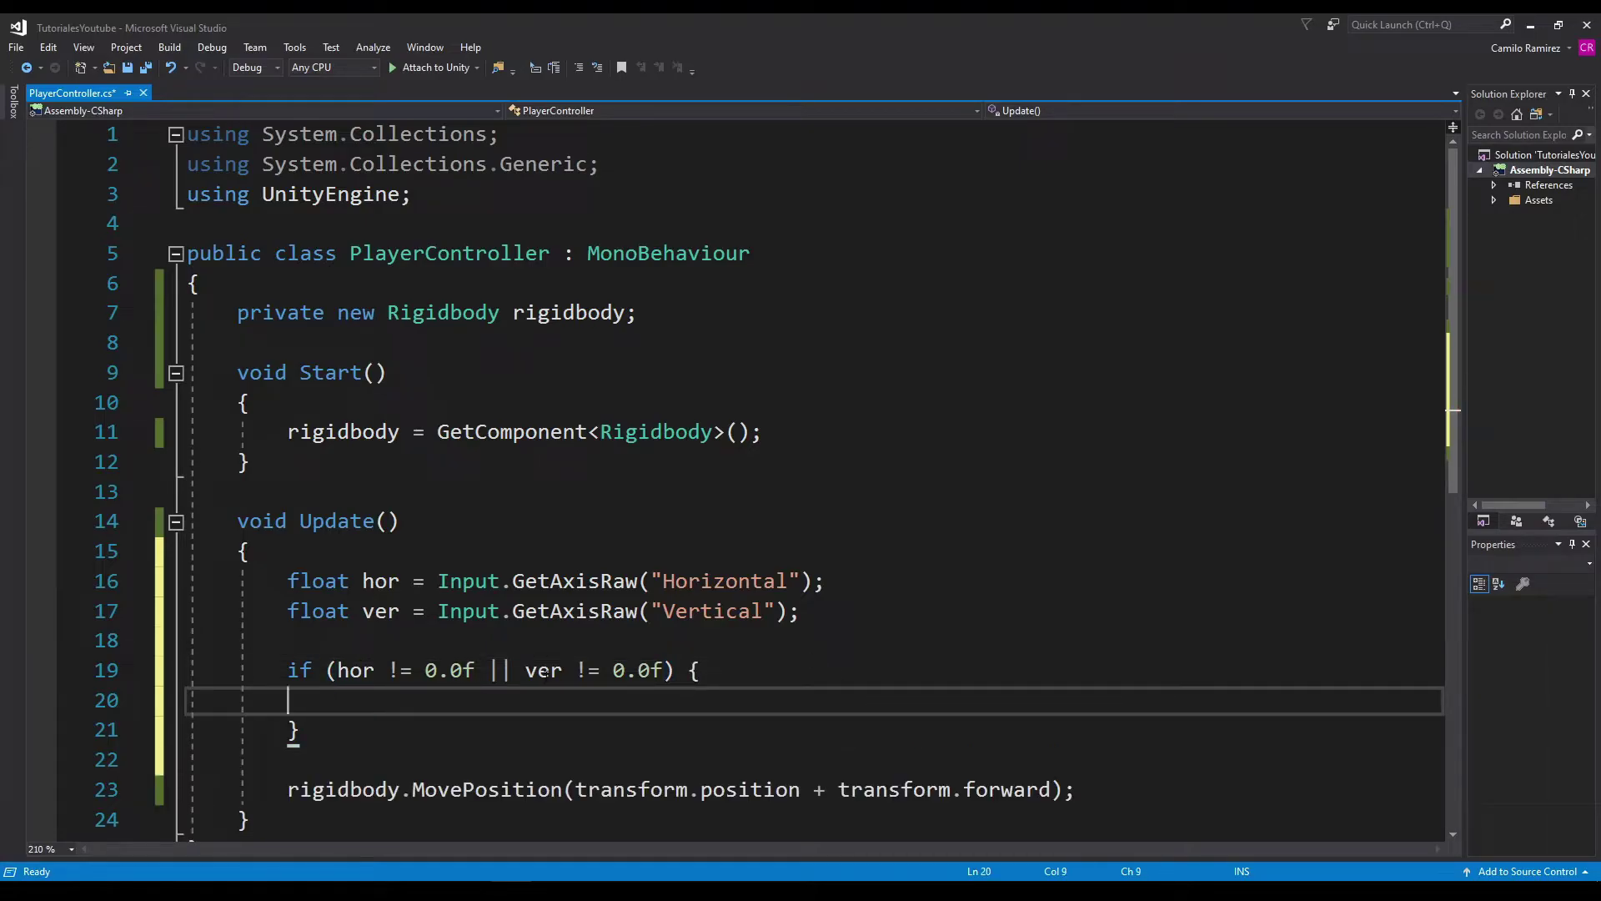
left_click_drag(448, 581, 825, 582)
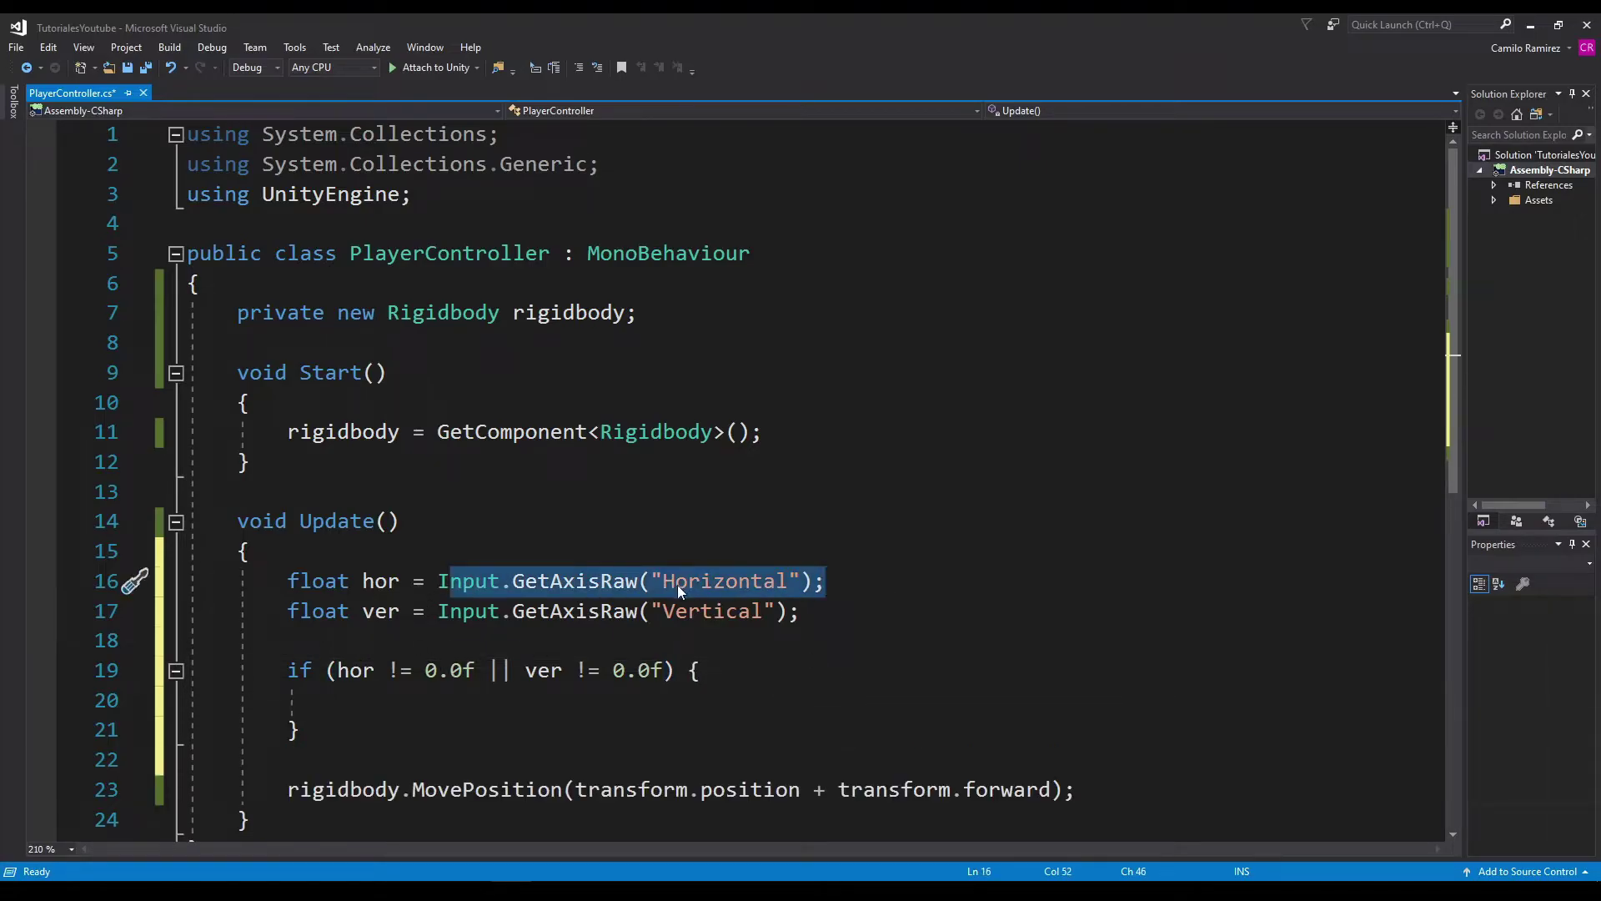
left_click_drag(365, 581, 825, 581)
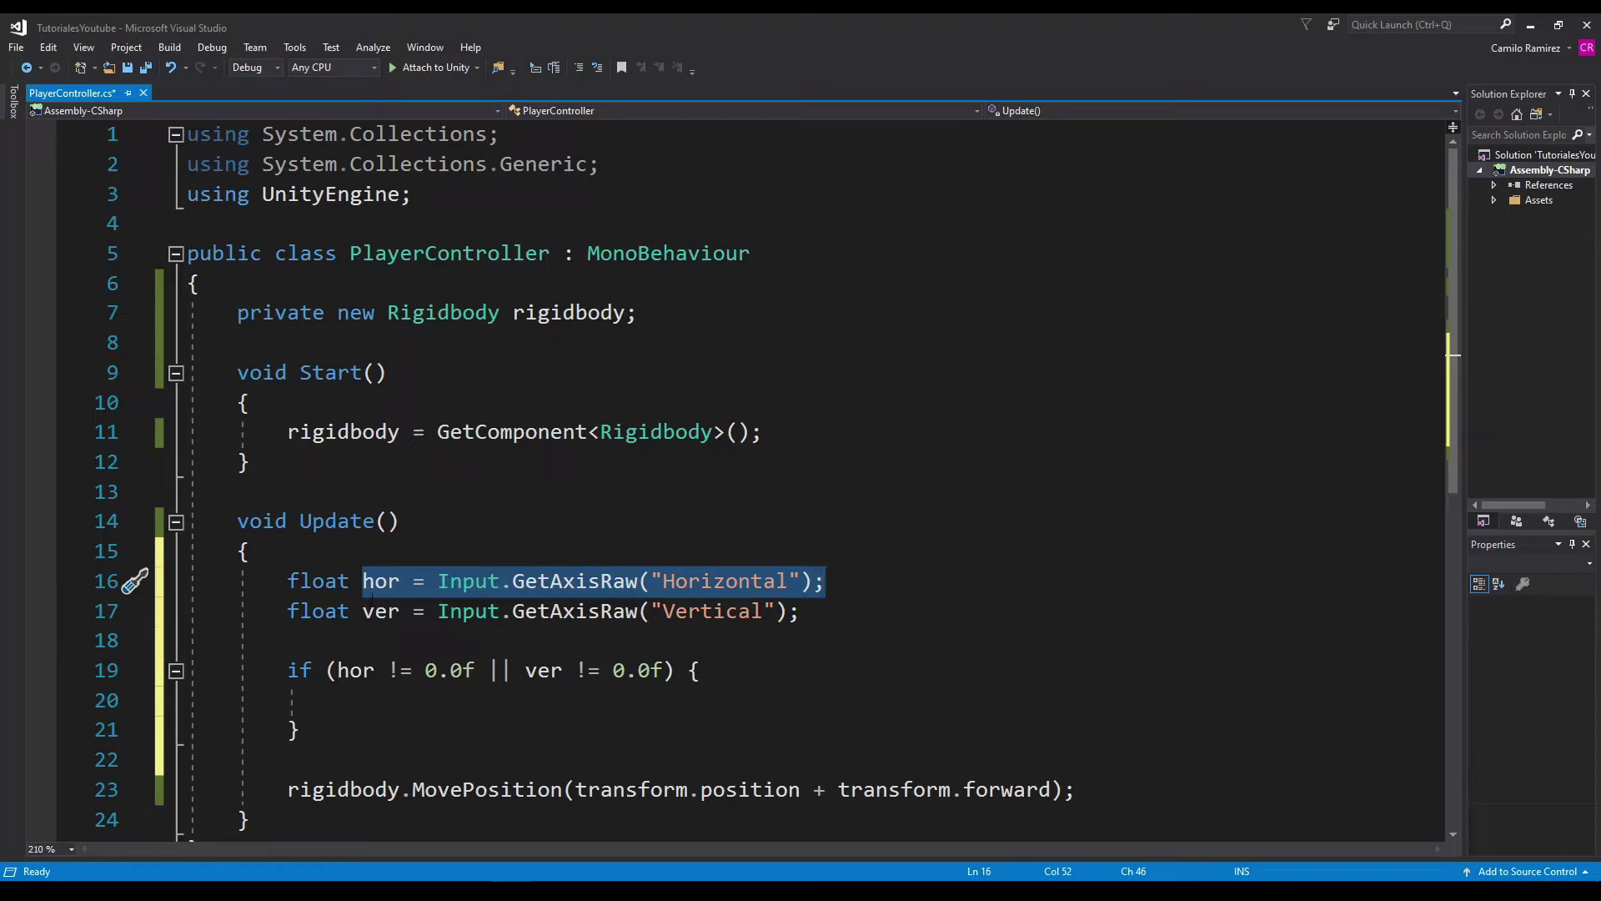
left_click_drag(365, 611, 957, 608)
Cut the MovePosition line and paste it, indented, inside the if block
left_click_drag(1076, 789, 288, 789)
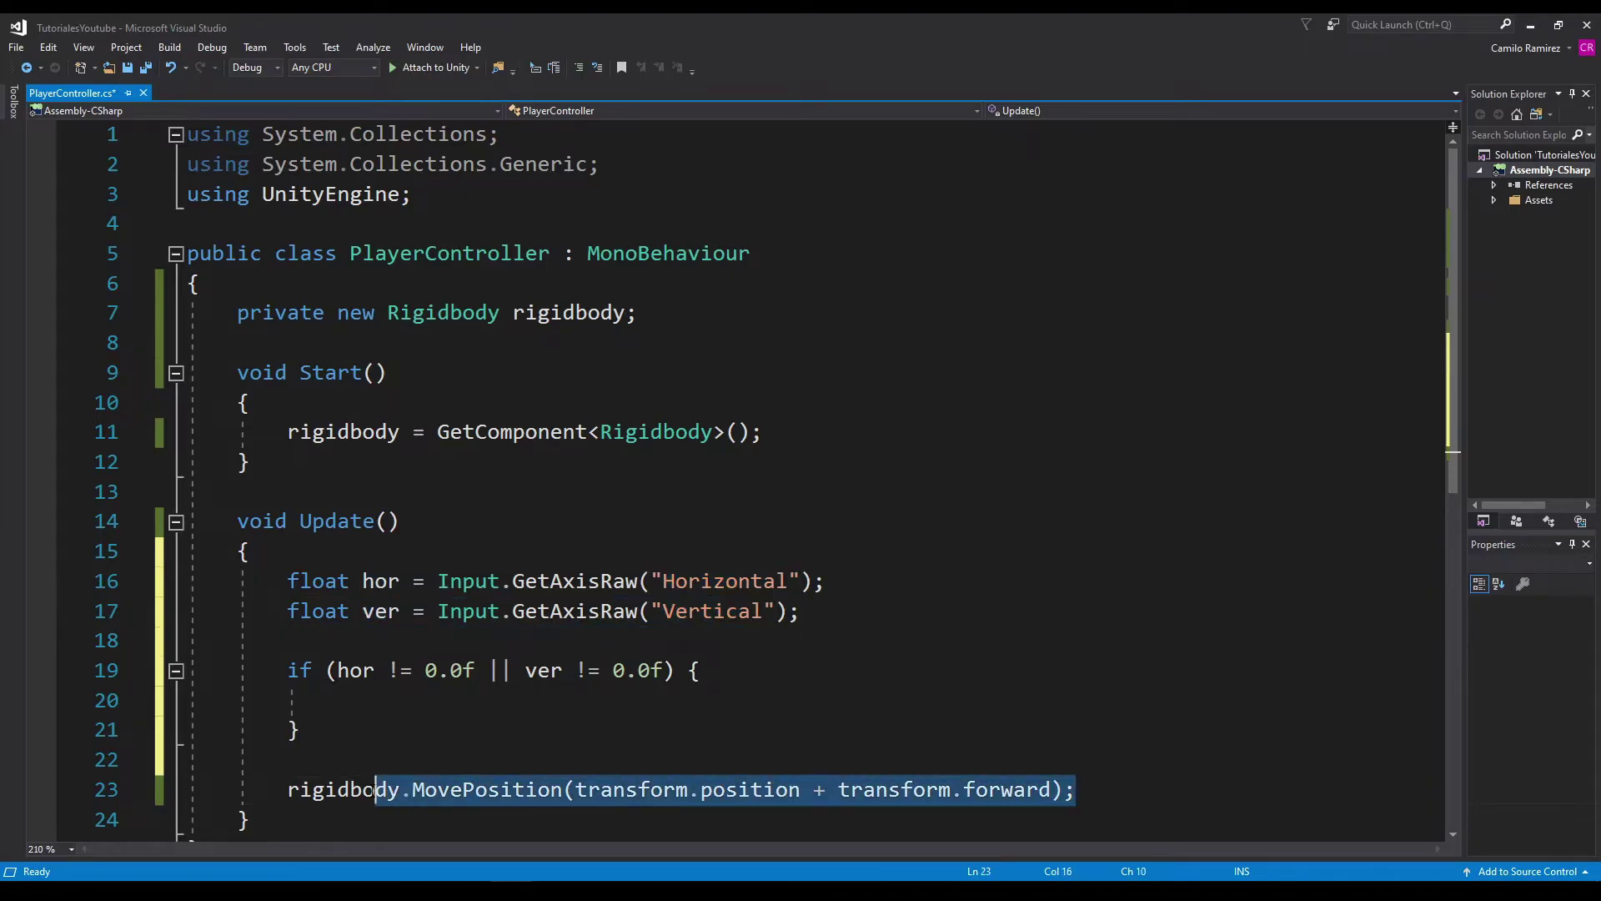
key("ctrl+x")
left_click(370, 699)
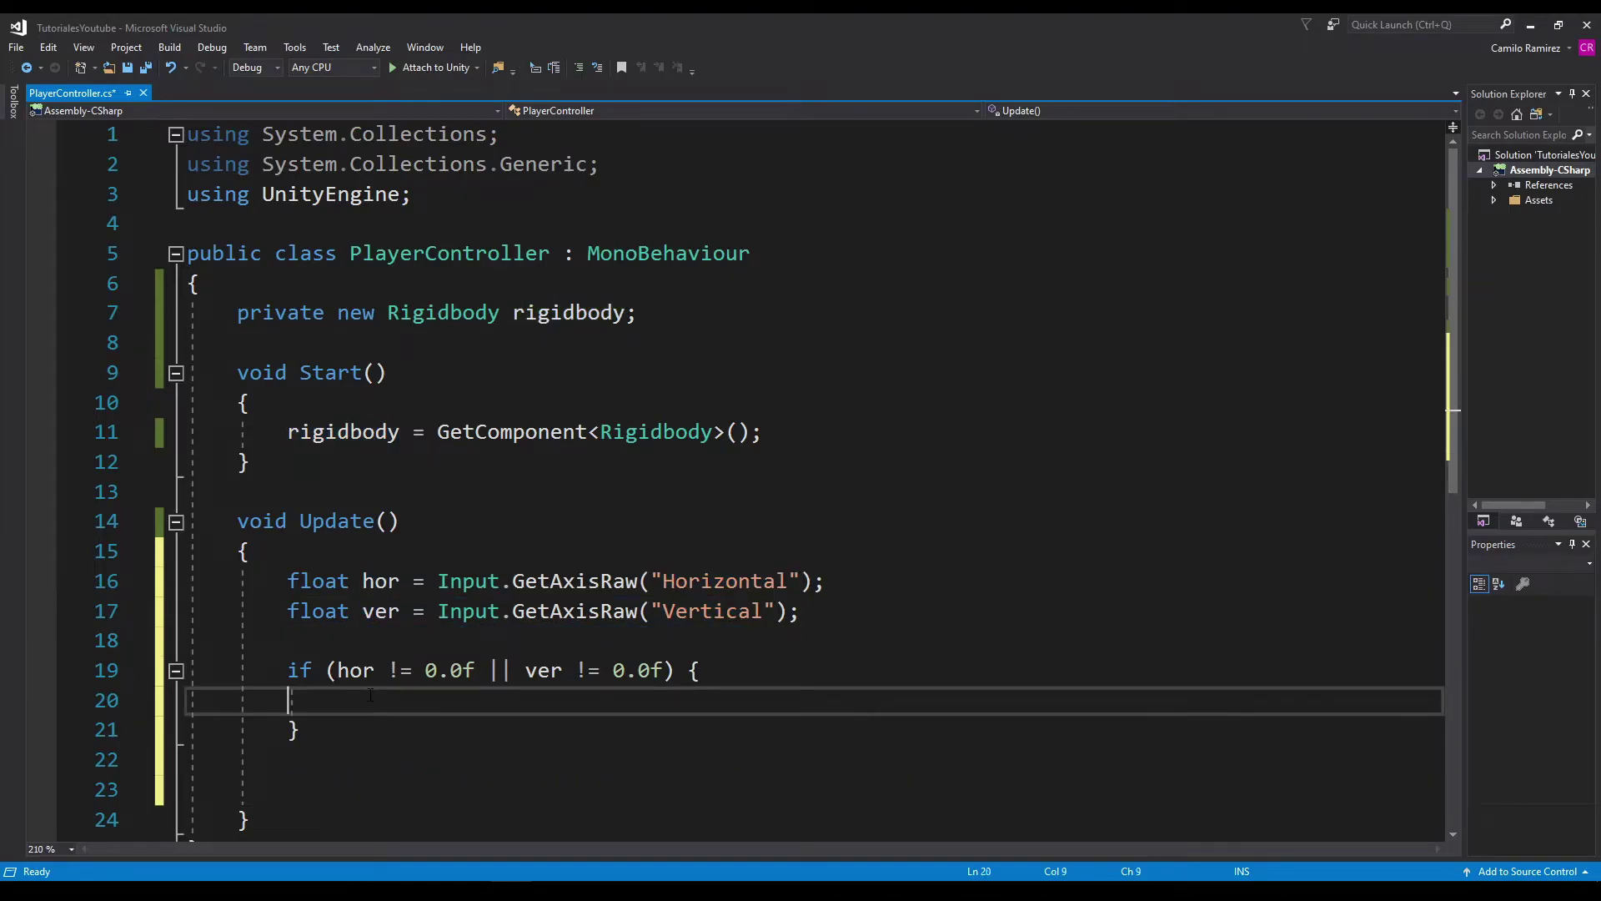
key("Tab")
key("ctrl+v")
left_click(744, 756)
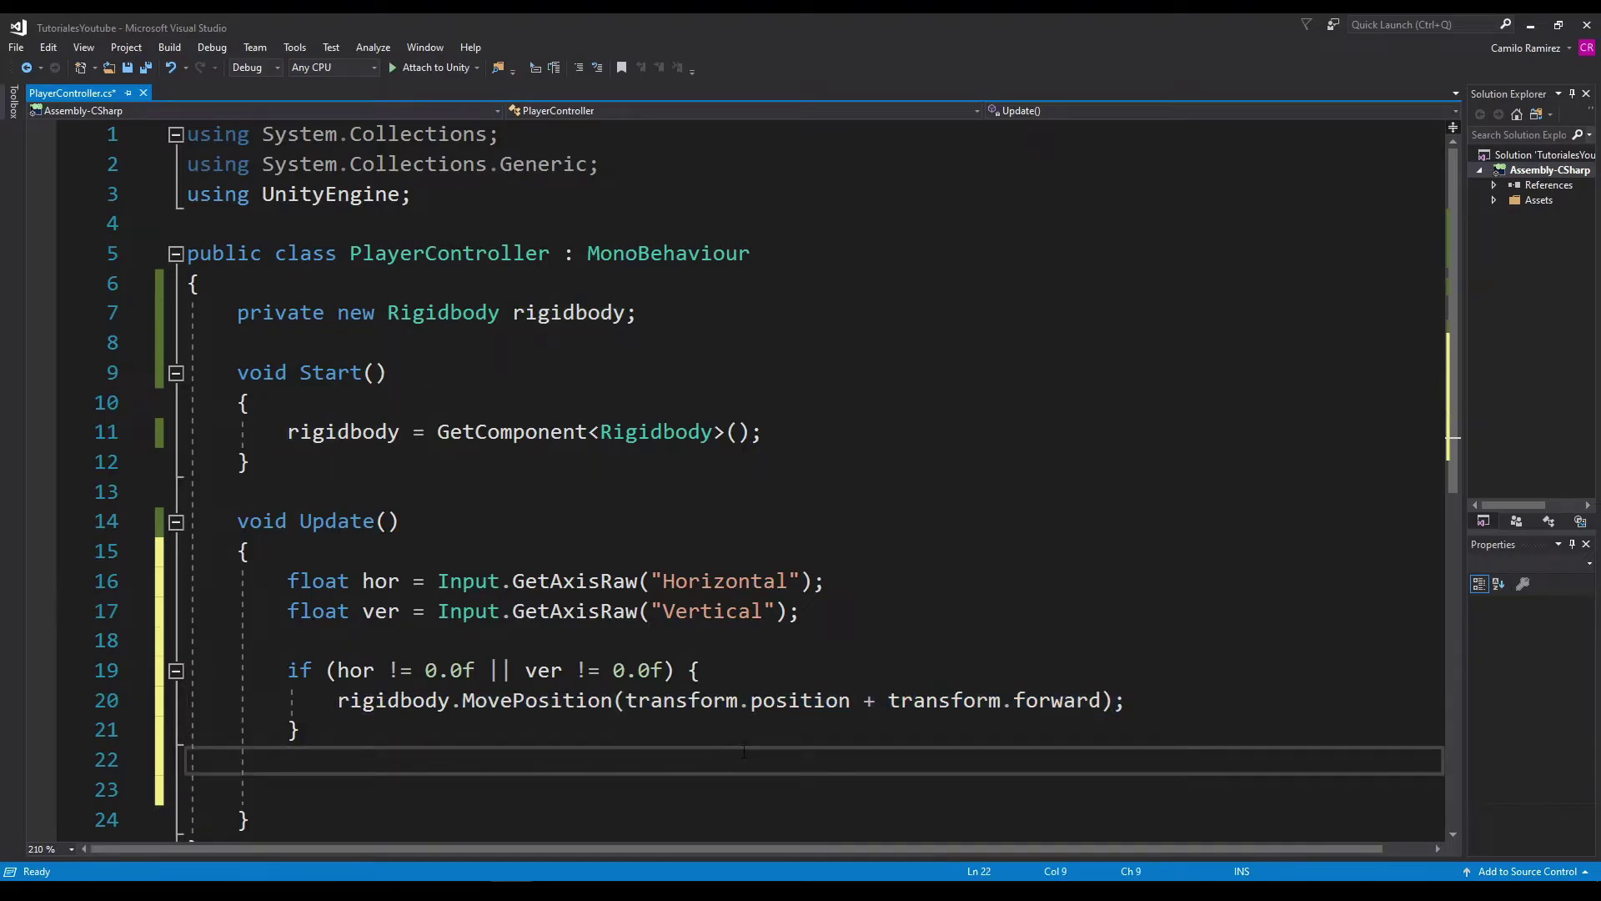
Remove leftover blank lines and start 'Vector3 dir =' above MovePosition inside the if block
key("ctrl+shift+l")
key("ctrl+shift+l")
left_click_drag(288, 670, 357, 722)
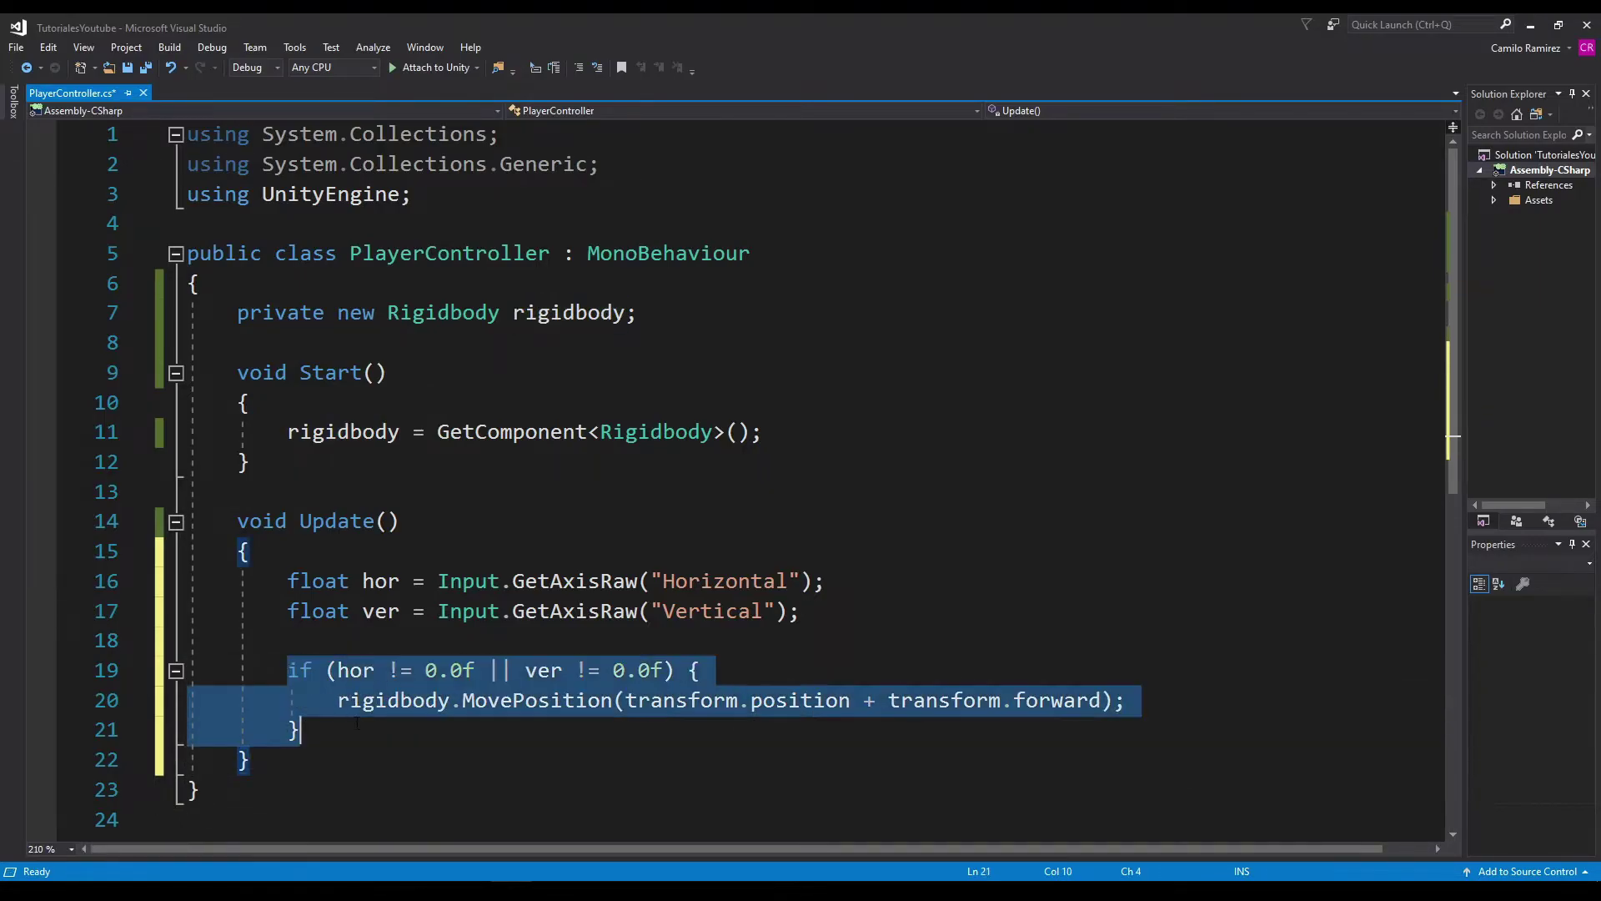
left_click(426, 702)
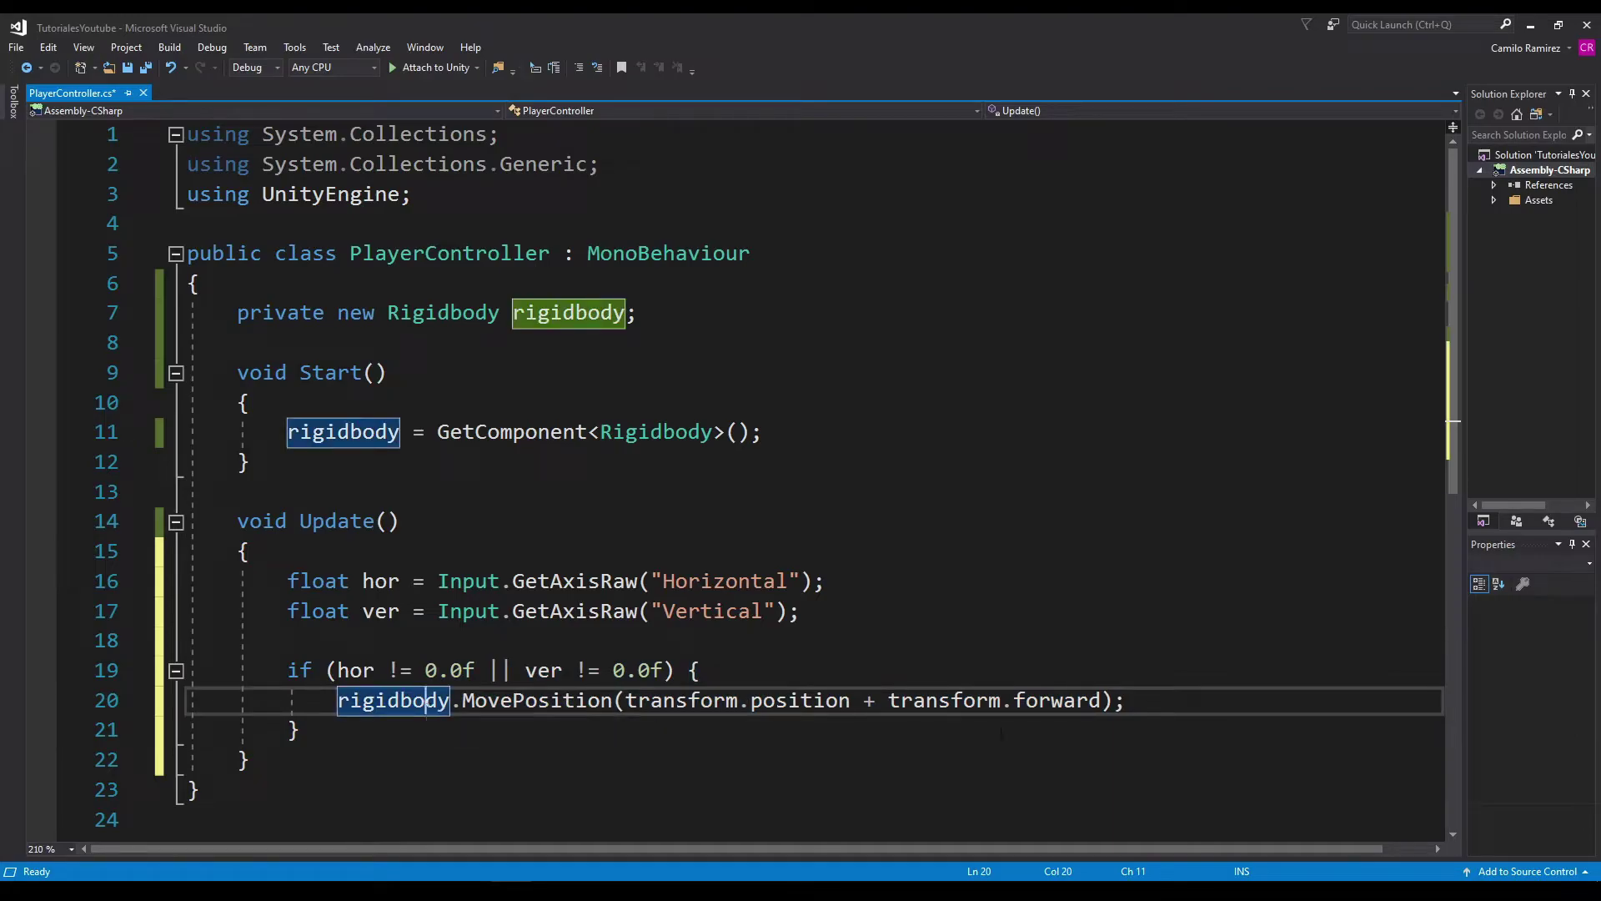
left_click(1141, 699)
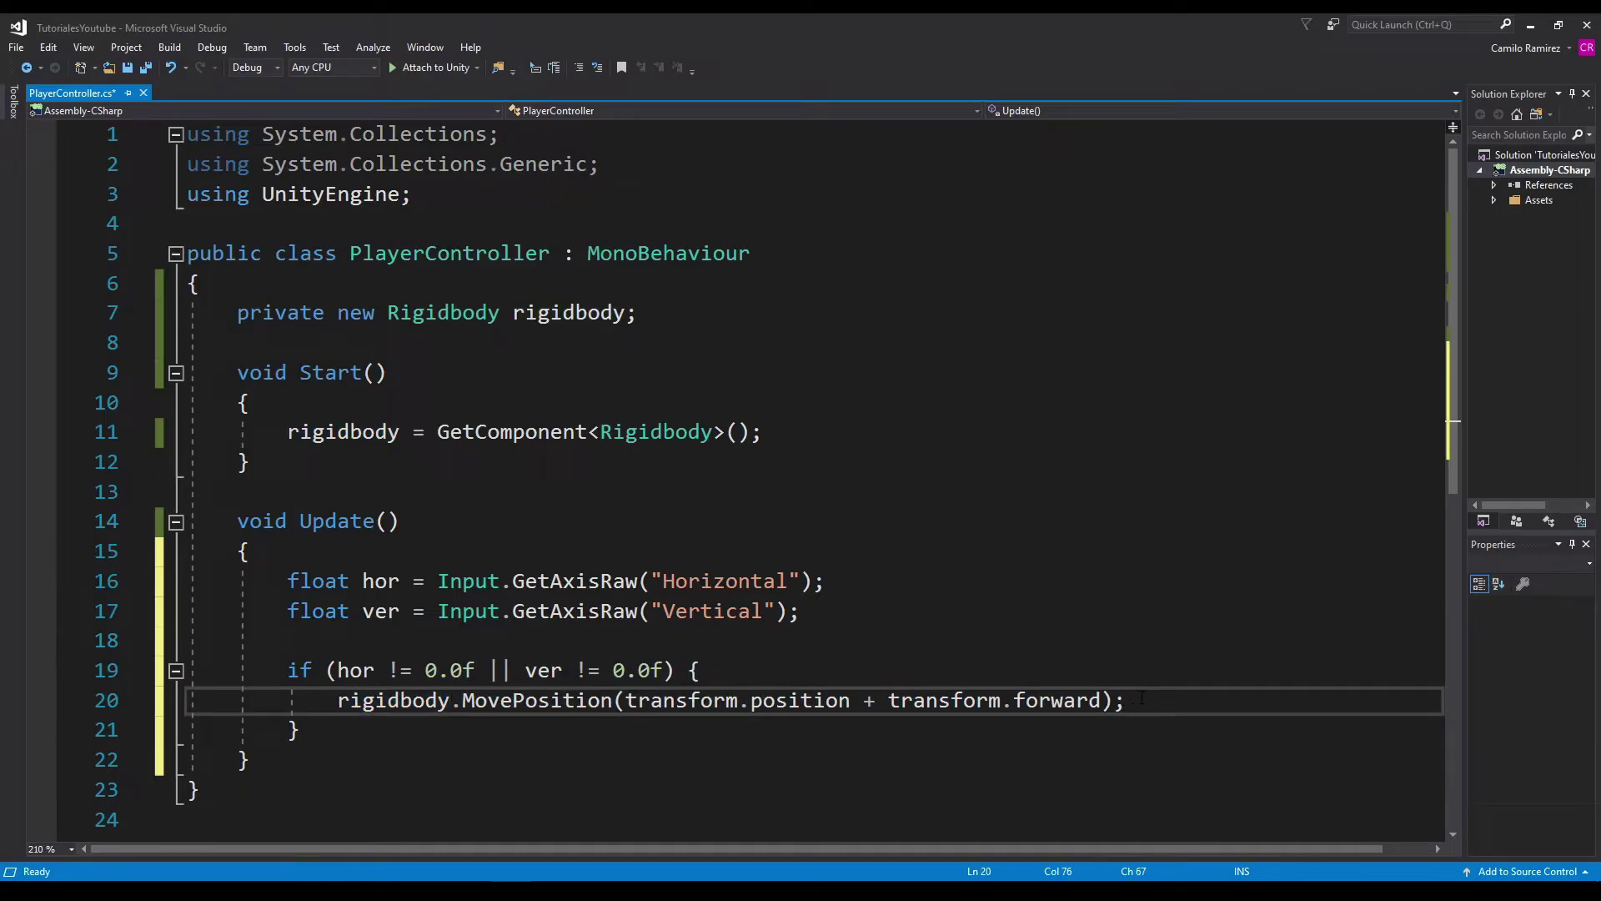
key("Up")
key("Return")
key("Return")
key("Up")
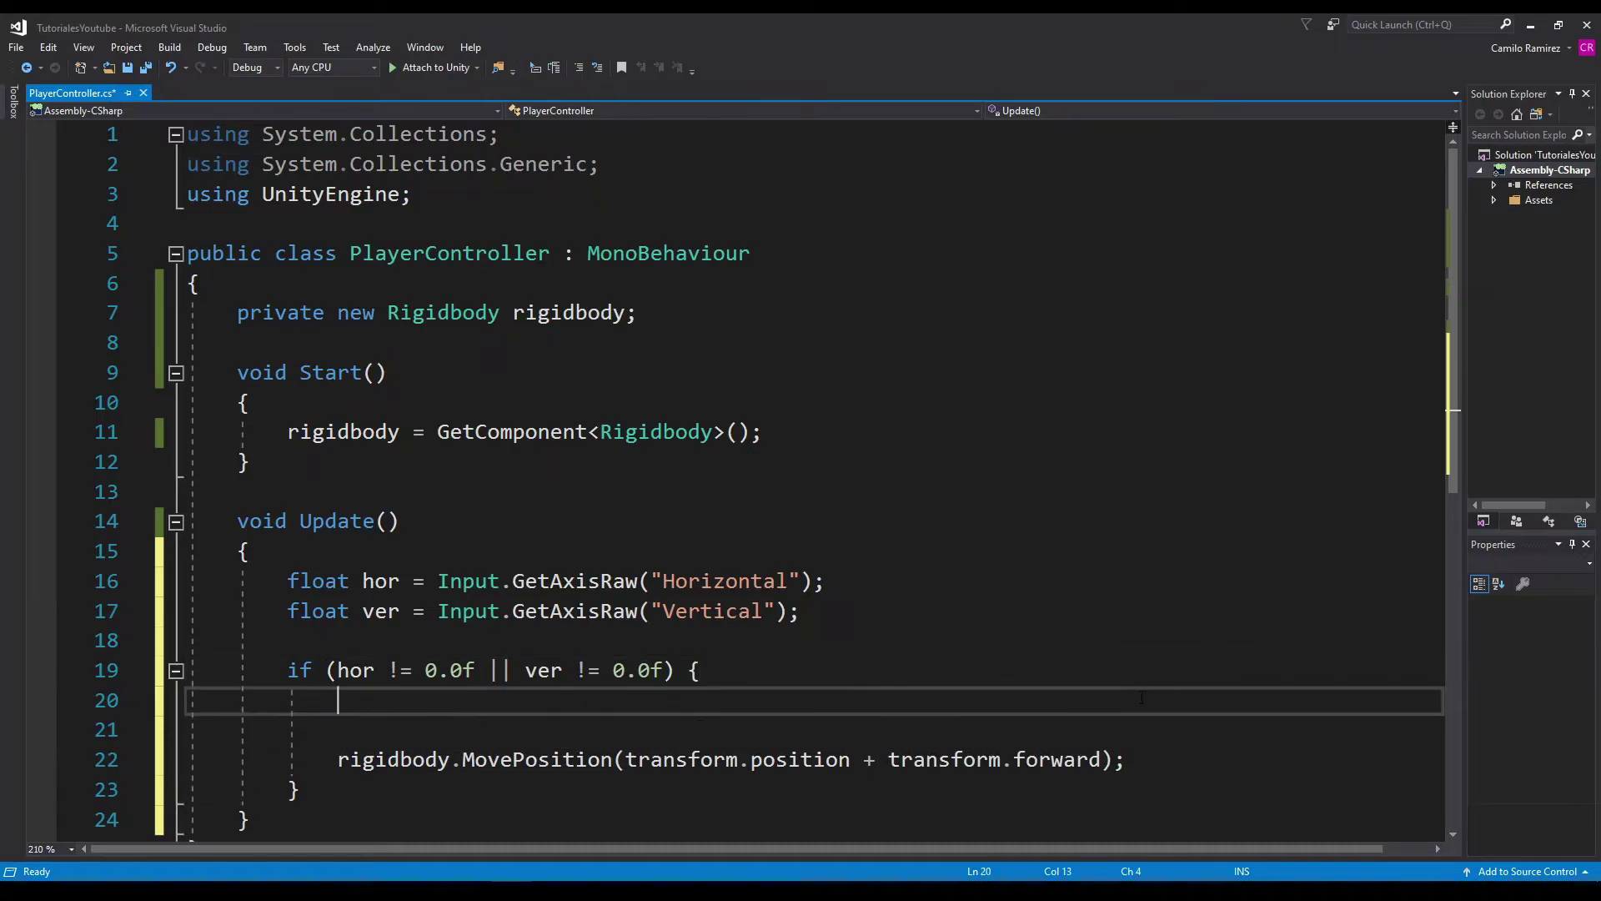
type("Ve")
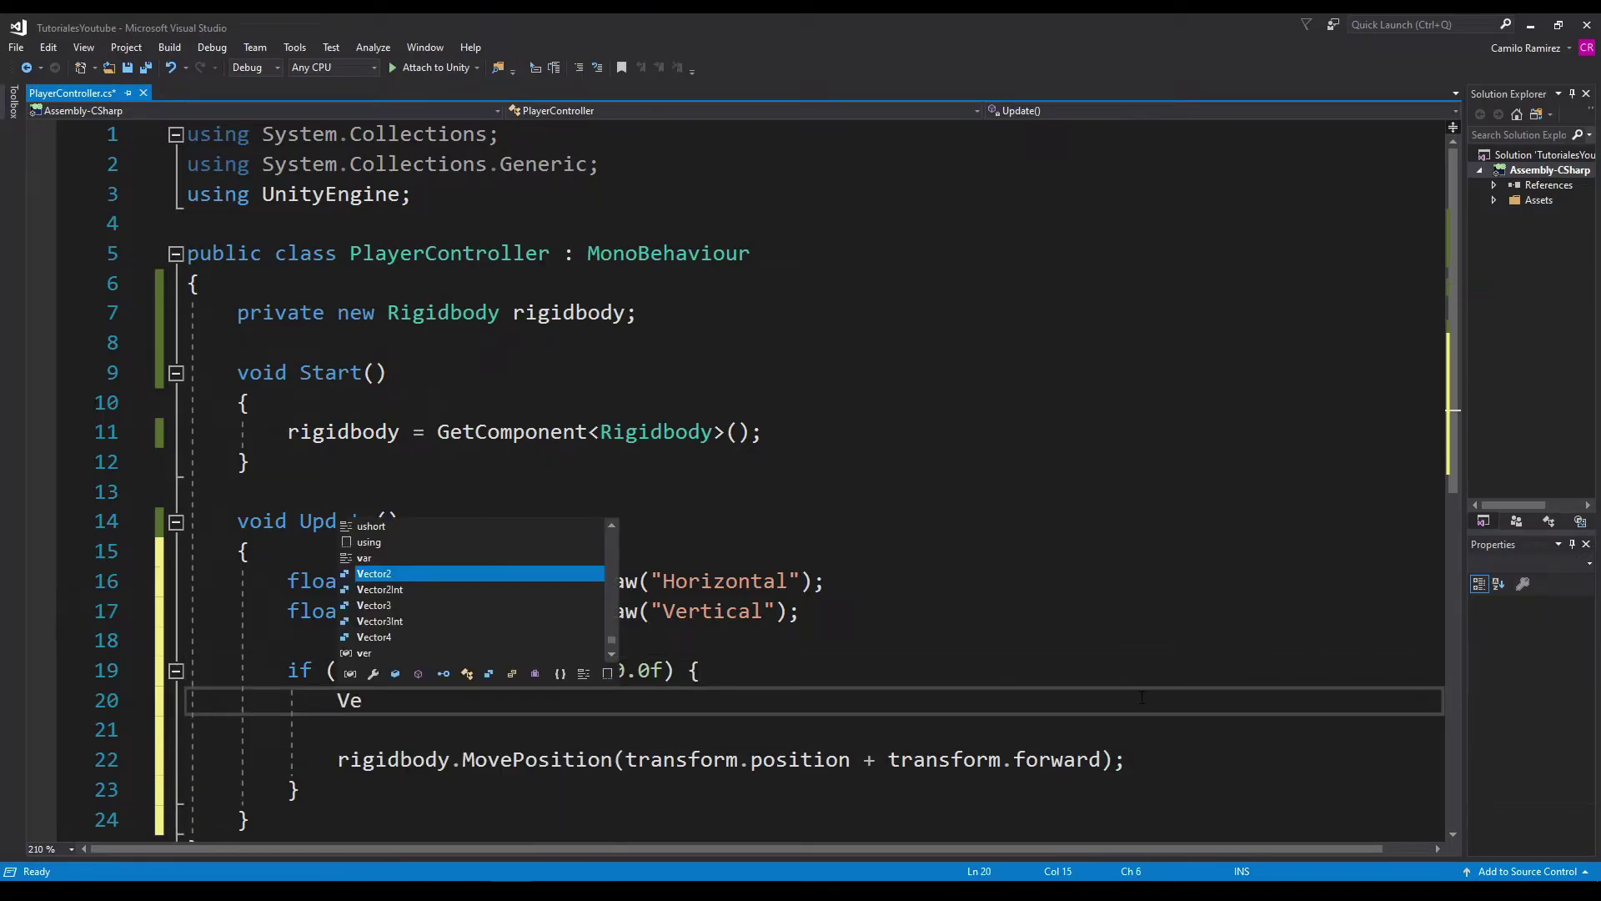
type("ctor3 di")
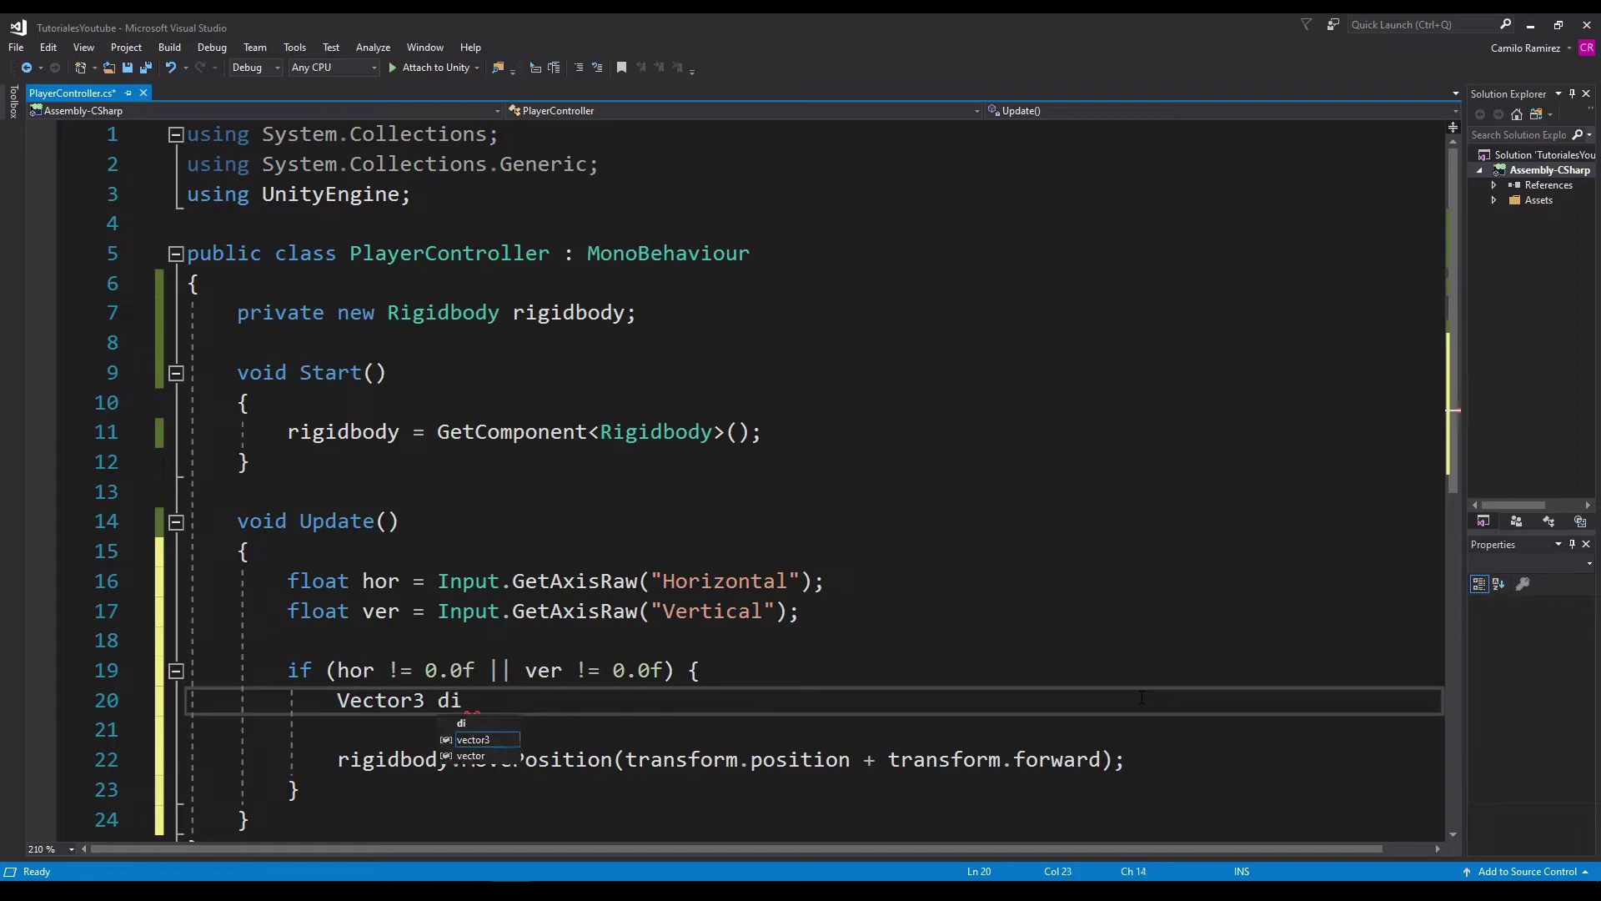
type("r =")
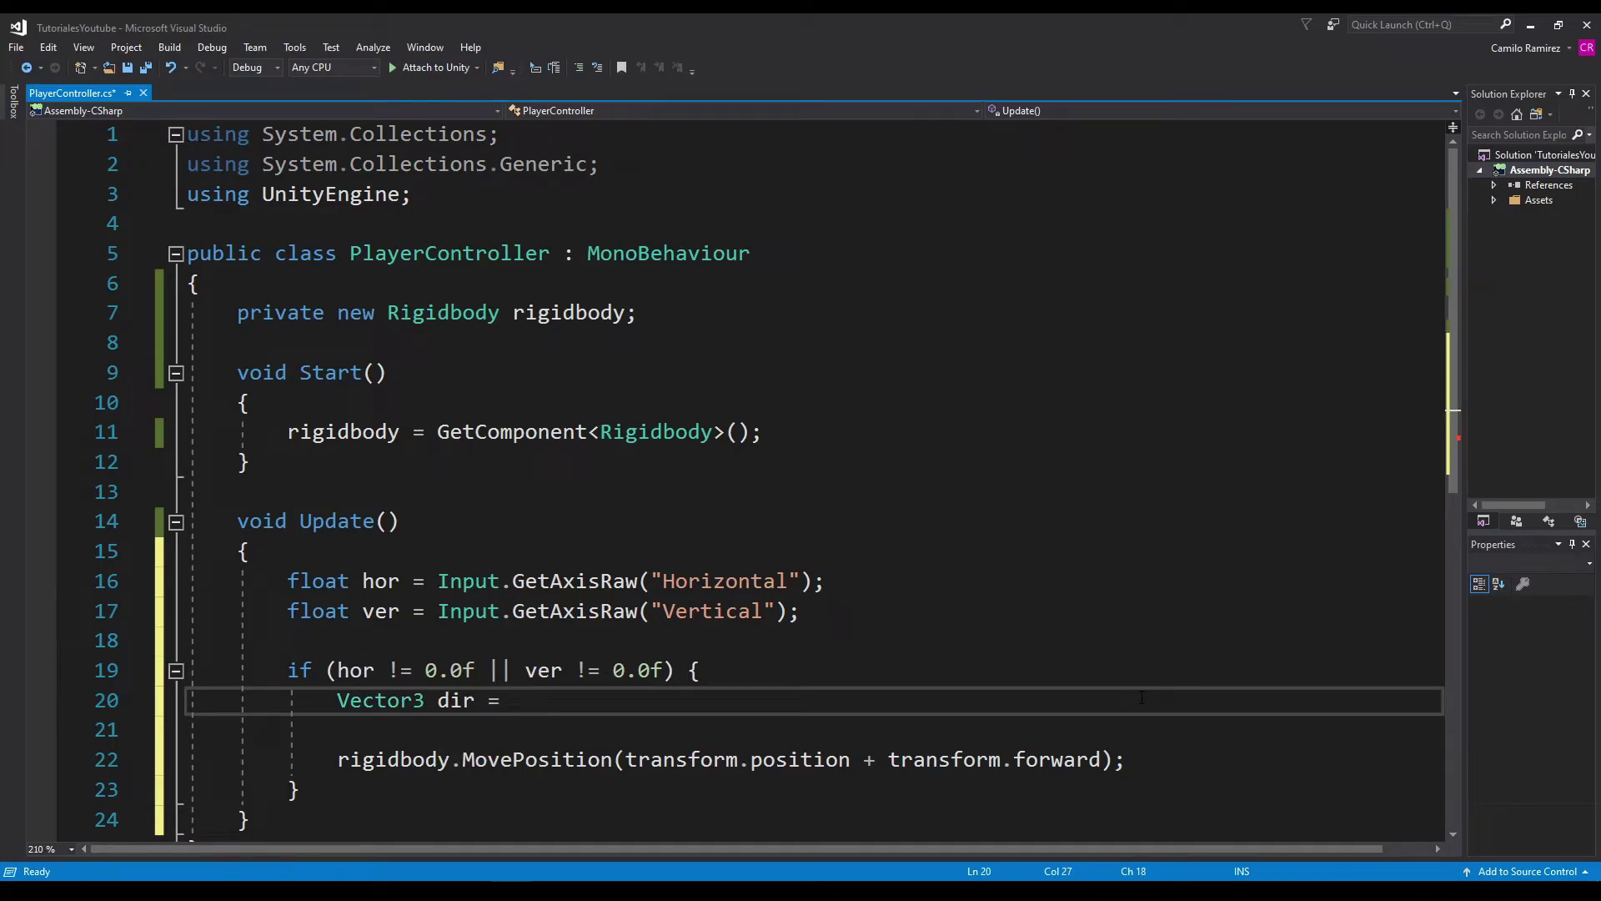
Highlight the Vertical GetAxisRaw call and transform.forward for reference, then bring Unity forward
left_click_drag(799, 611, 439, 612)
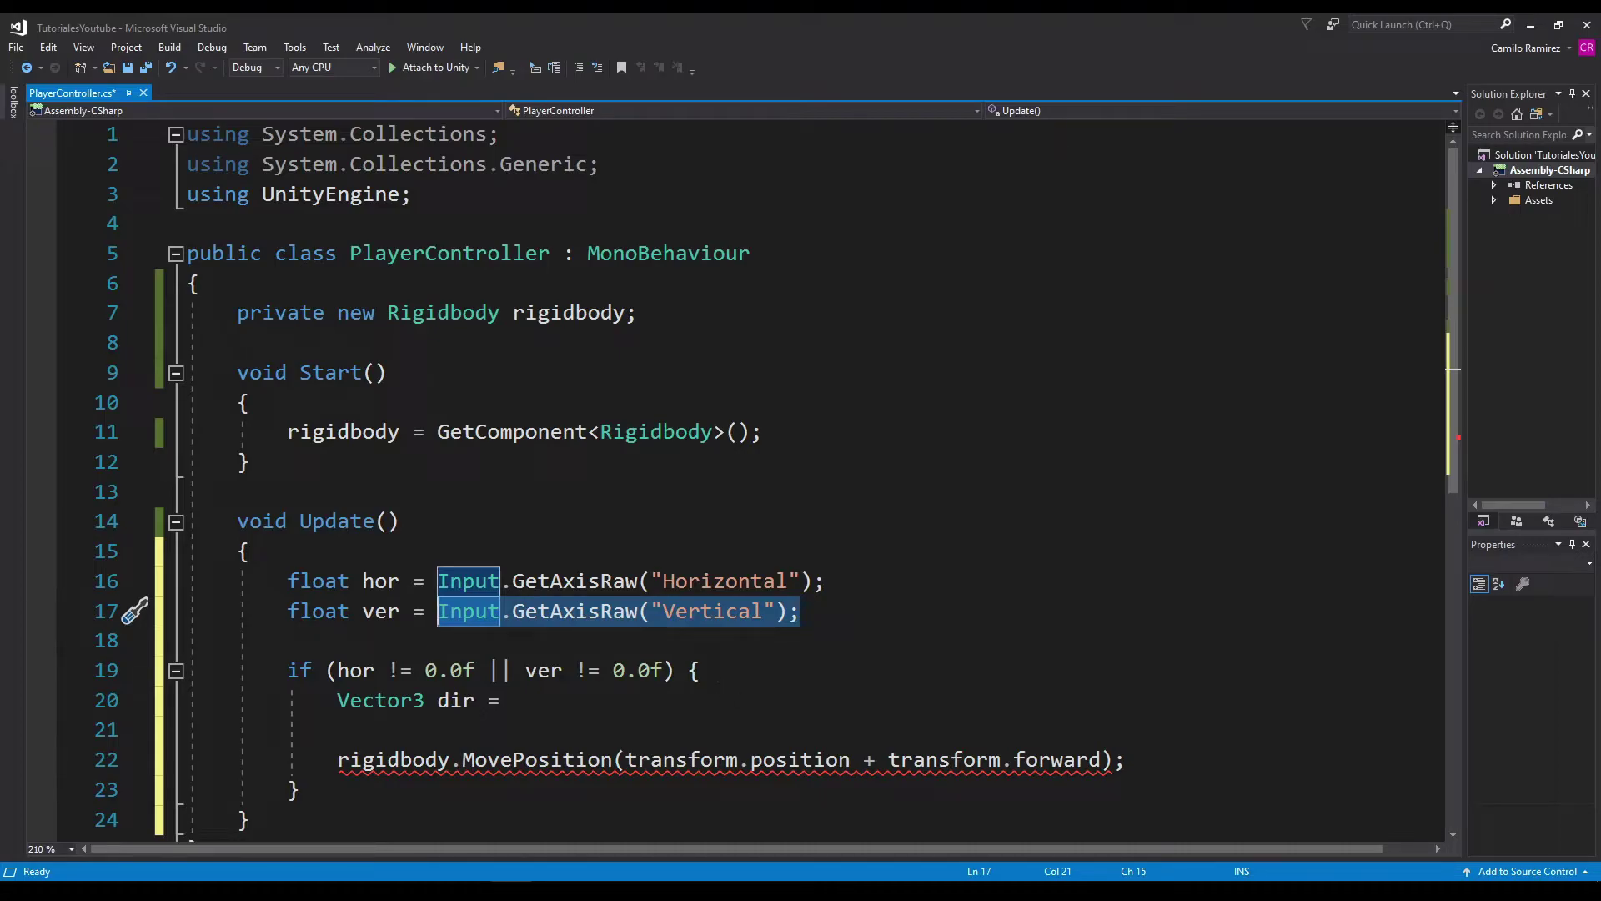
left_click_drag(788, 611, 438, 611)
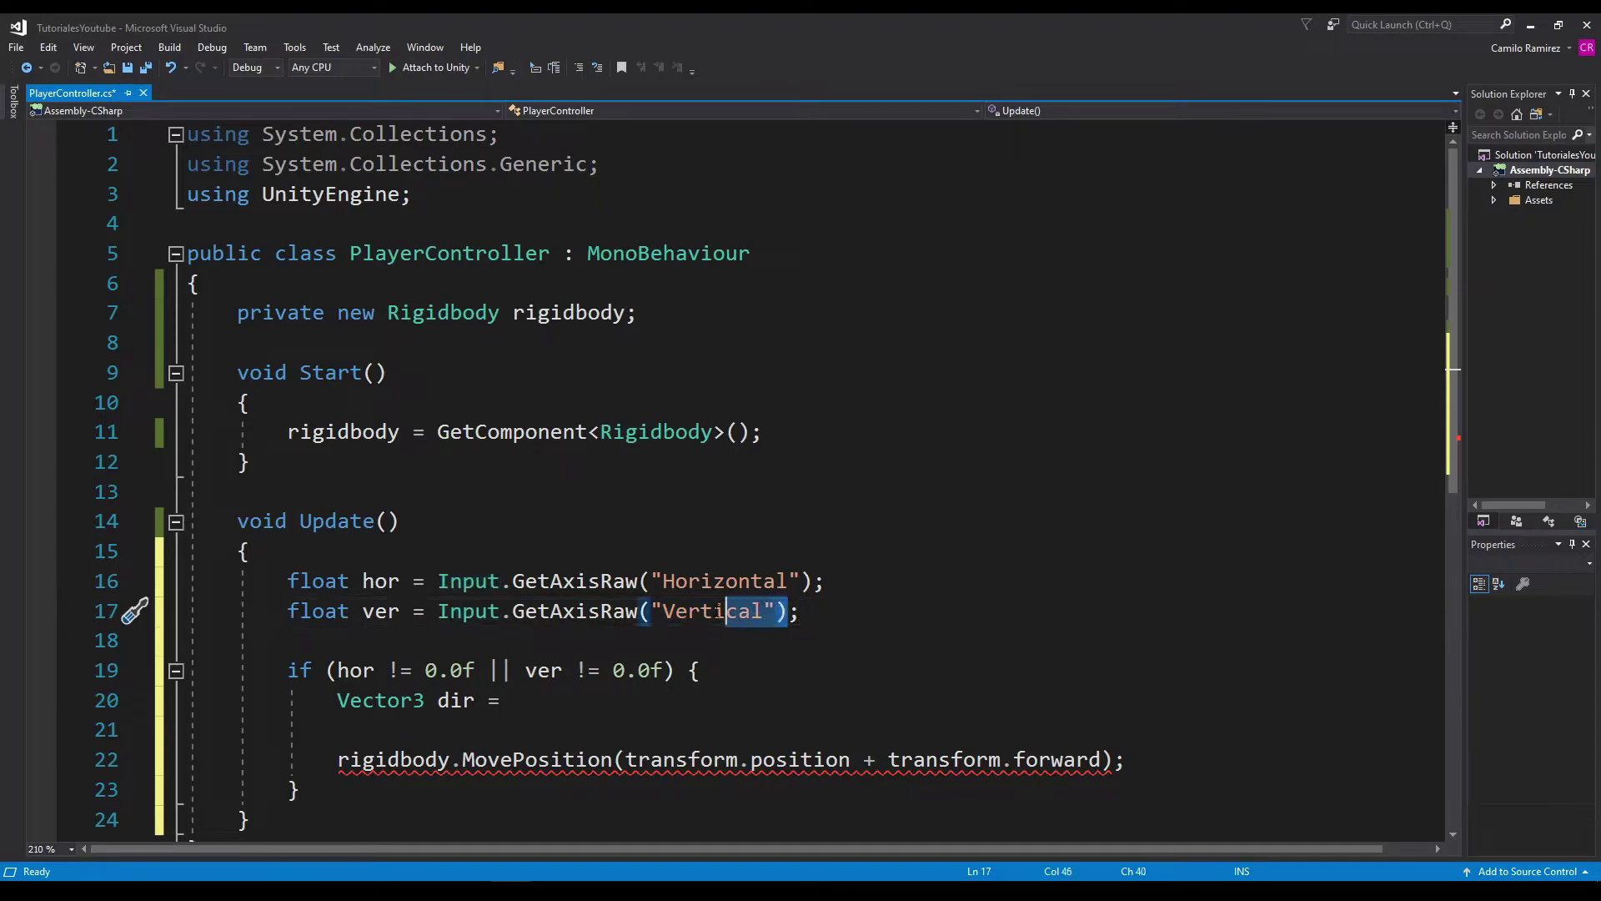
left_click(513, 700)
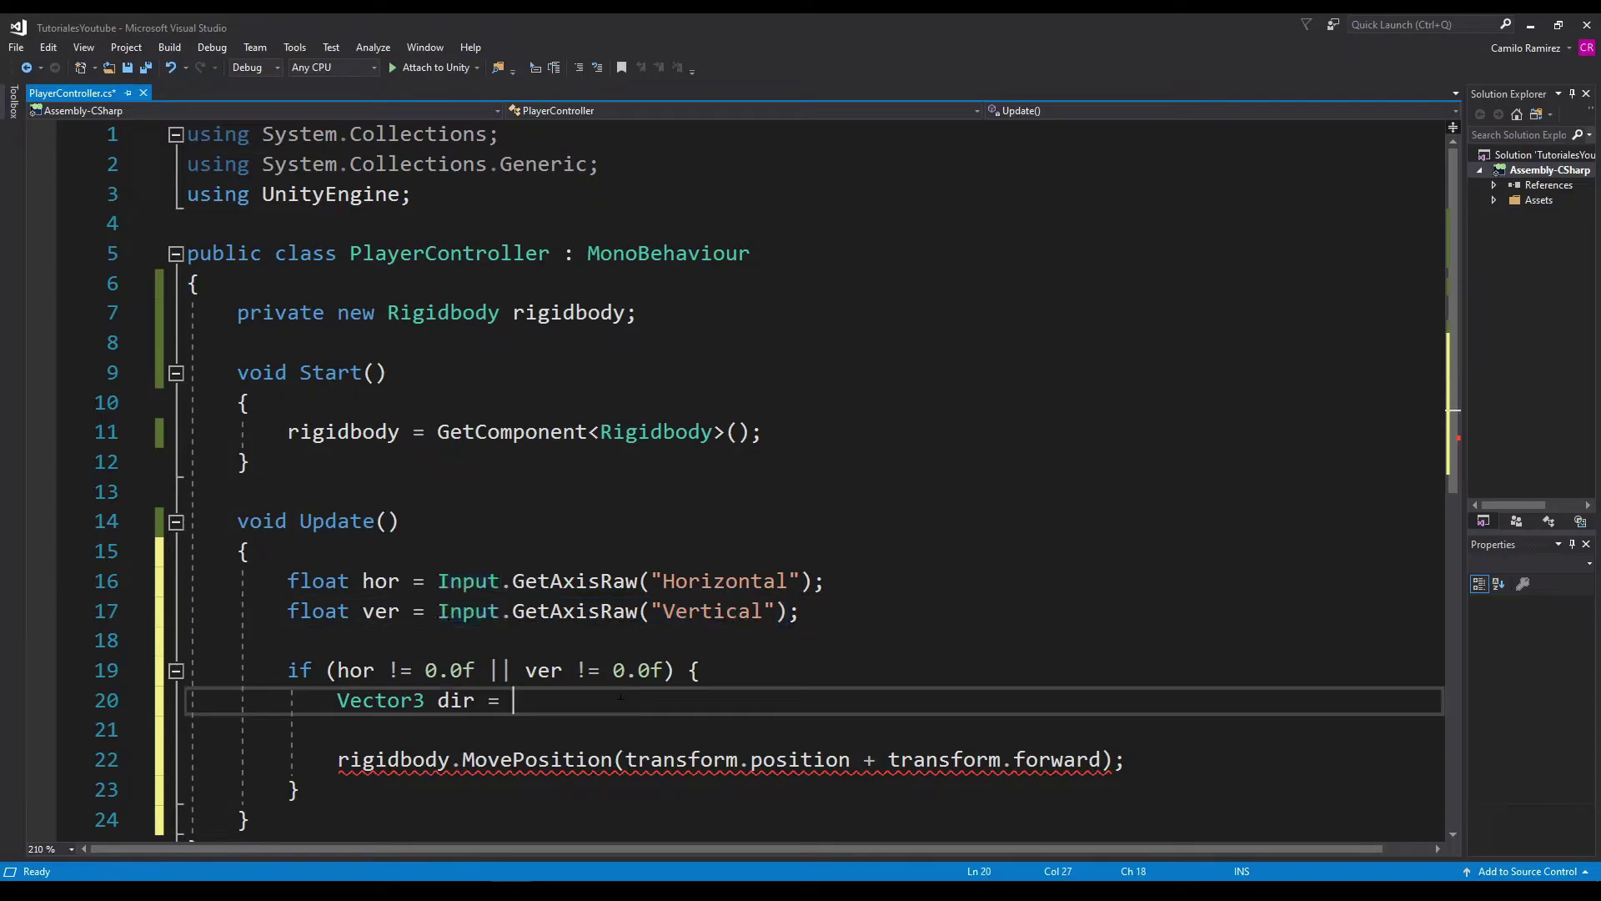
left_click_drag(888, 761, 1103, 760)
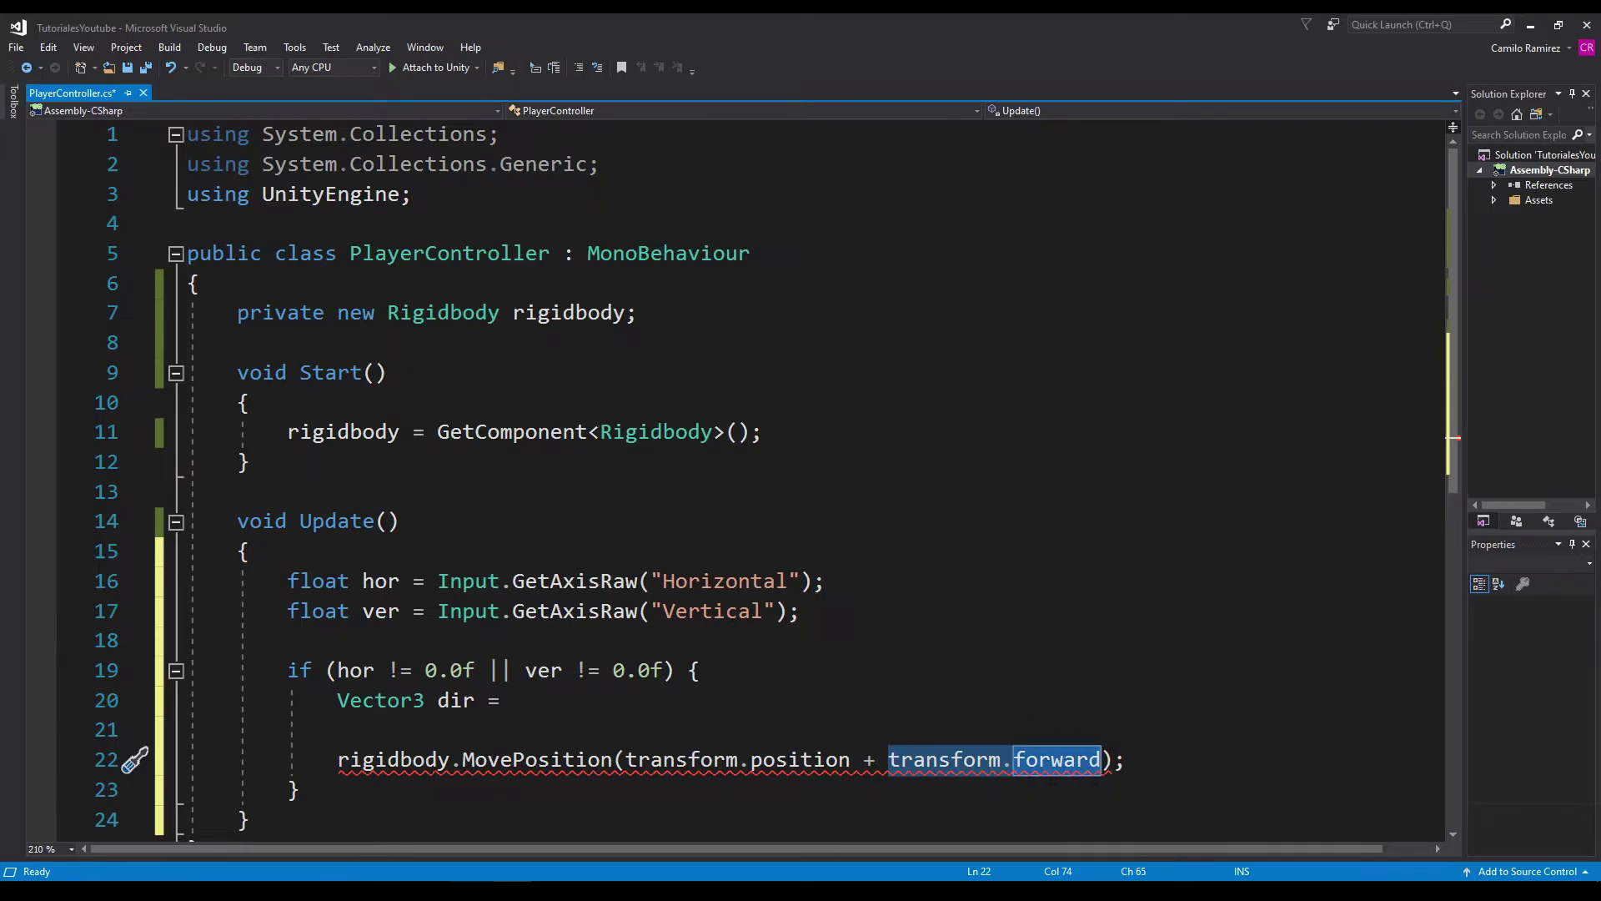
key("alt+Tab")
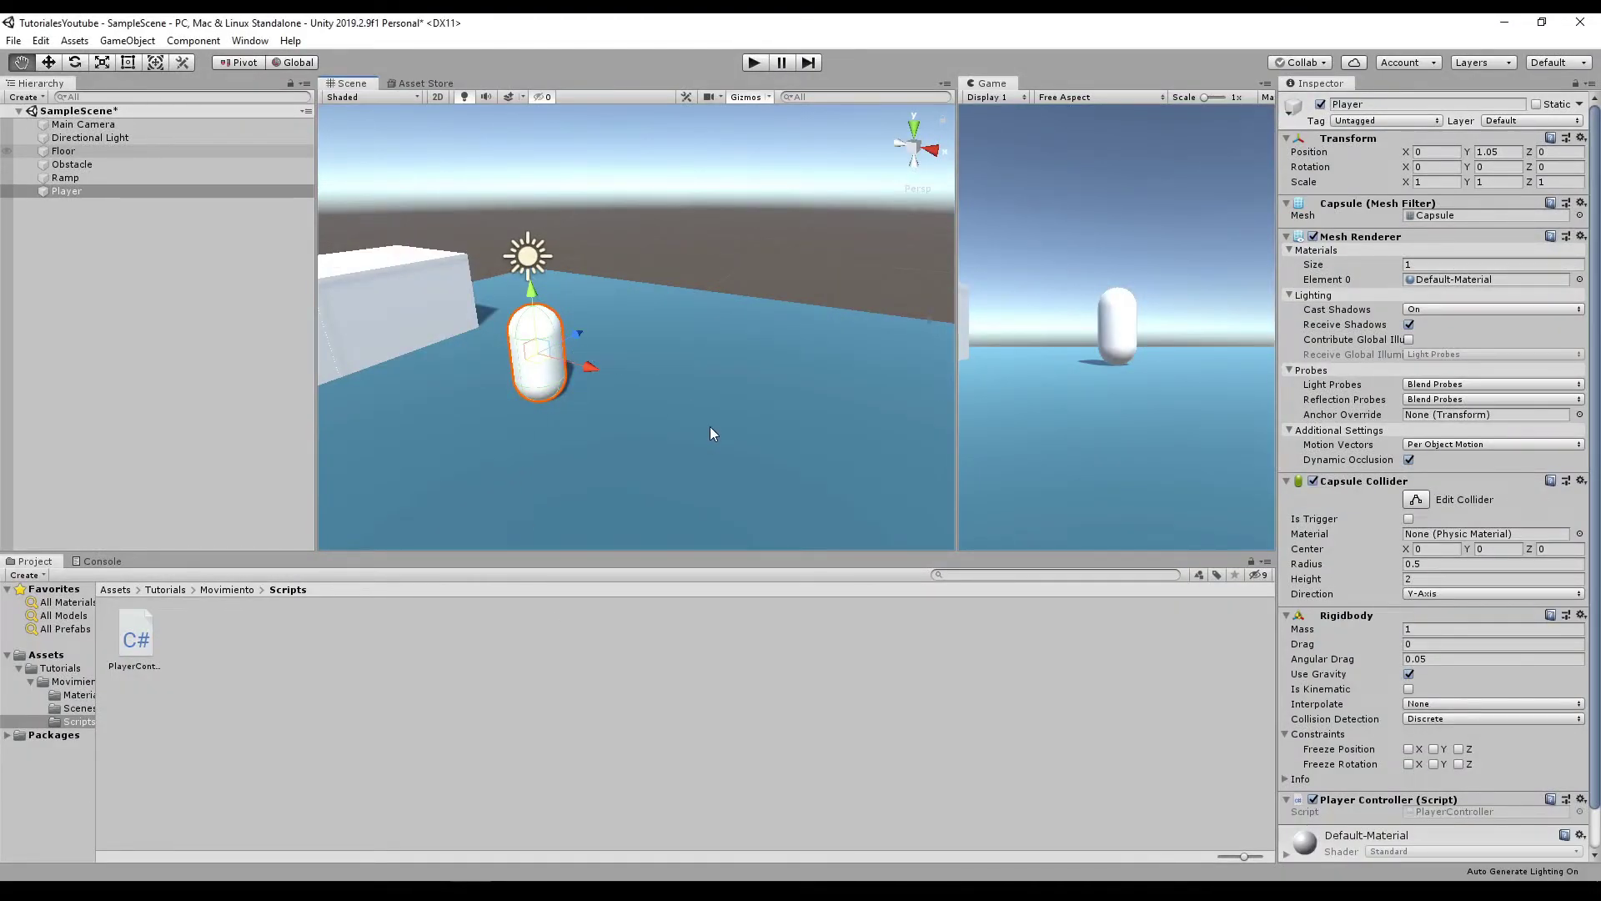
Extend line 20 to read Vector3 dir = transform.forward * ver +
key("alt+Tab")
left_click(513, 700)
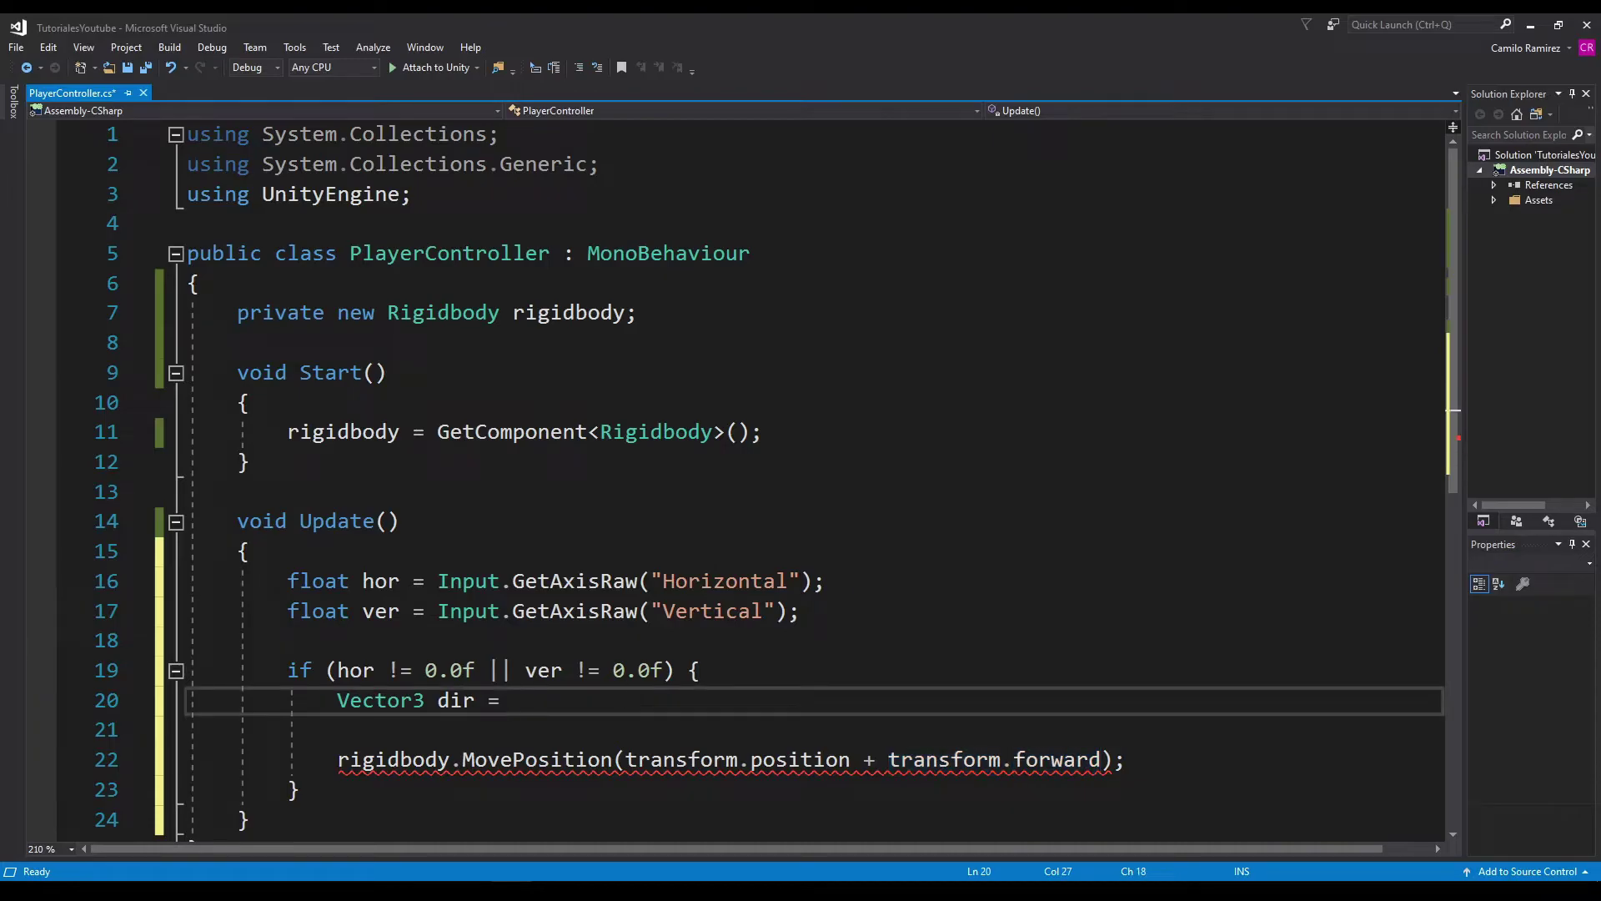
type("transform")
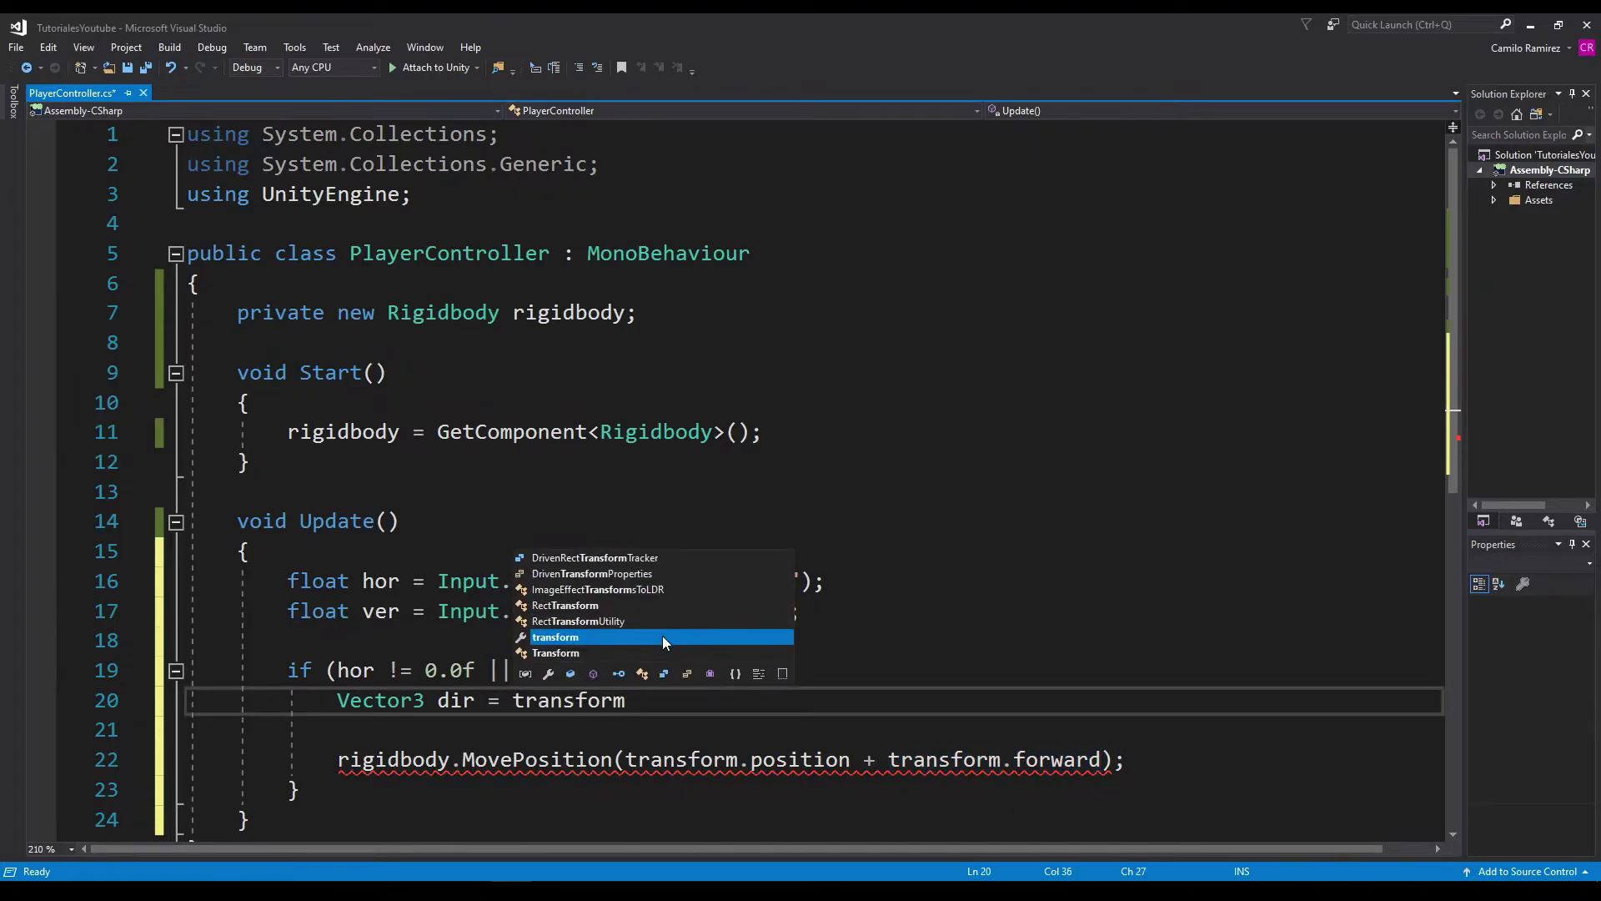
type(".foward")
key("Tab")
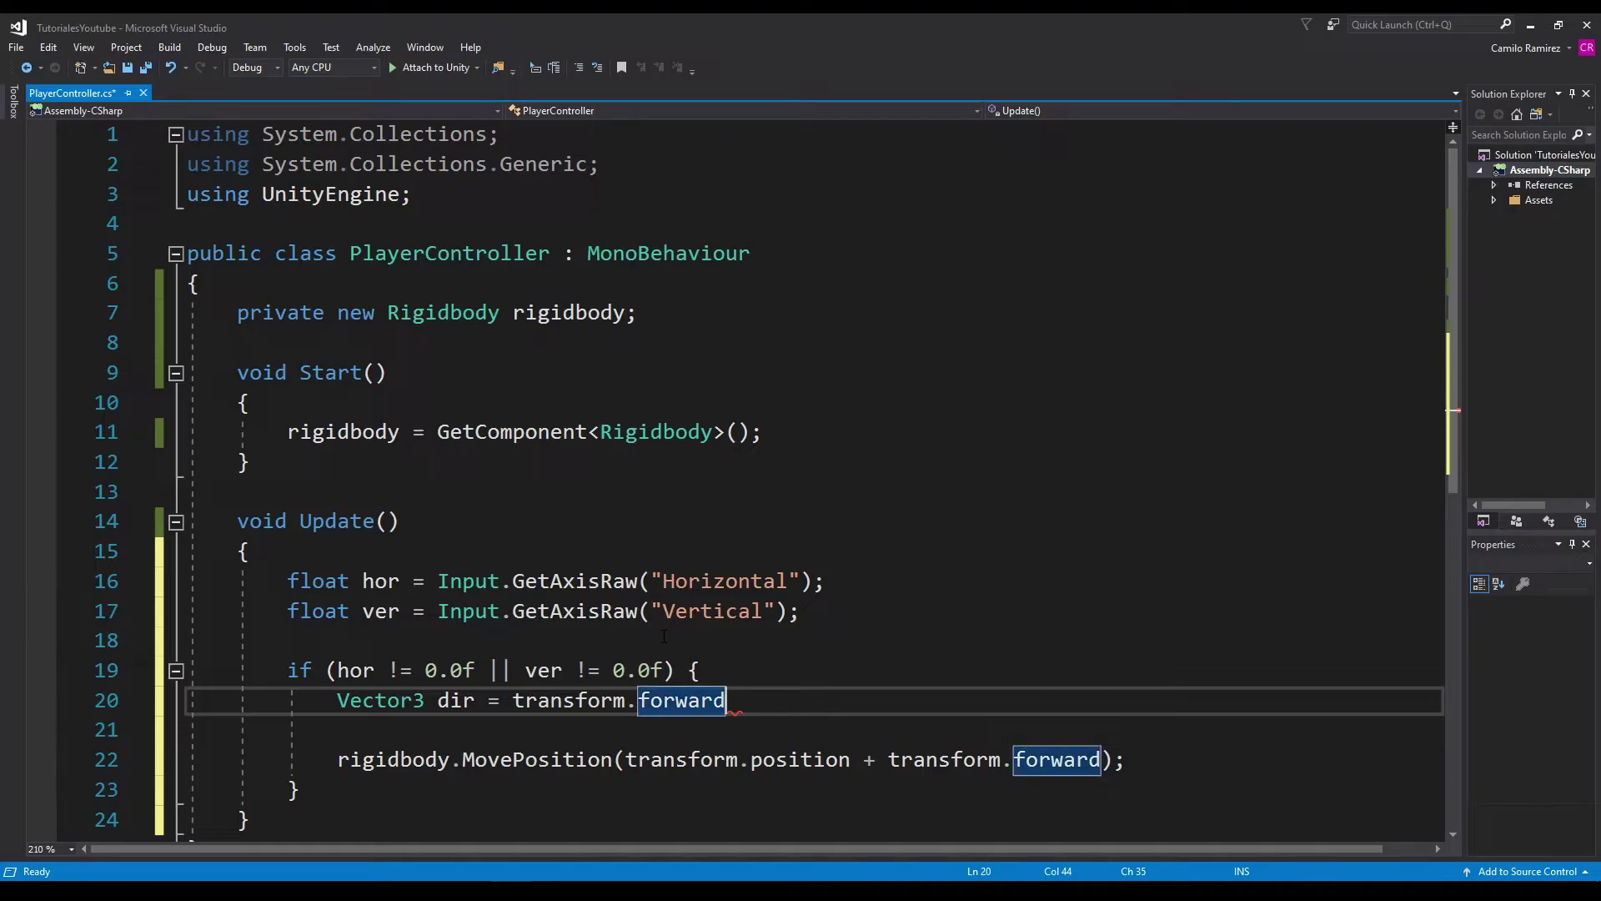
type("* ")
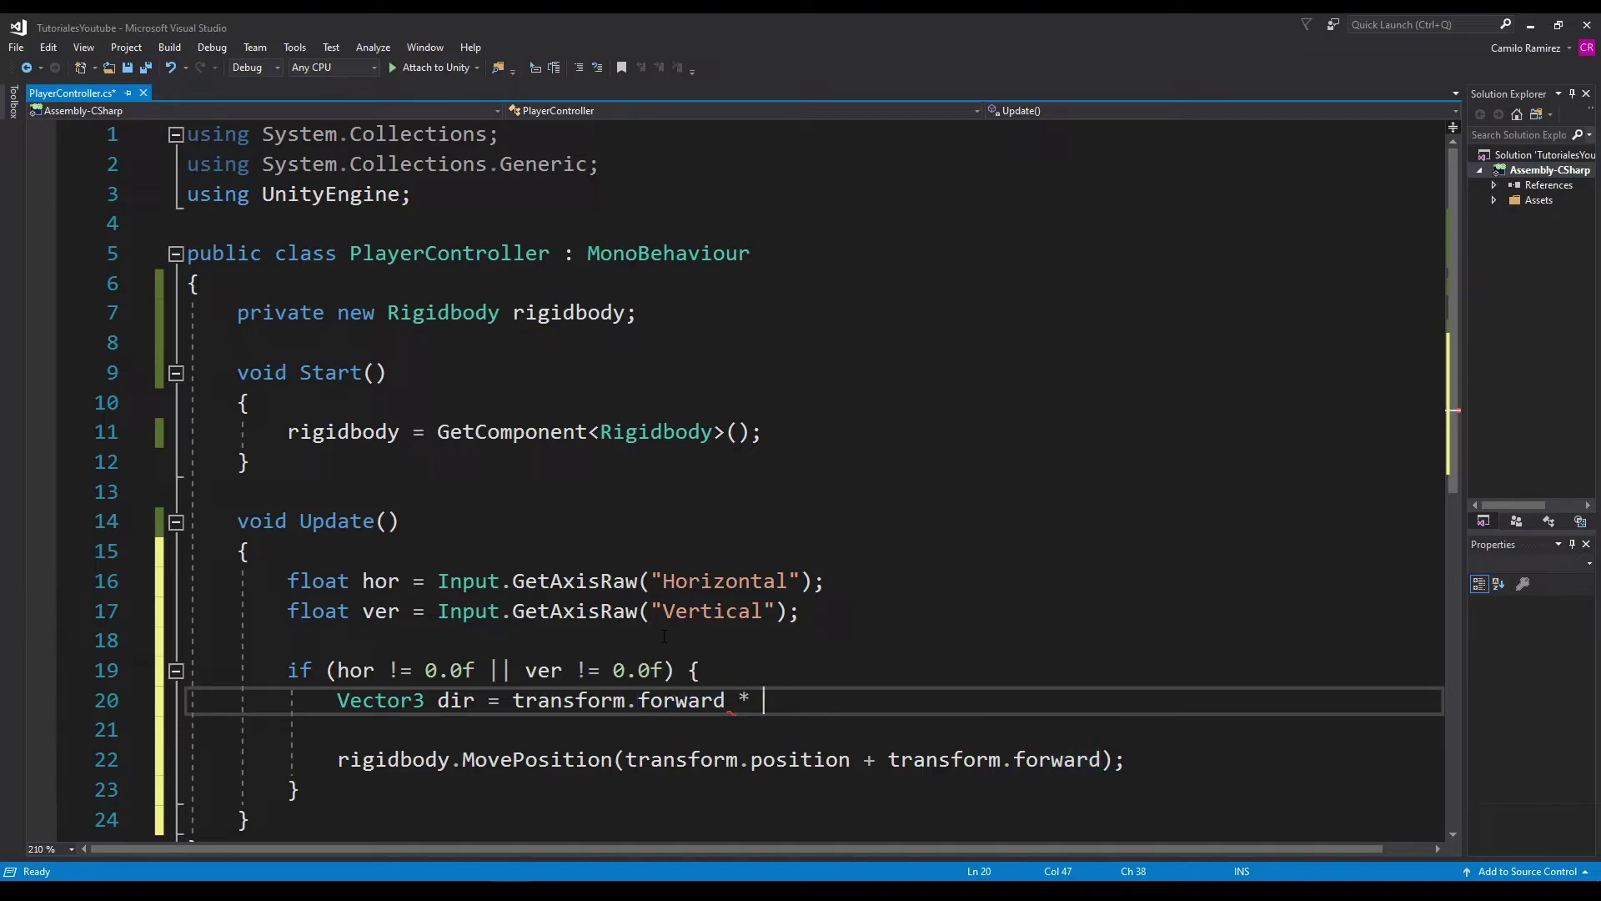
type("br")
key("BackSpace")
key("BackSpace")
type("ver")
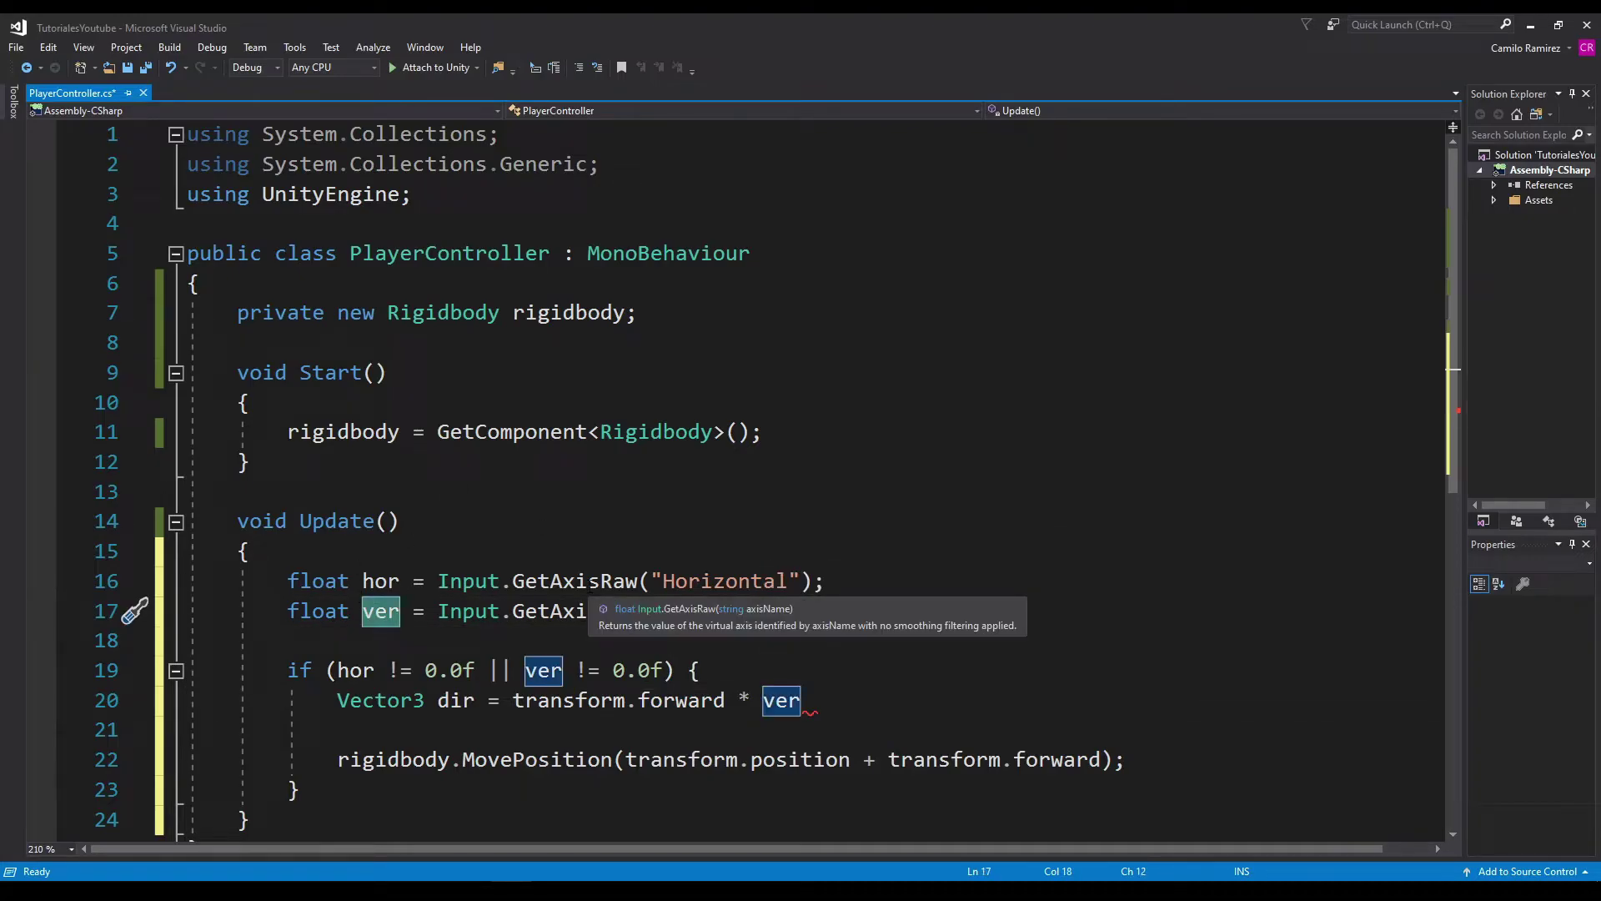
left_click(1116, 700)
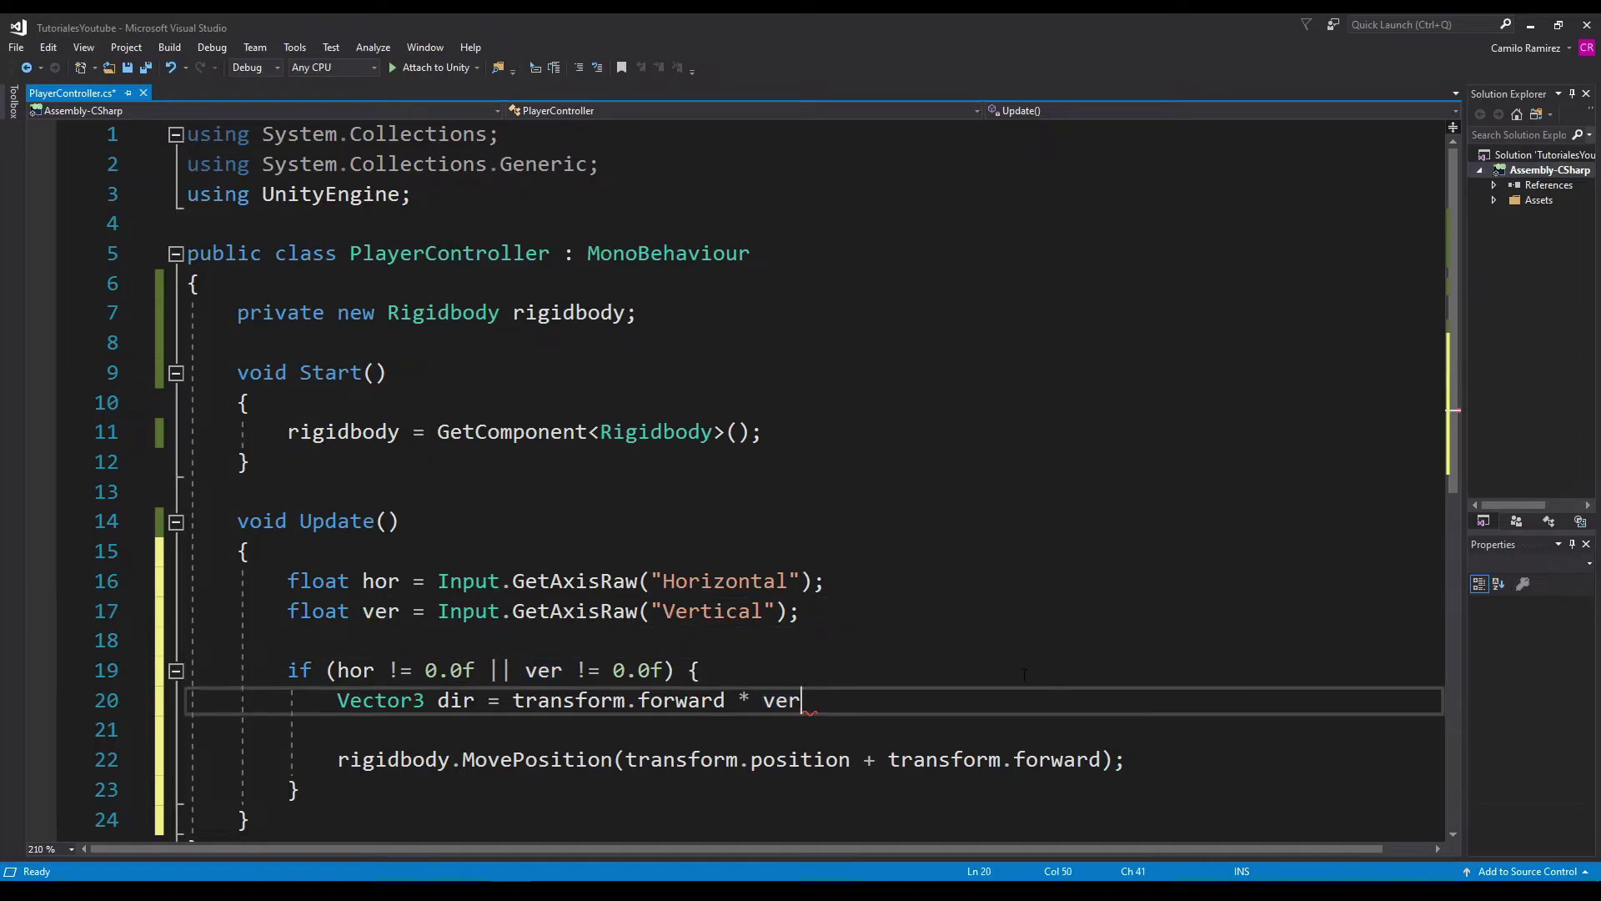
type(" +")
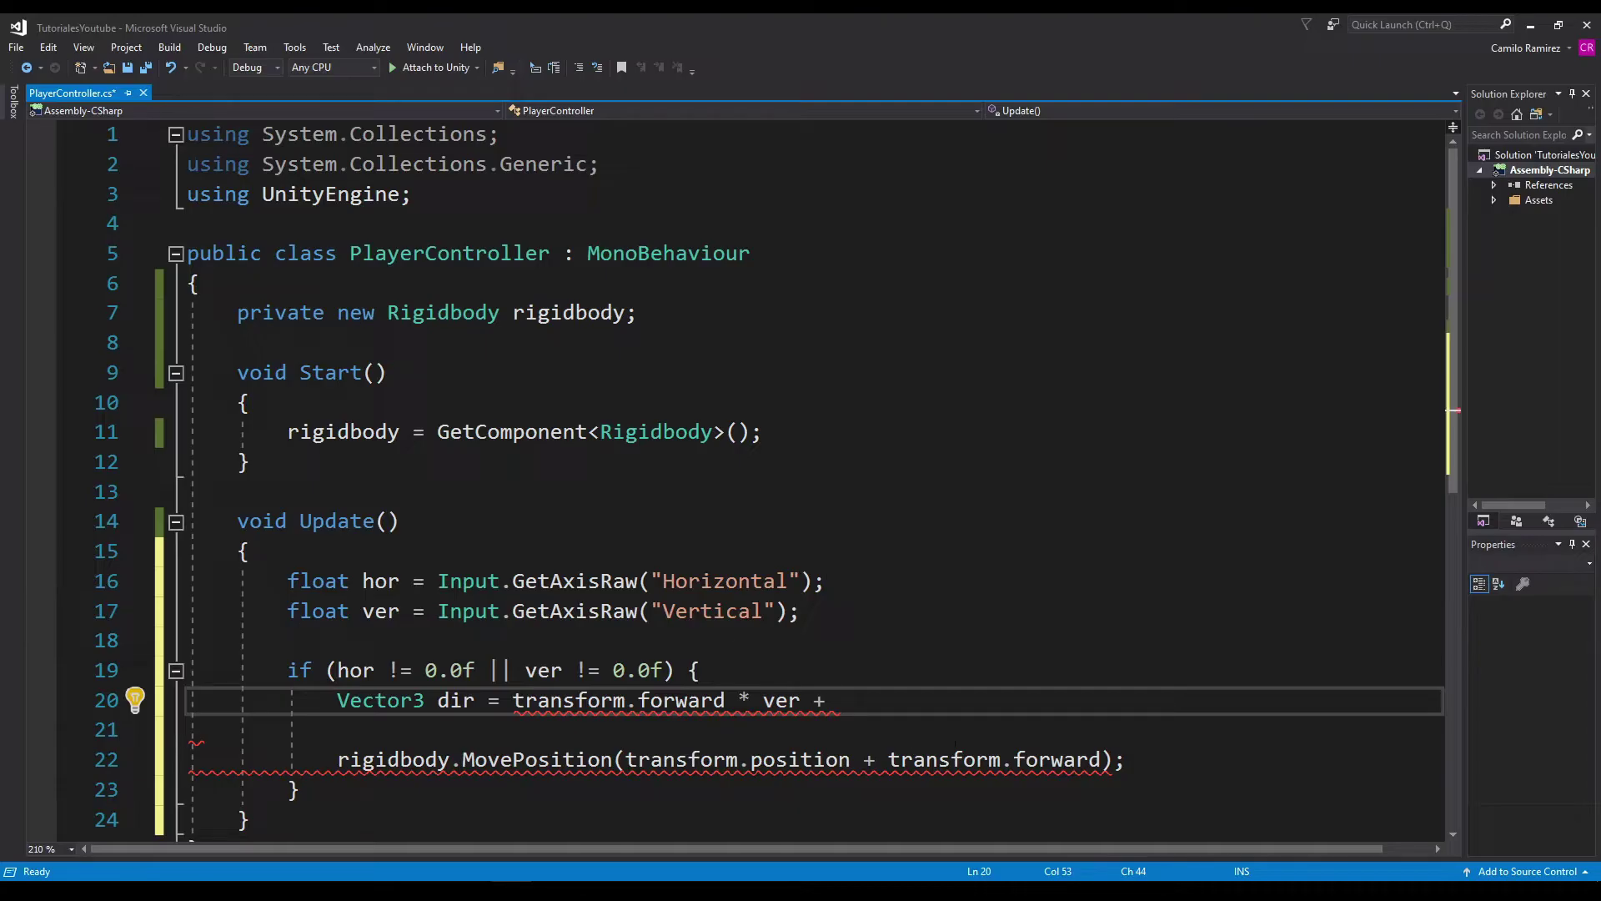
Highlight the horizontal input call, then show the Player sliding sideways in Unity and undo it
key("alt+Tab")
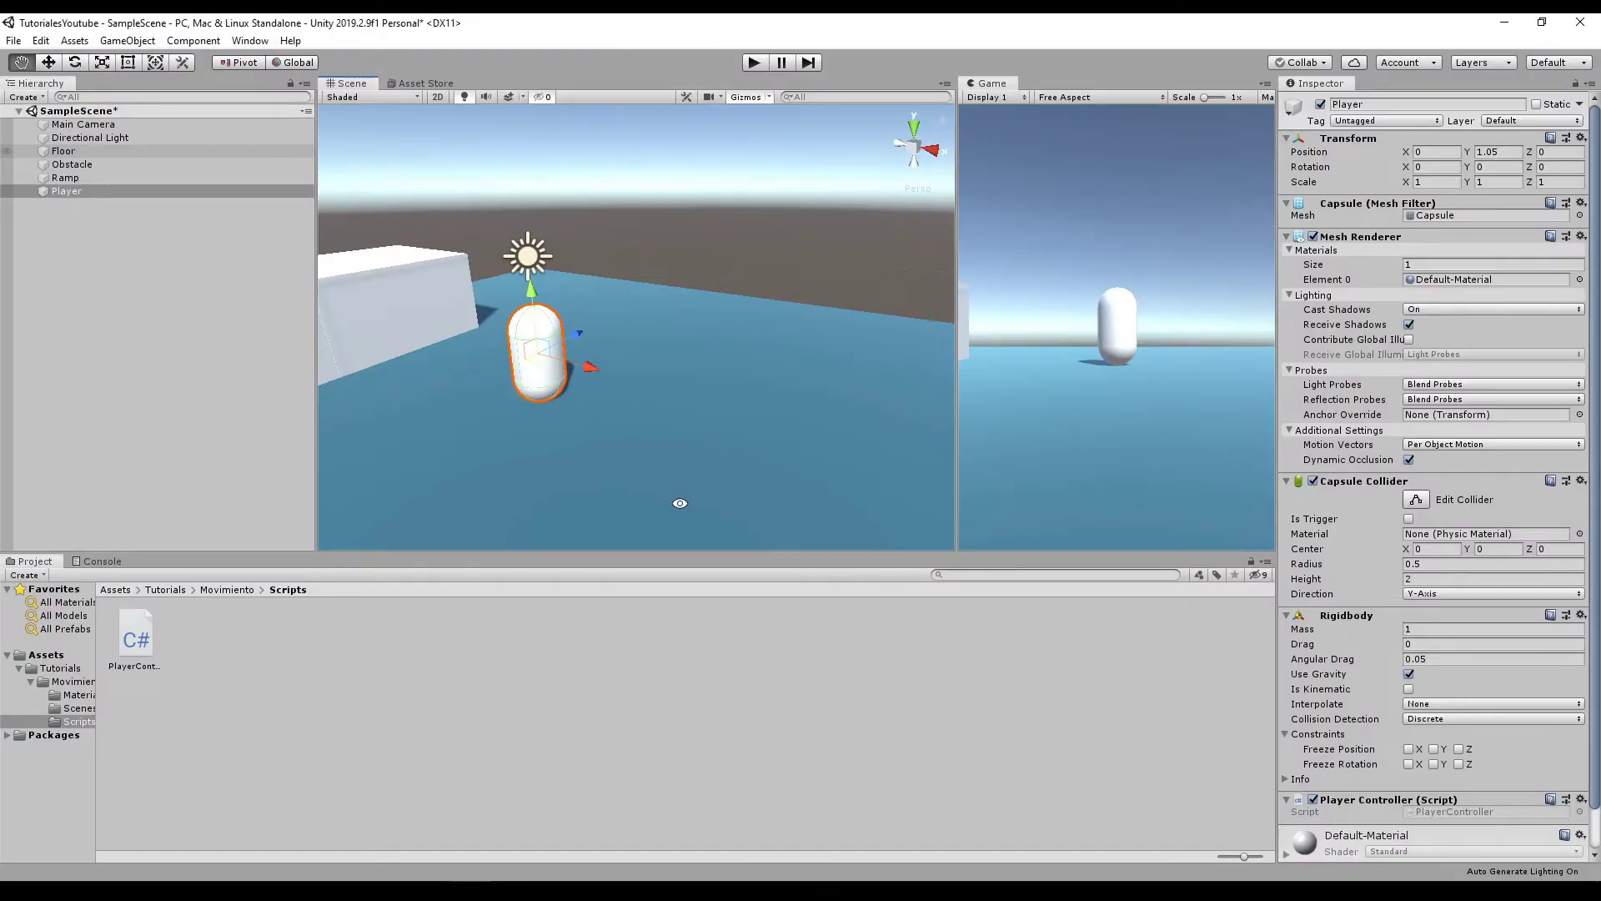
key("alt+Tab")
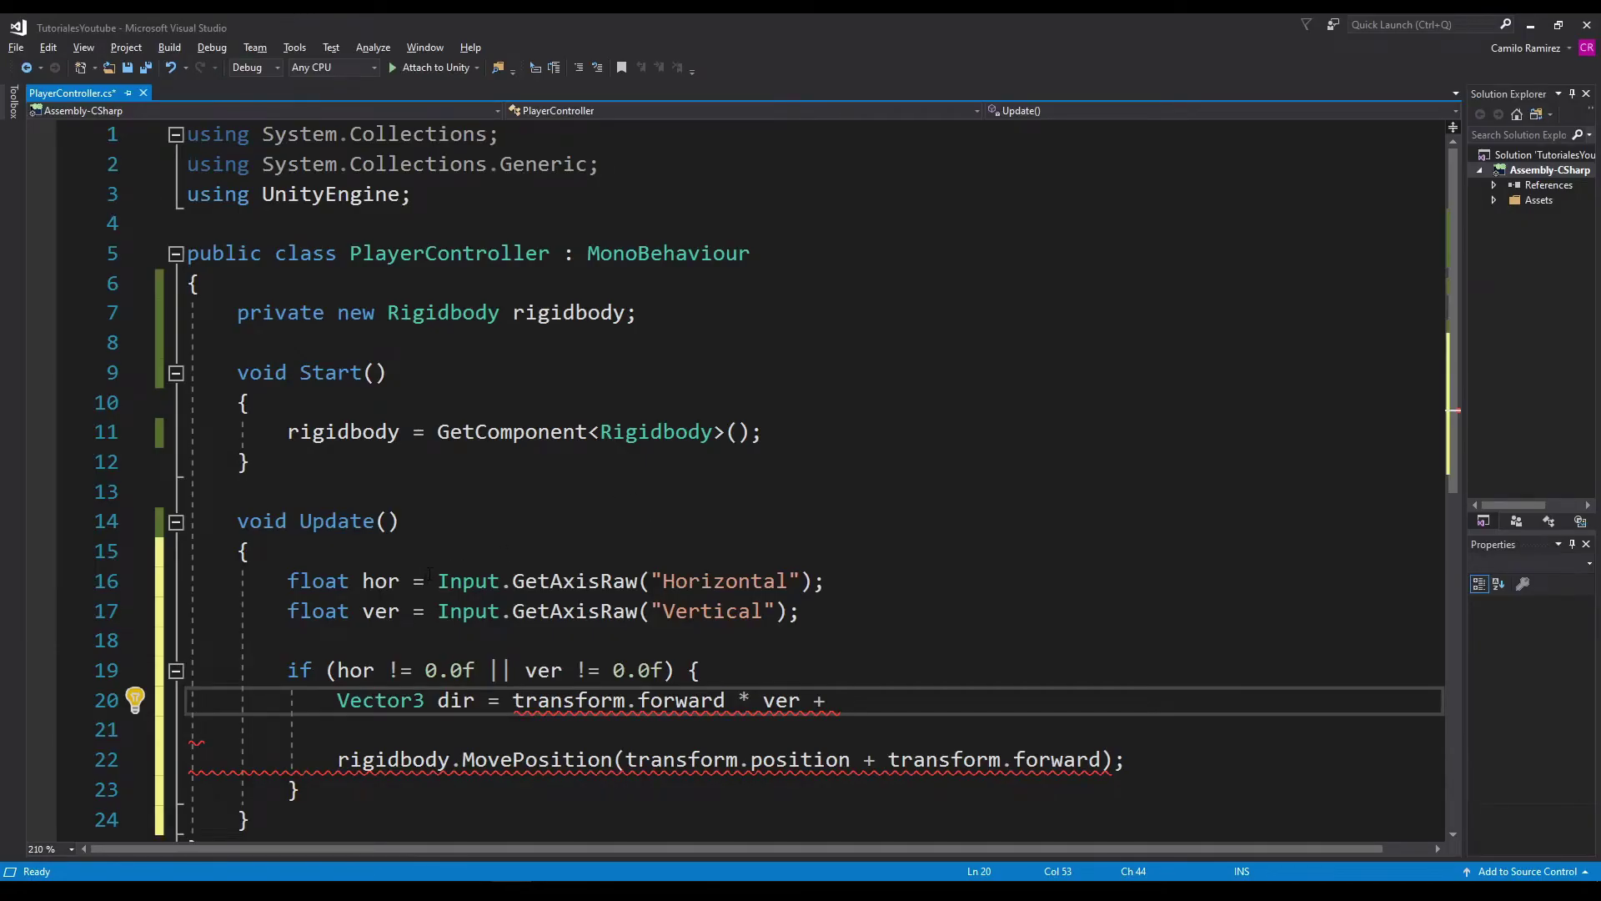
left_click_drag(438, 581, 921, 584)
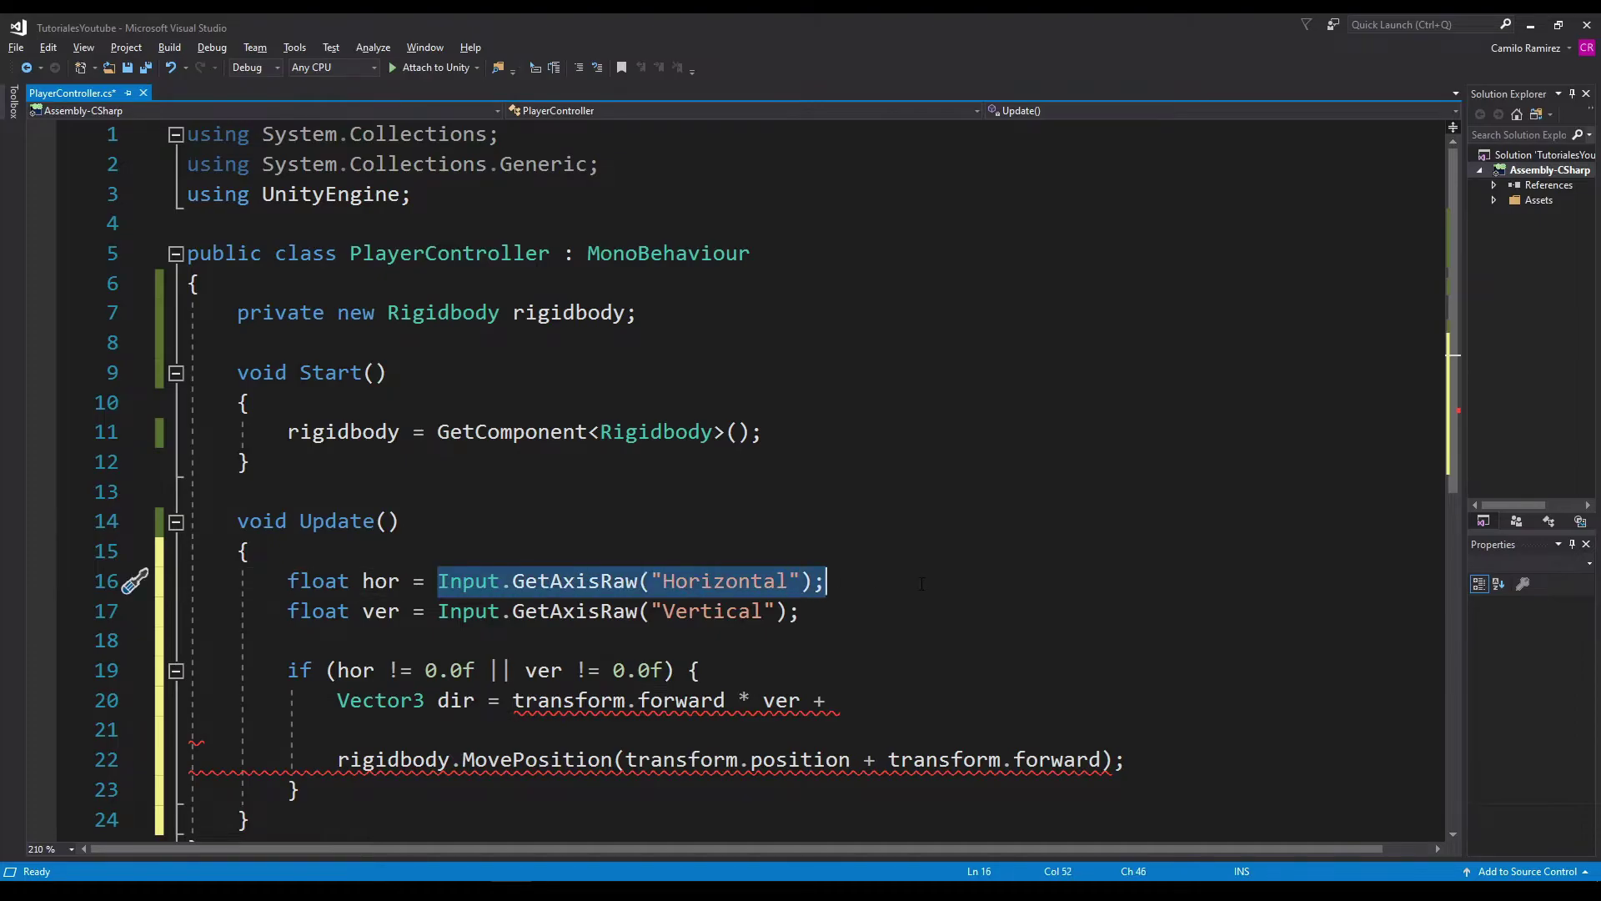
left_click_drag(891, 586, 442, 589)
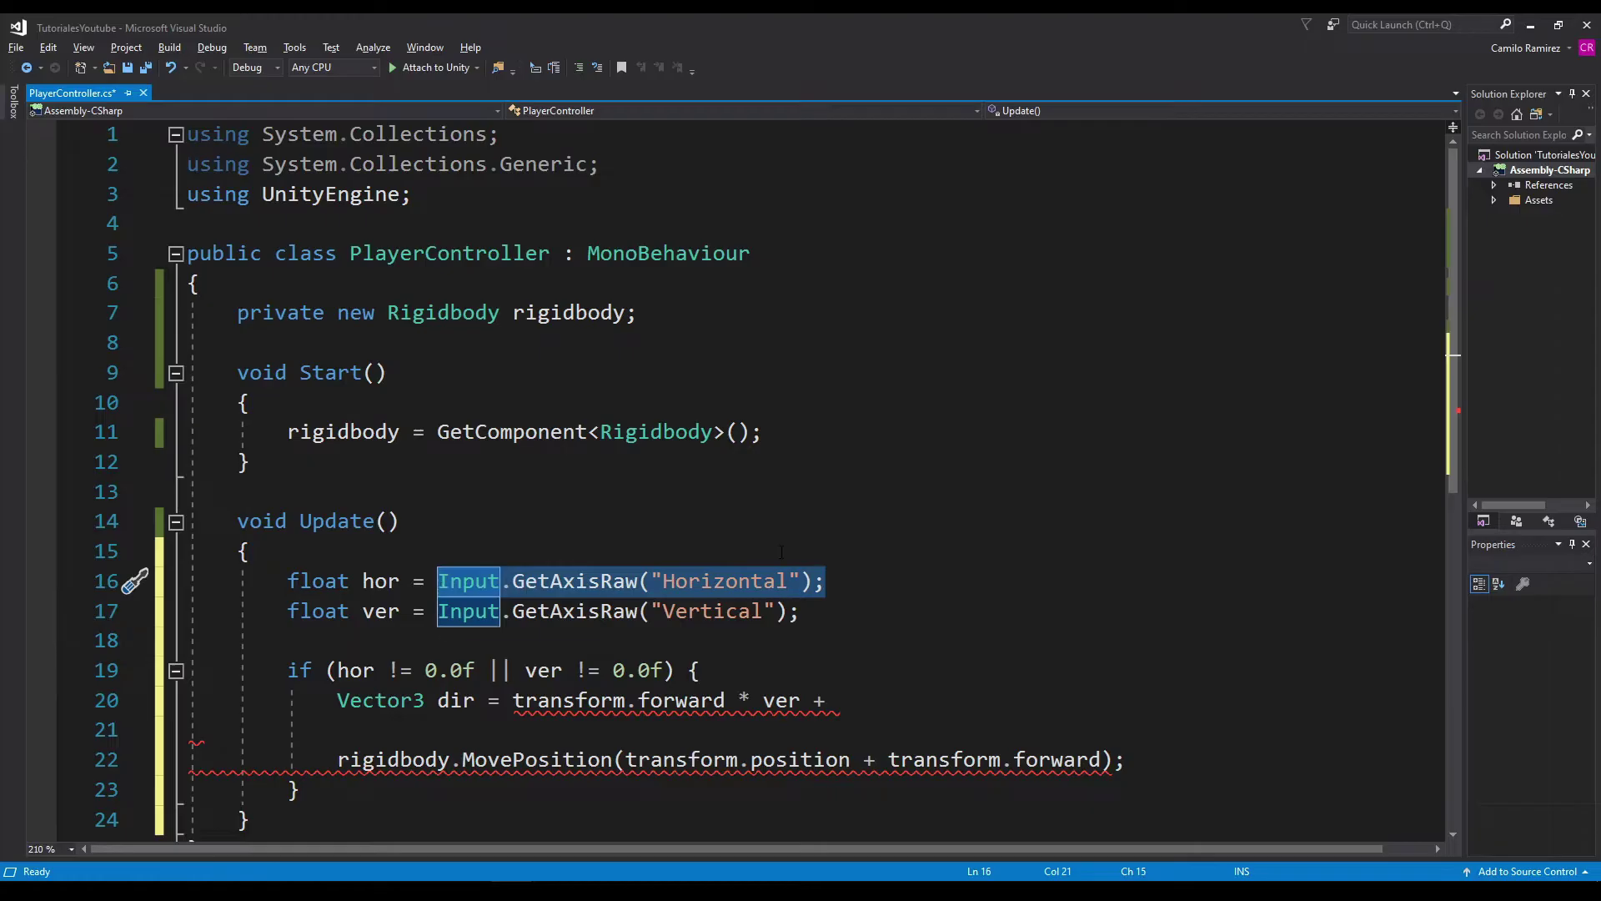
key("alt+Tab")
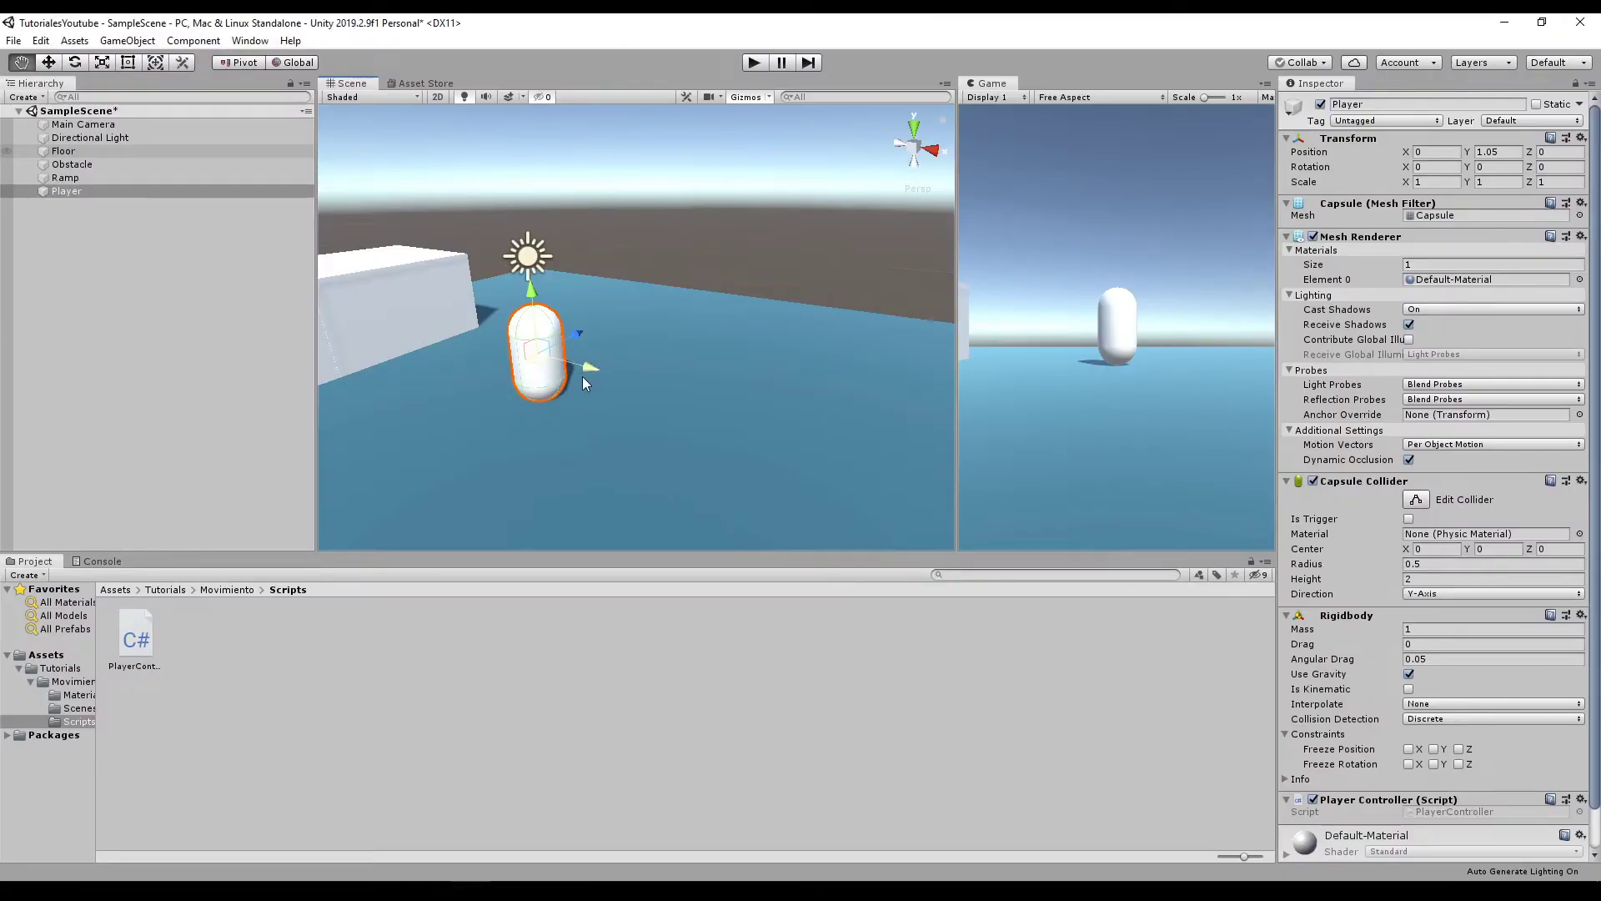
left_click_drag(583, 373, 584, 372)
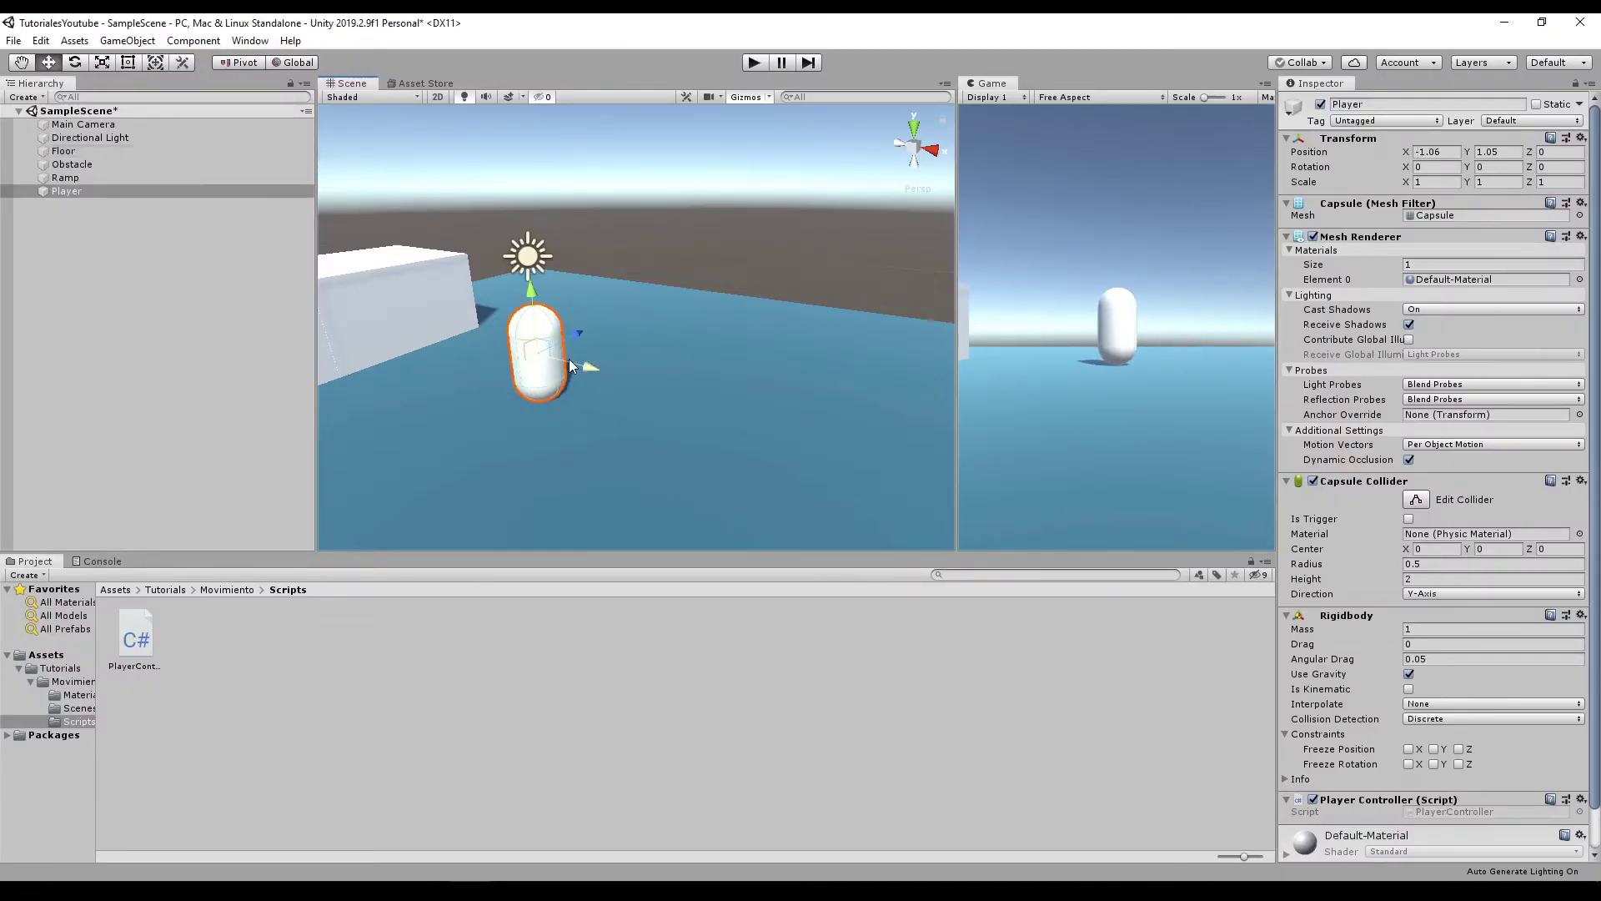
key("ctrl+z")
key("alt+Tab")
left_click(937, 701)
Begin the sideways term with transform.right, removing a stray transform.up line
type("t")
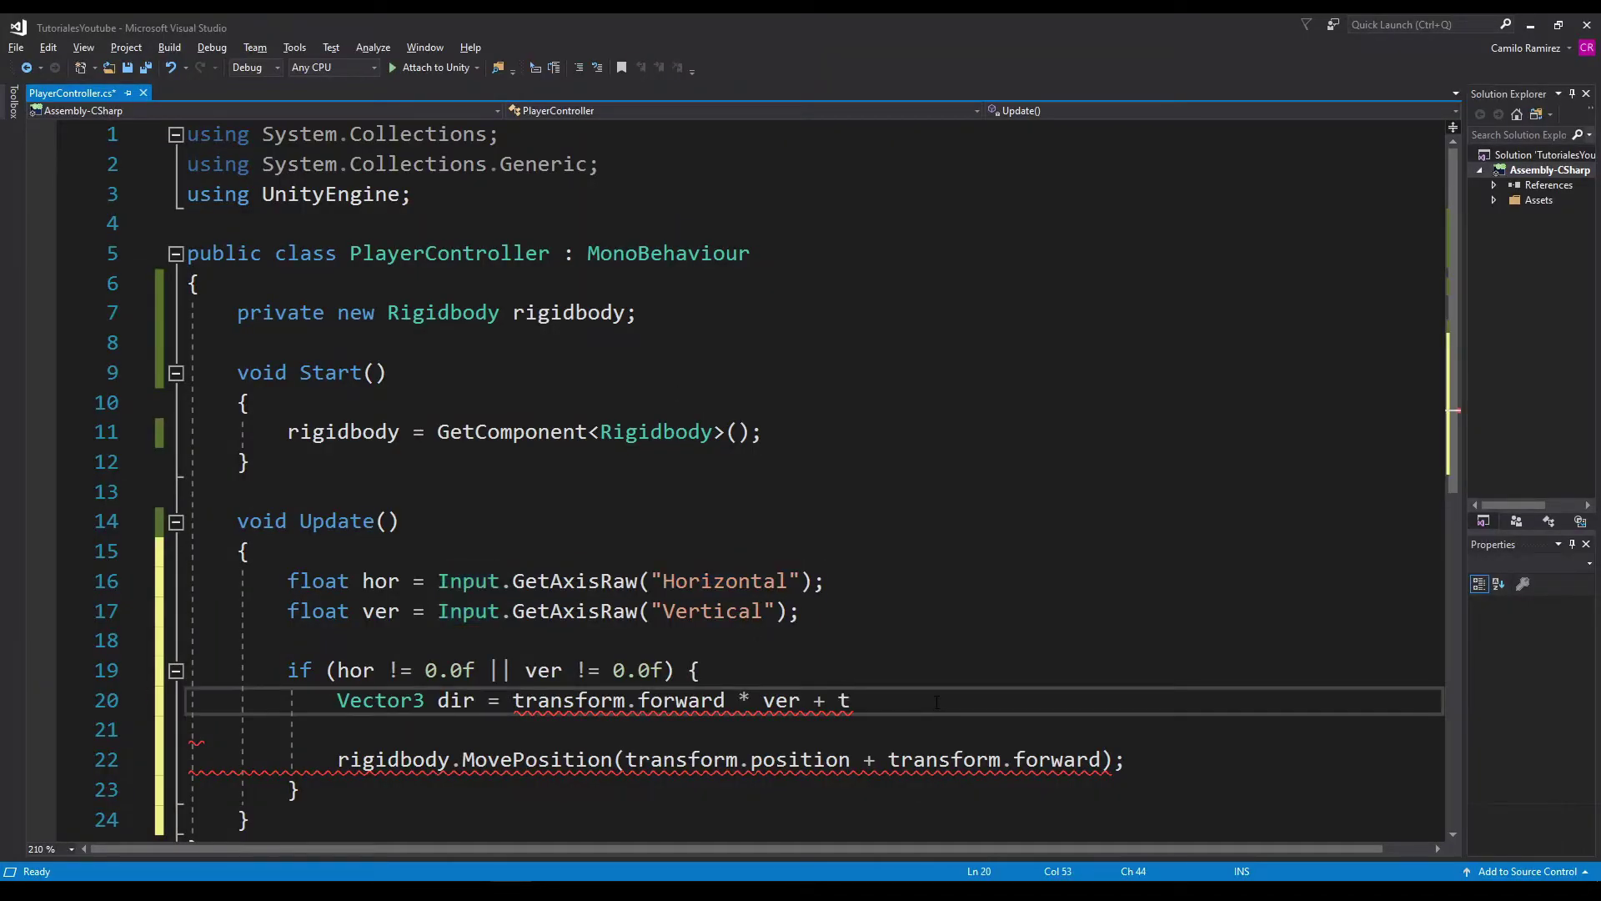
type("ransform.righ")
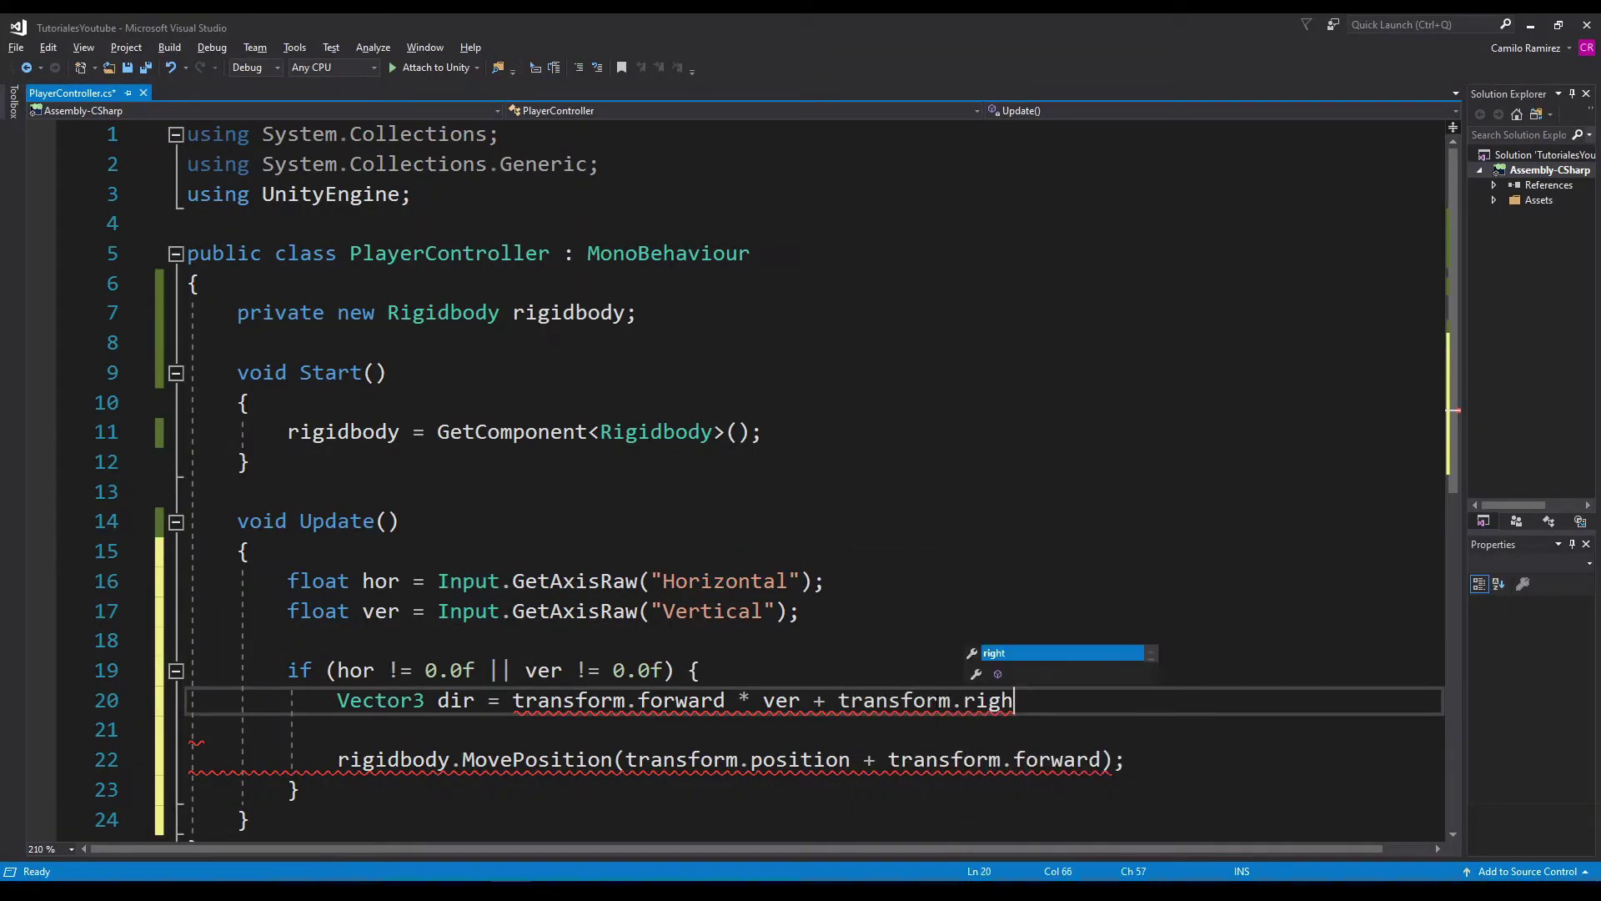
type("t")
key("alt+Tab")
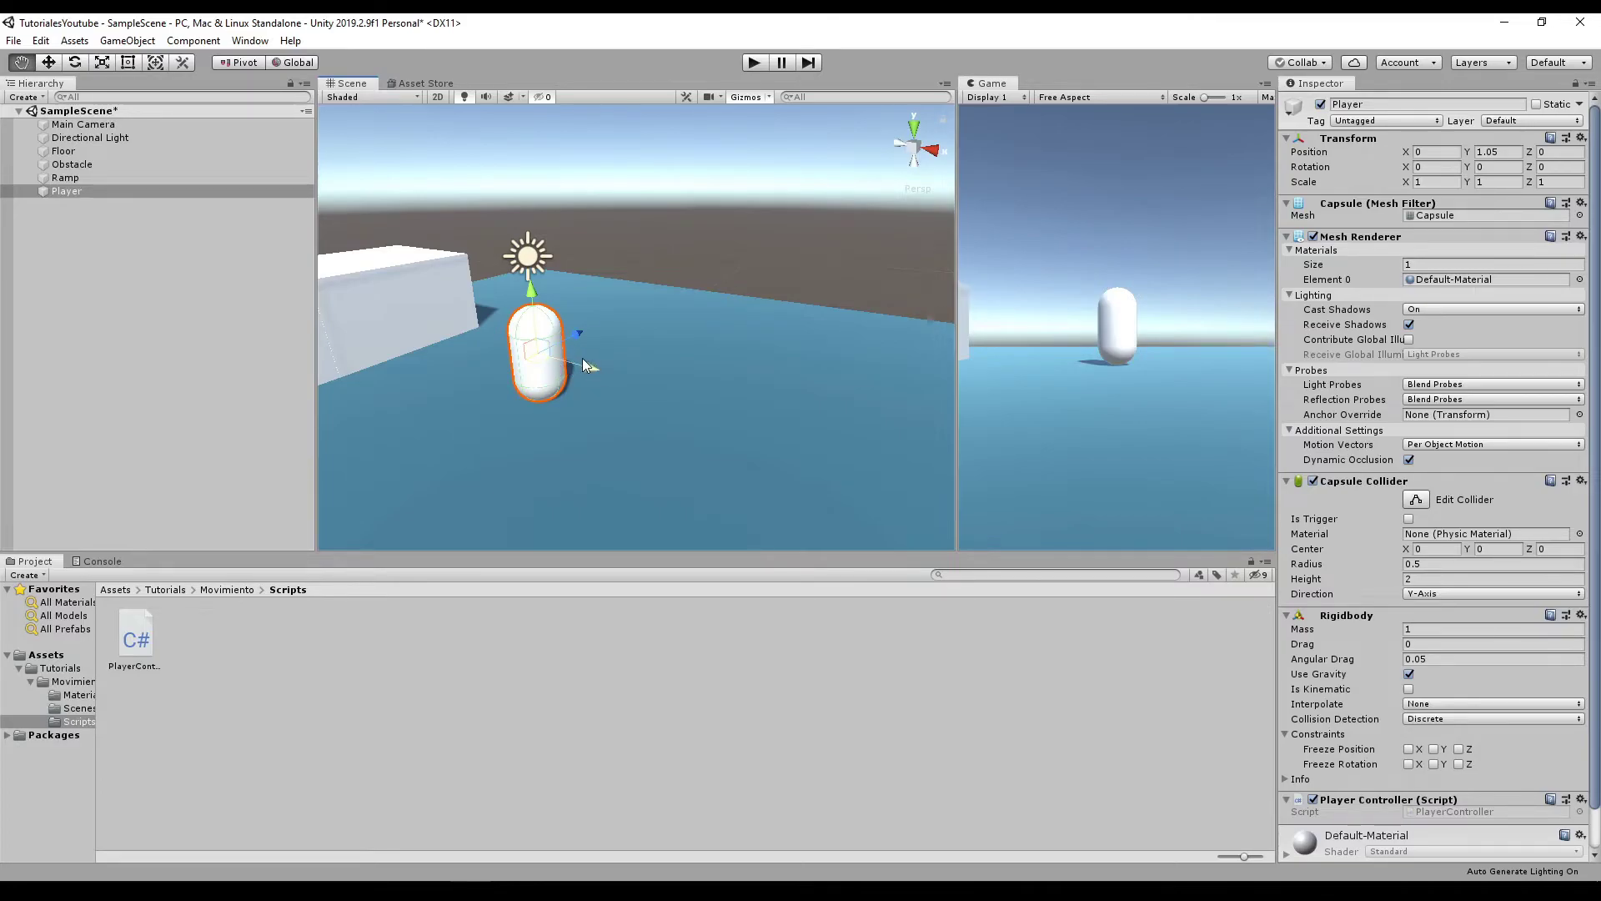
key("alt+Tab")
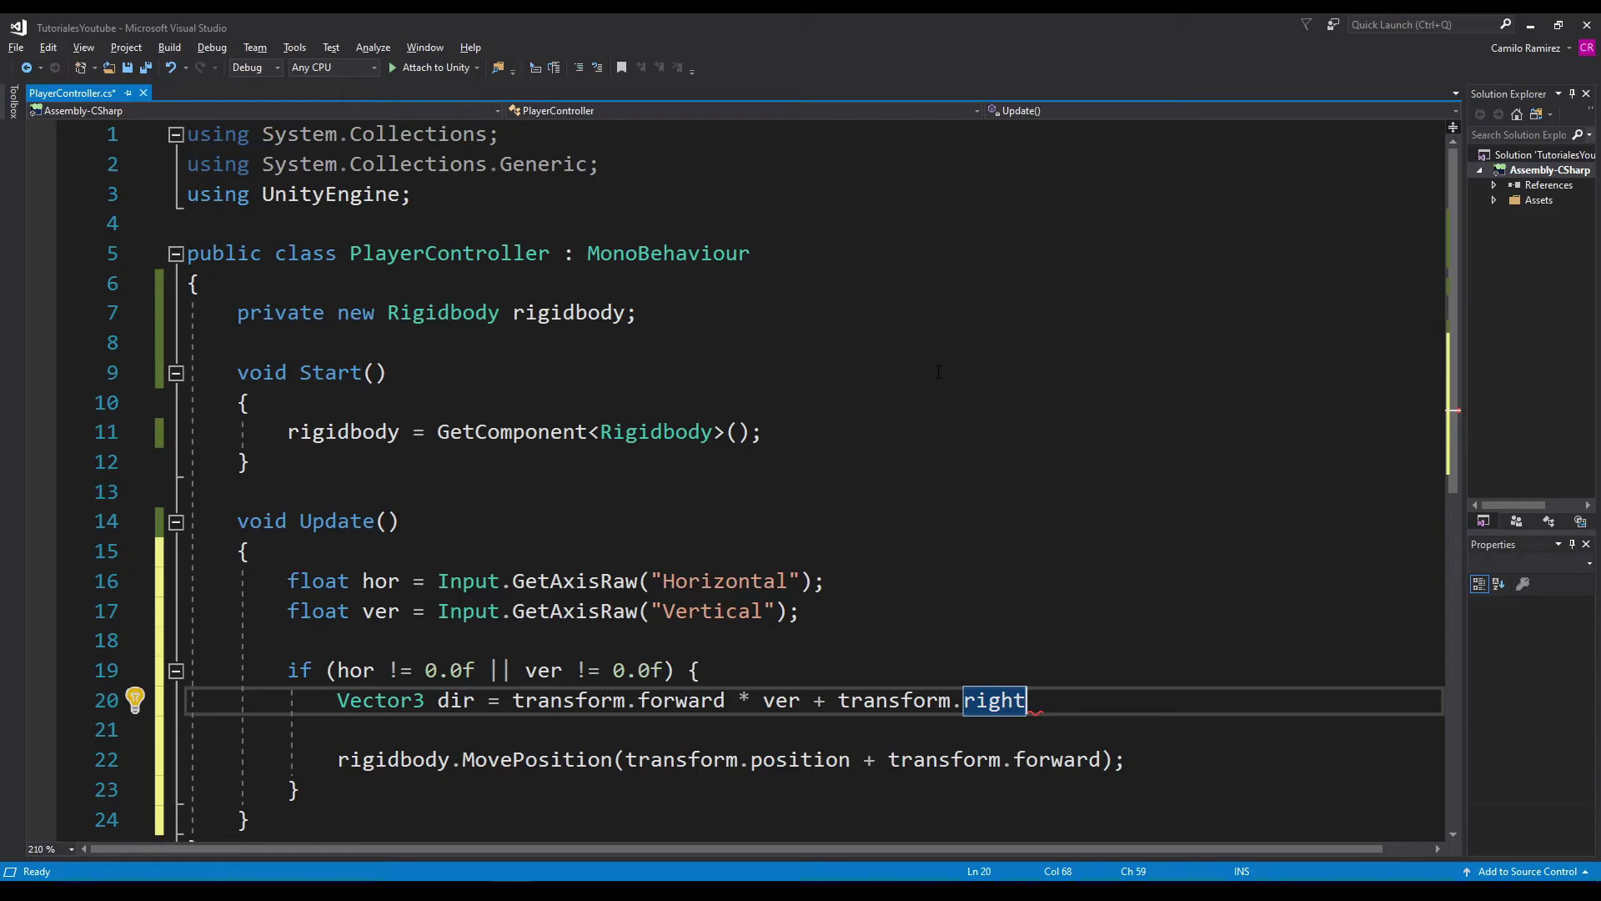
key("Return")
type("trans")
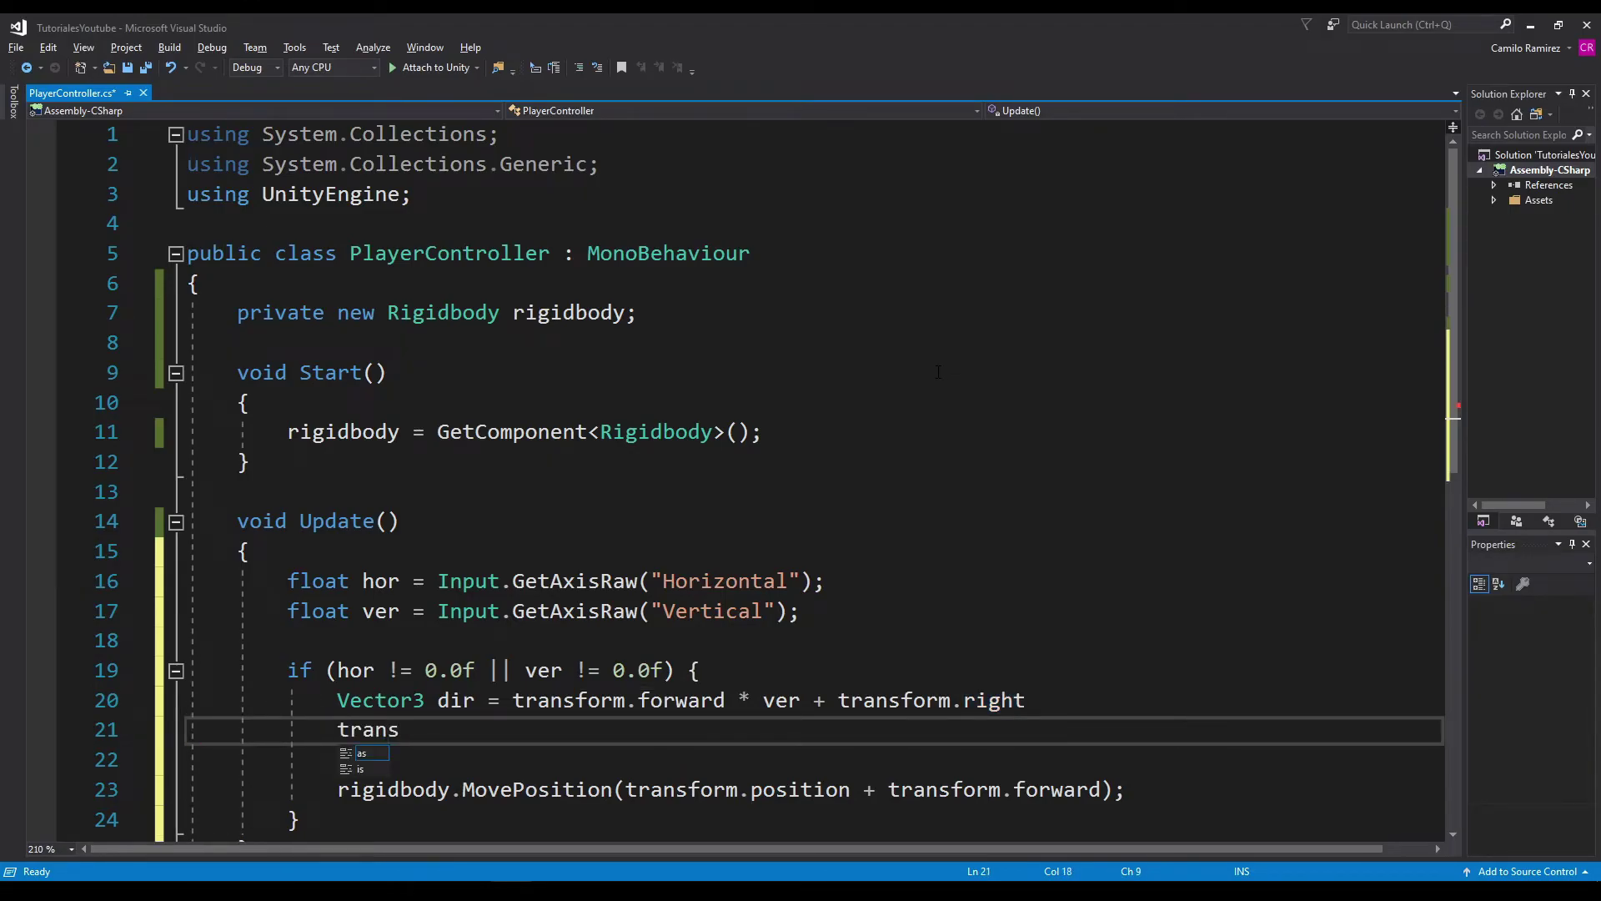
type("form.up")
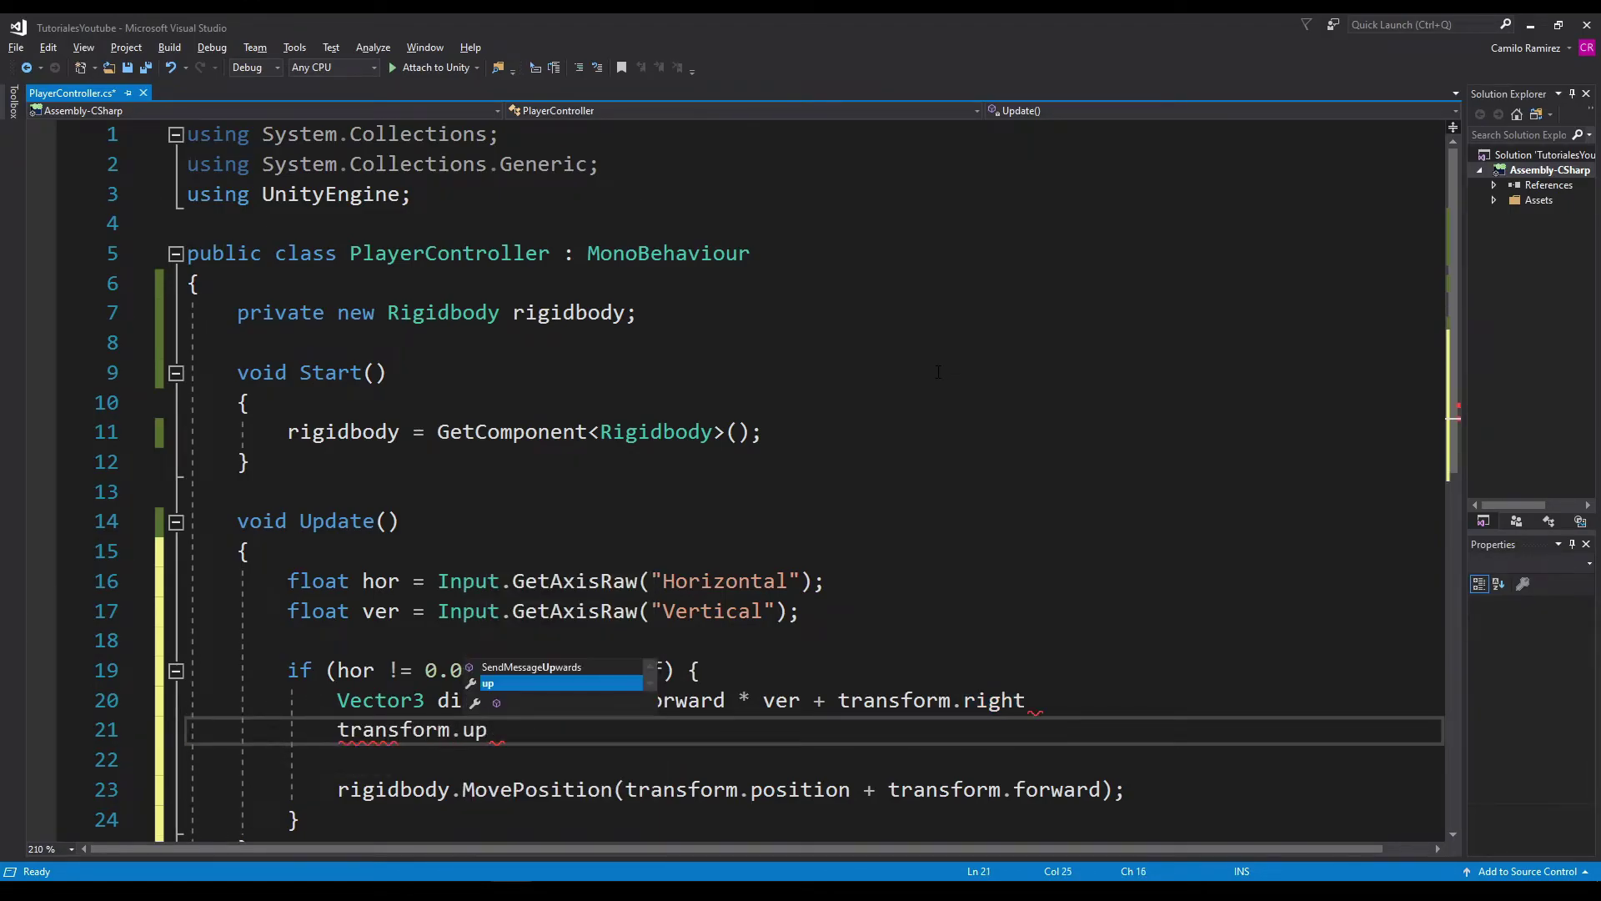
key("alt+Tab")
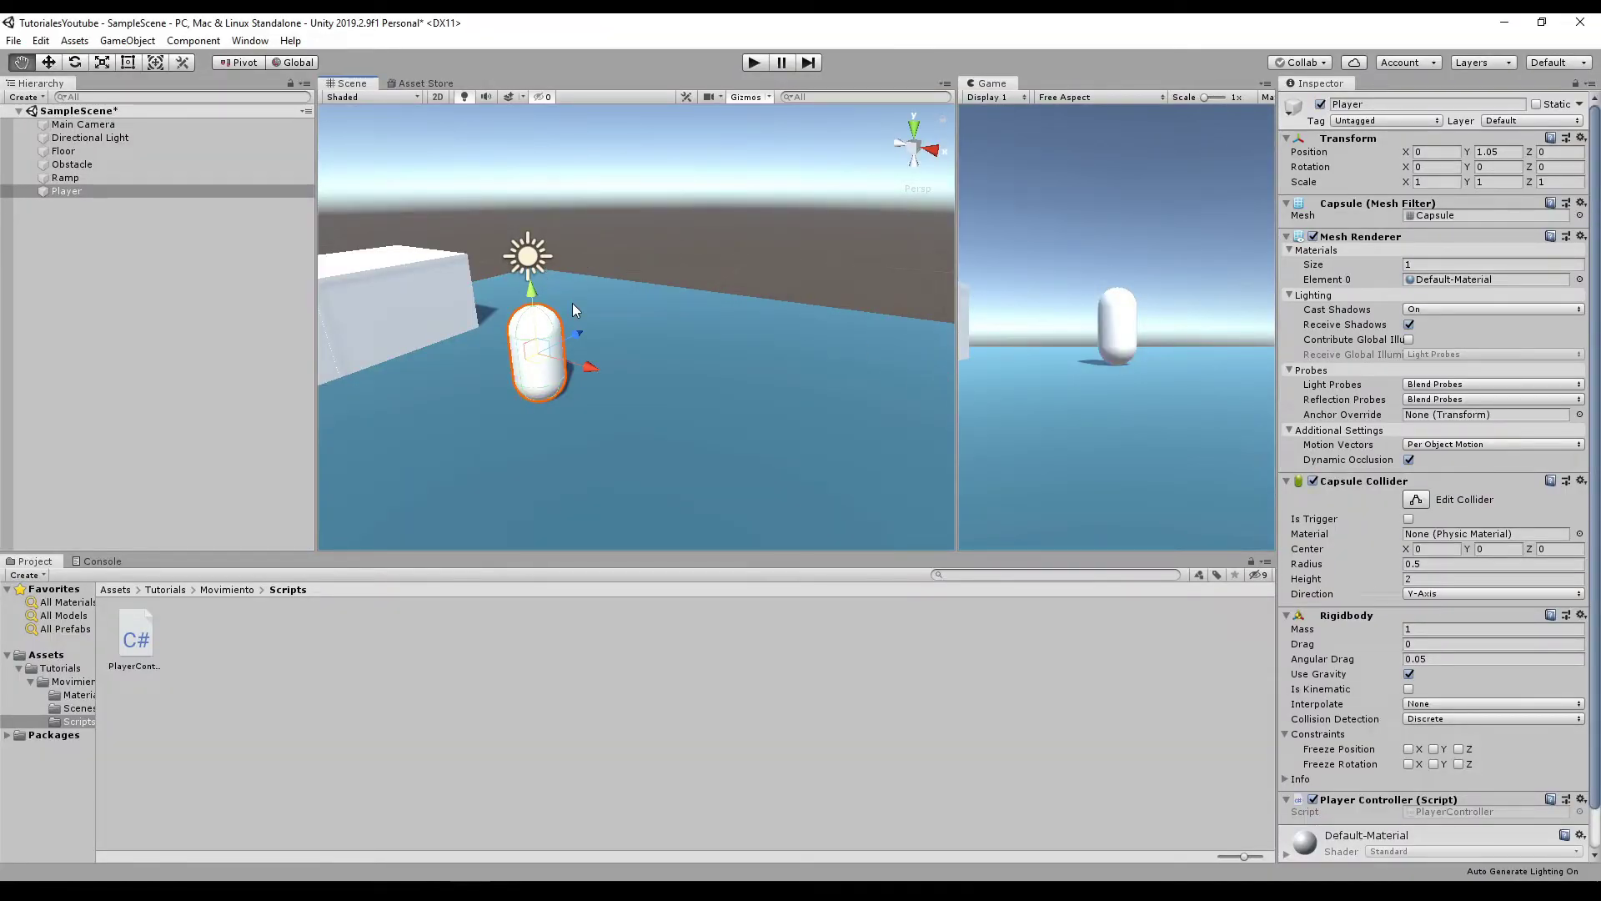
key("alt+Tab")
key("ctrl+BackSpace")
key("ctrl+BackSpace")
key("ctrl+BackSpace")
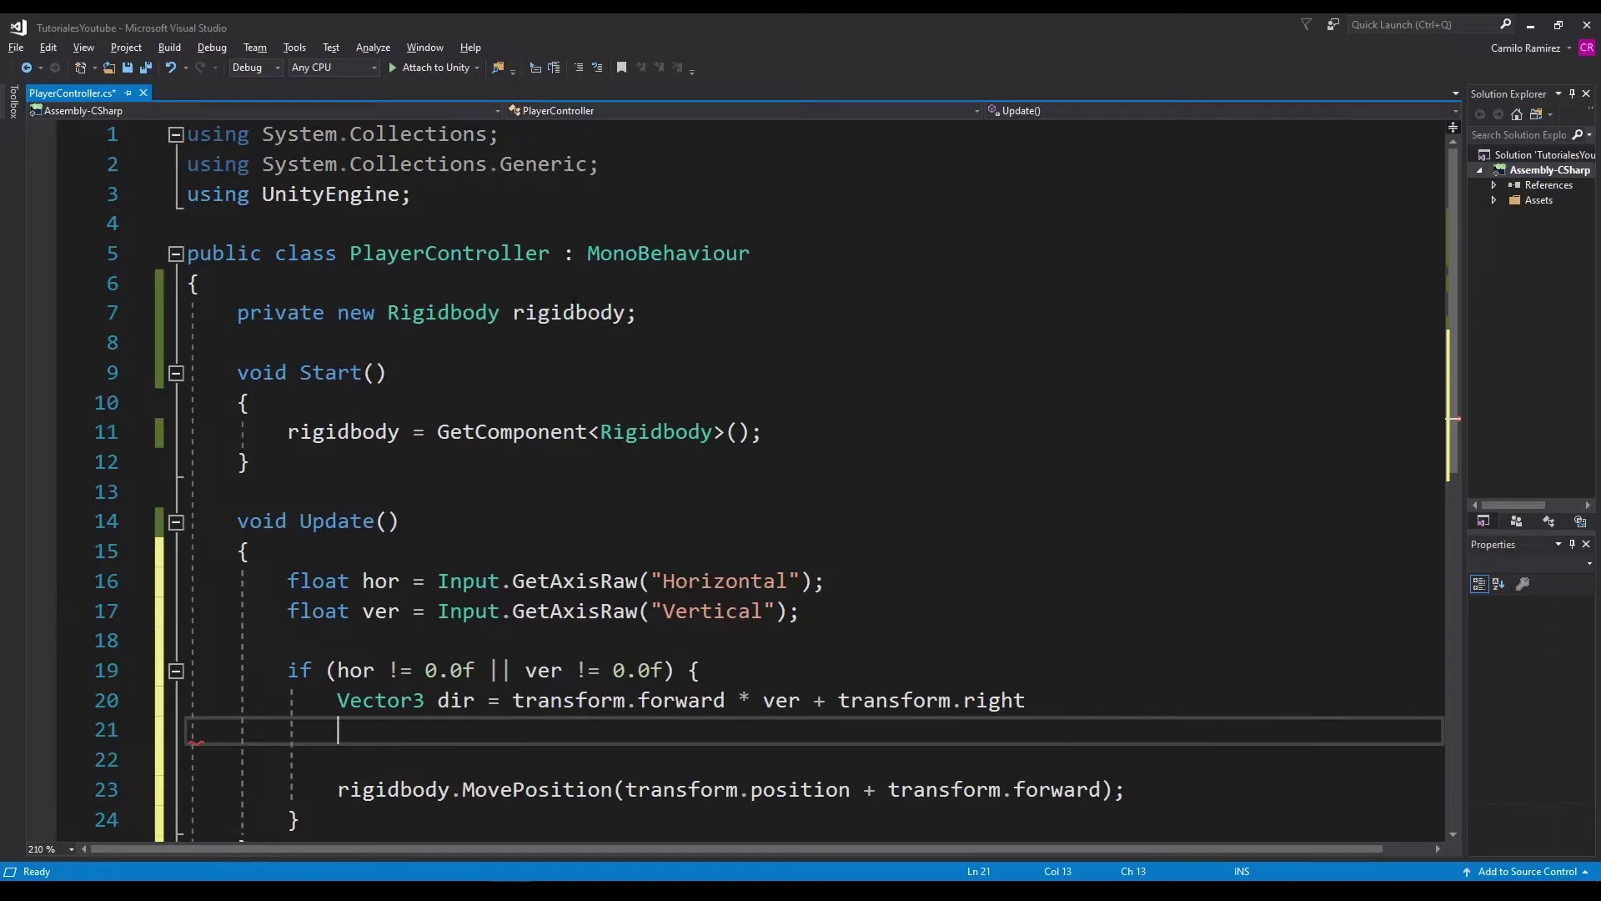
key("ctrl+BackSpace")
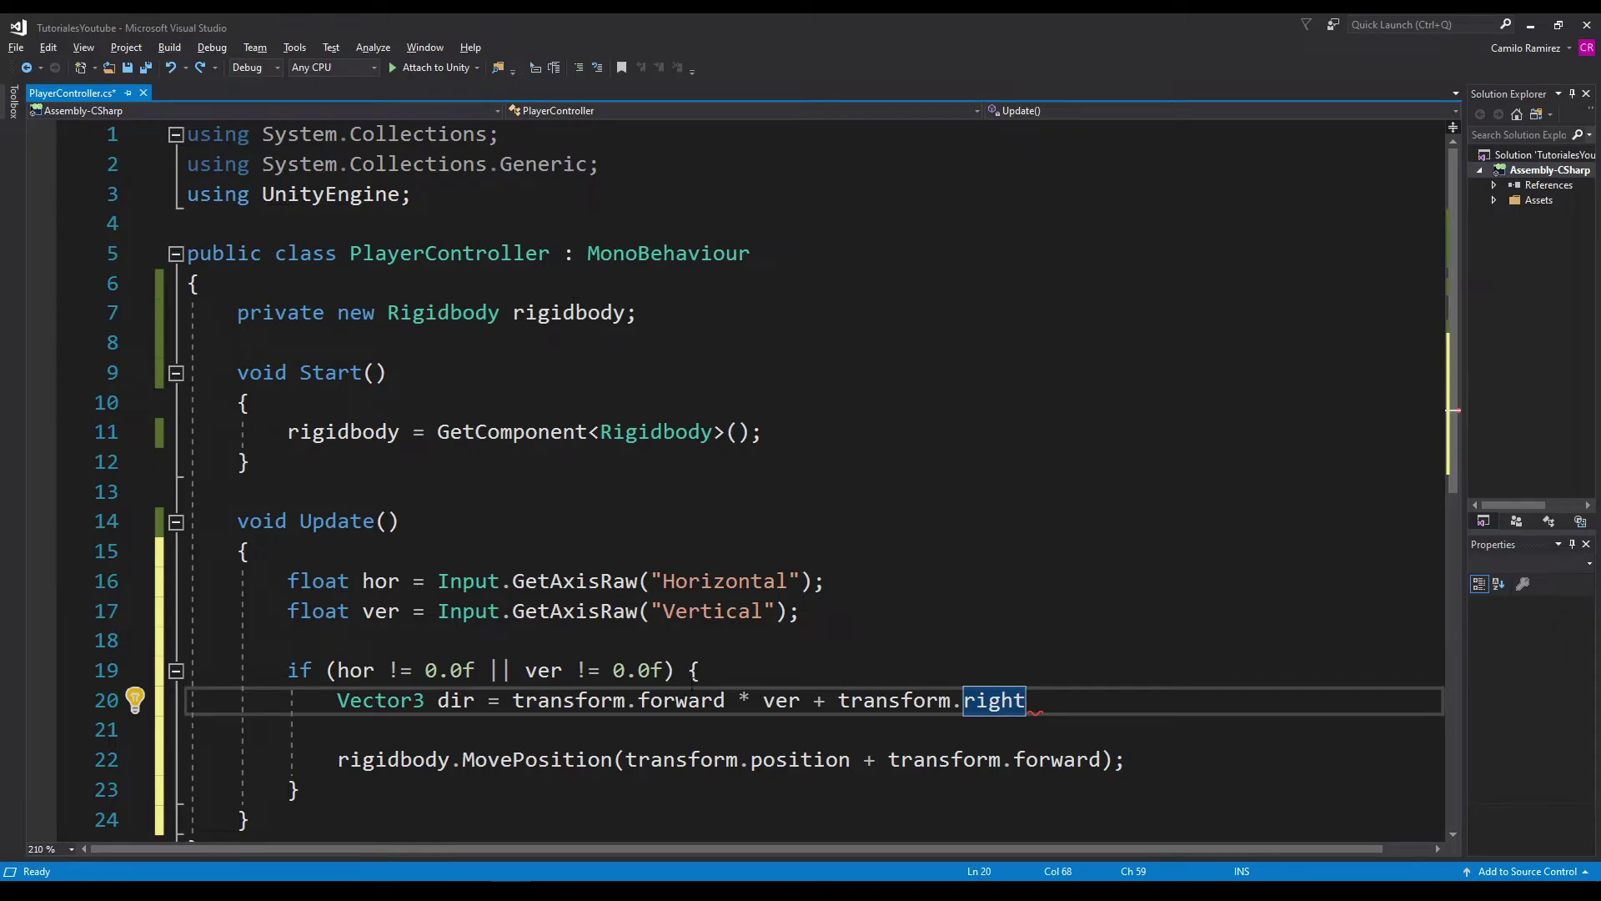
Finish line 20 as transform.forward * ver + transform.right * hor; and save
key("Up")
key("Down")
key("shift+Up")
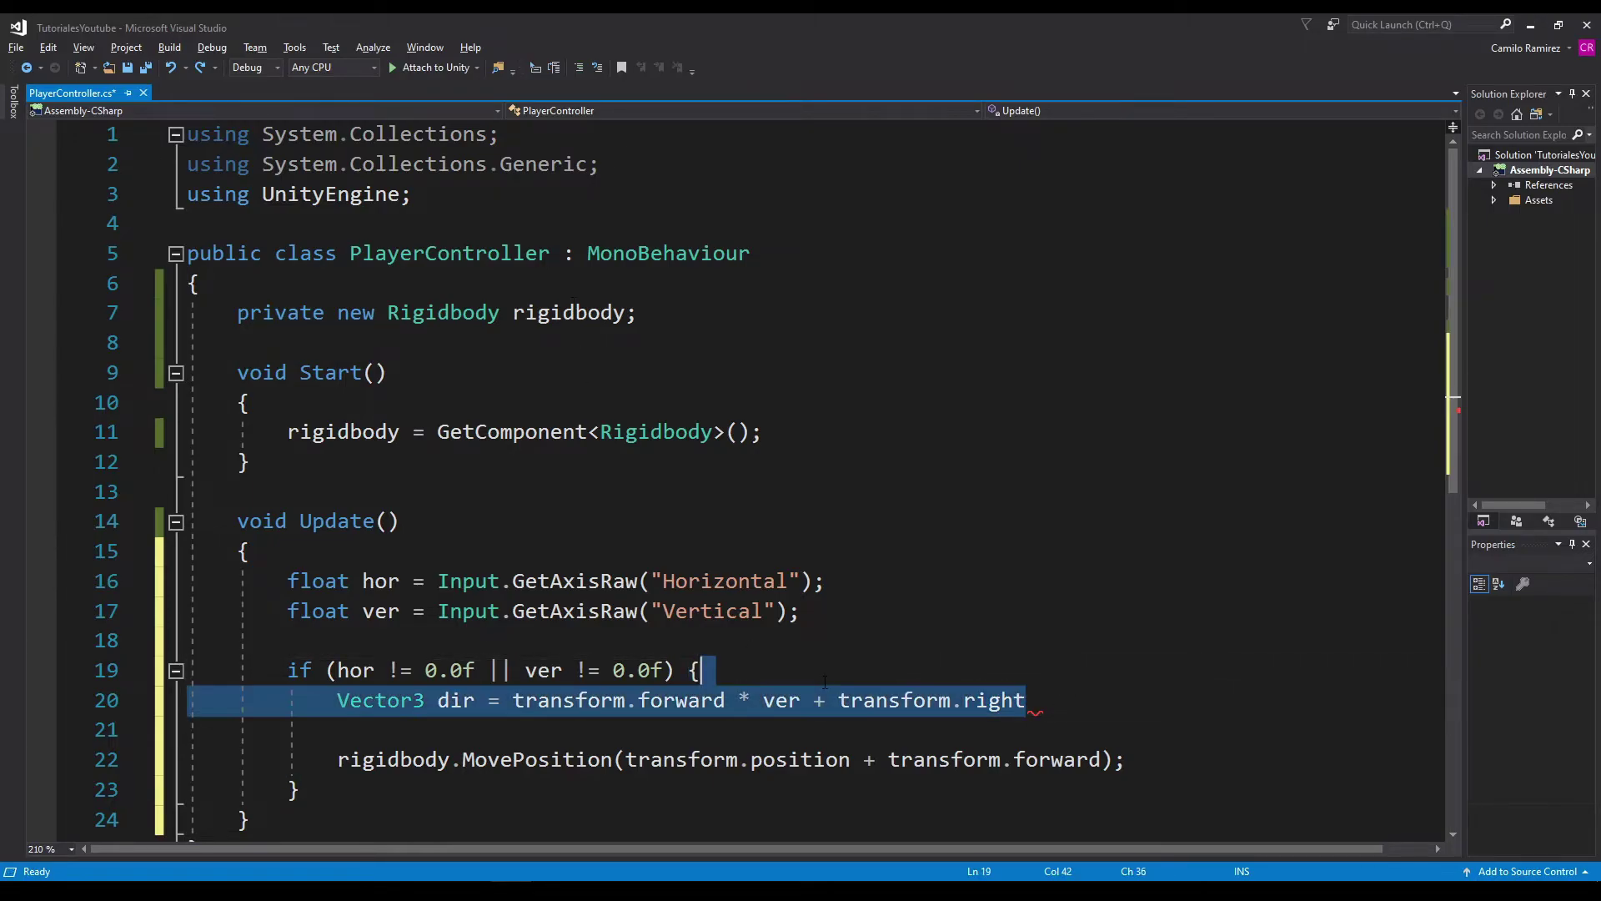
left_click(837, 699)
left_click(400, 581)
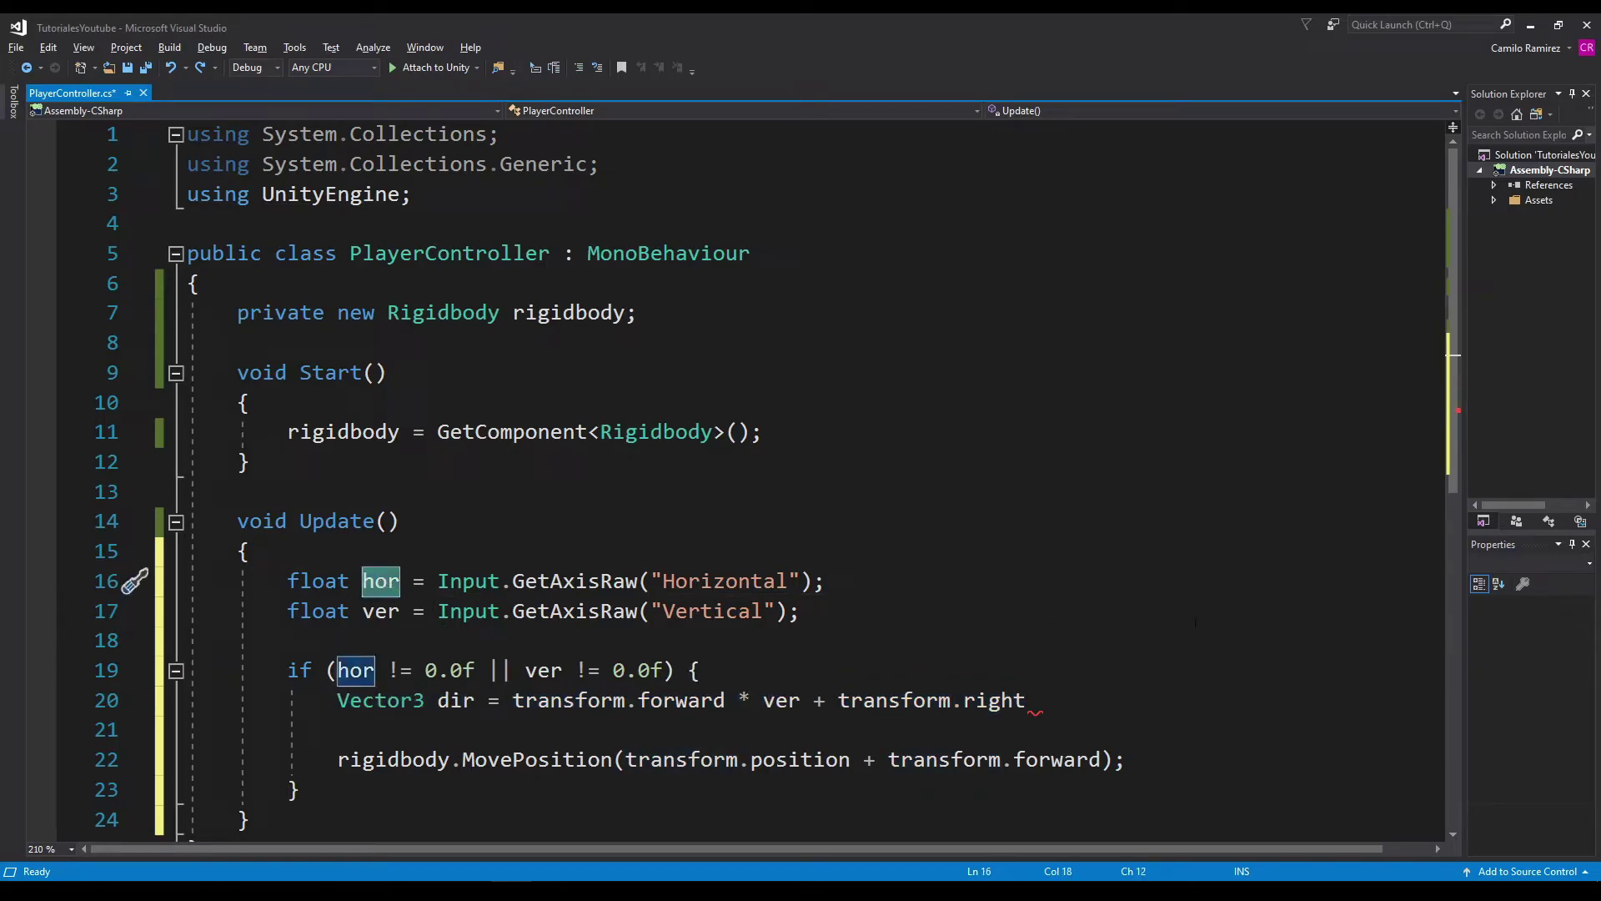
left_click(1176, 670)
left_click(1153, 697)
type("* ")
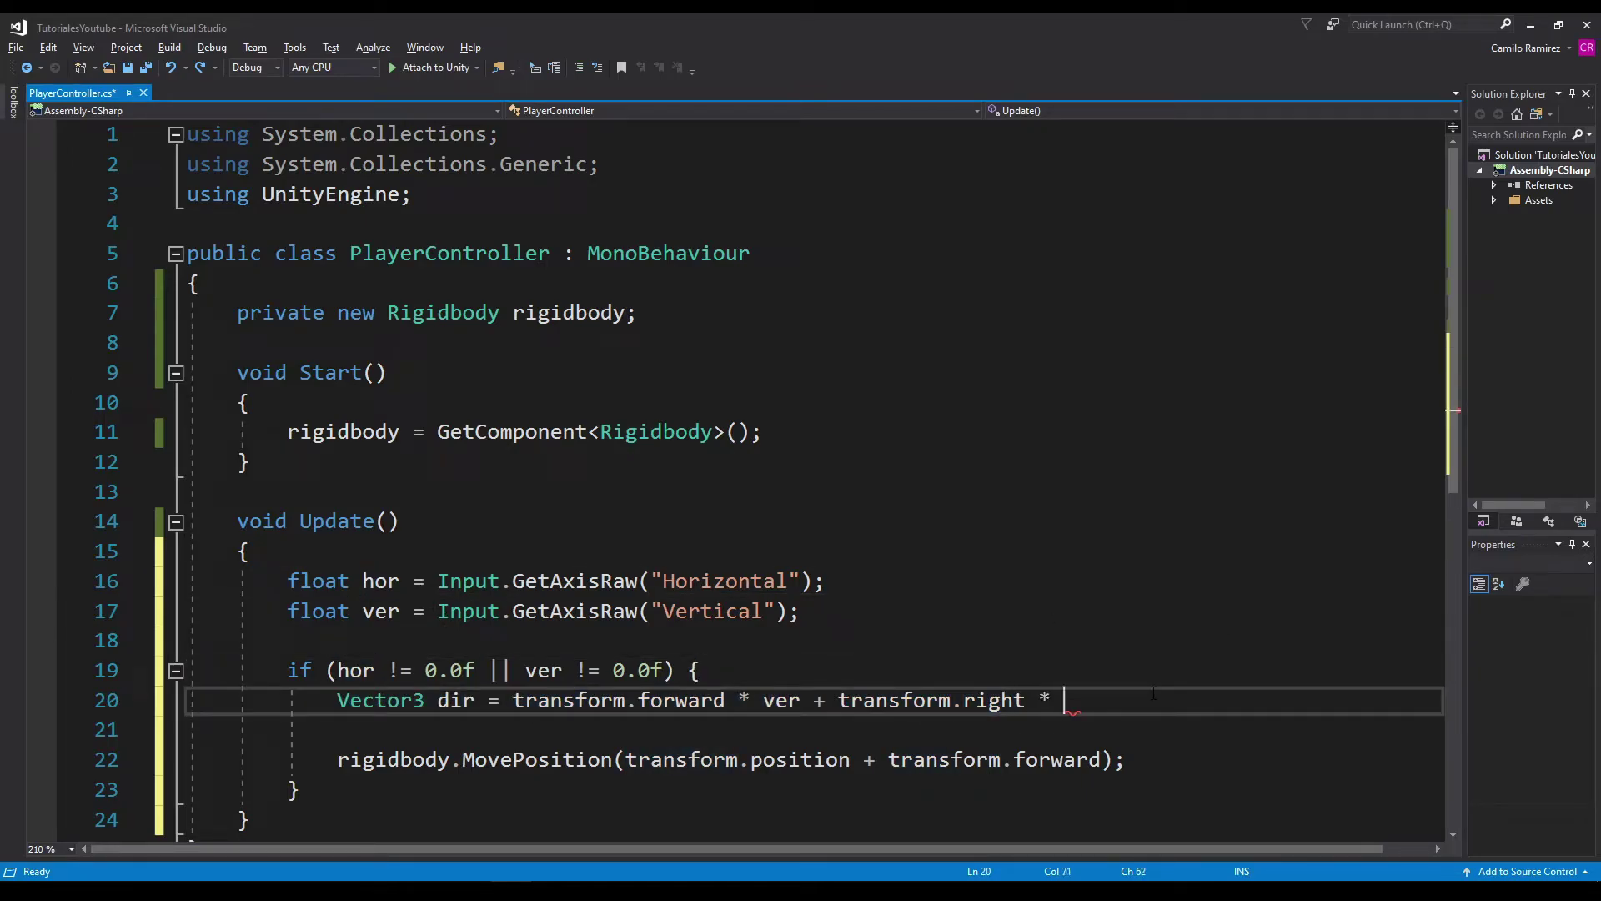
type("hor;")
key("ctrl+s")
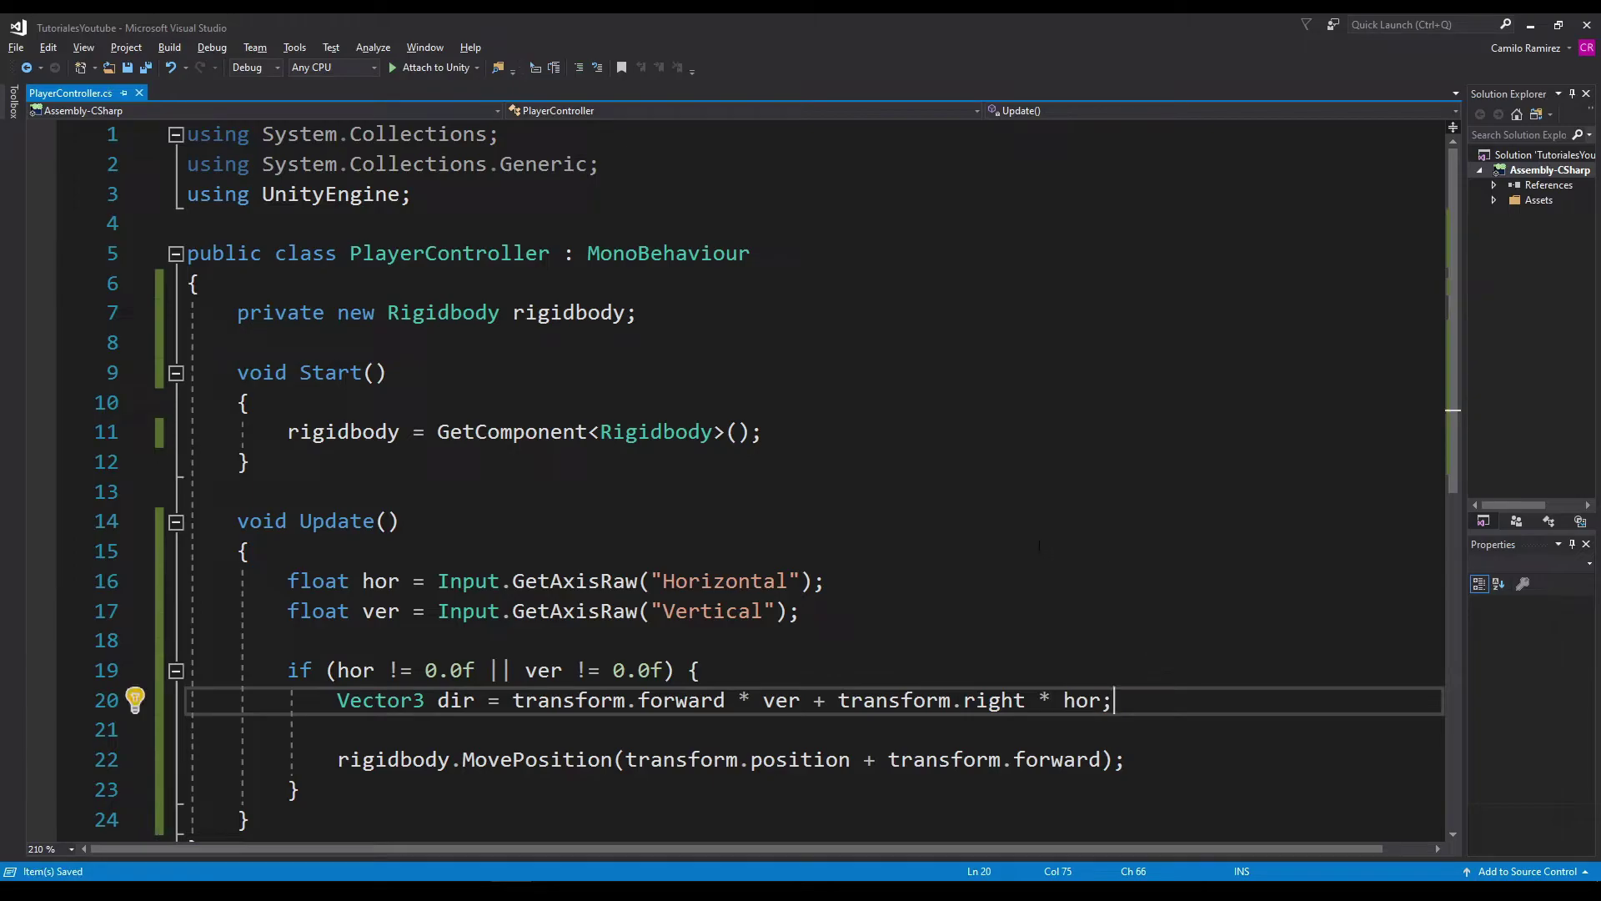
Replace transform.forward in the MovePosition call with dir
left_click(718, 730)
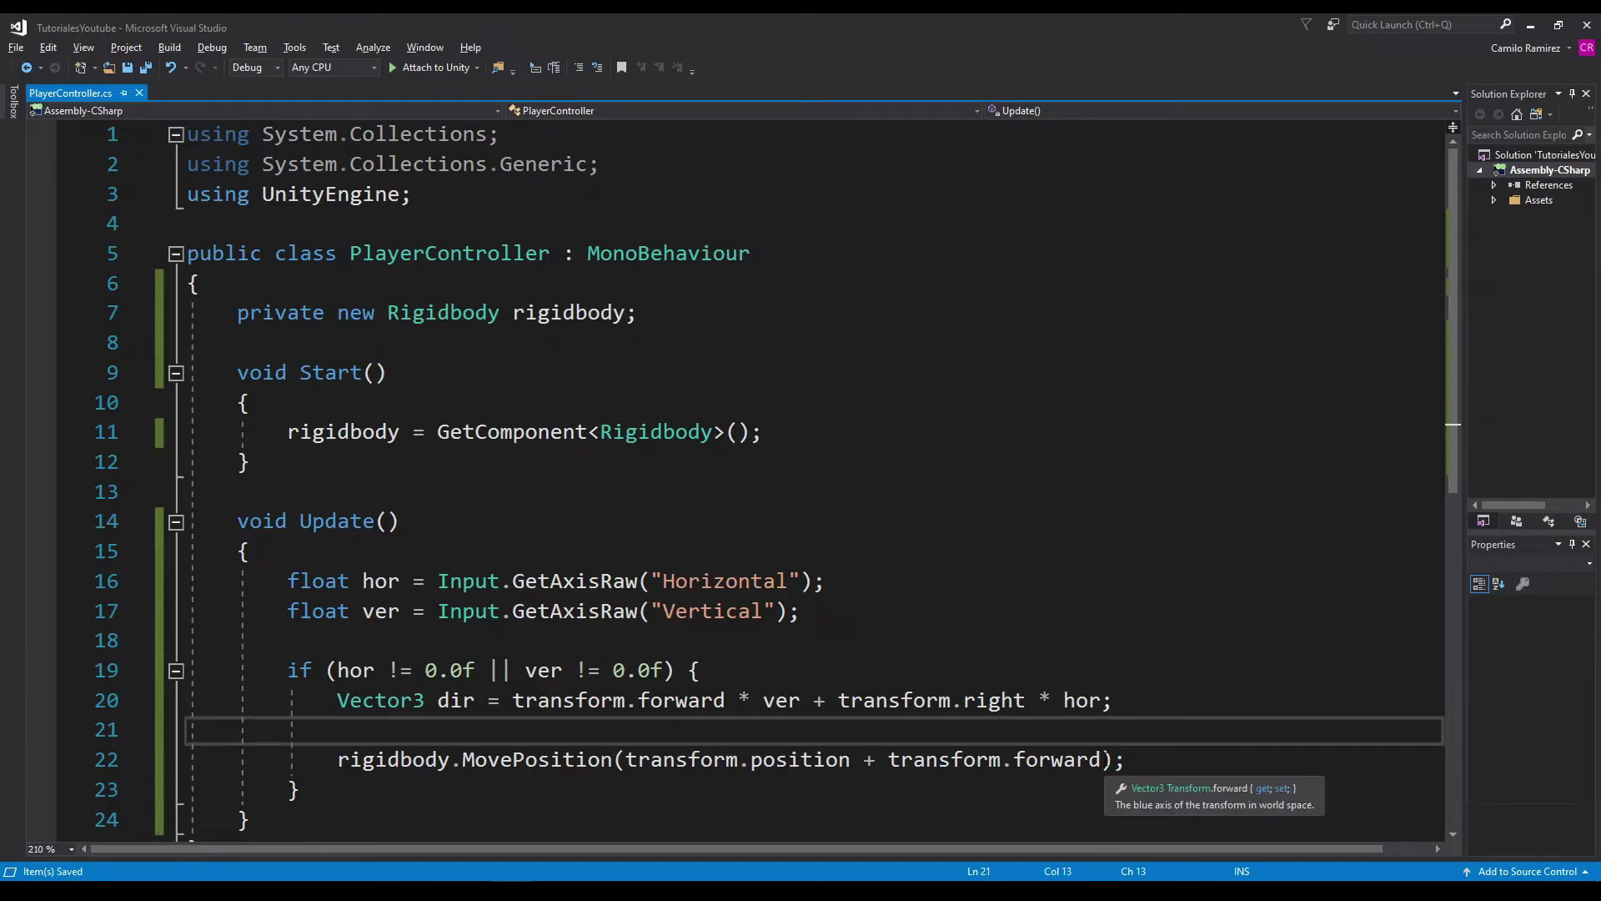
left_click_drag(1101, 759, 889, 760)
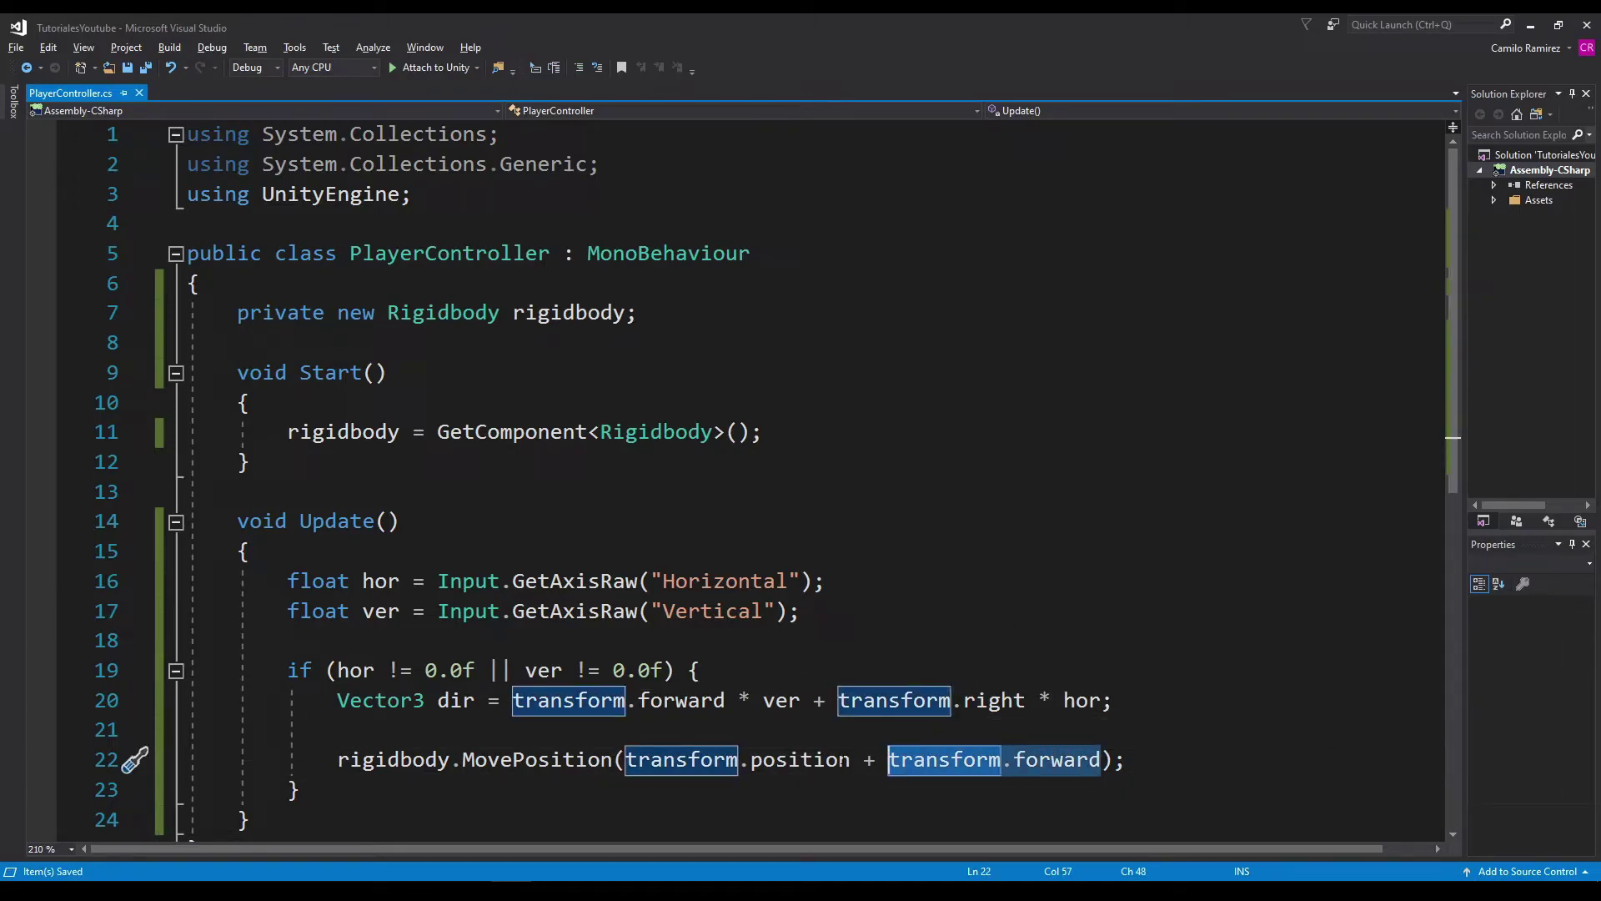
type("dir")
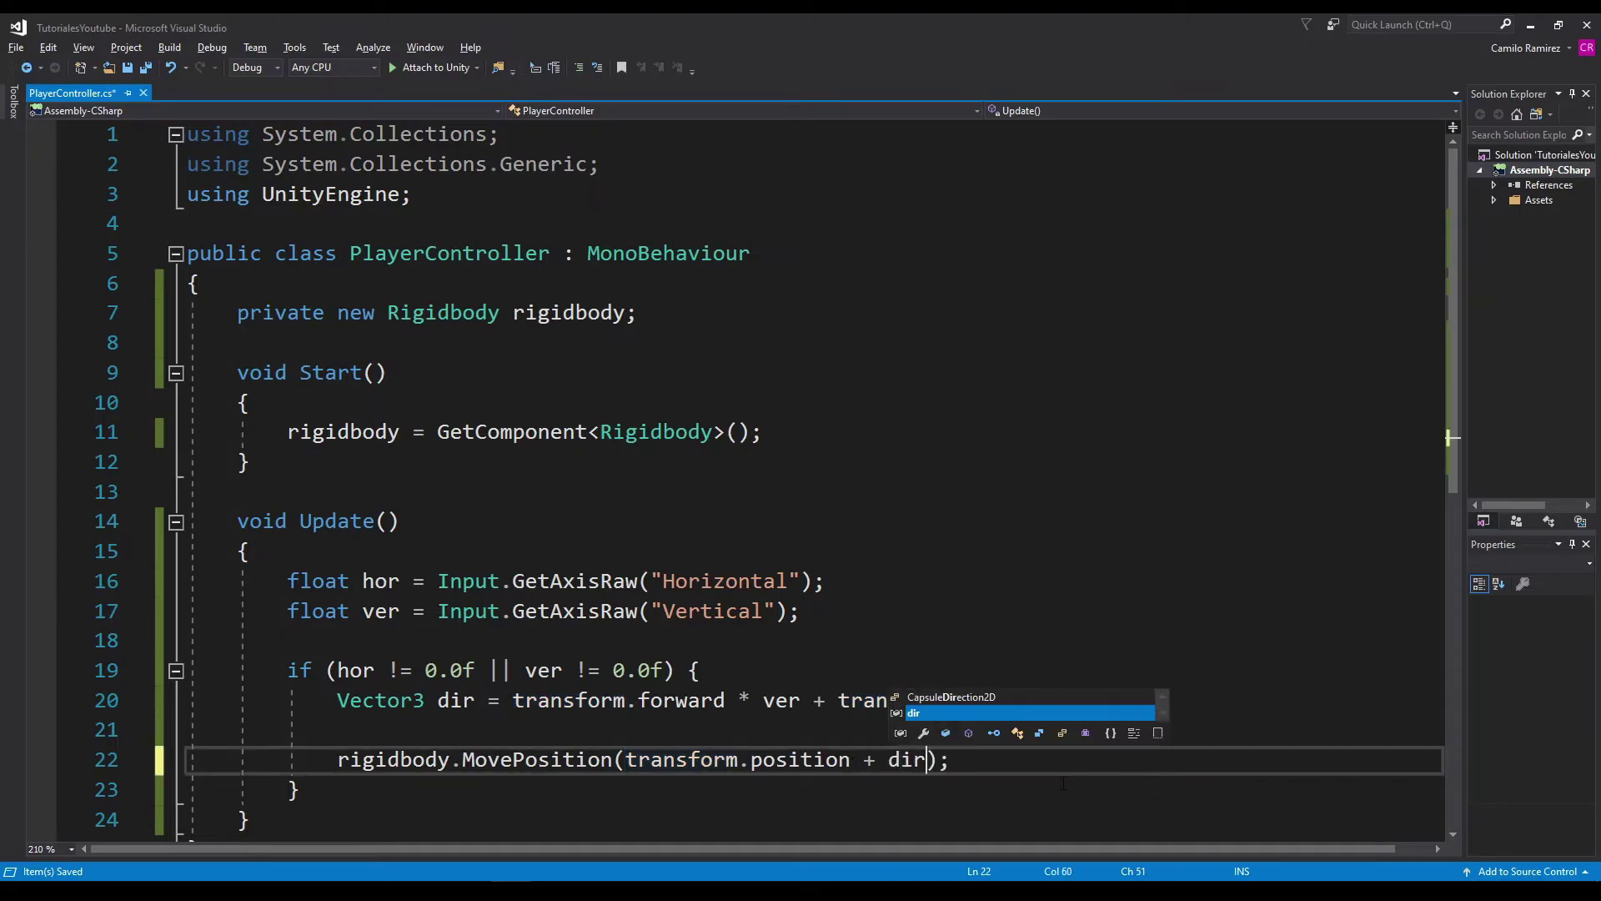
key("End")
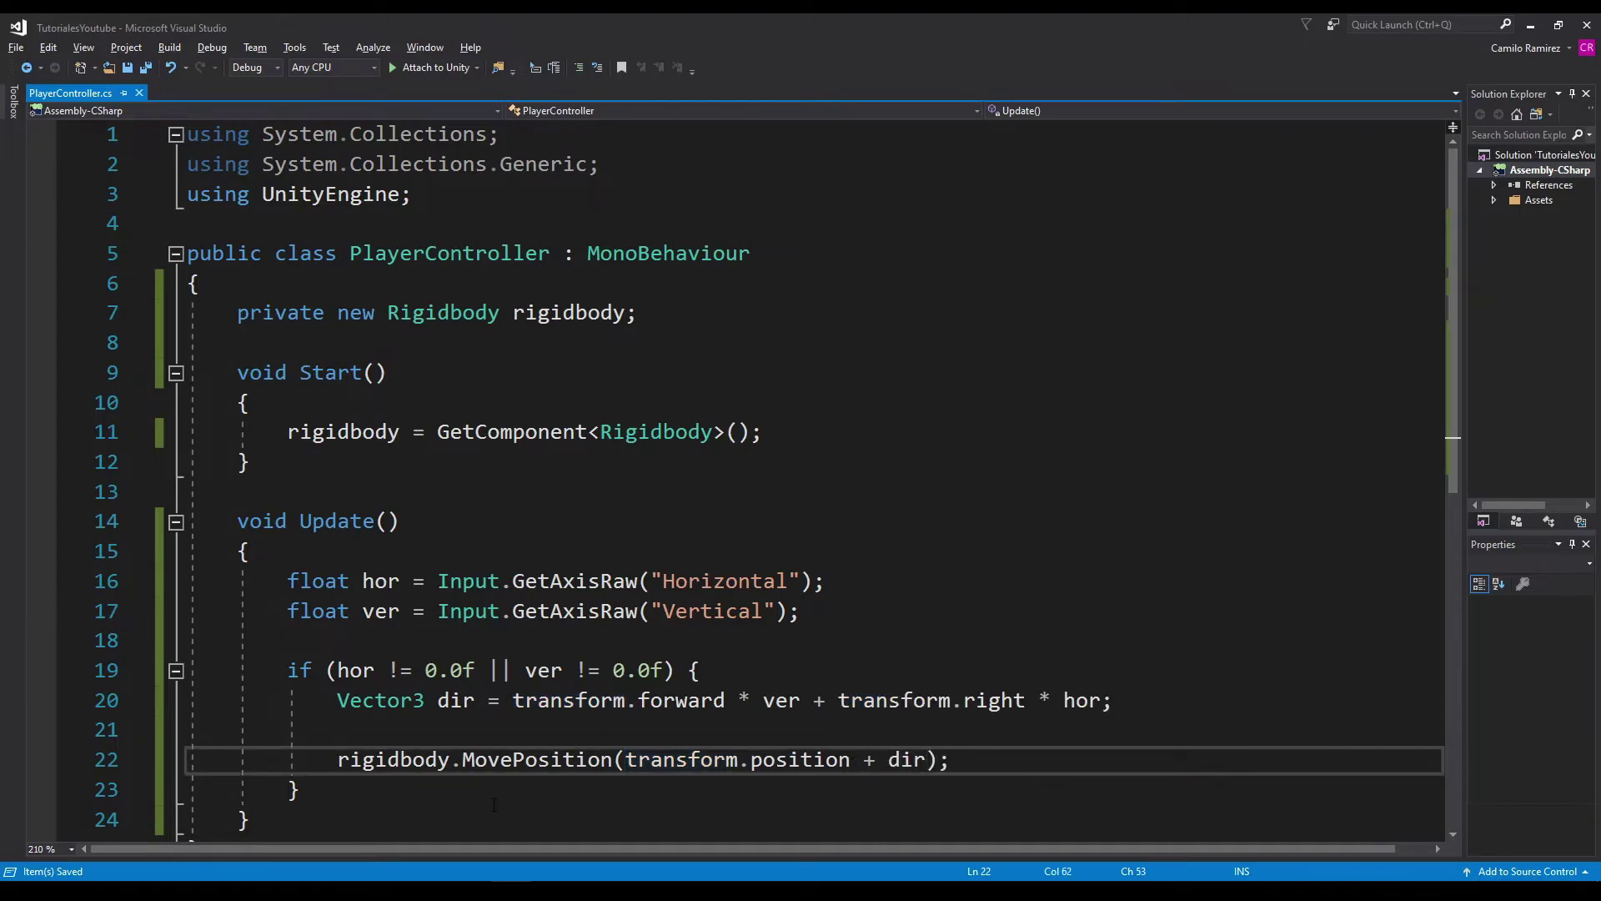
key("alt+Tab")
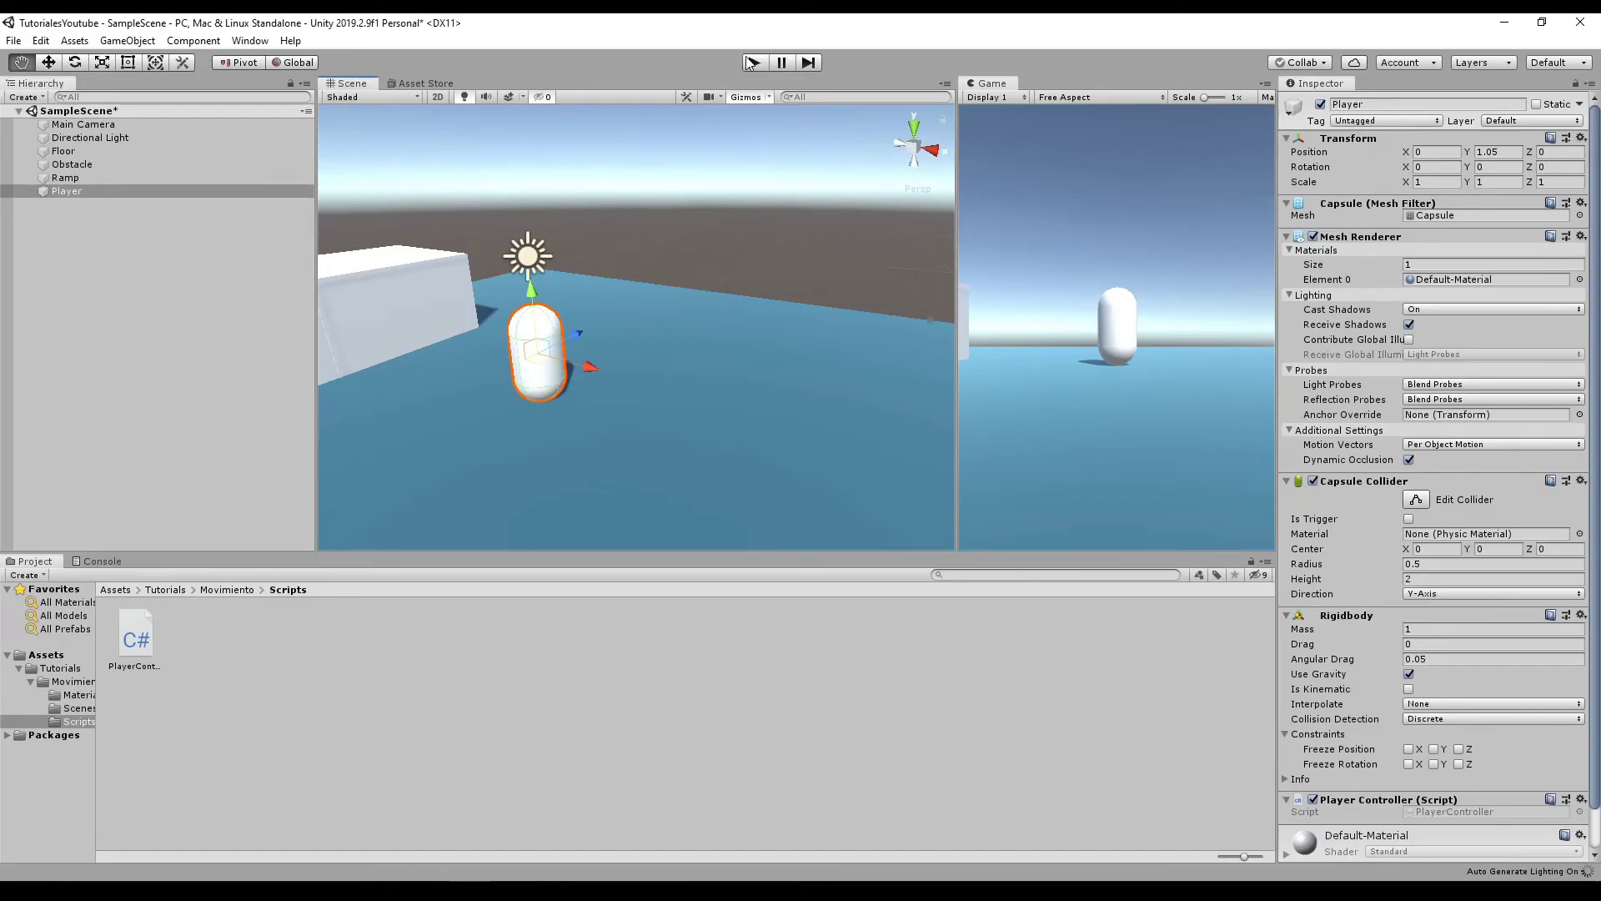
Play-test twice, driving the capsule with W, A, S and D, then stop play mode
left_click(754, 64)
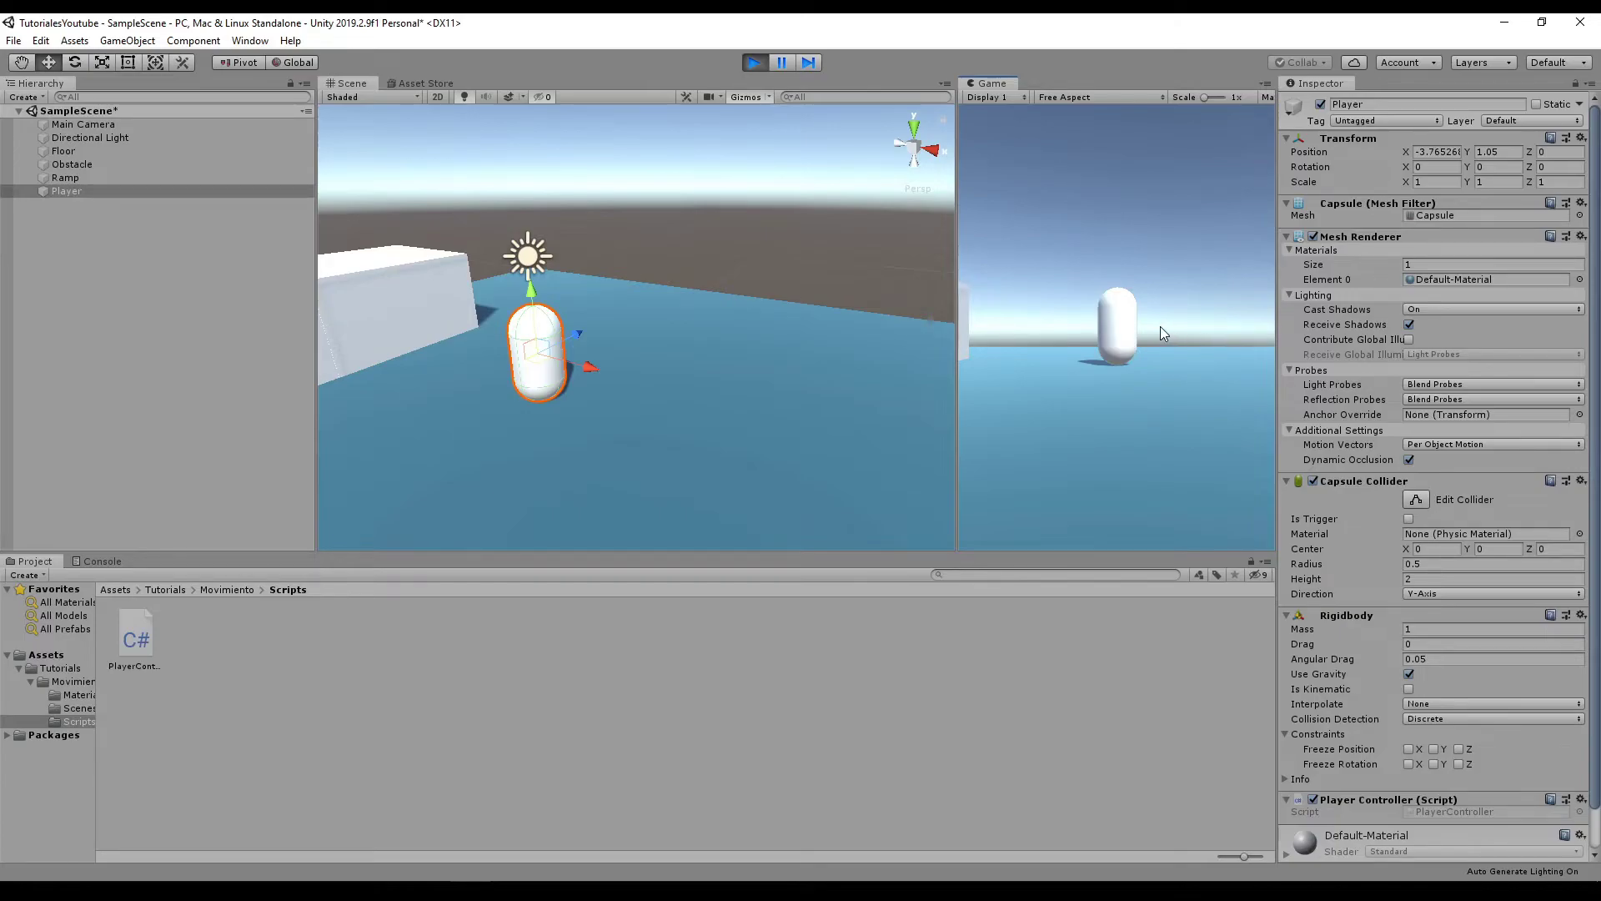
key("w")
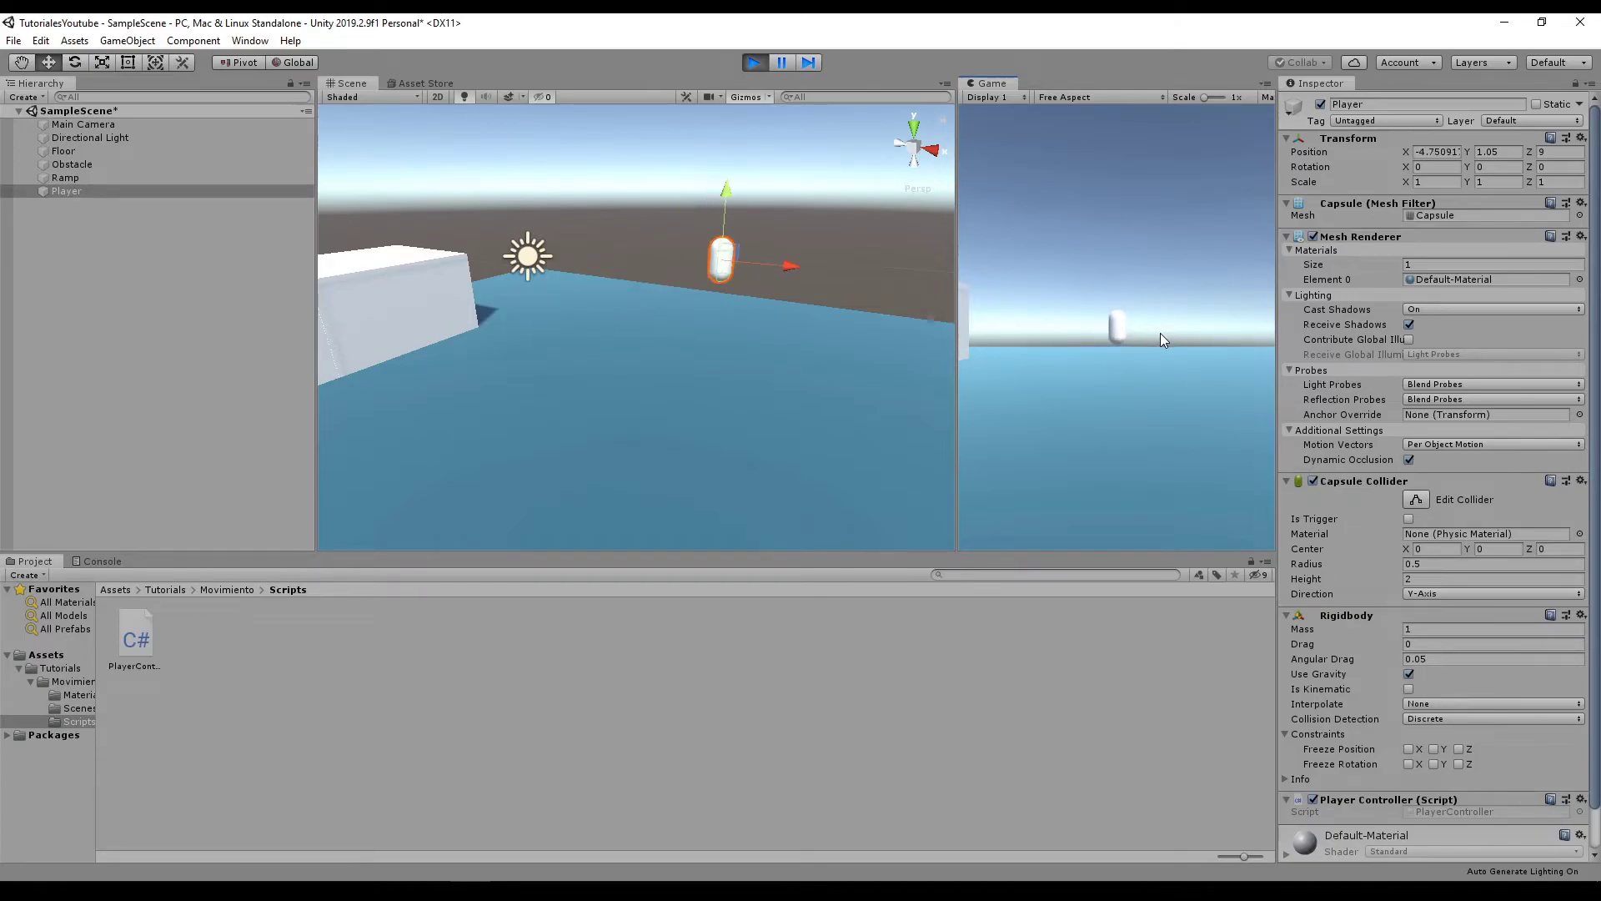
left_click(753, 63)
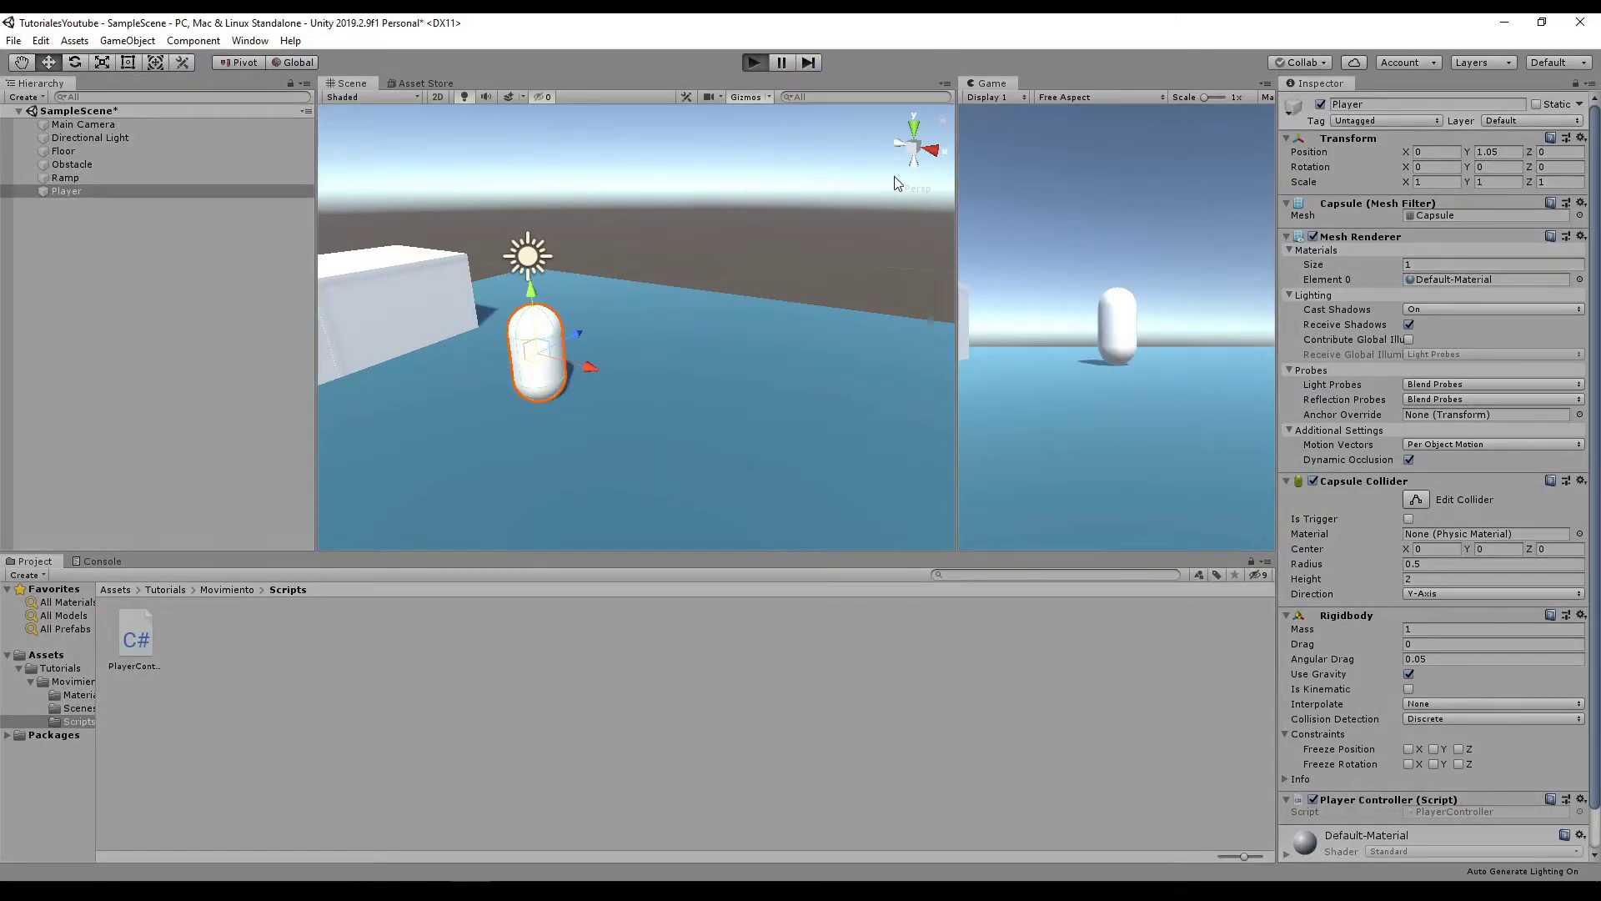
key("ctrl+p")
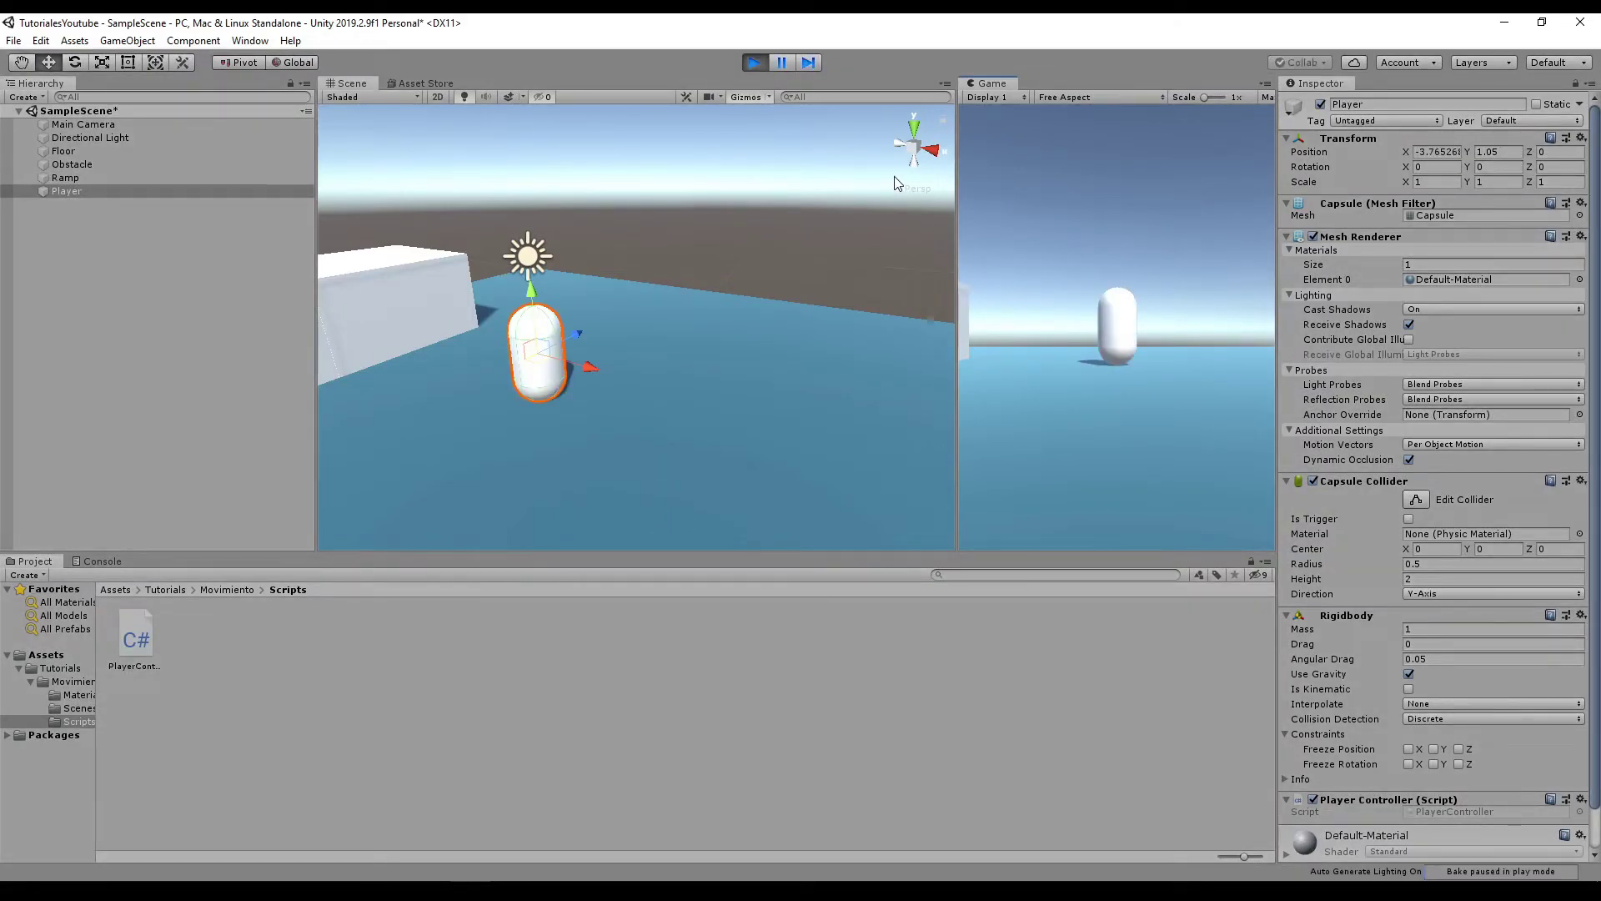
key("w")
key("a")
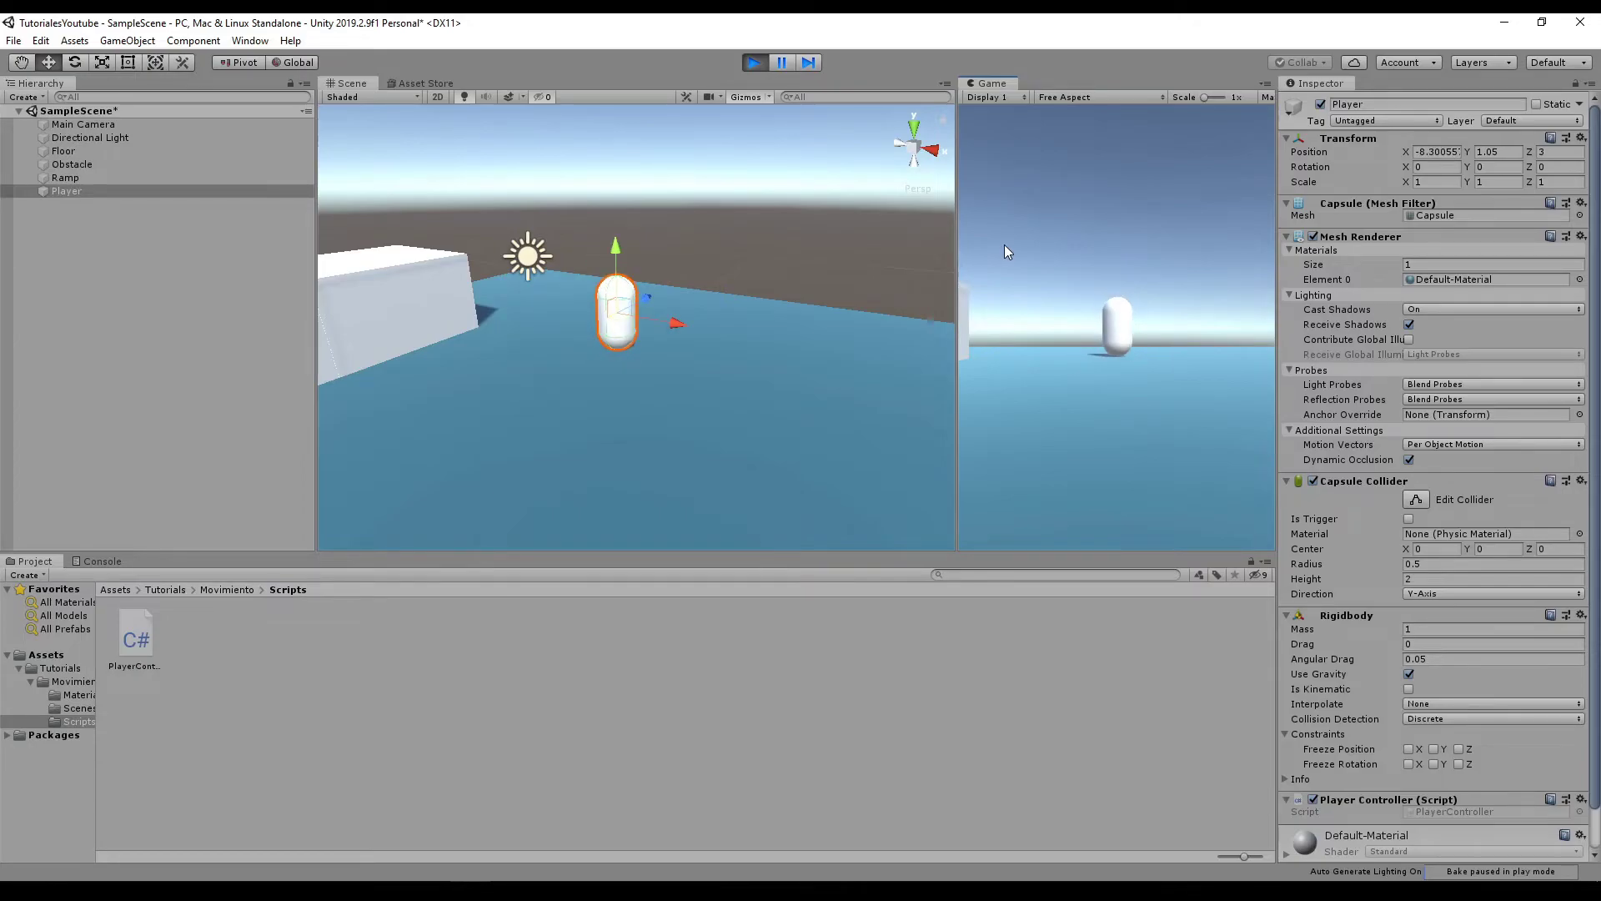
key("d")
key("s")
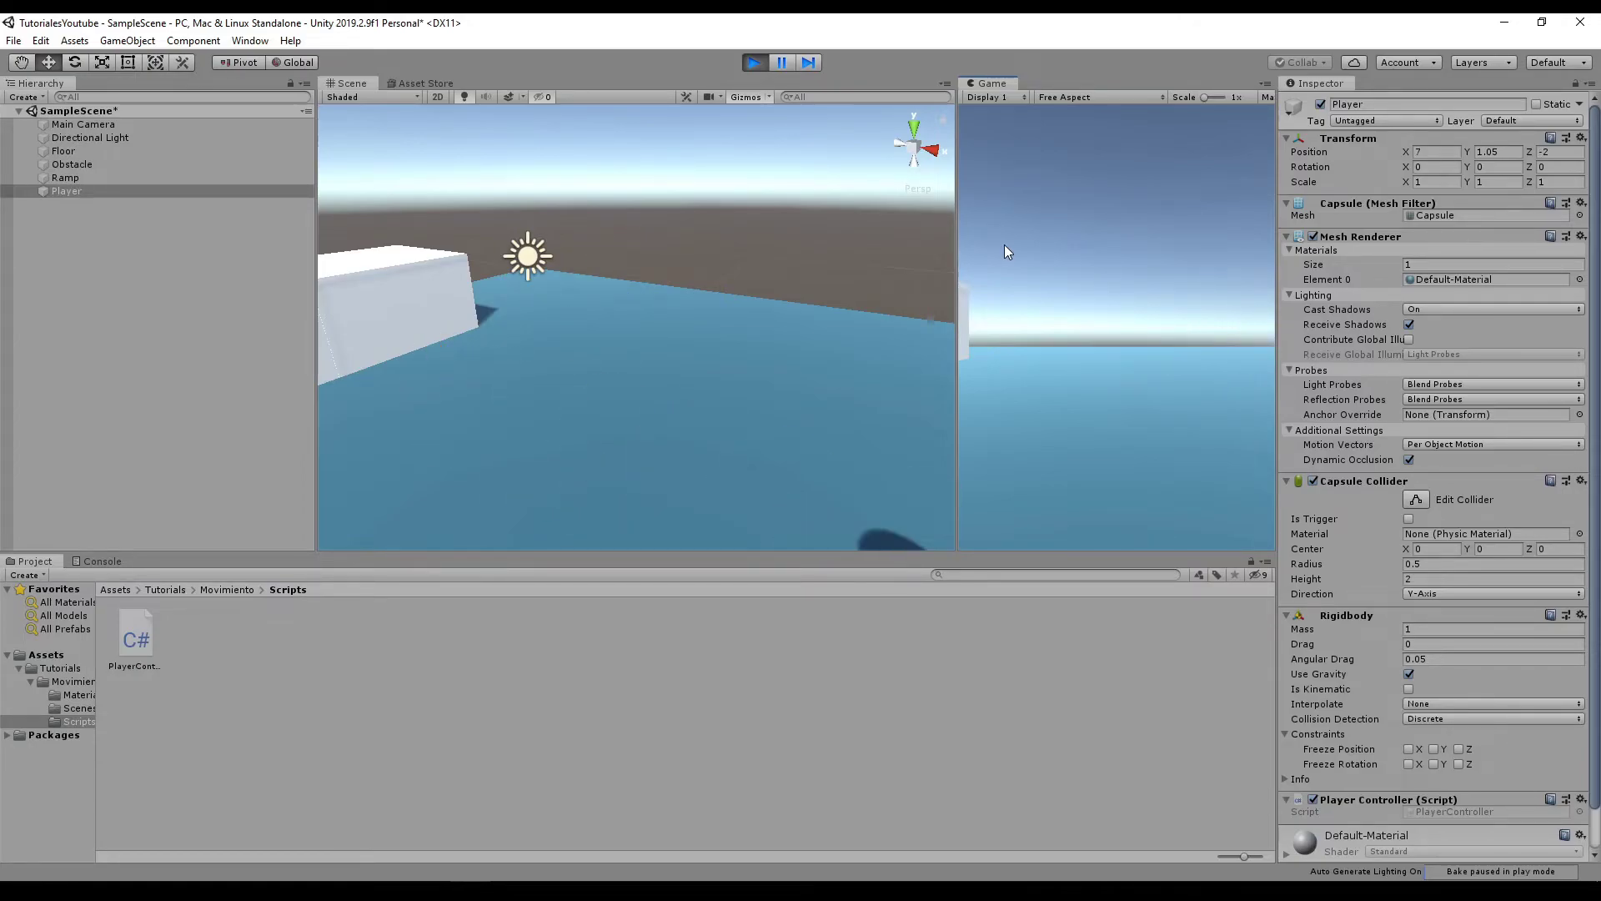
key("a")
key("w")
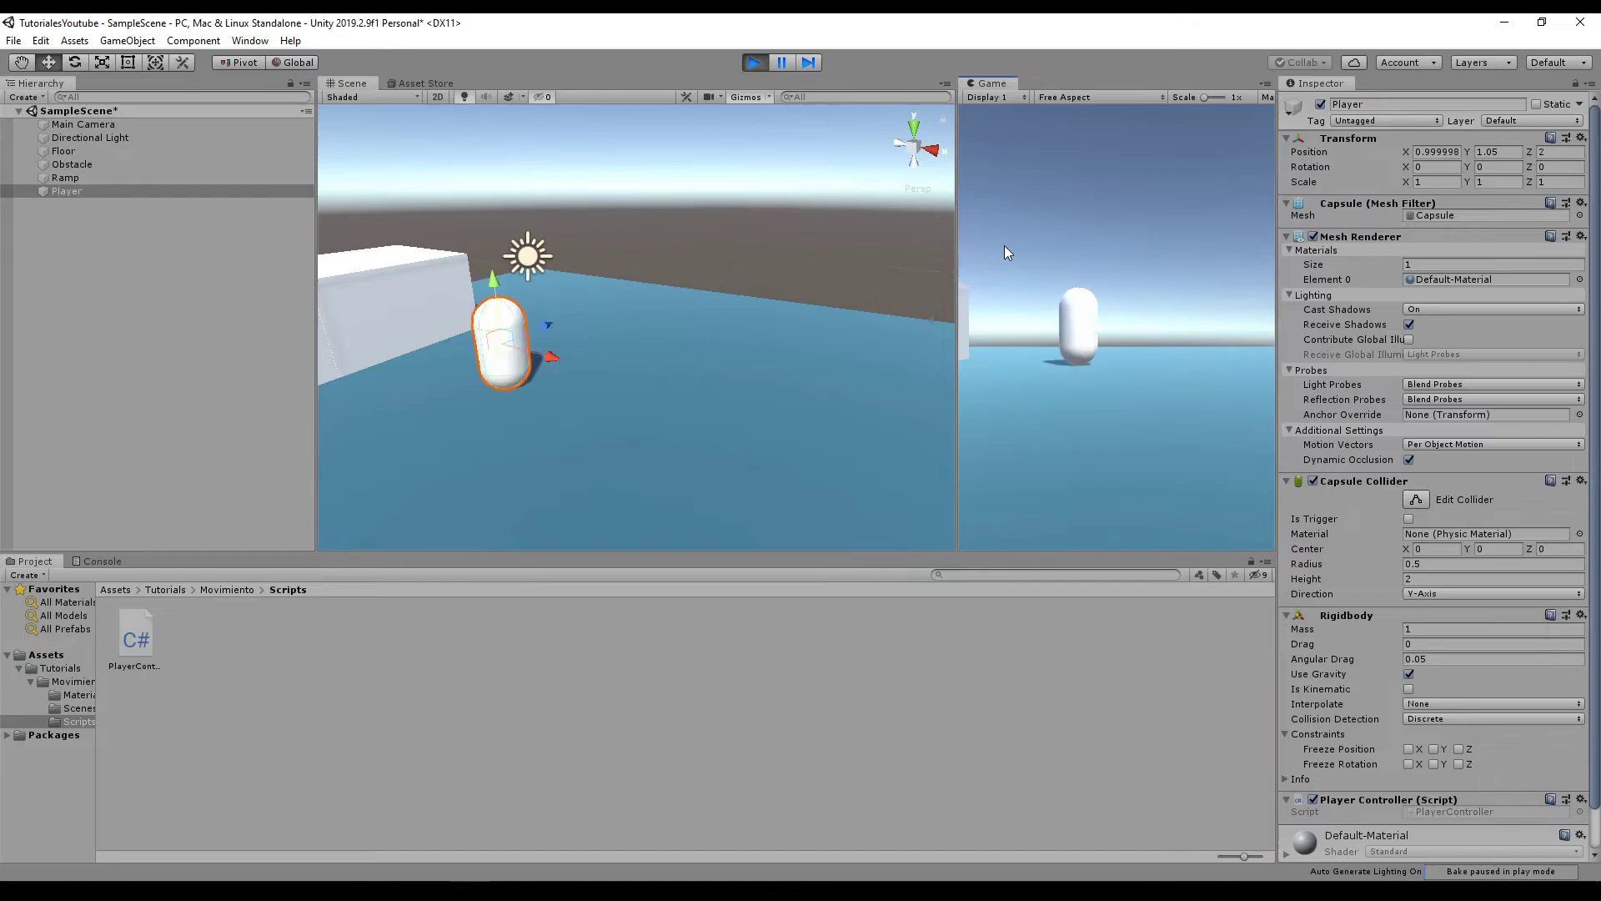
key("d")
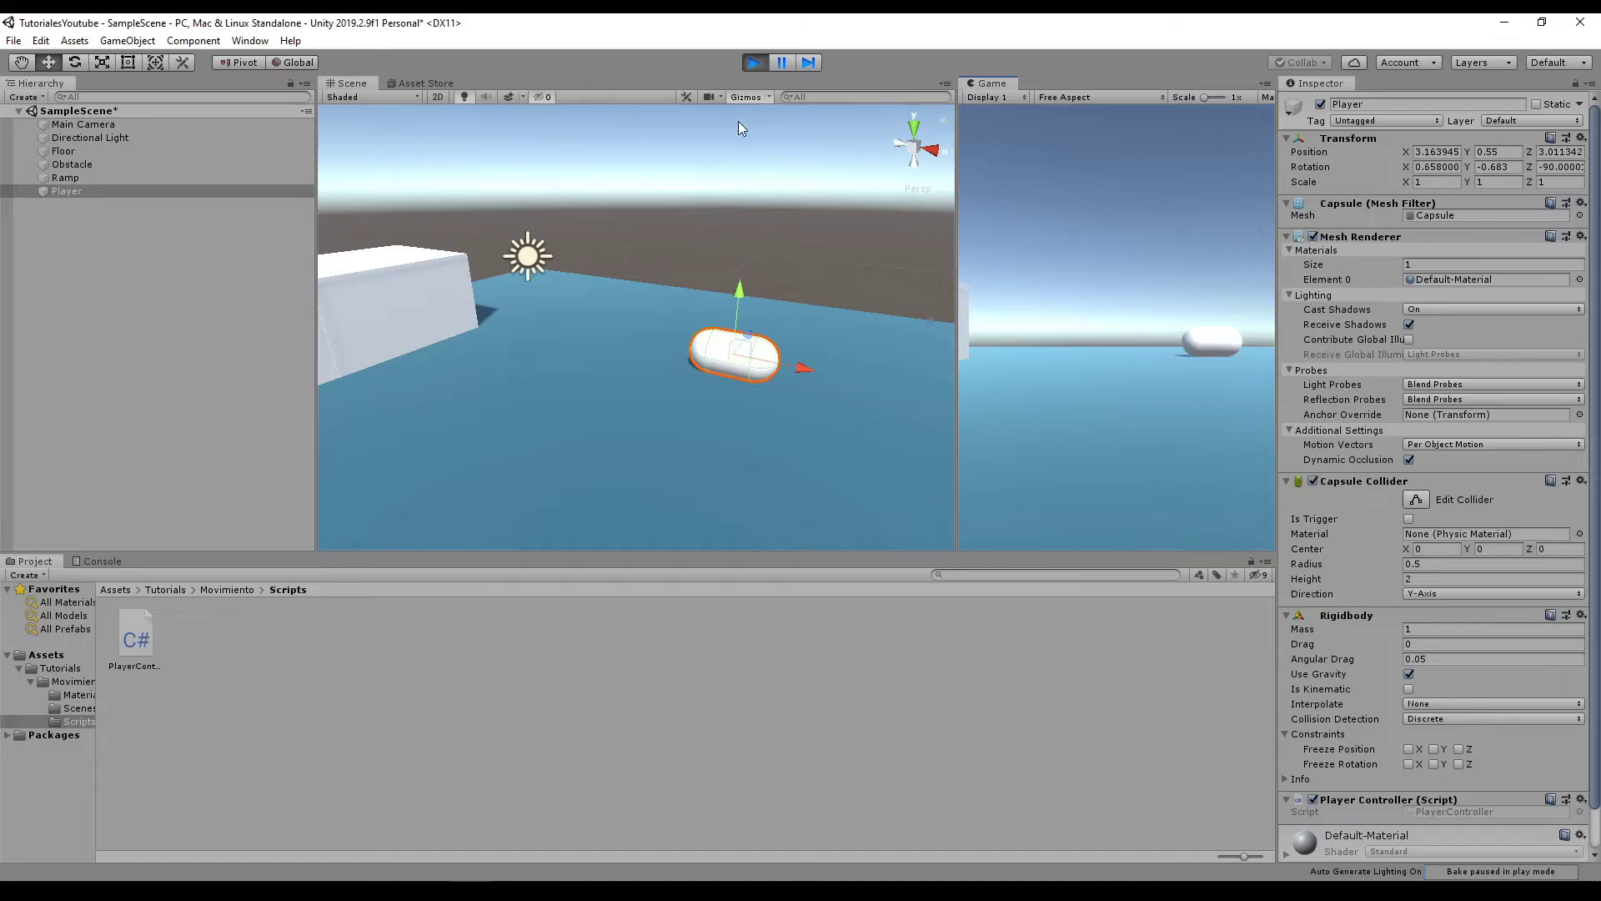
left_click(754, 63)
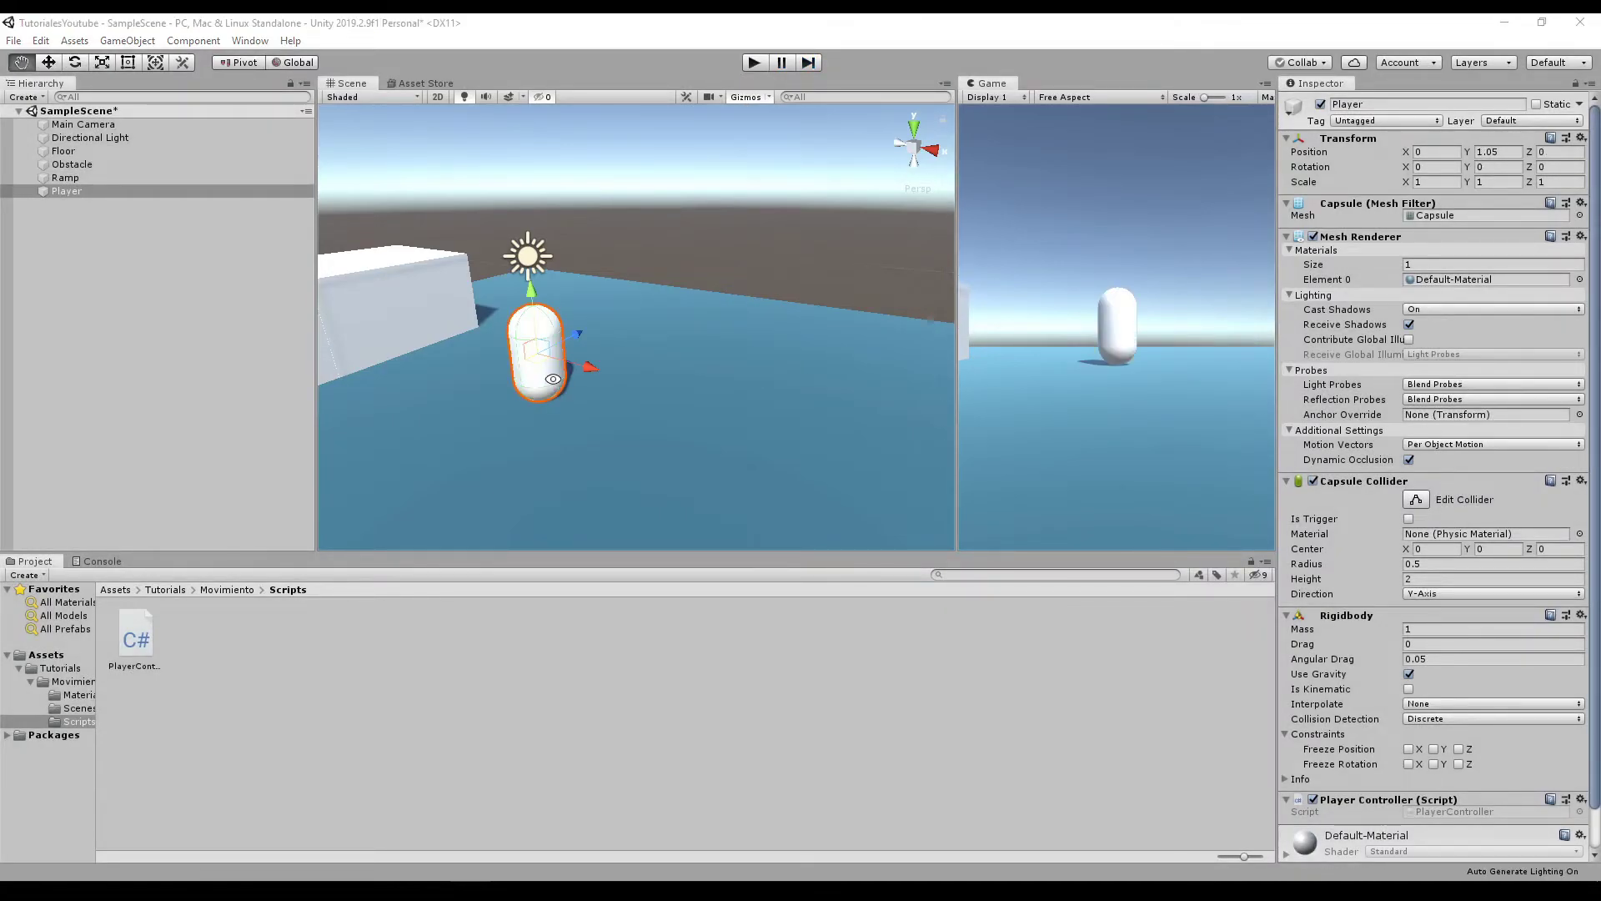
key("alt+Tab")
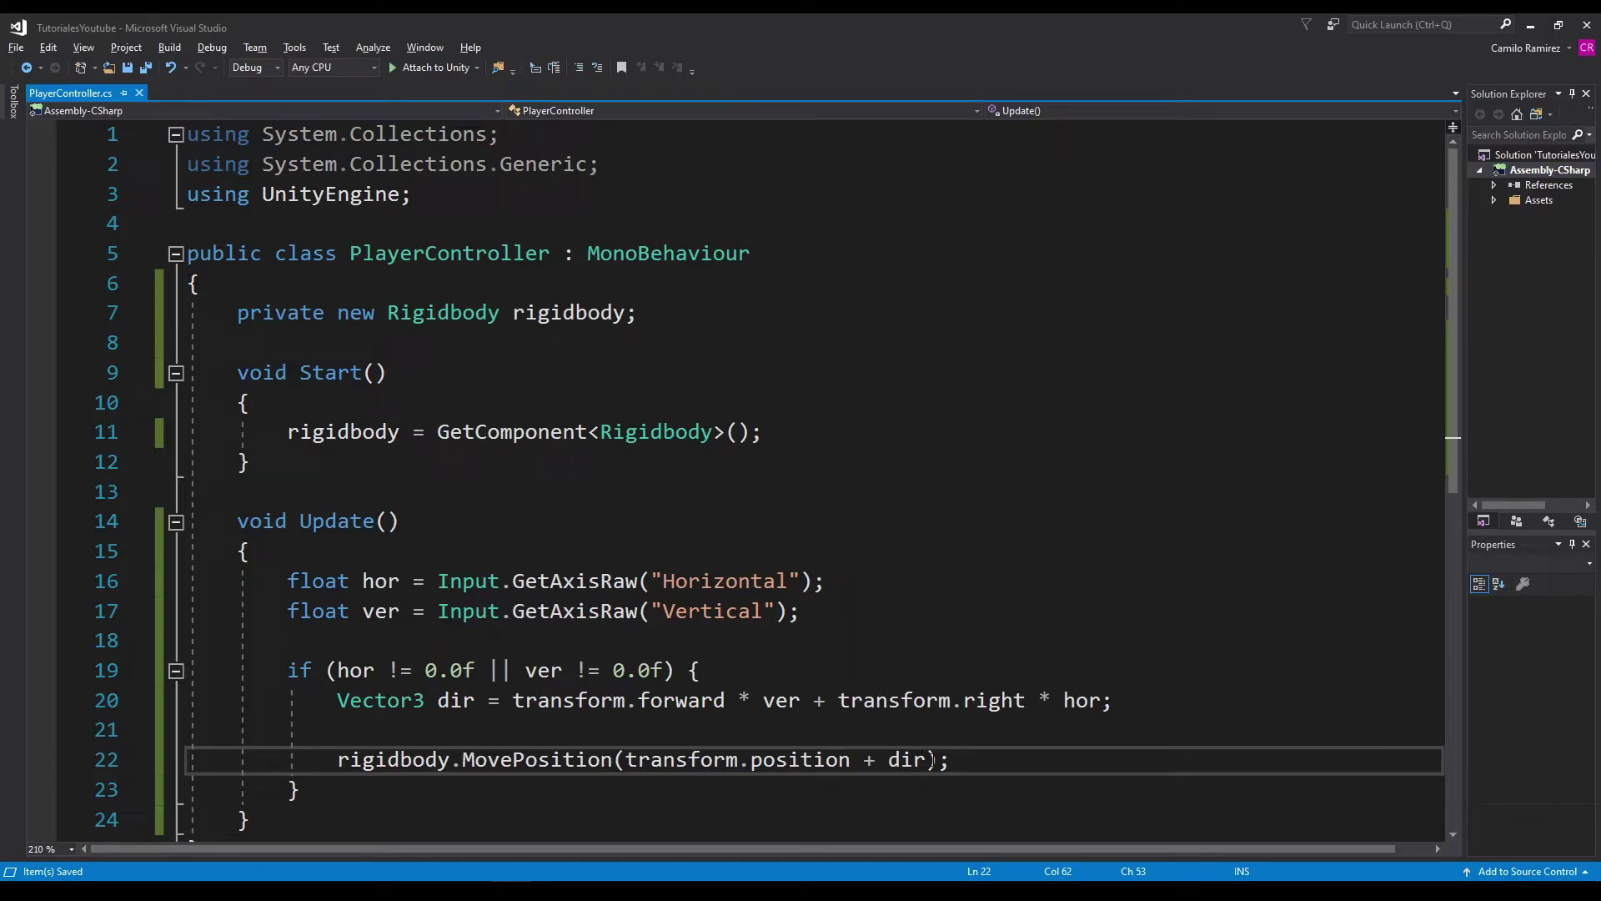
Add 'public float speed = 10f;' below the rigidbody field and save PlayerController
left_click_drag(926, 759, 627, 759)
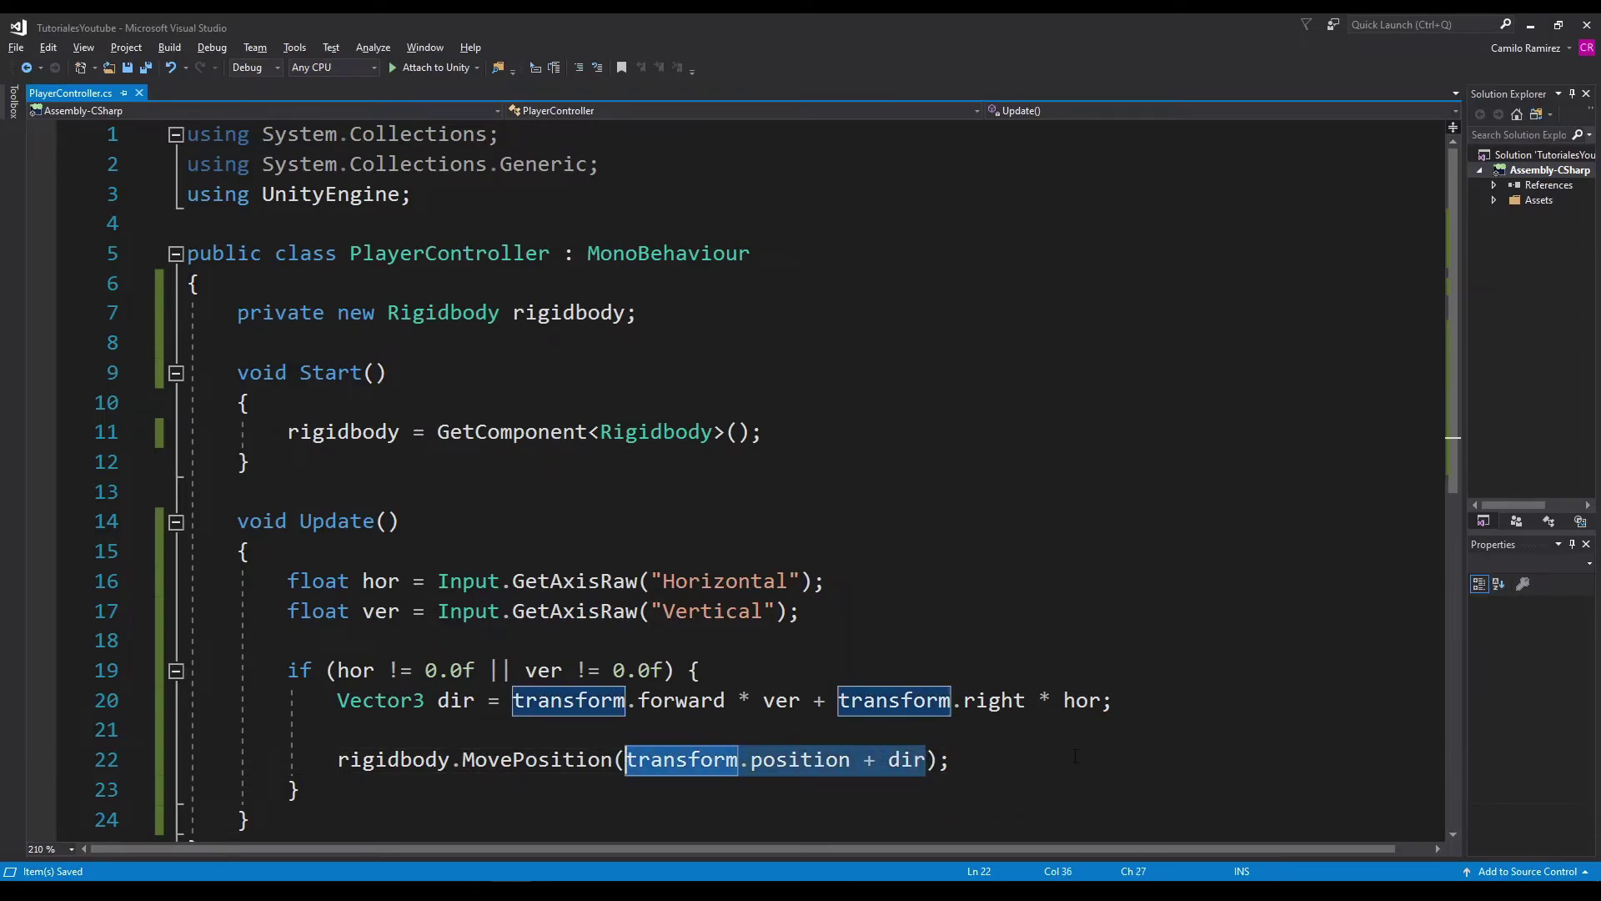
left_click(1075, 756)
left_click(901, 301)
key("Return")
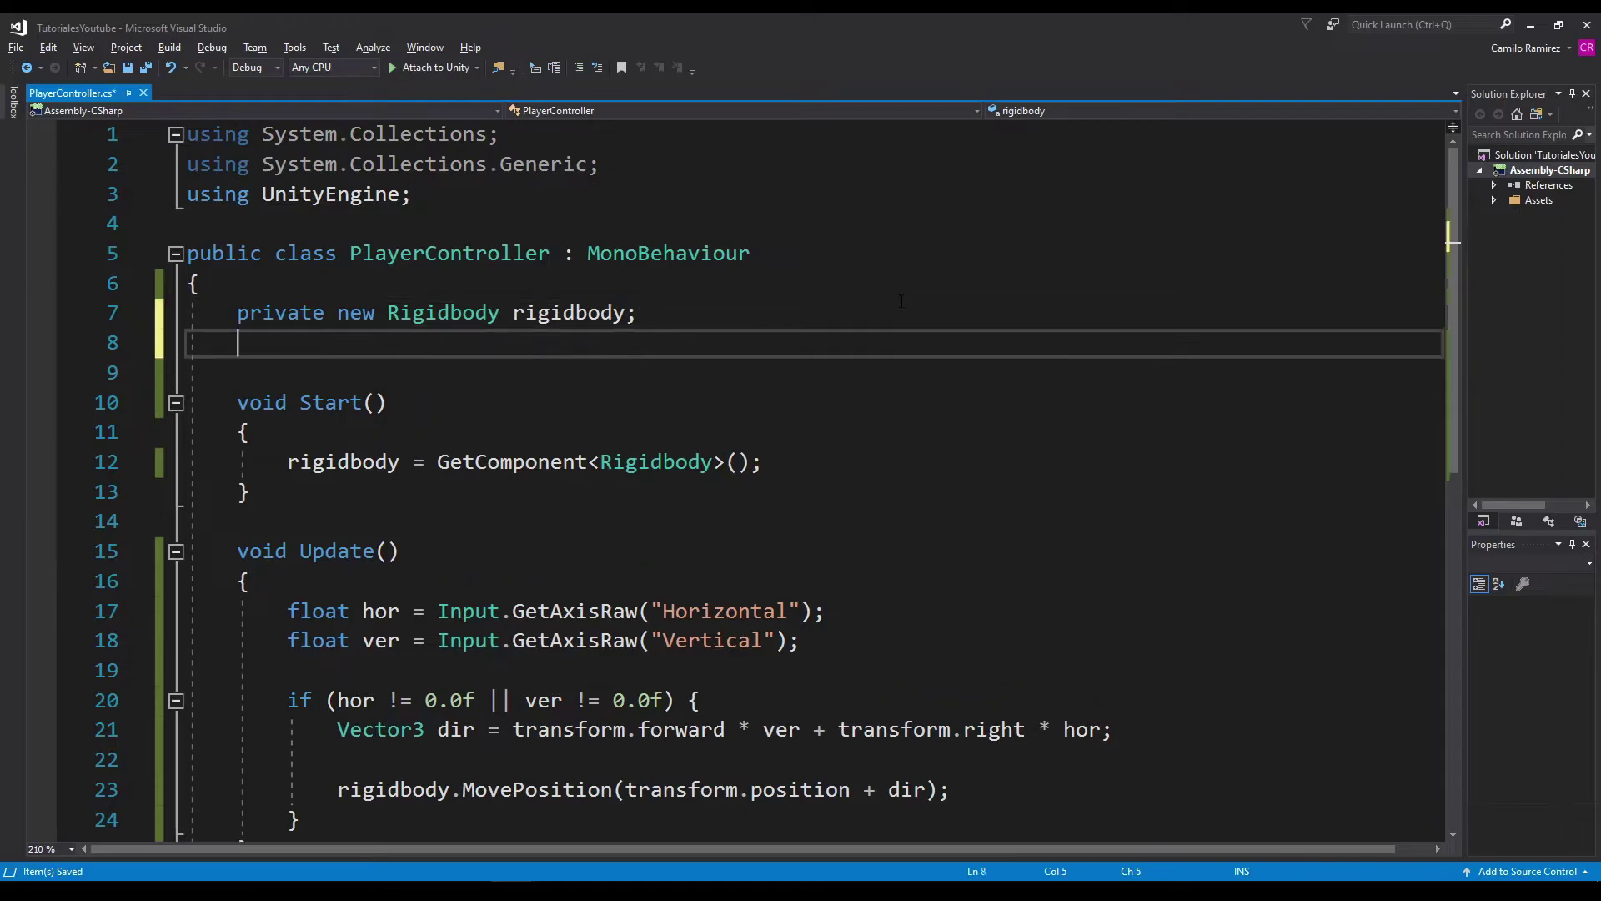
key("Return")
type("p")
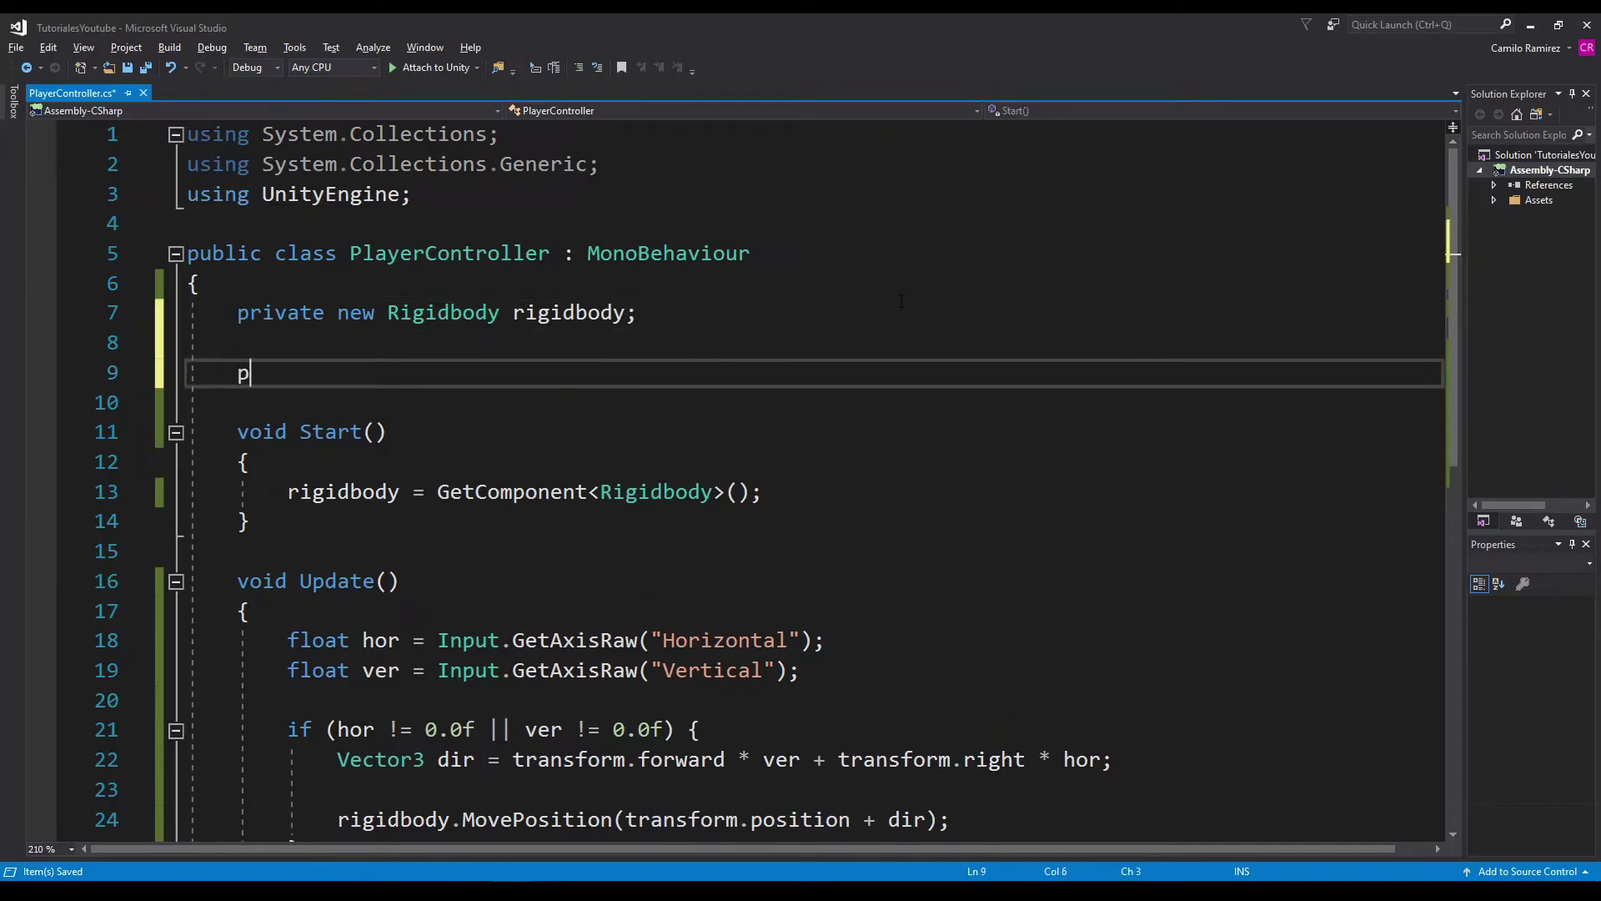
type("ublic float ")
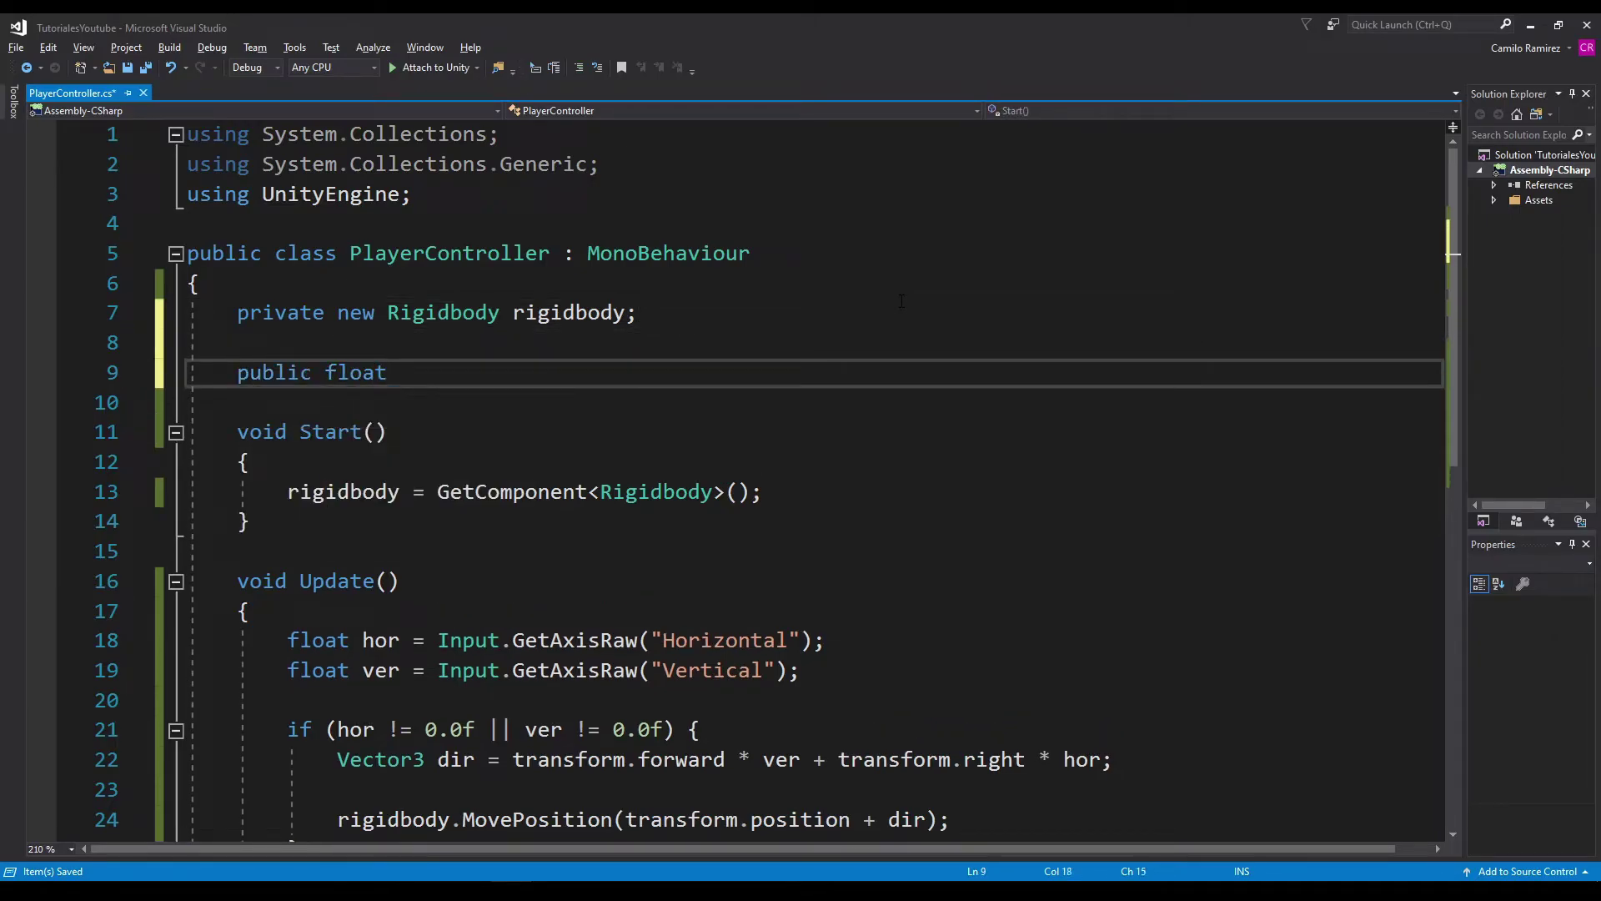
type("speed =")
type(" 10f;")
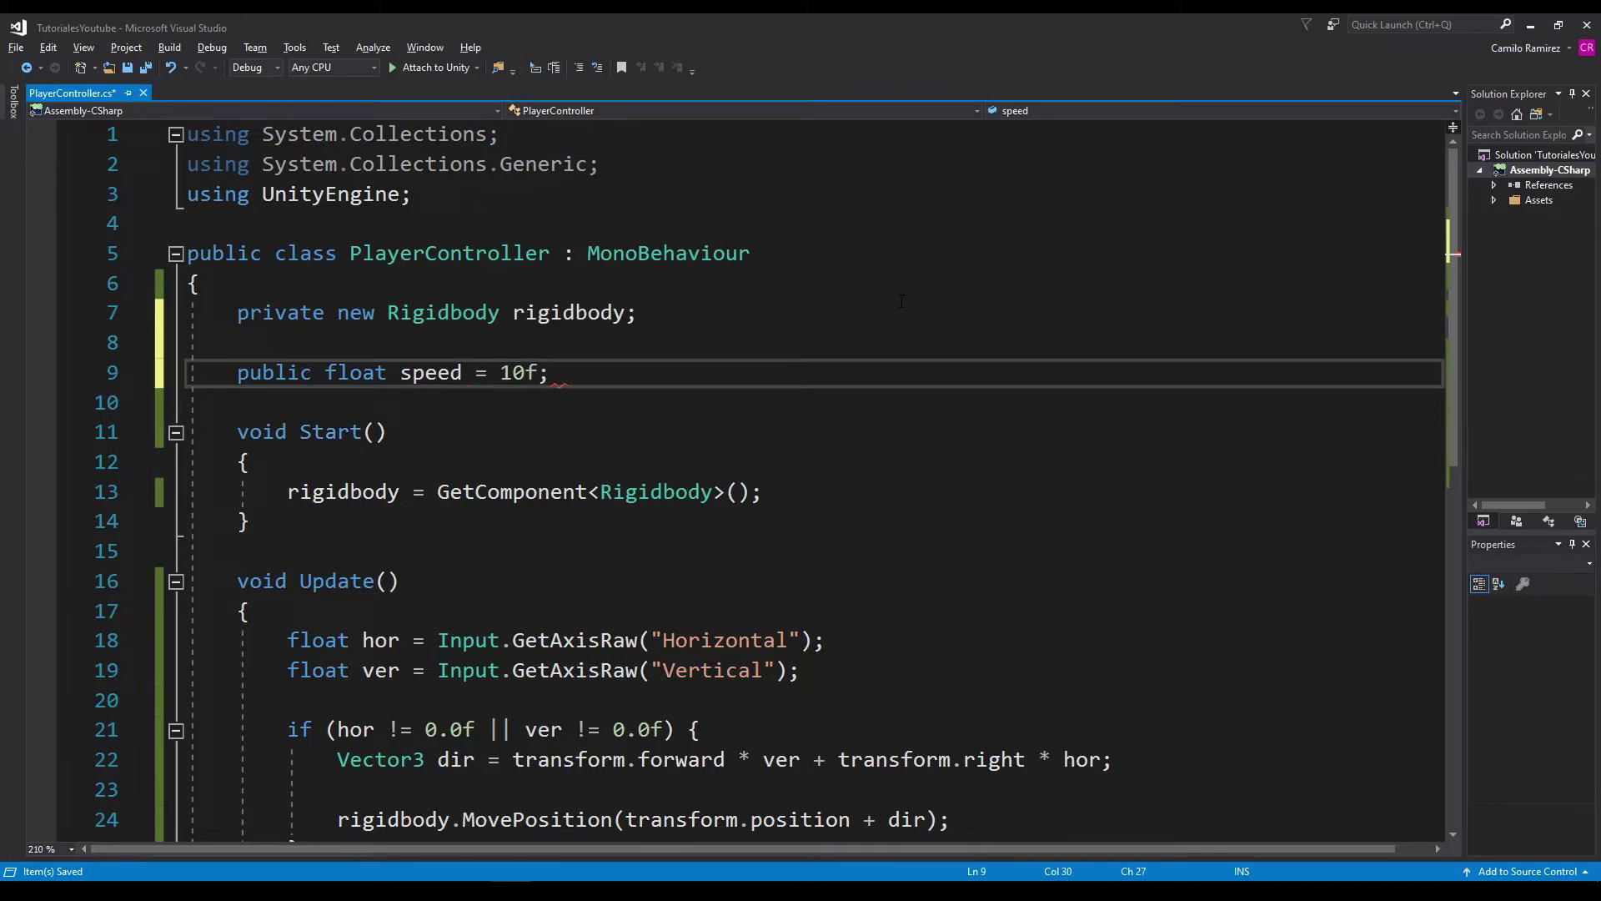
key("ctrl+s")
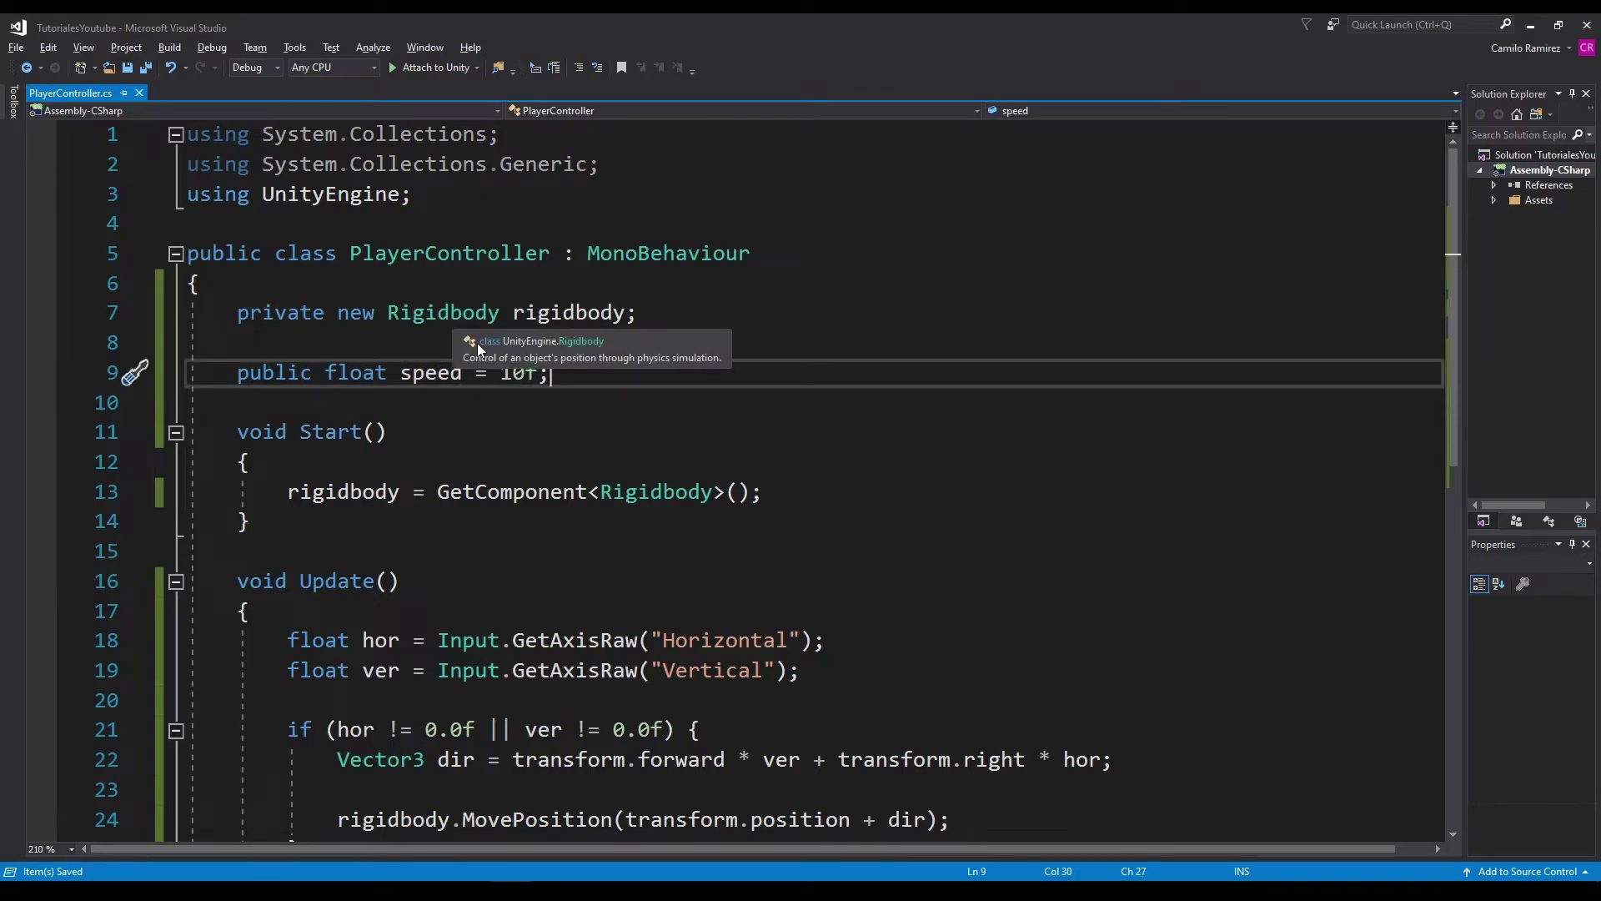
left_click(367, 372)
left_click(318, 387)
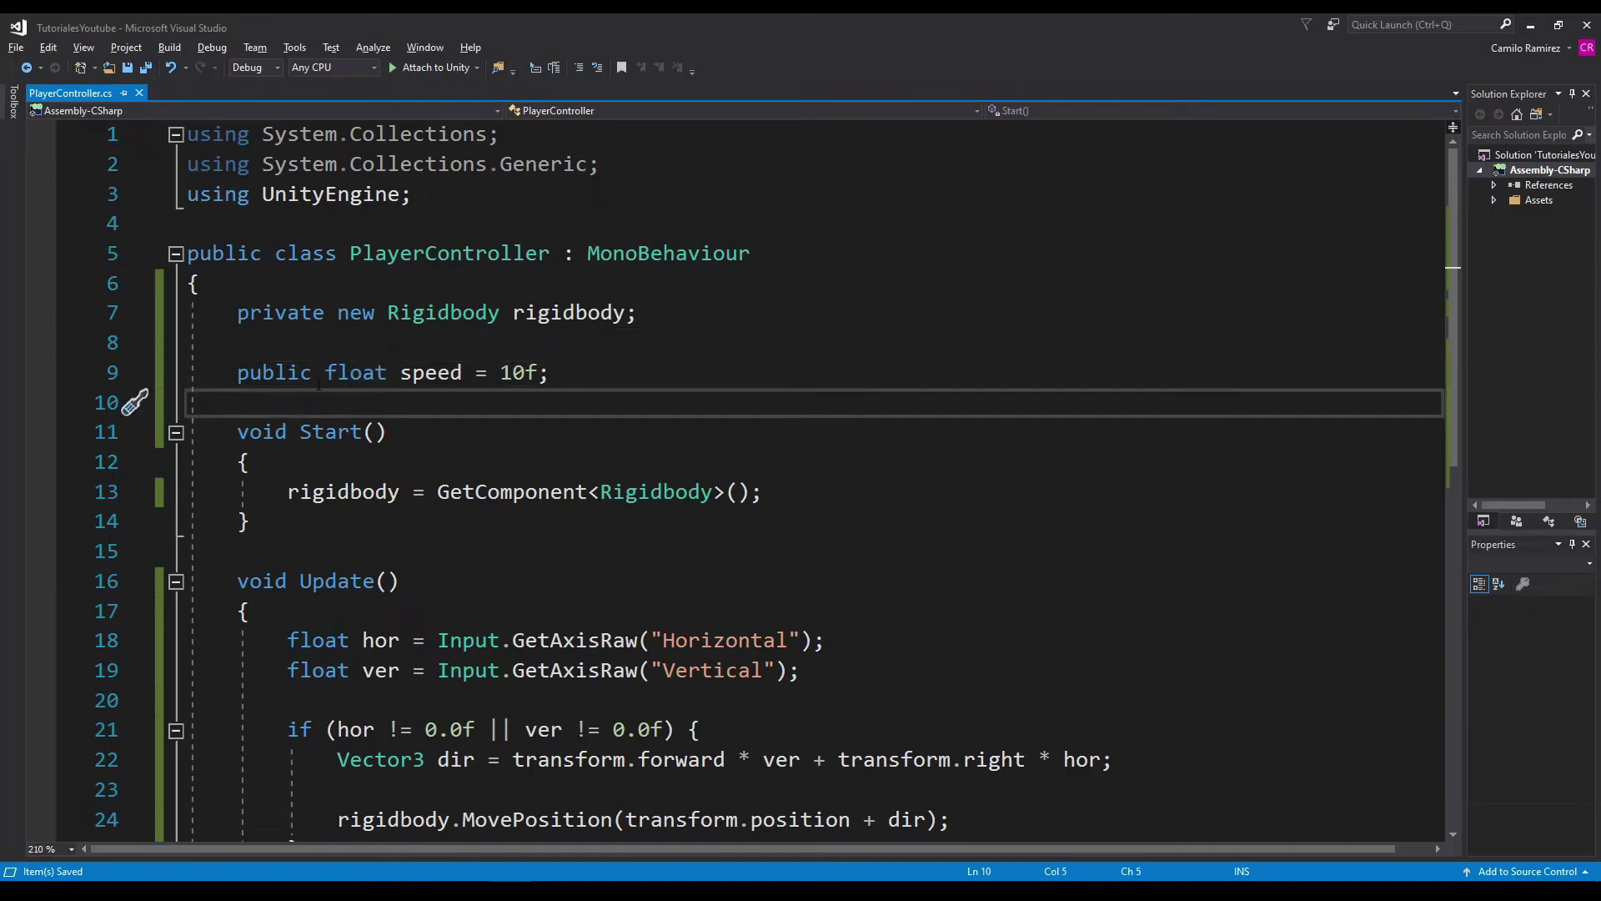
left_click(287, 373)
double_click(250, 373)
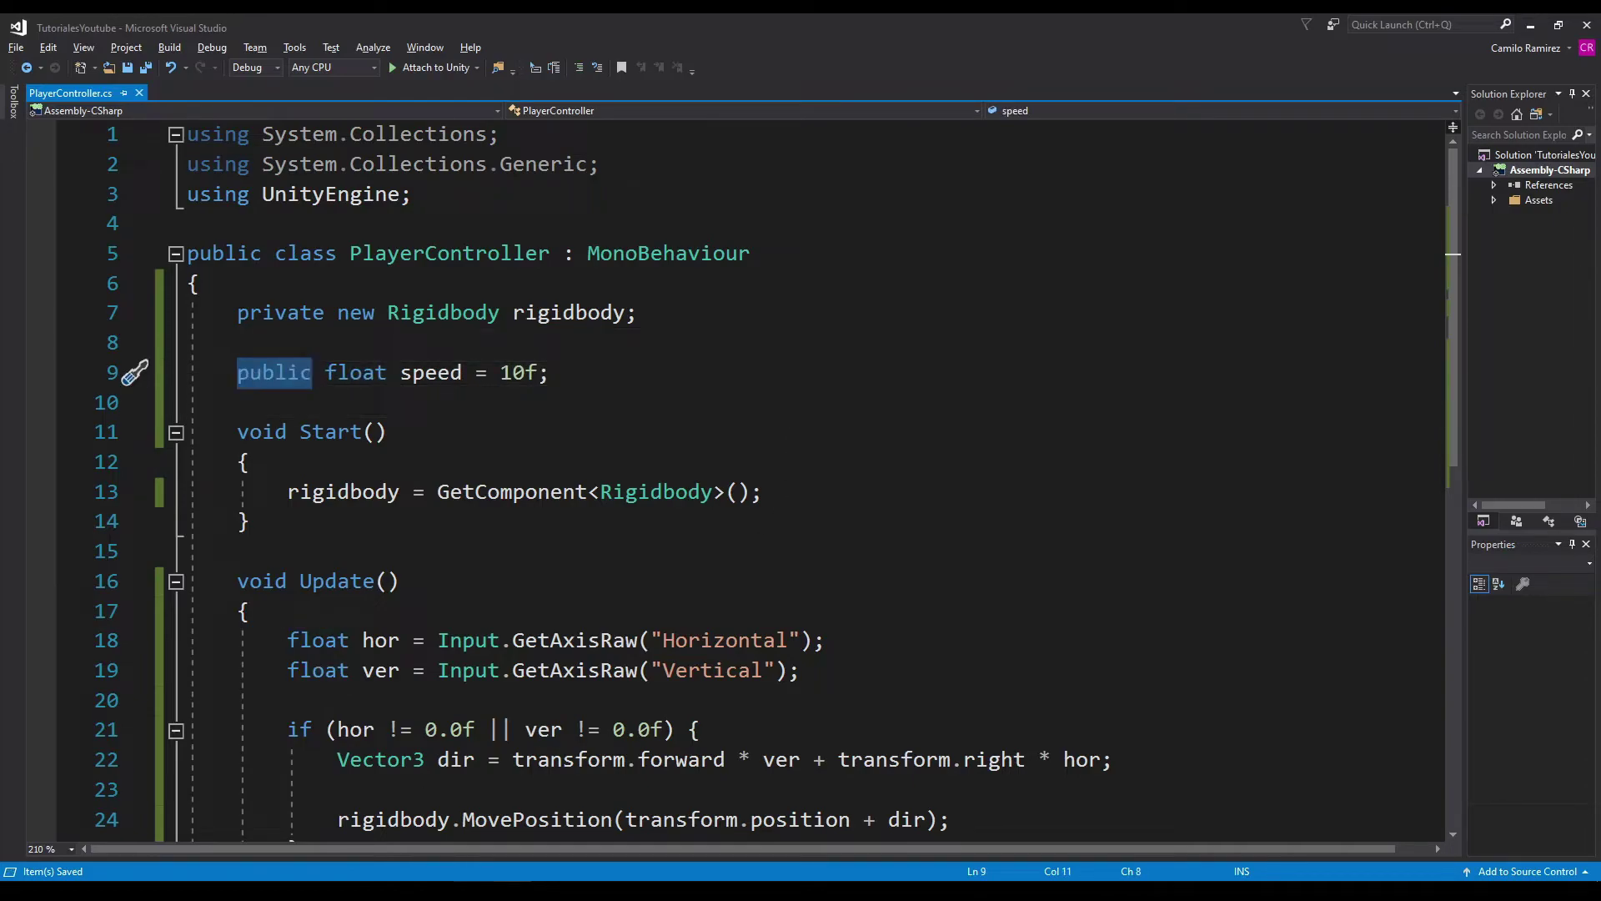
key("alt+Tab")
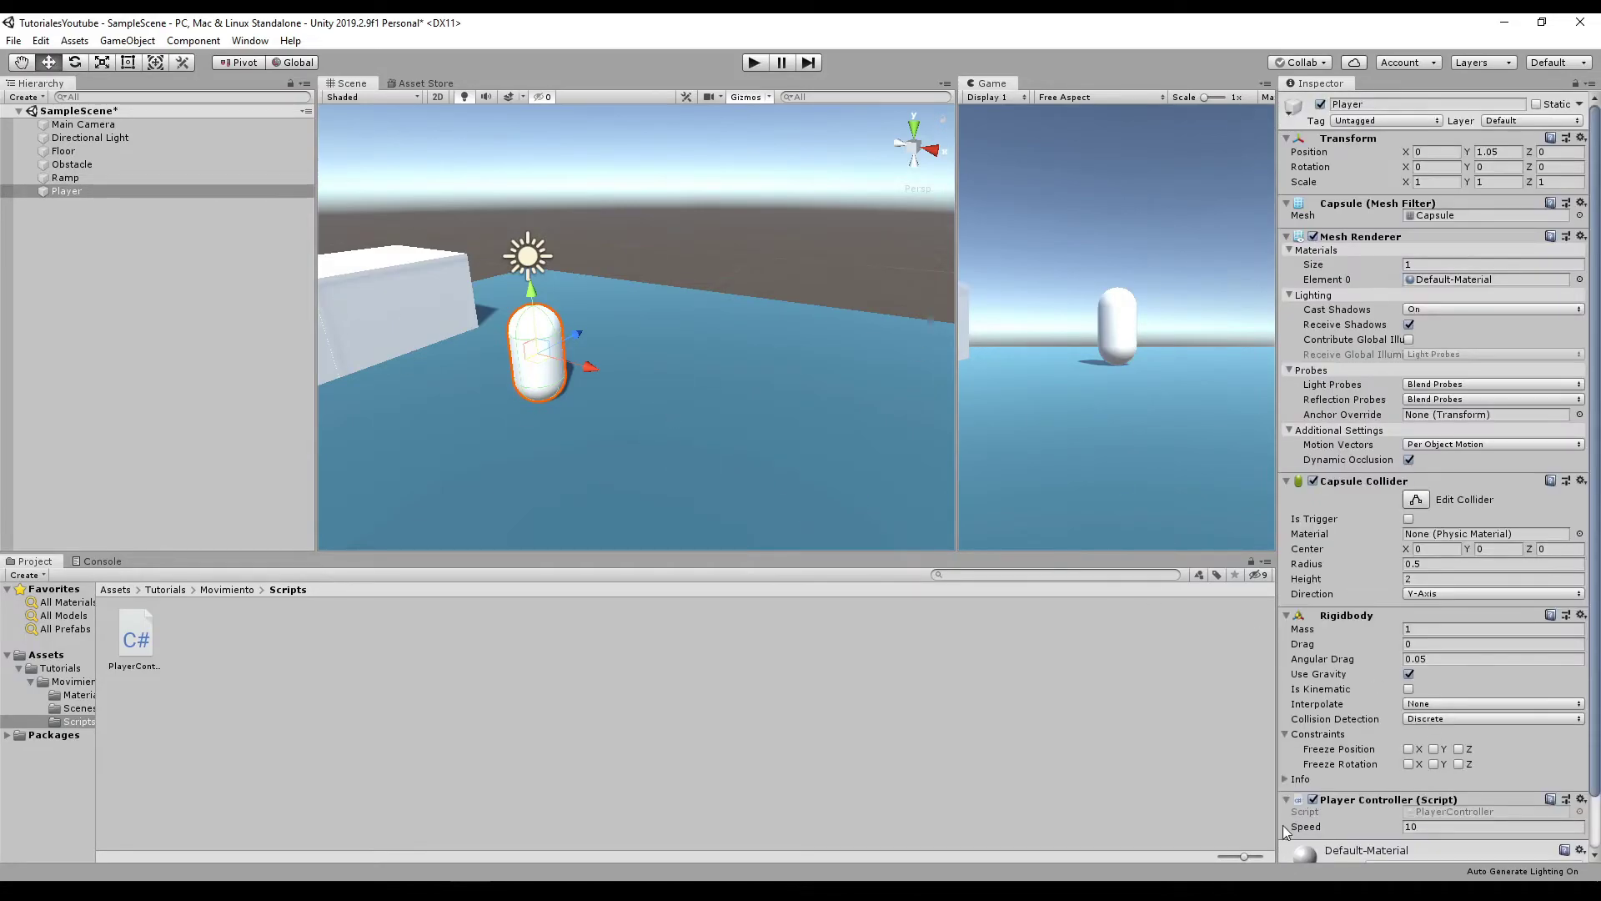
left_click(67, 191)
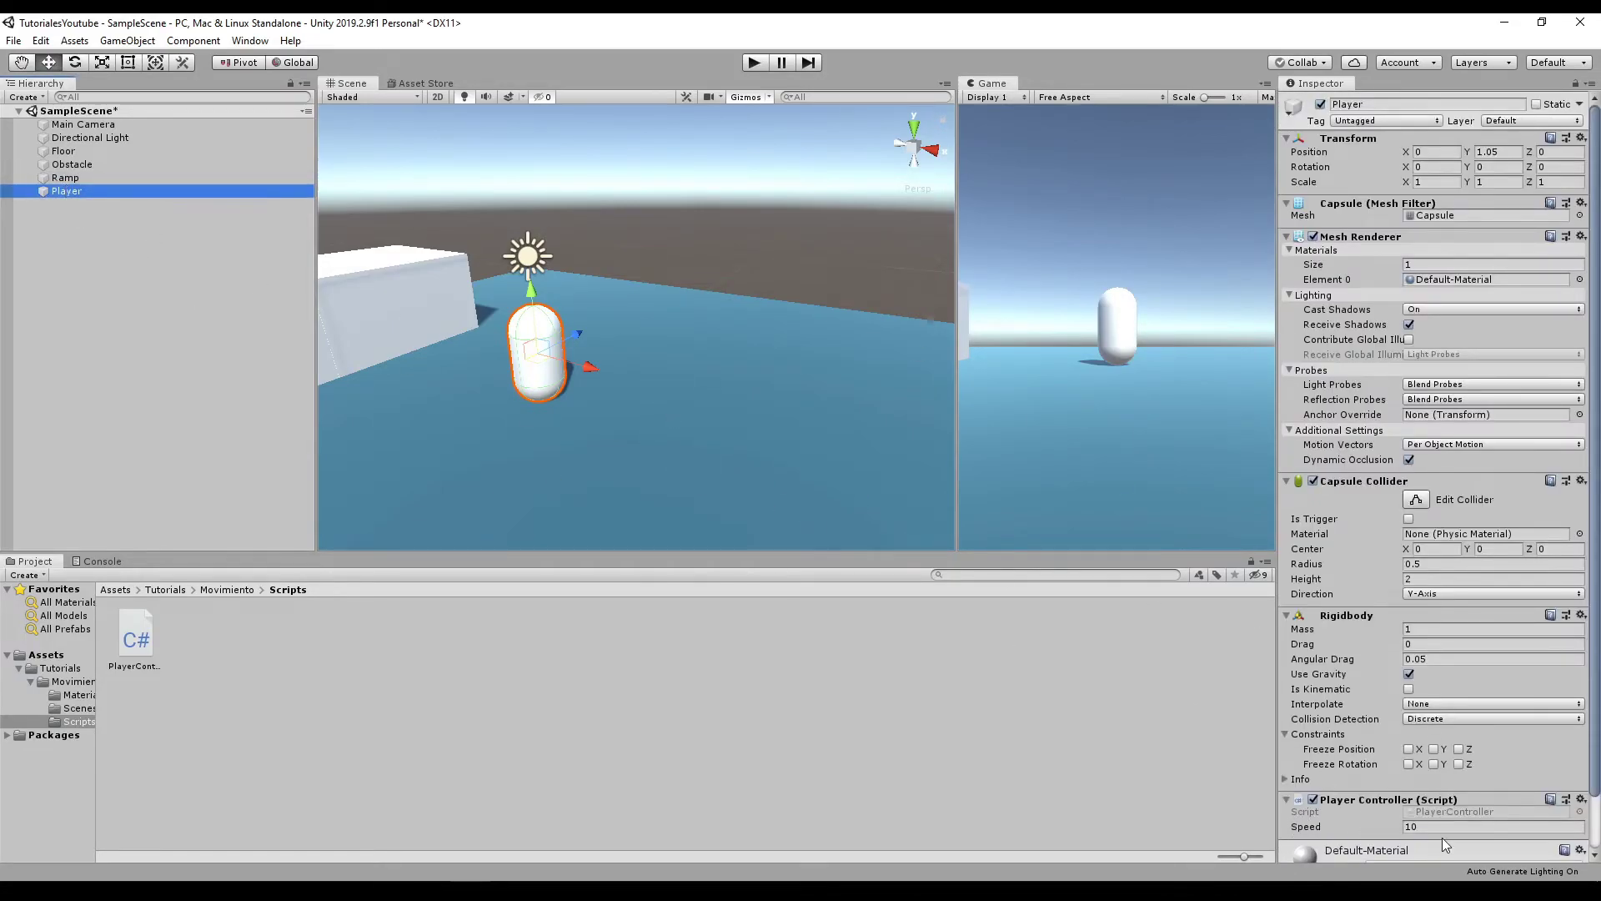
left_click_drag(1353, 826, 1344, 814)
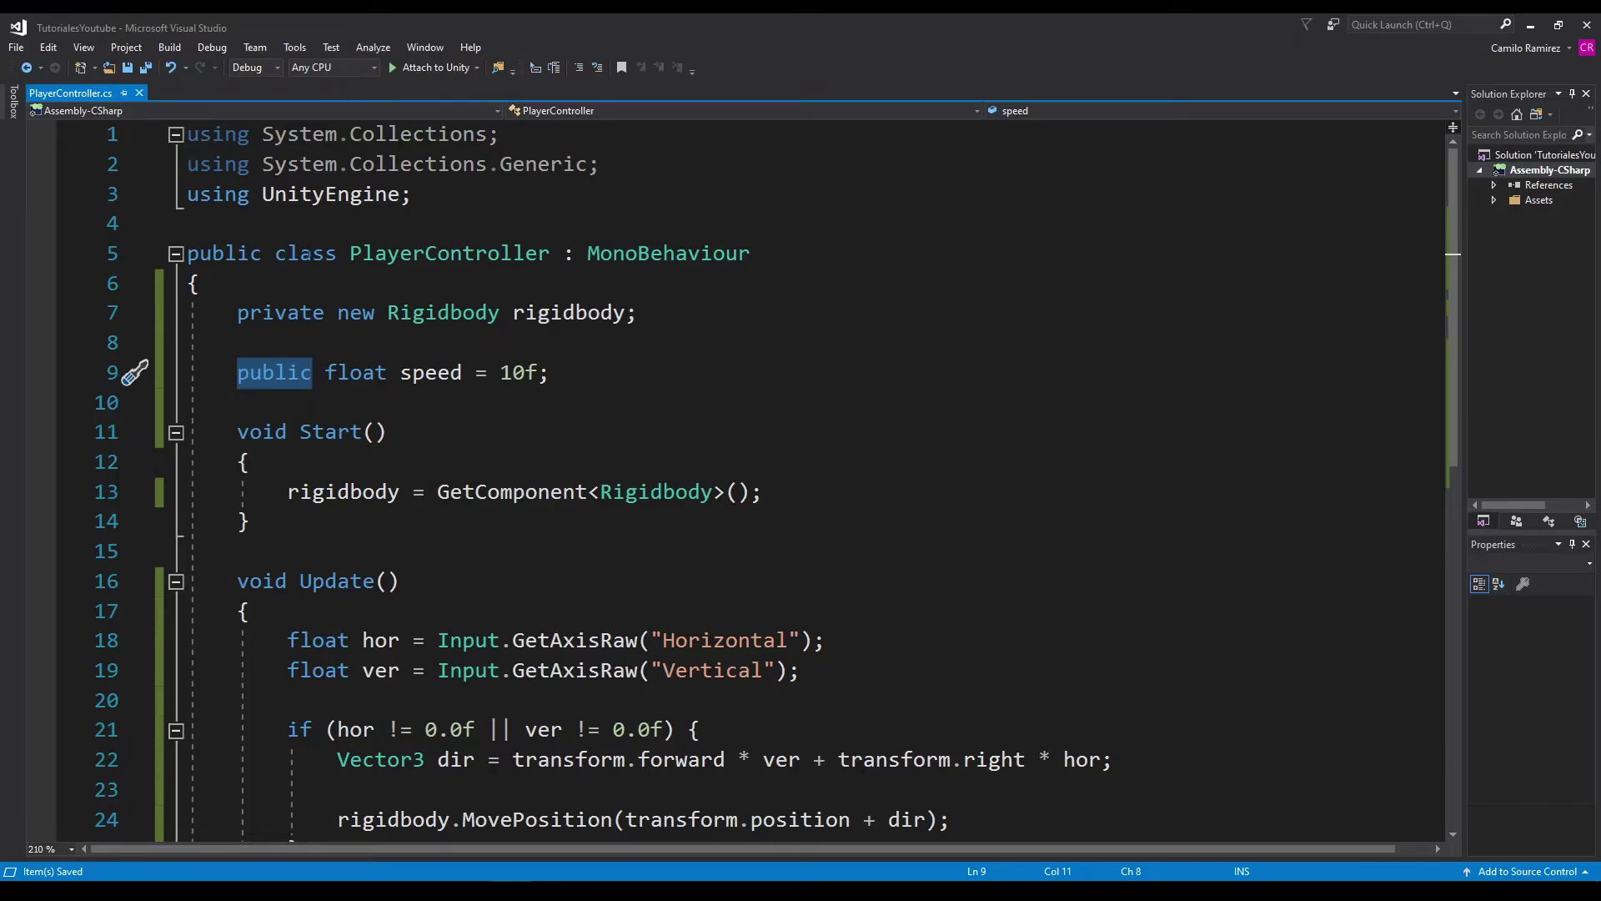
Locate the MovePosition call on line 24 and its transform.position + dir argument
scroll(347, 383, "down", 4)
scroll(375, 380, "up", 4)
left_click(425, 373)
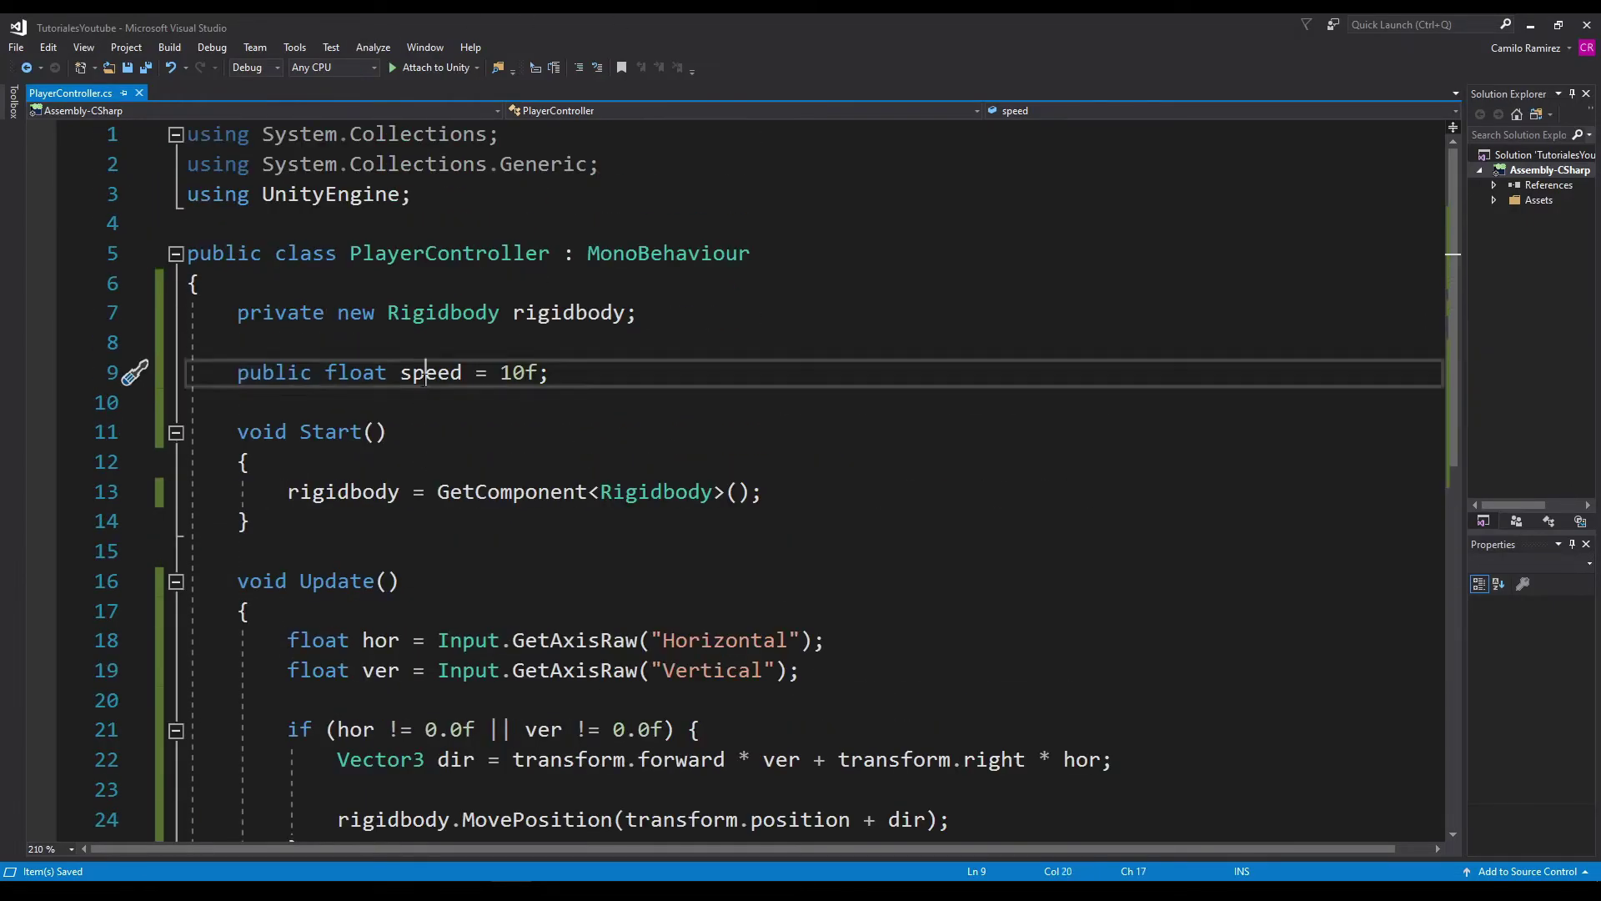
scroll(929, 662, "down", 4)
left_click(927, 462)
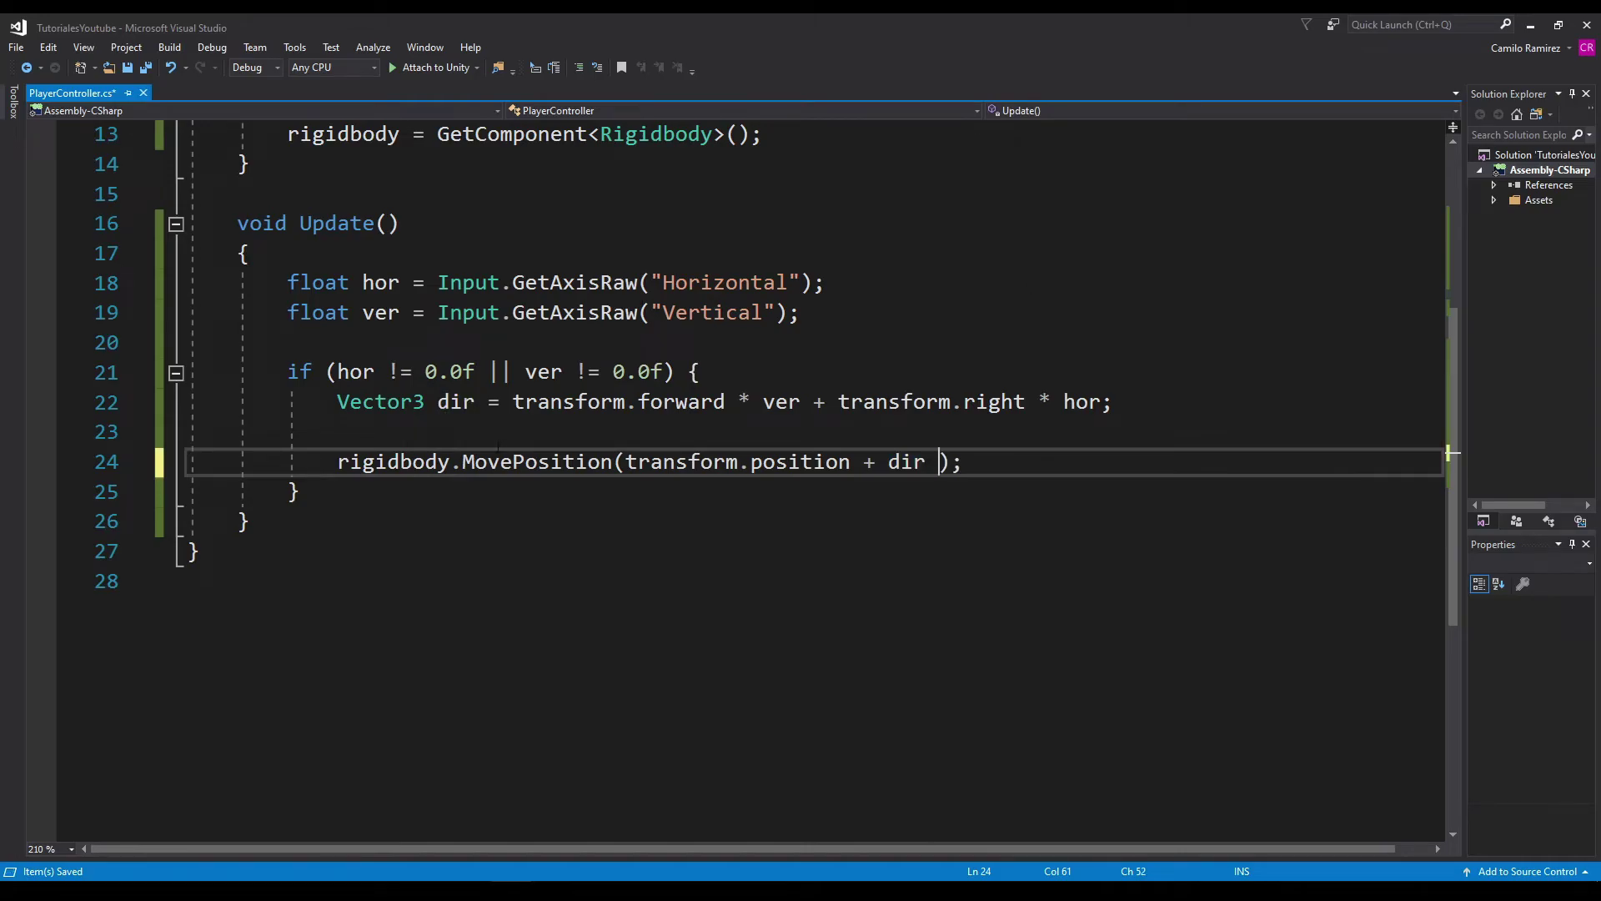
left_click(413, 461)
double_click(514, 462)
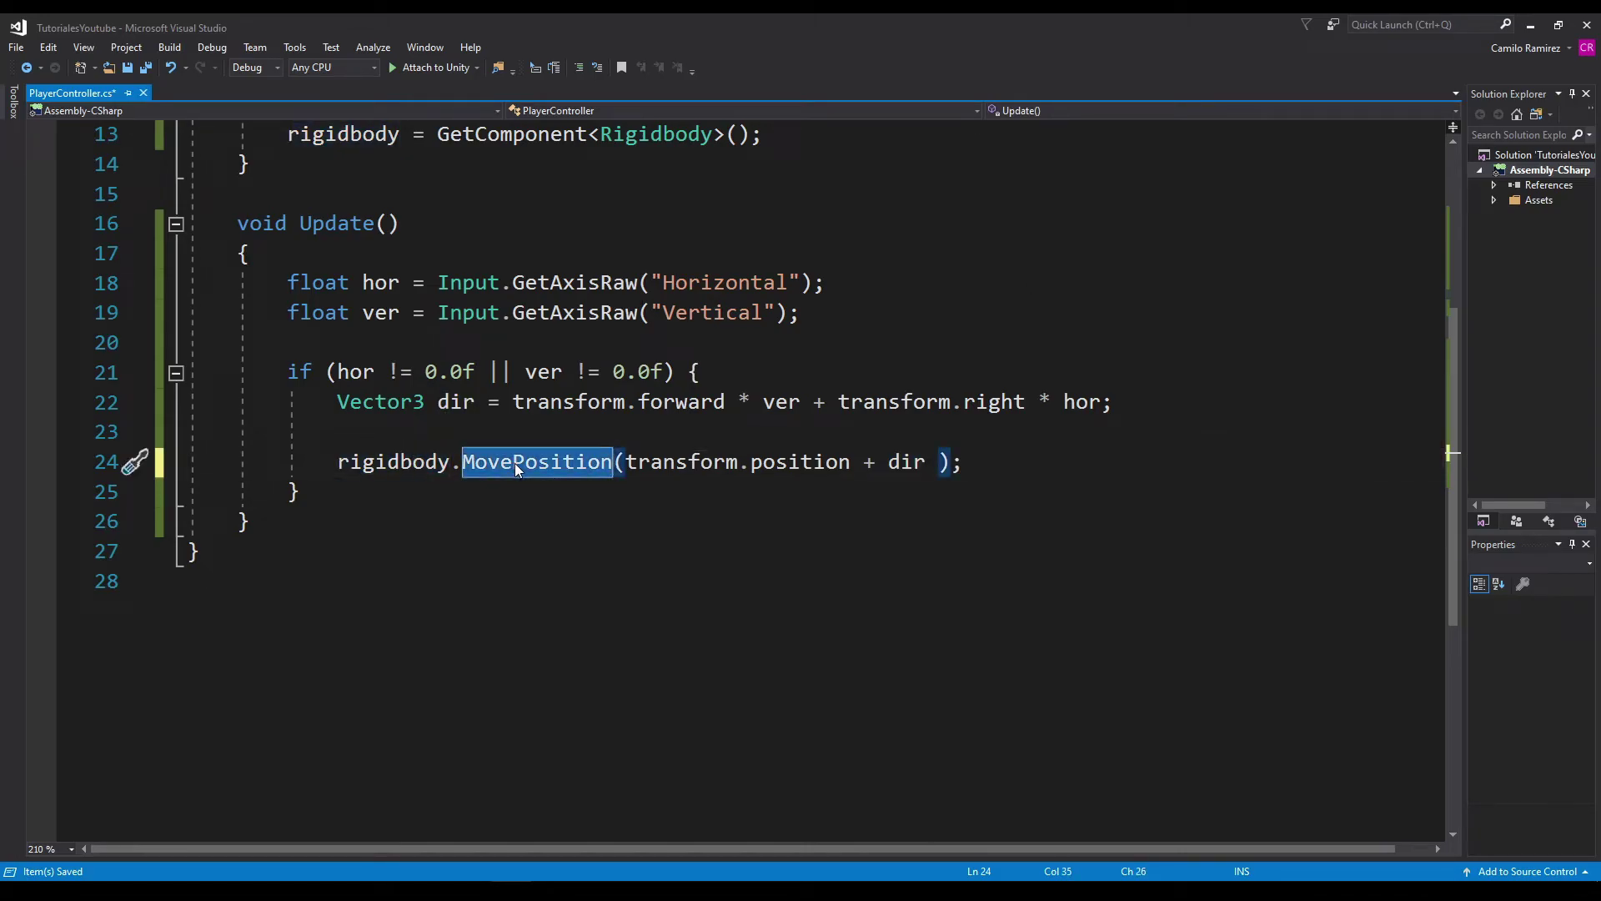
left_click_drag(627, 462, 854, 464)
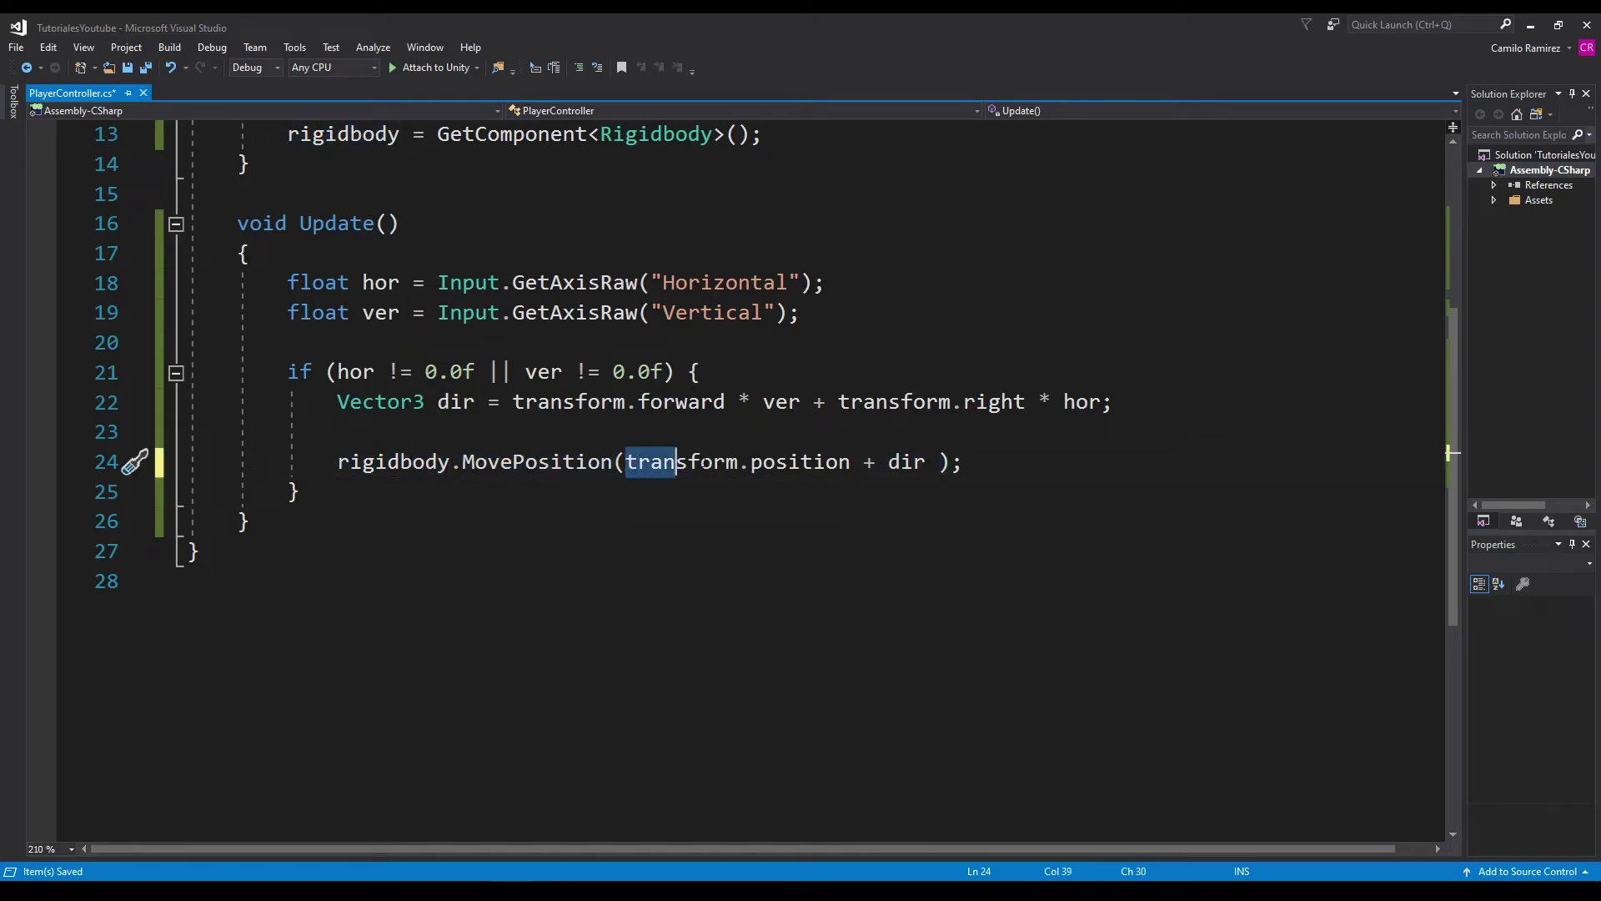
Change the argument to transform.position + dir * speed and save
left_click(858, 464)
left_click(899, 461)
left_click(938, 461)
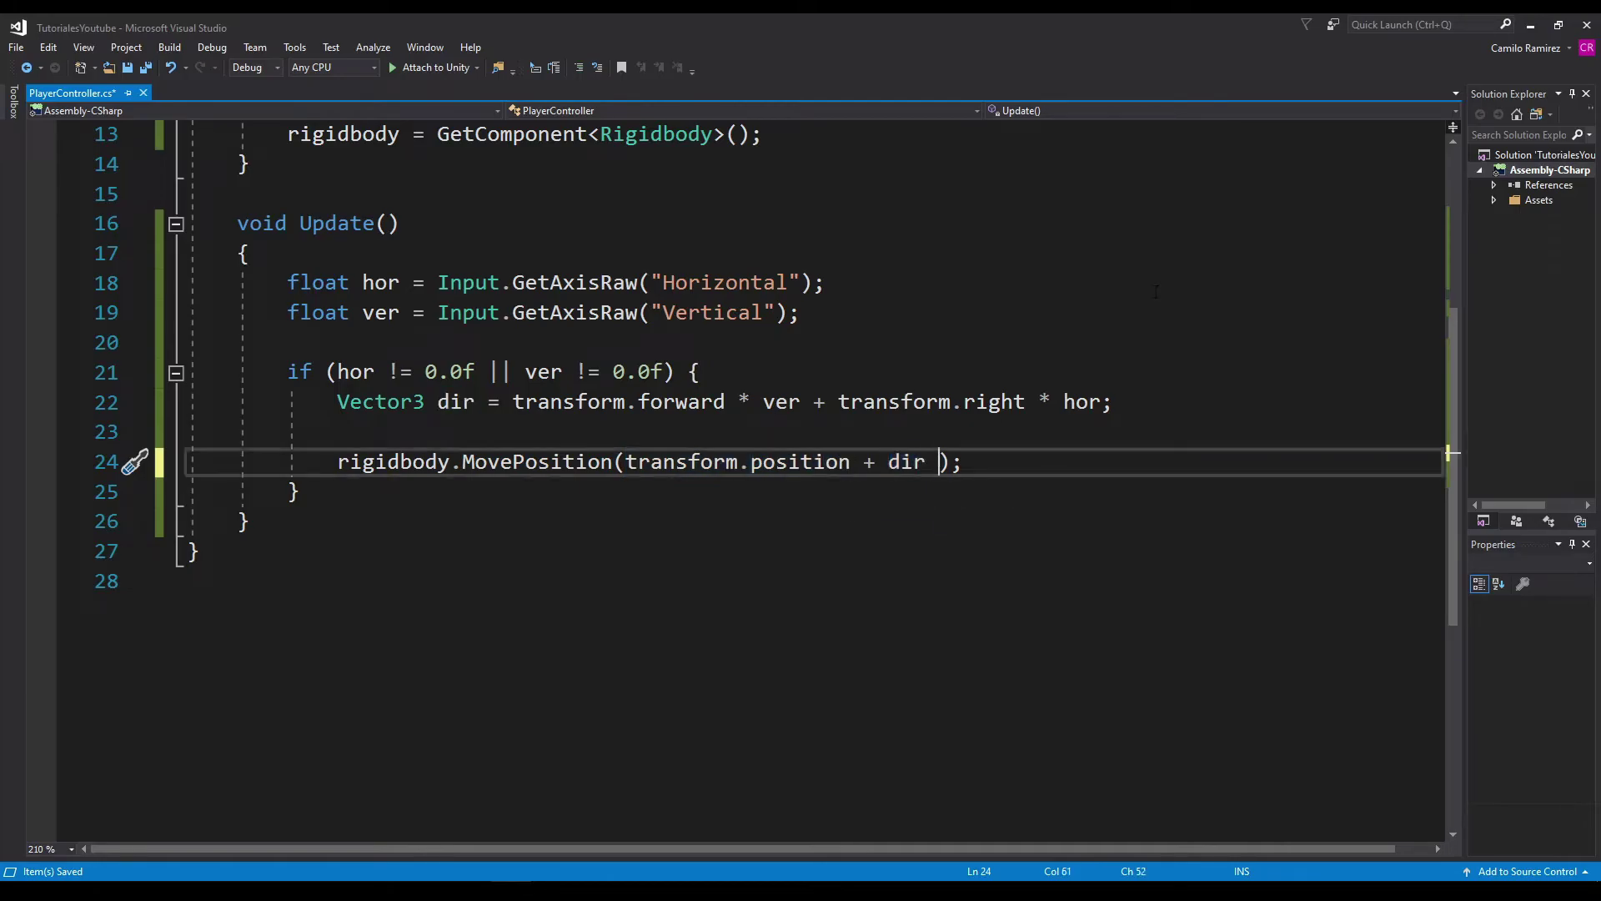
type("* sp")
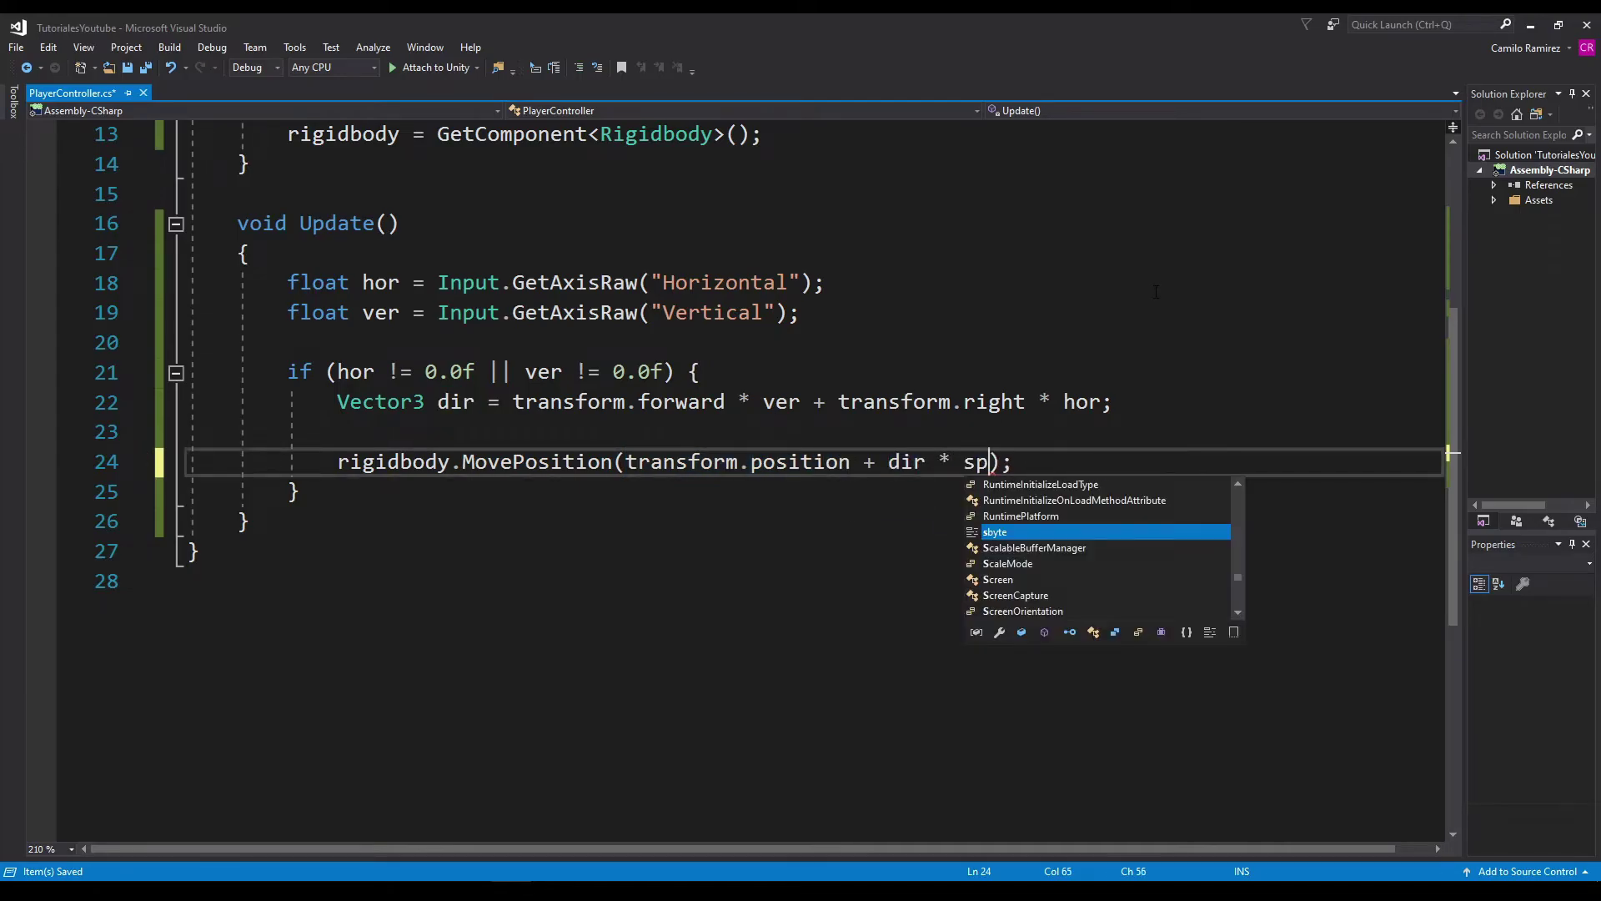
type("eed")
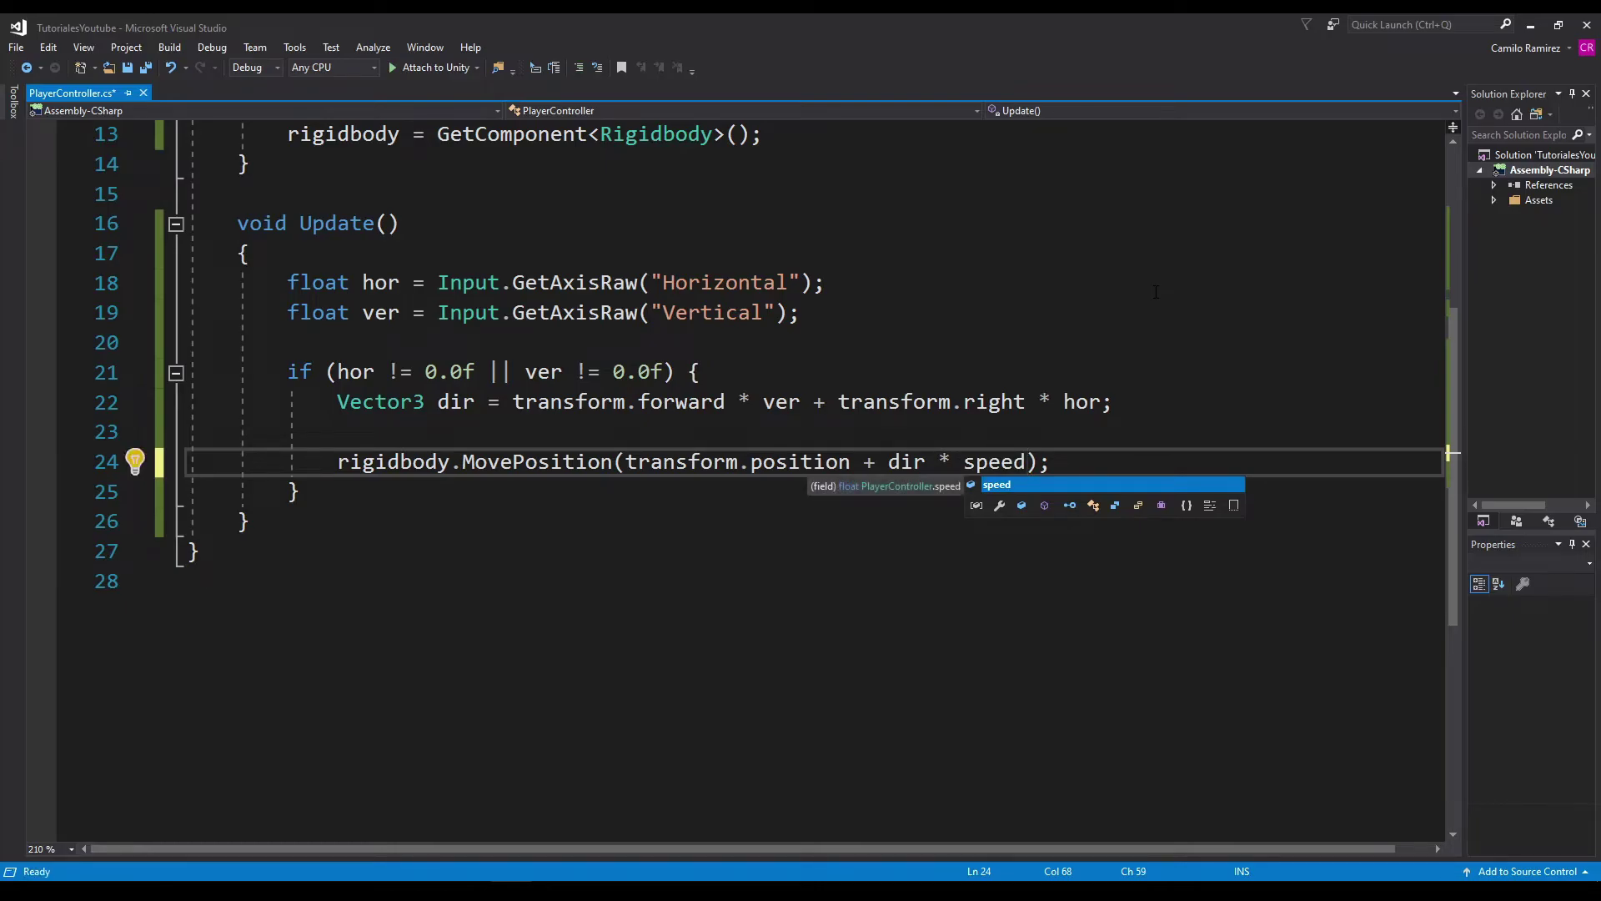
key("Escape")
key("Up")
key("ctrl+s")
key("alt+Tab")
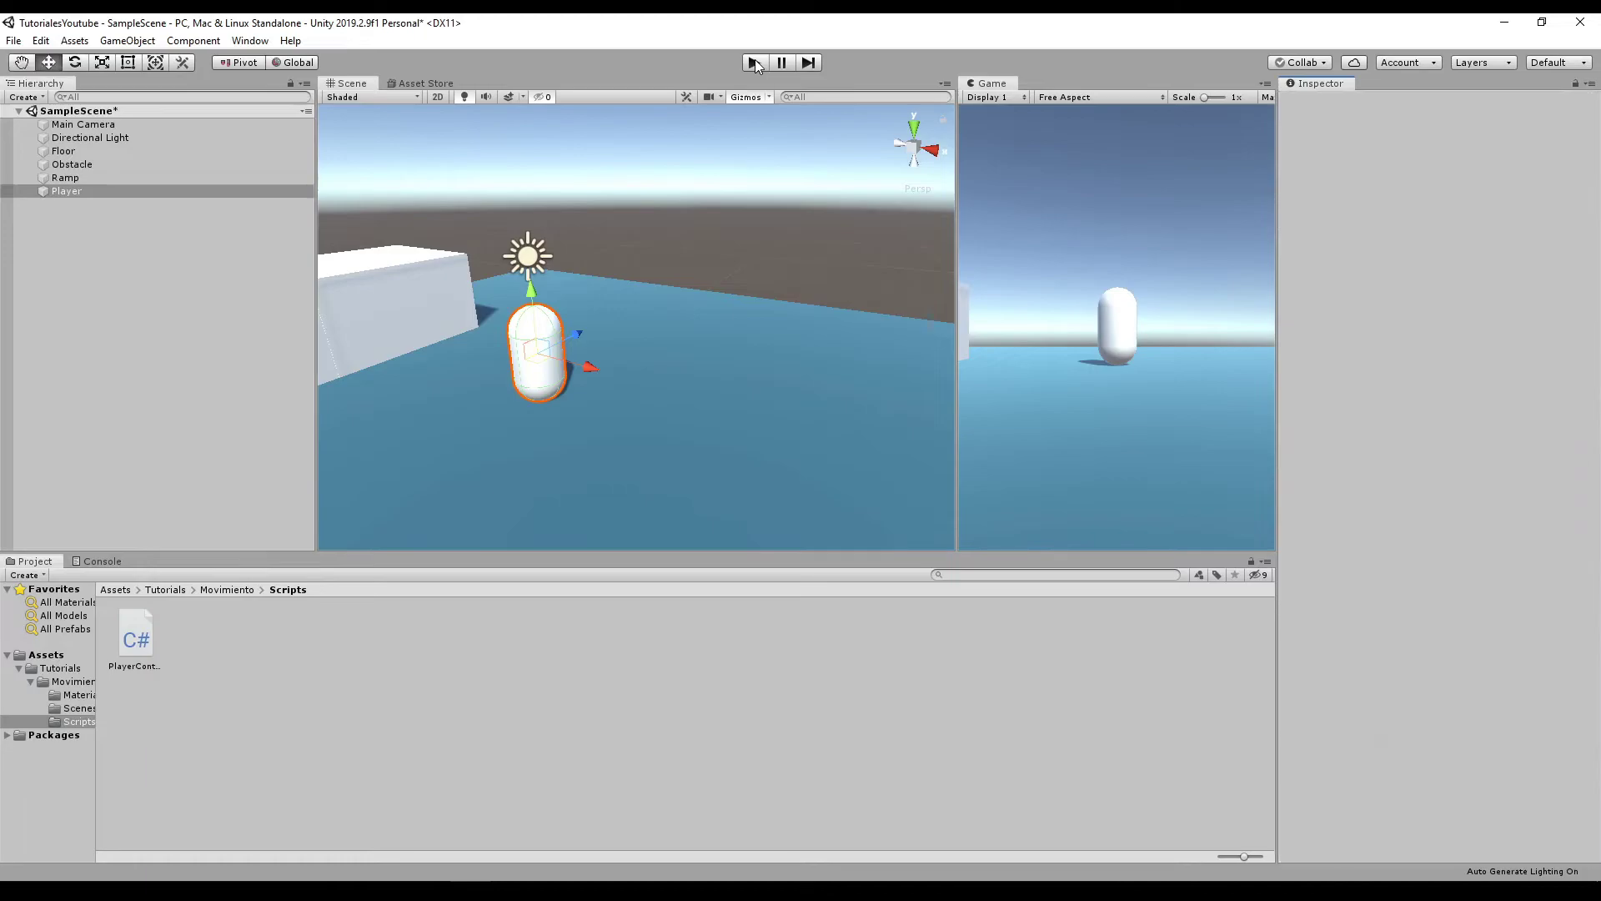
left_click(755, 64)
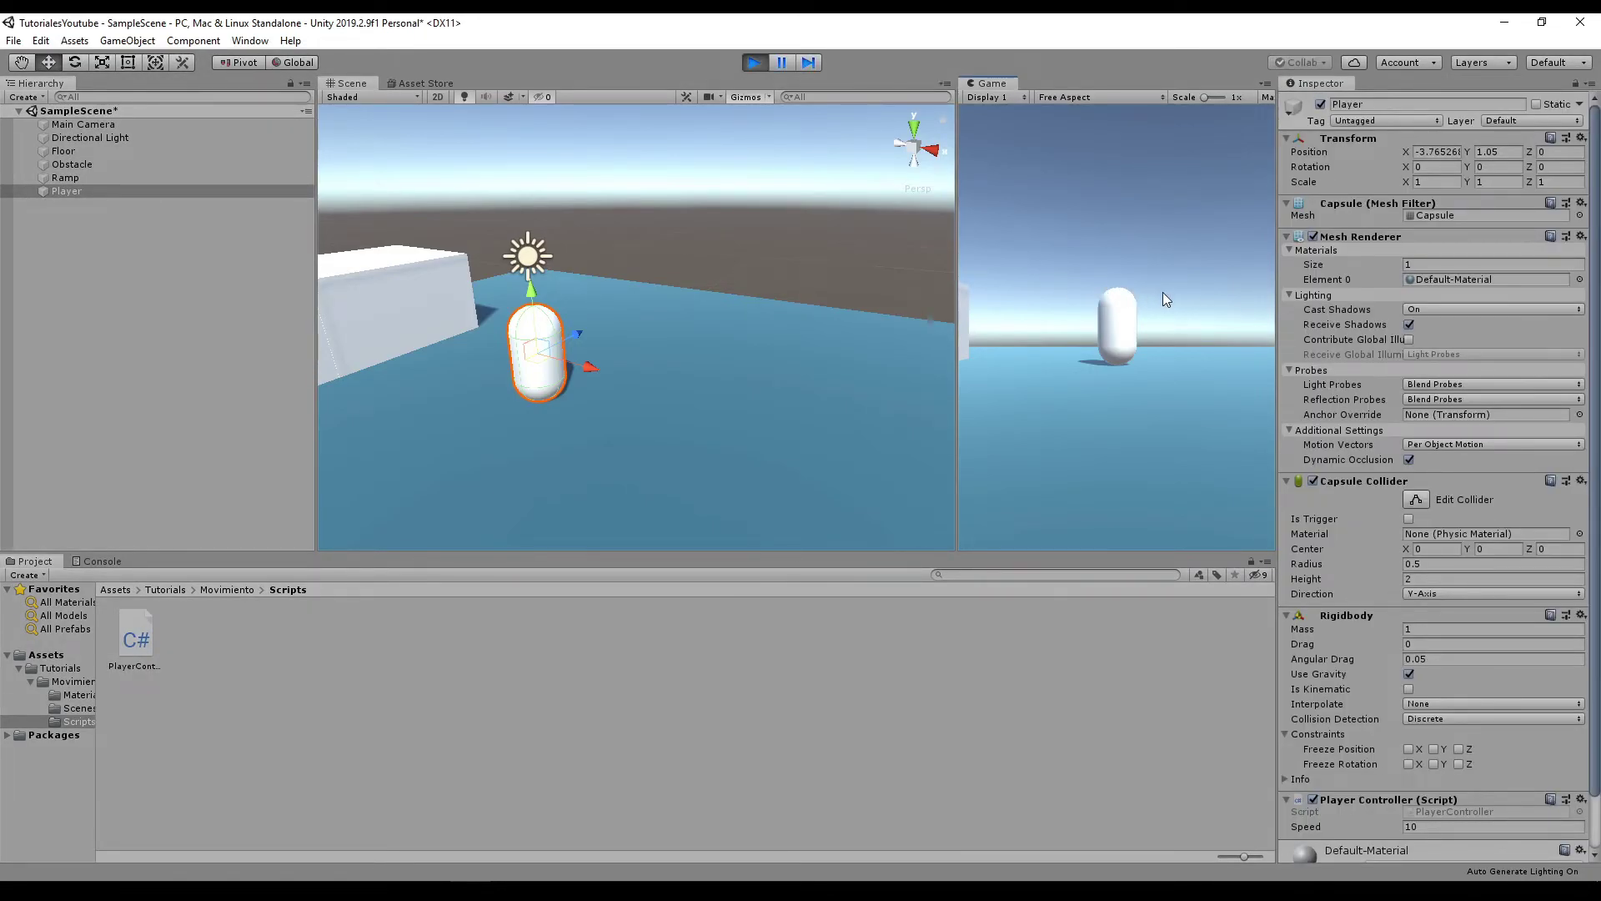
left_click(753, 64)
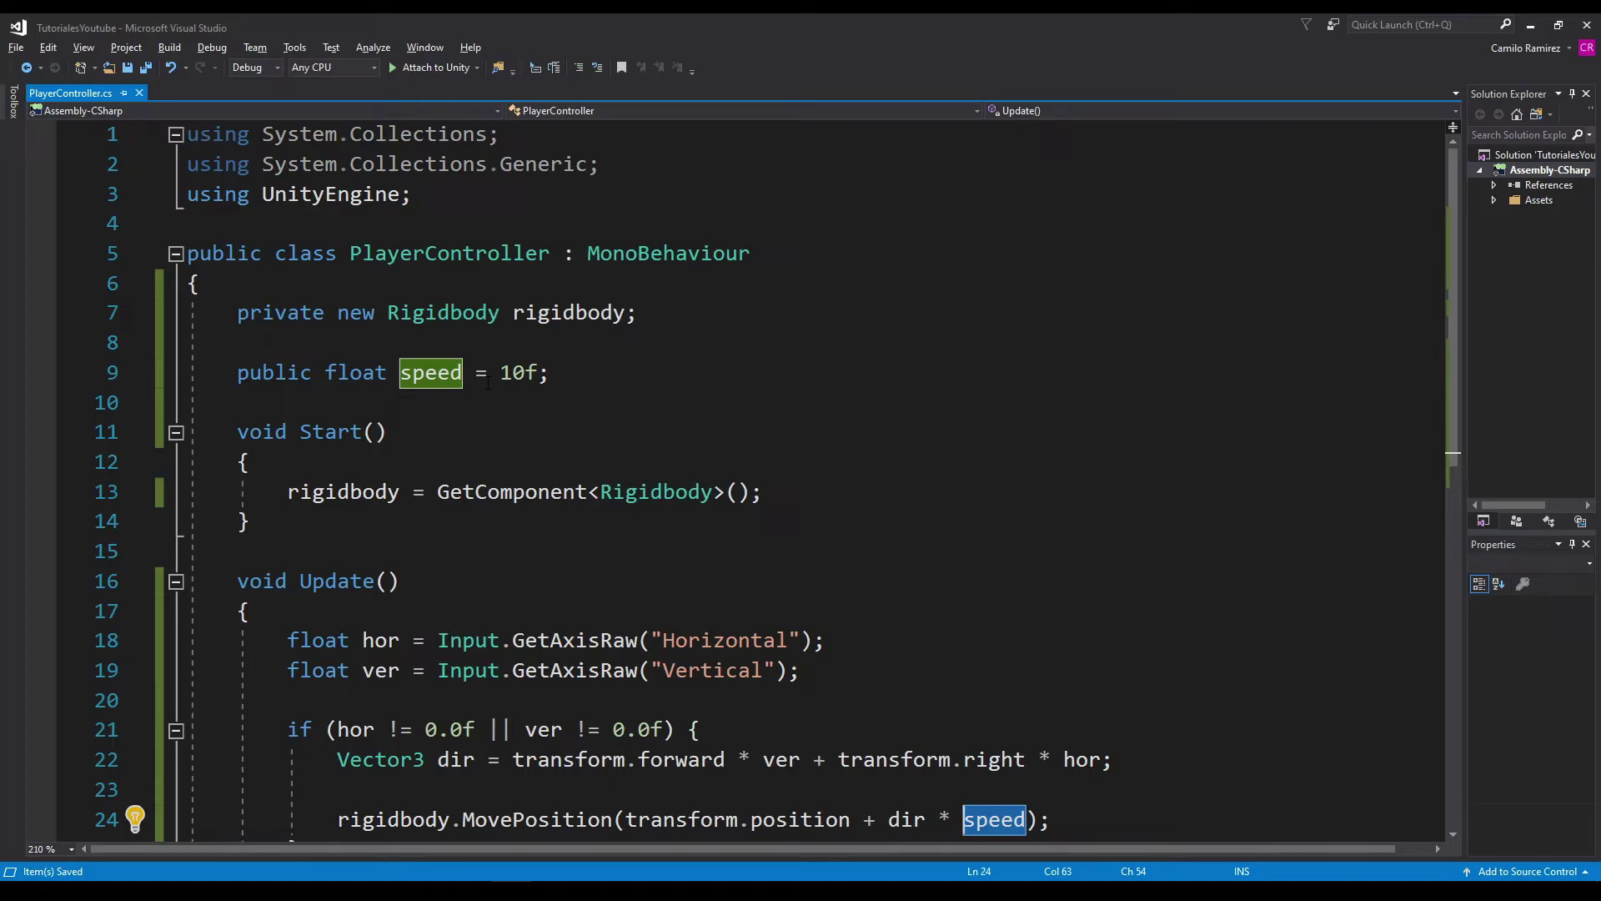
Append * Time.deltaTime after speed in the MovePosition line and save
scroll(488, 381, "down", 3)
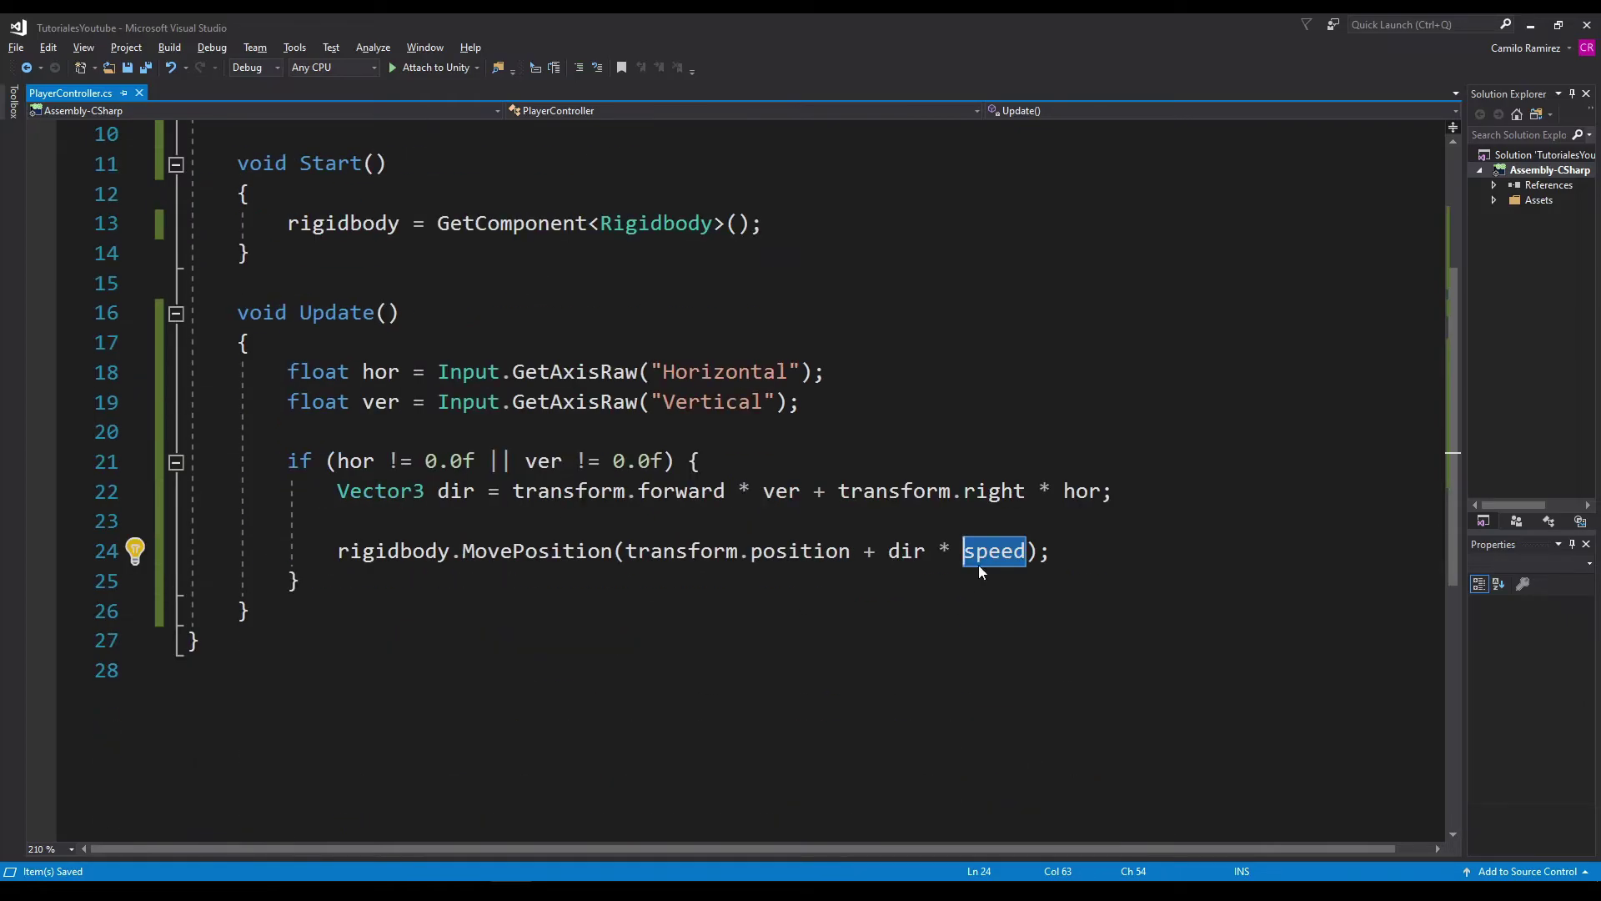
type("* ")
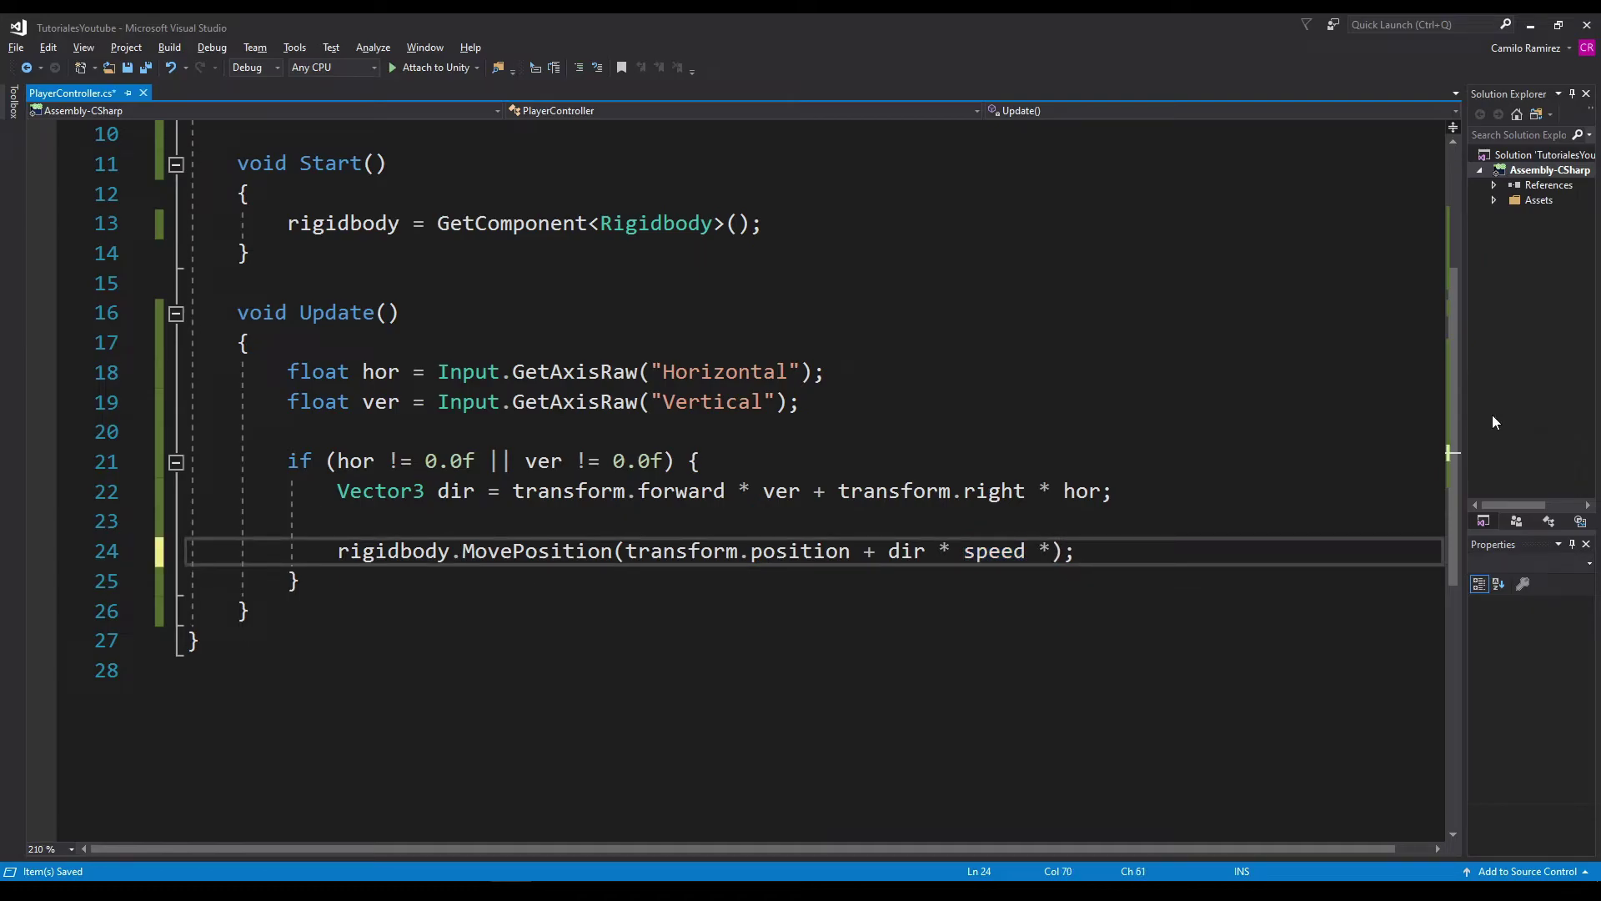
type("T")
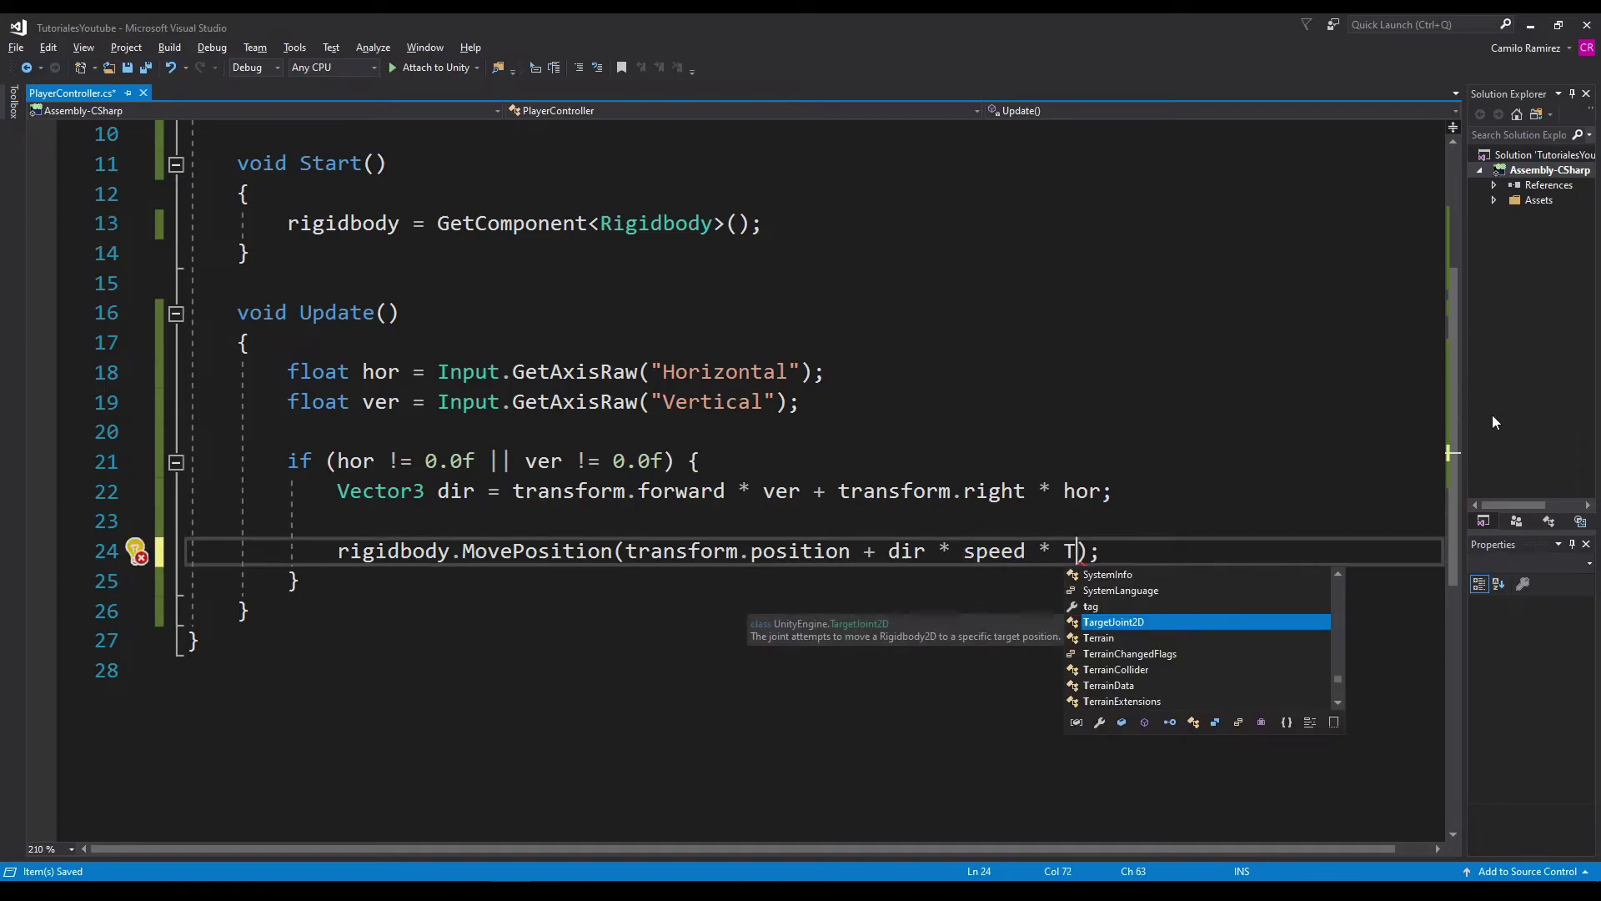
type("ime.delta")
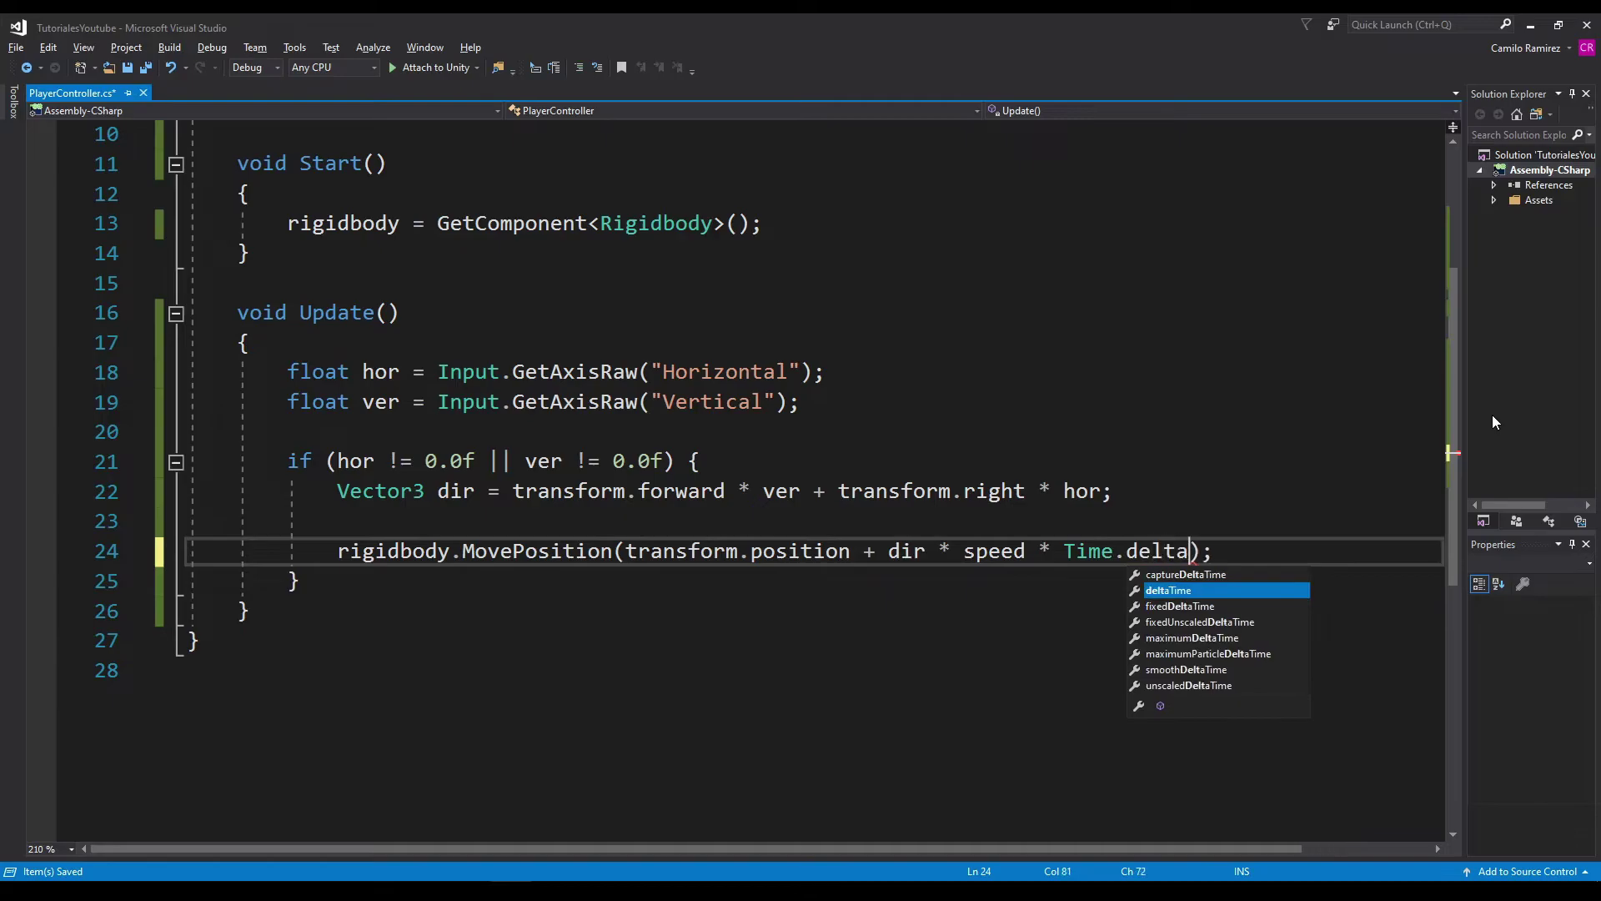
type("Time")
key("ctrl+s")
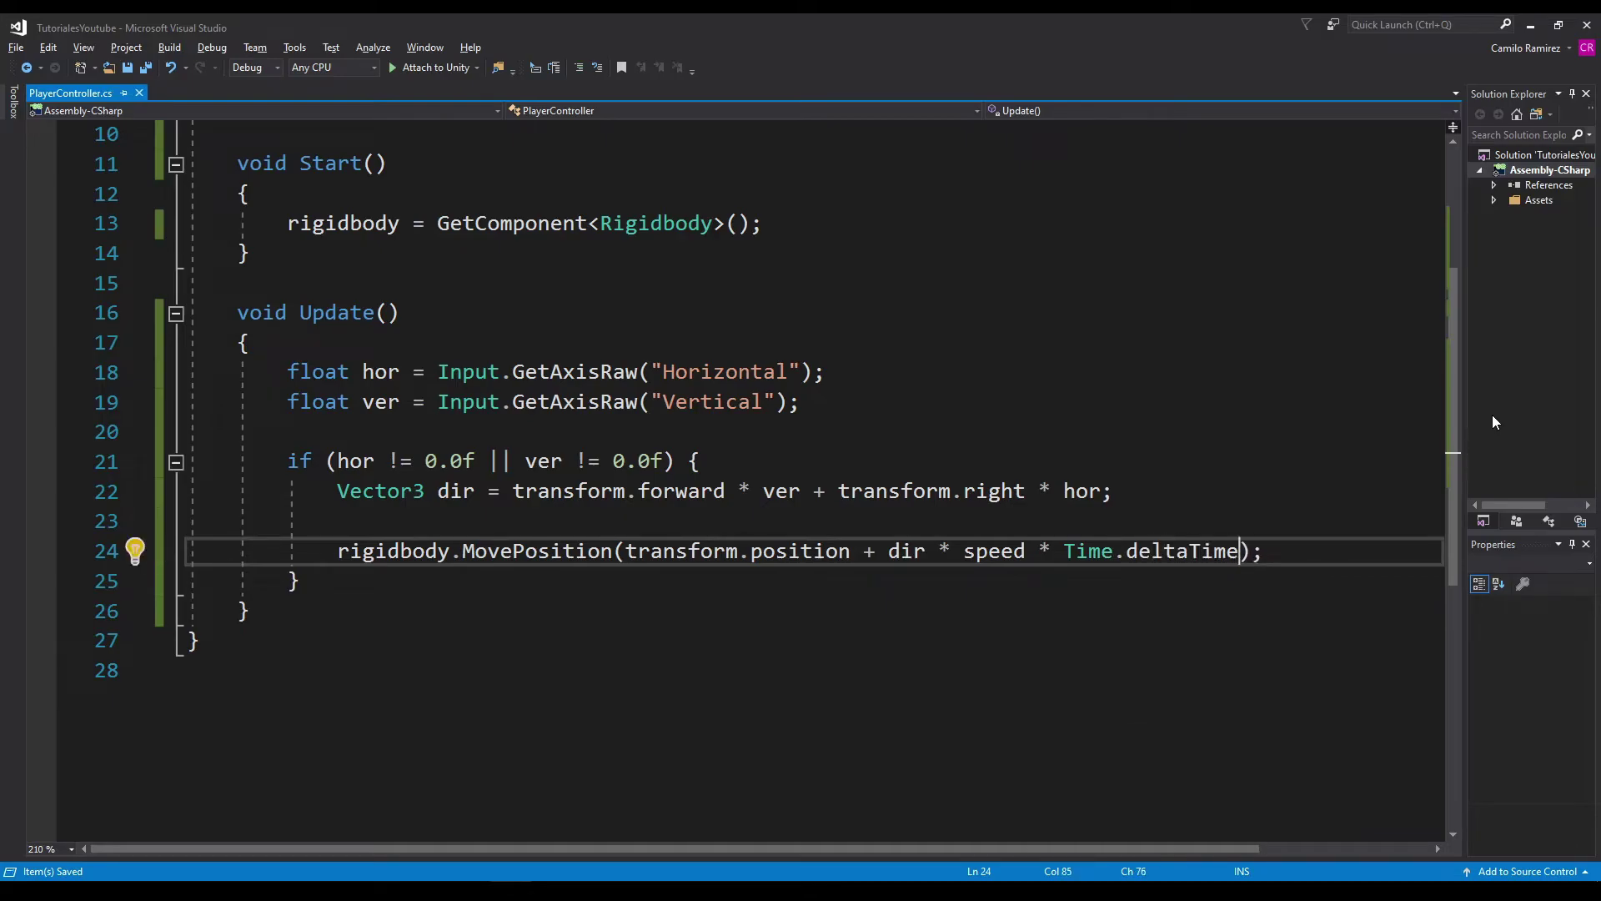
double_click(992, 550)
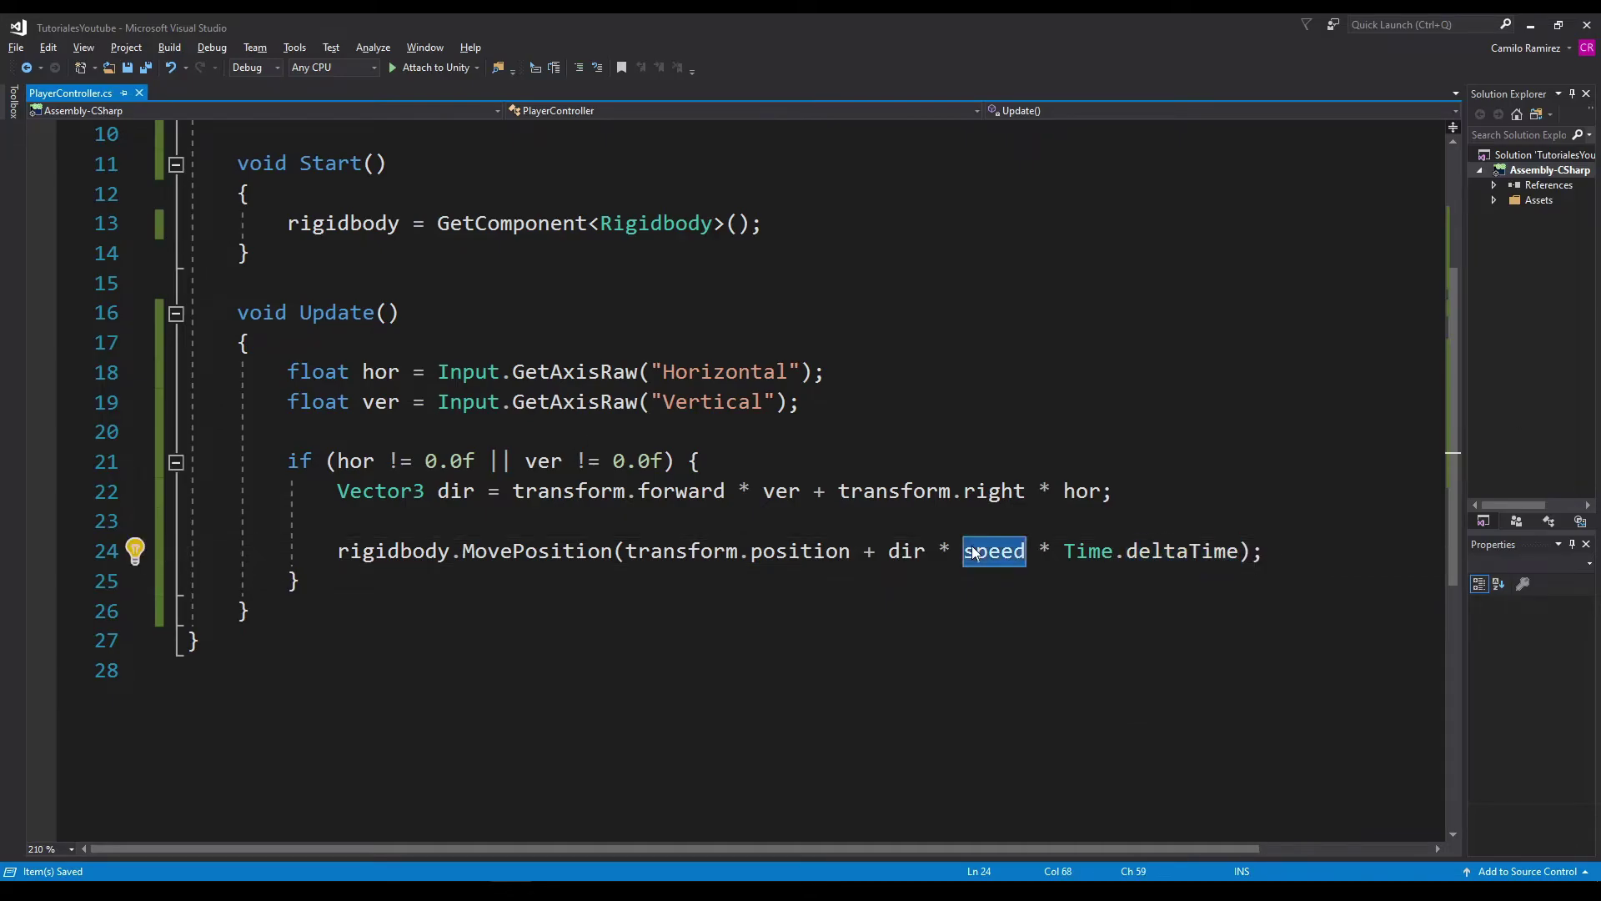
left_click_drag(1064, 550, 1241, 552)
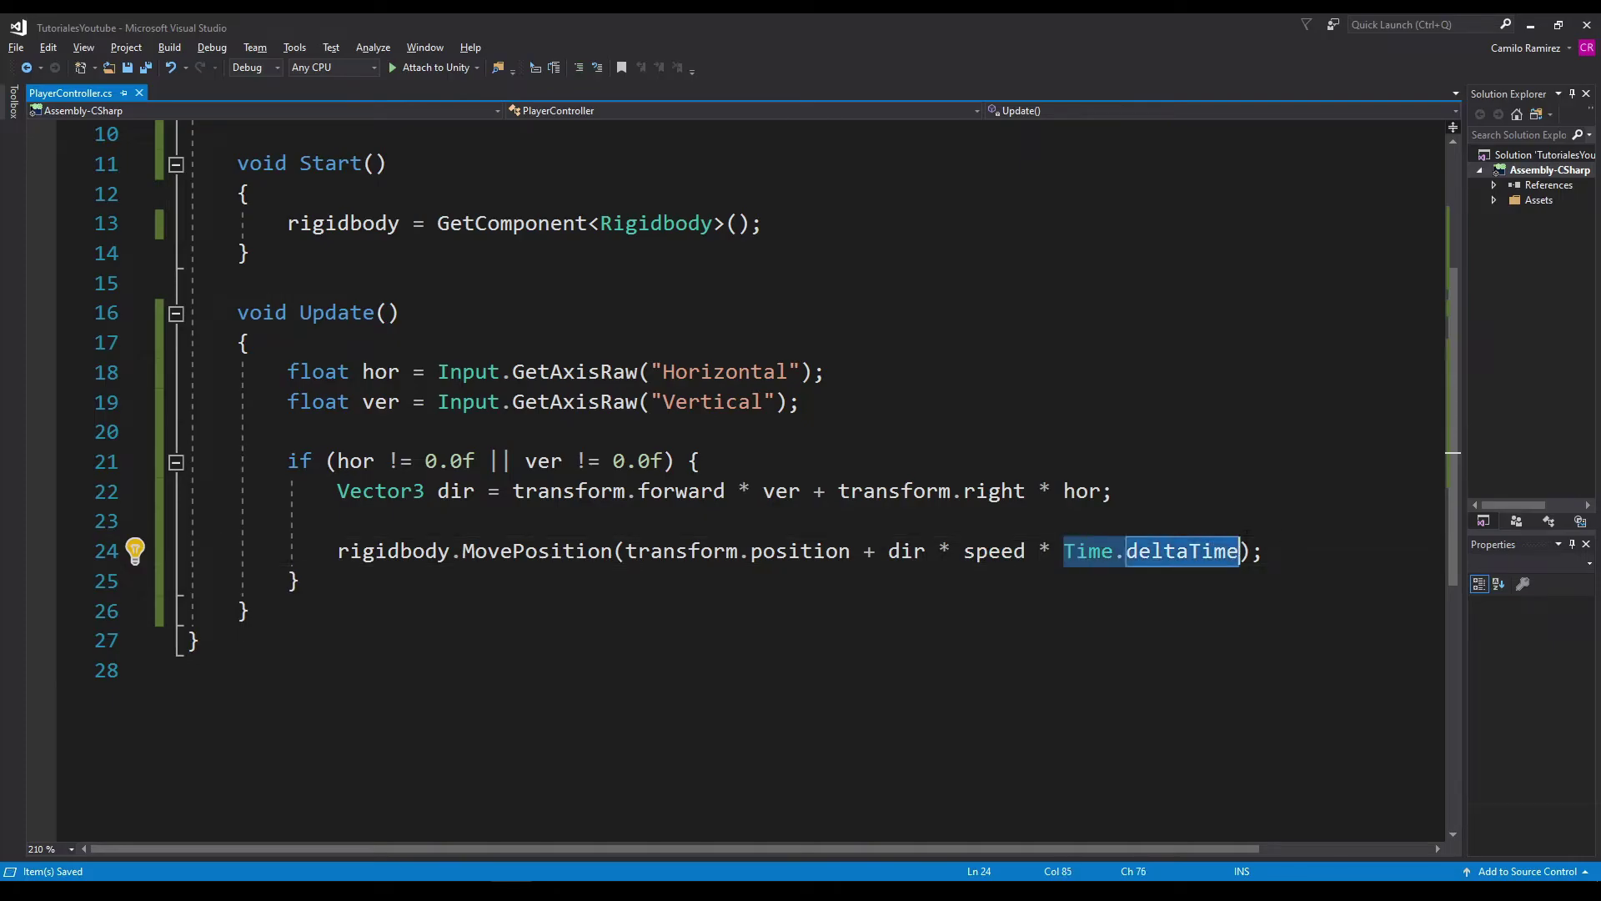
triple_click(1241, 552)
left_click(1276, 557)
key("alt+Tab")
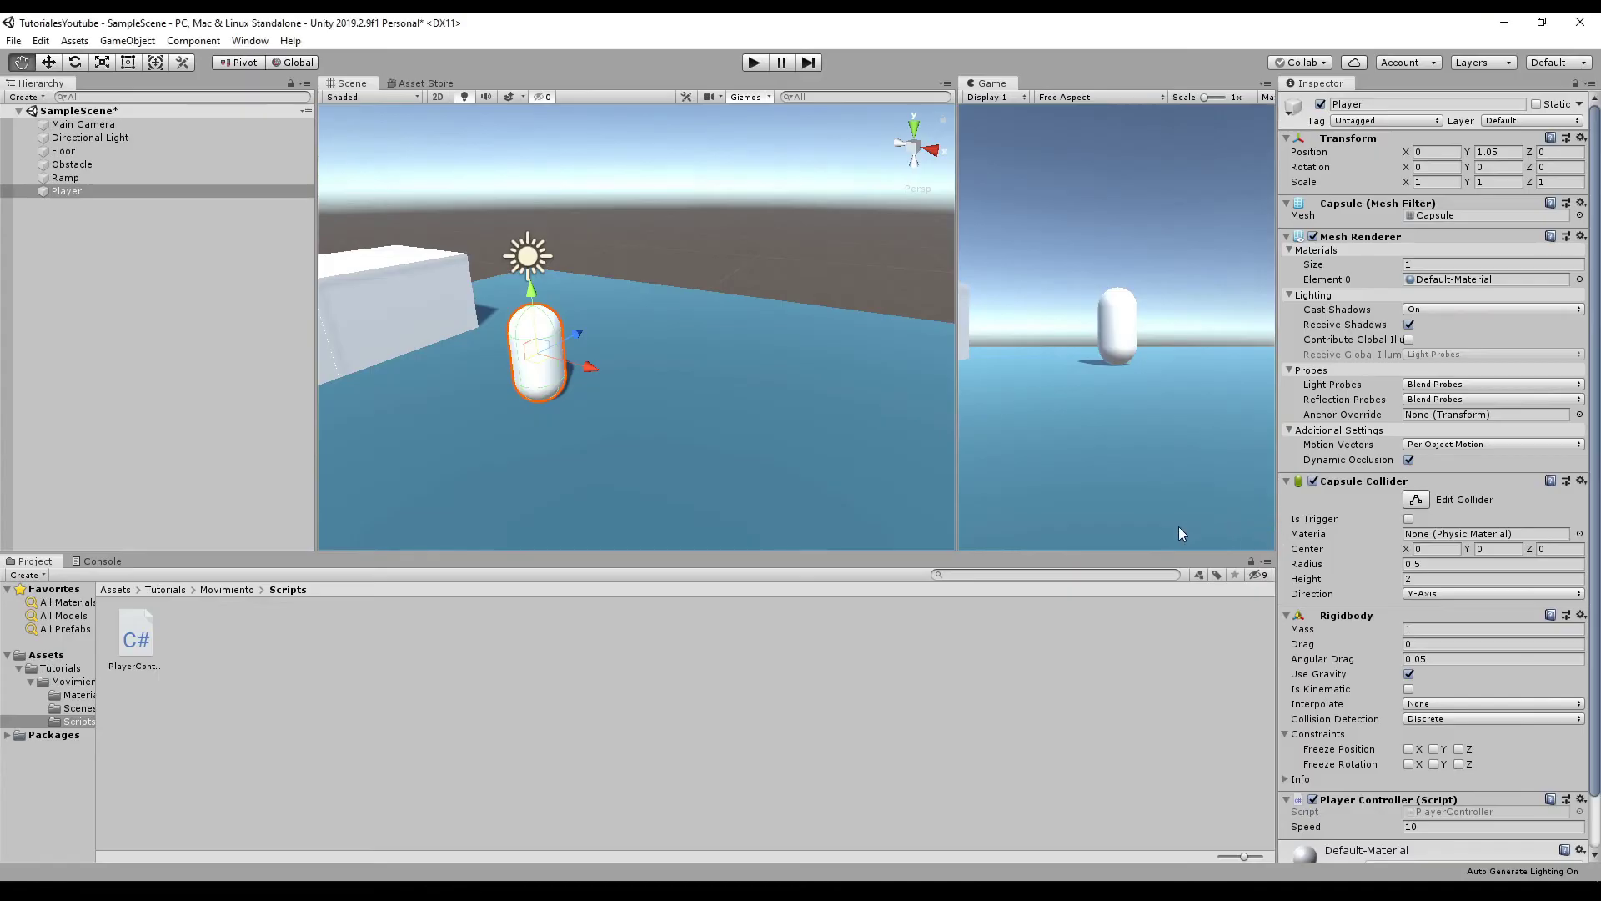
left_click(753, 64)
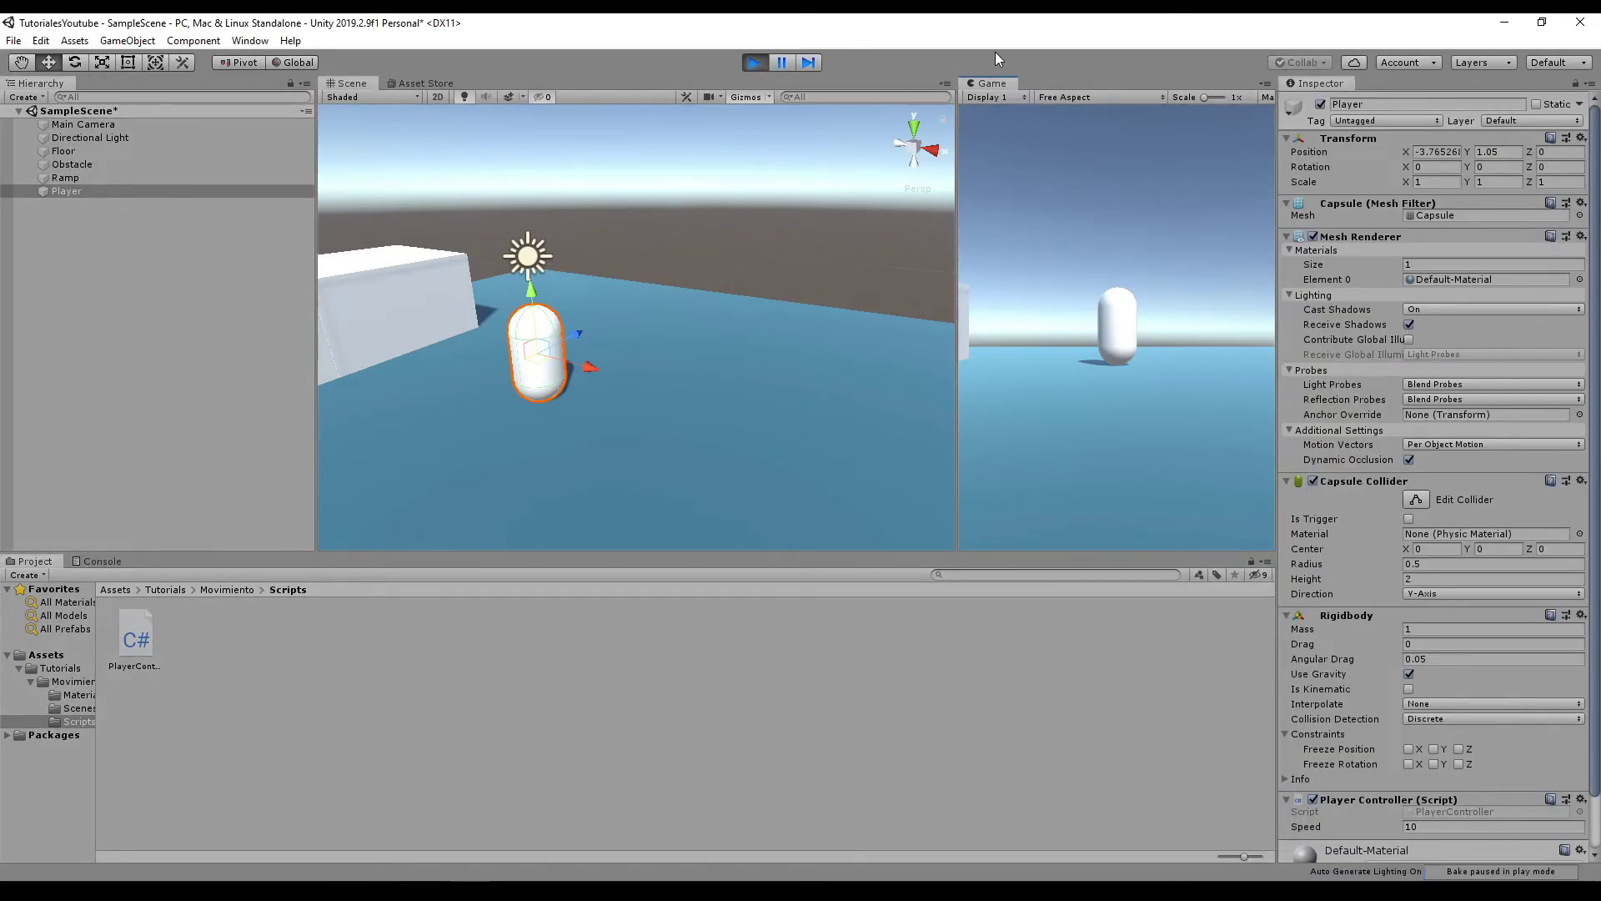
key("Down")
key("Right")
key("Up")
key("Left")
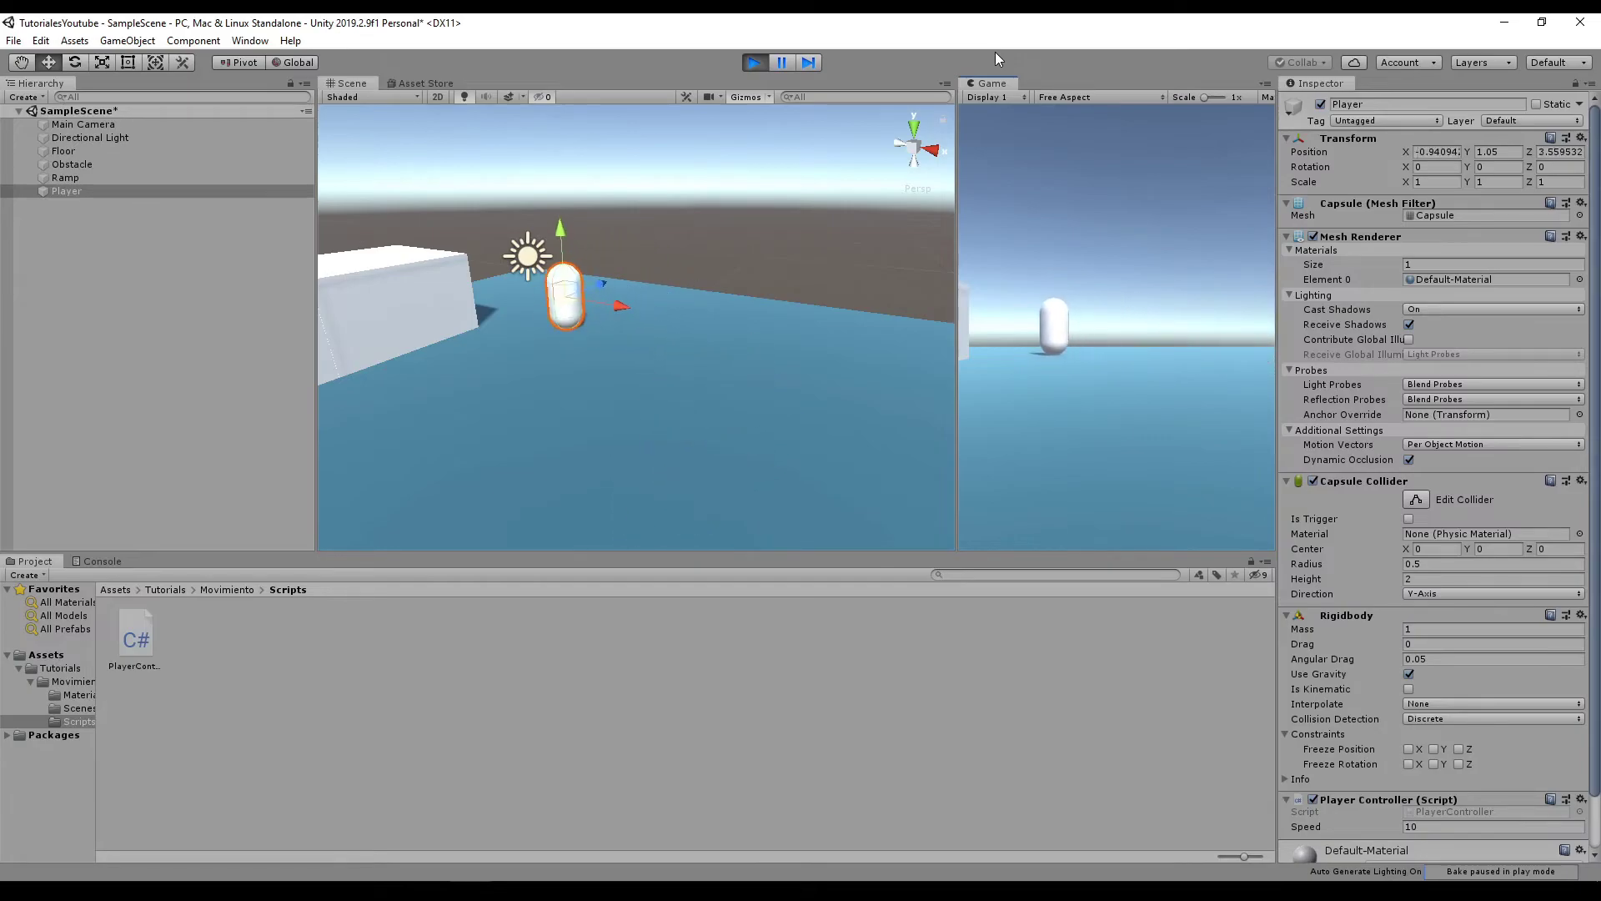
key("Right")
key("Down")
key("Left")
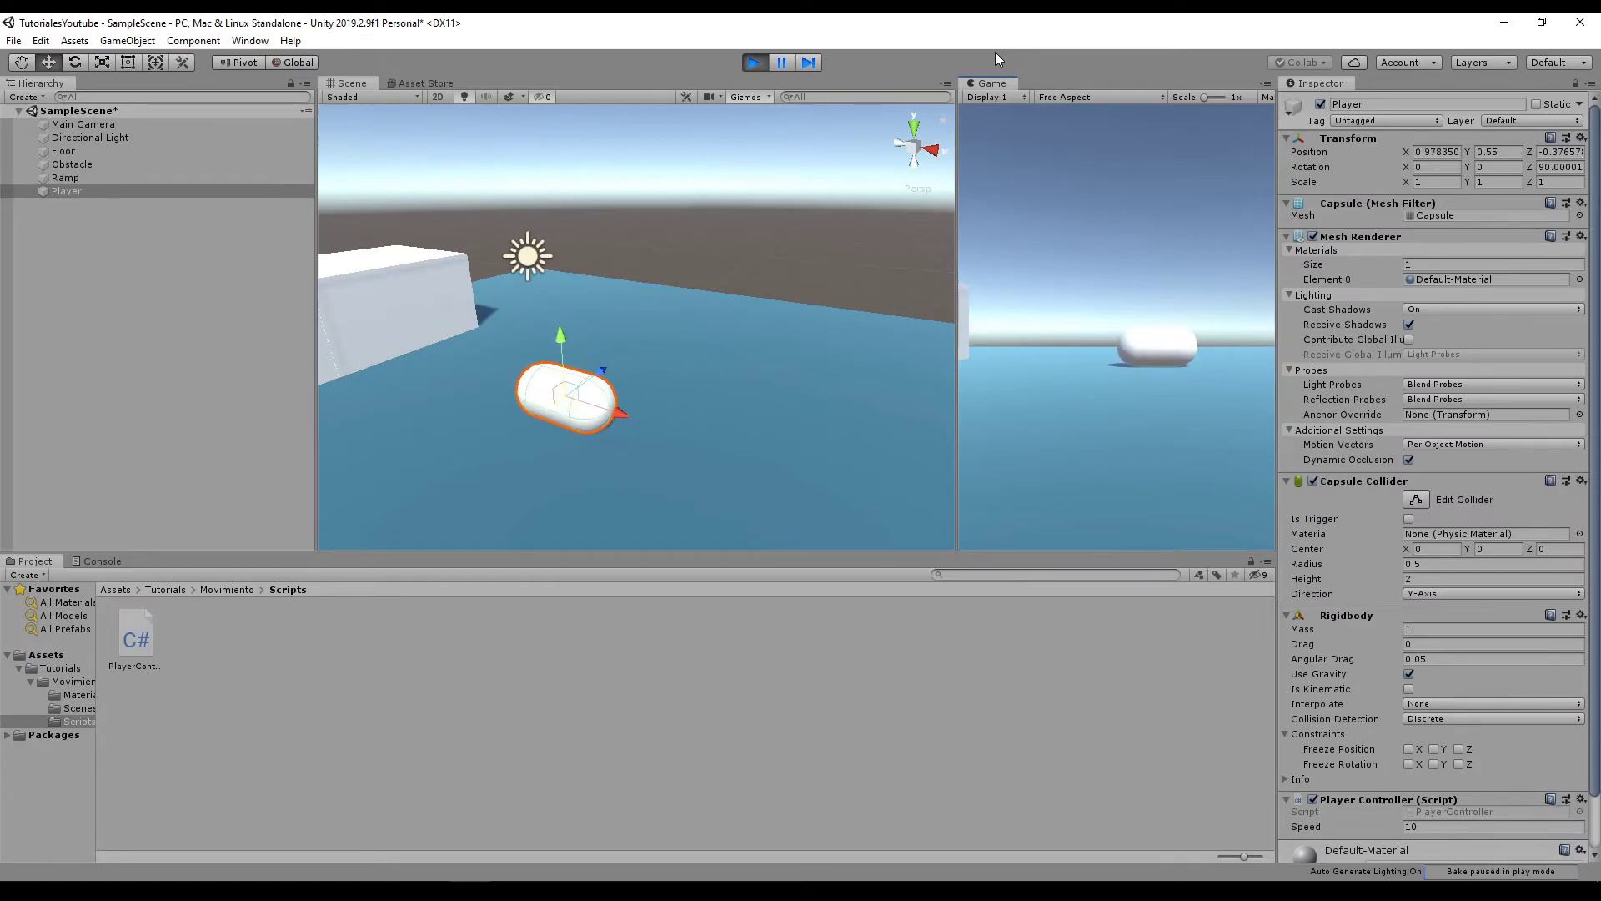
left_click(754, 61)
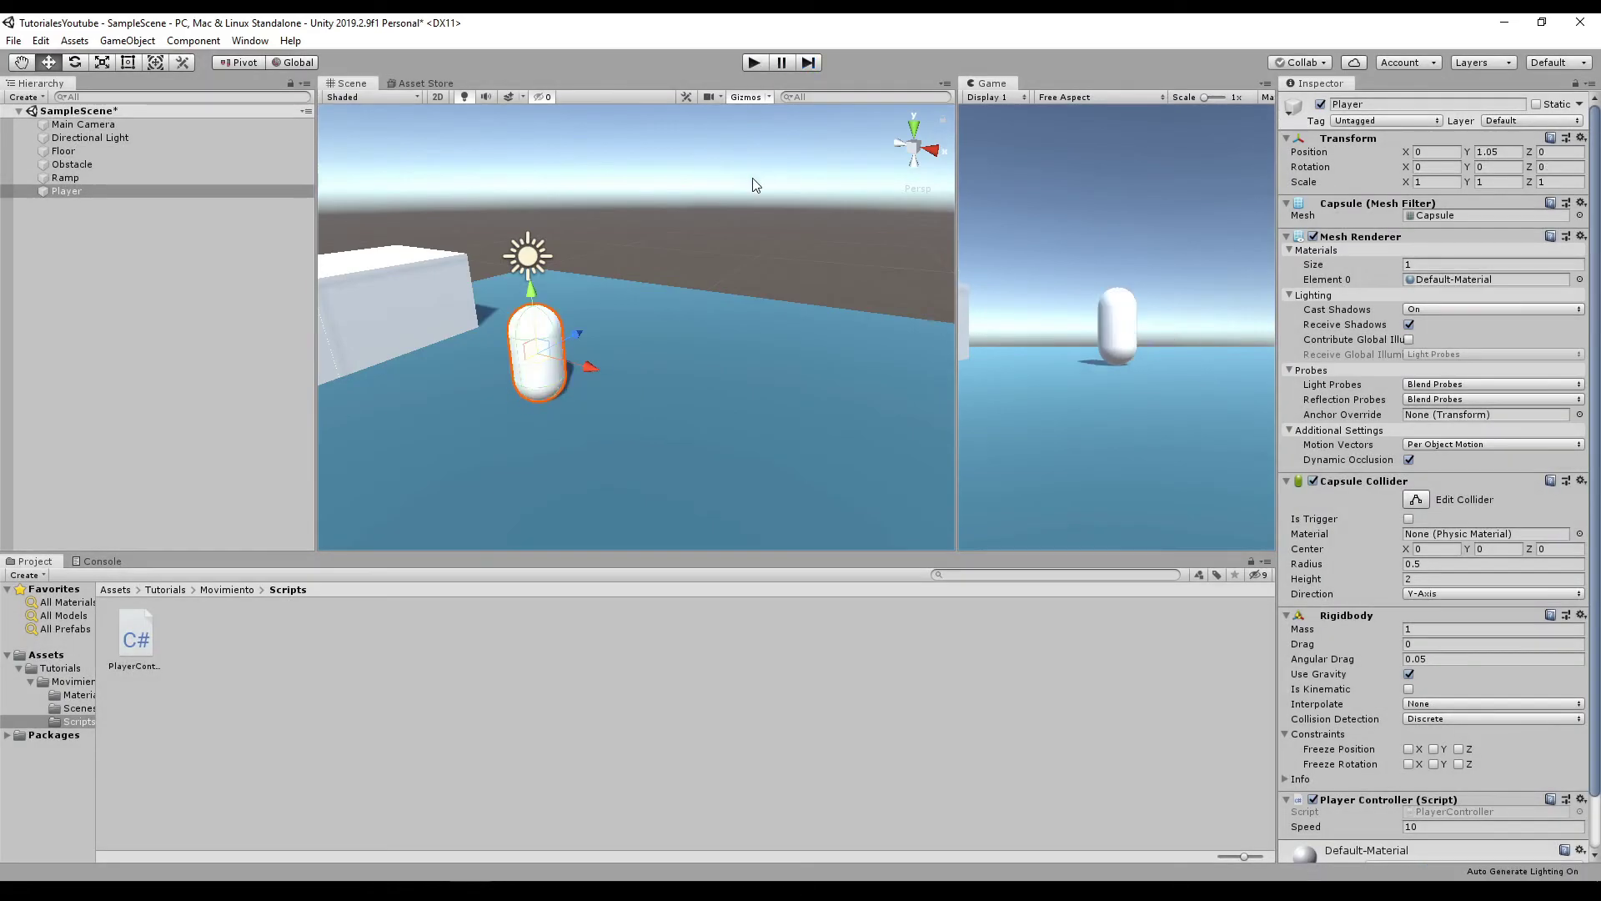
left_click_drag(755, 184, 697, 143, "alt")
left_click(753, 63)
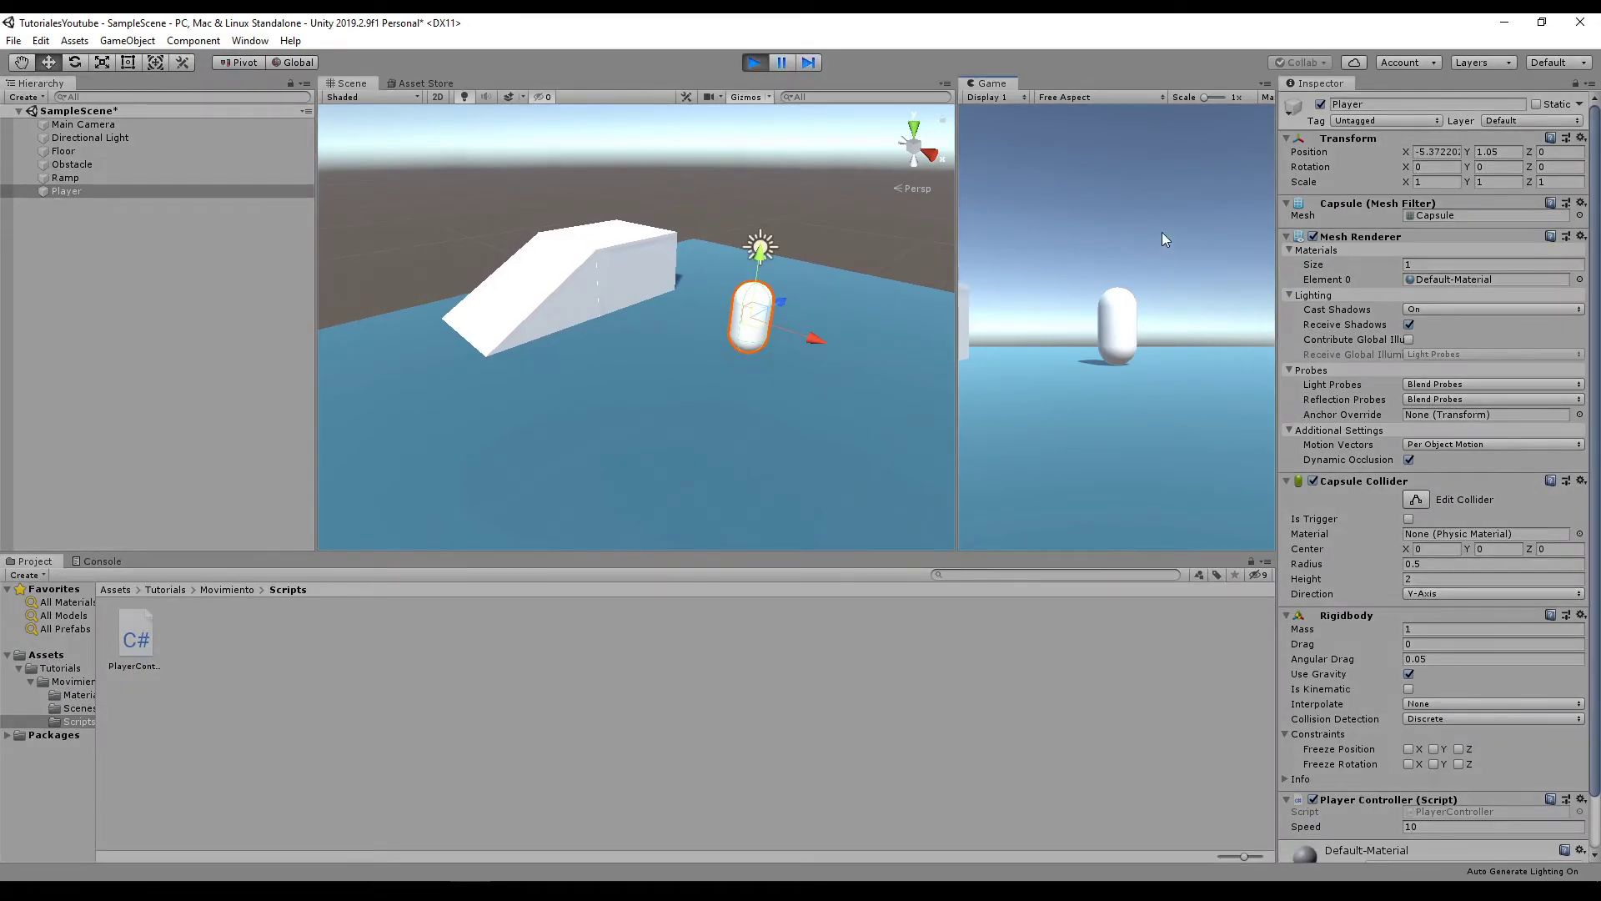
key("Left")
key("Down")
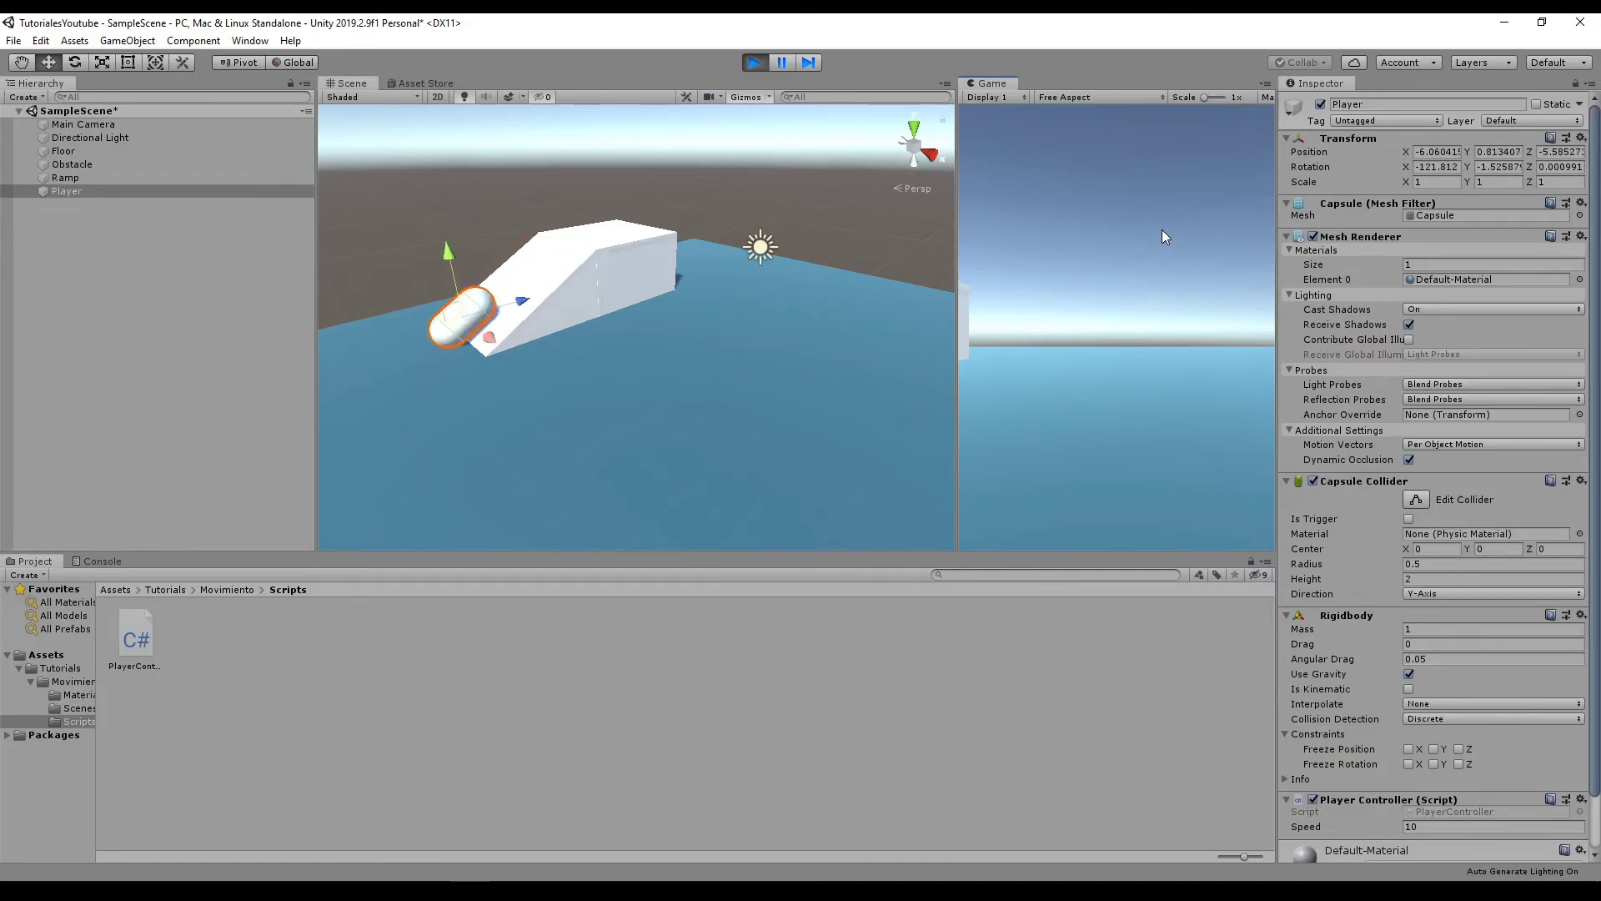
left_click(753, 62)
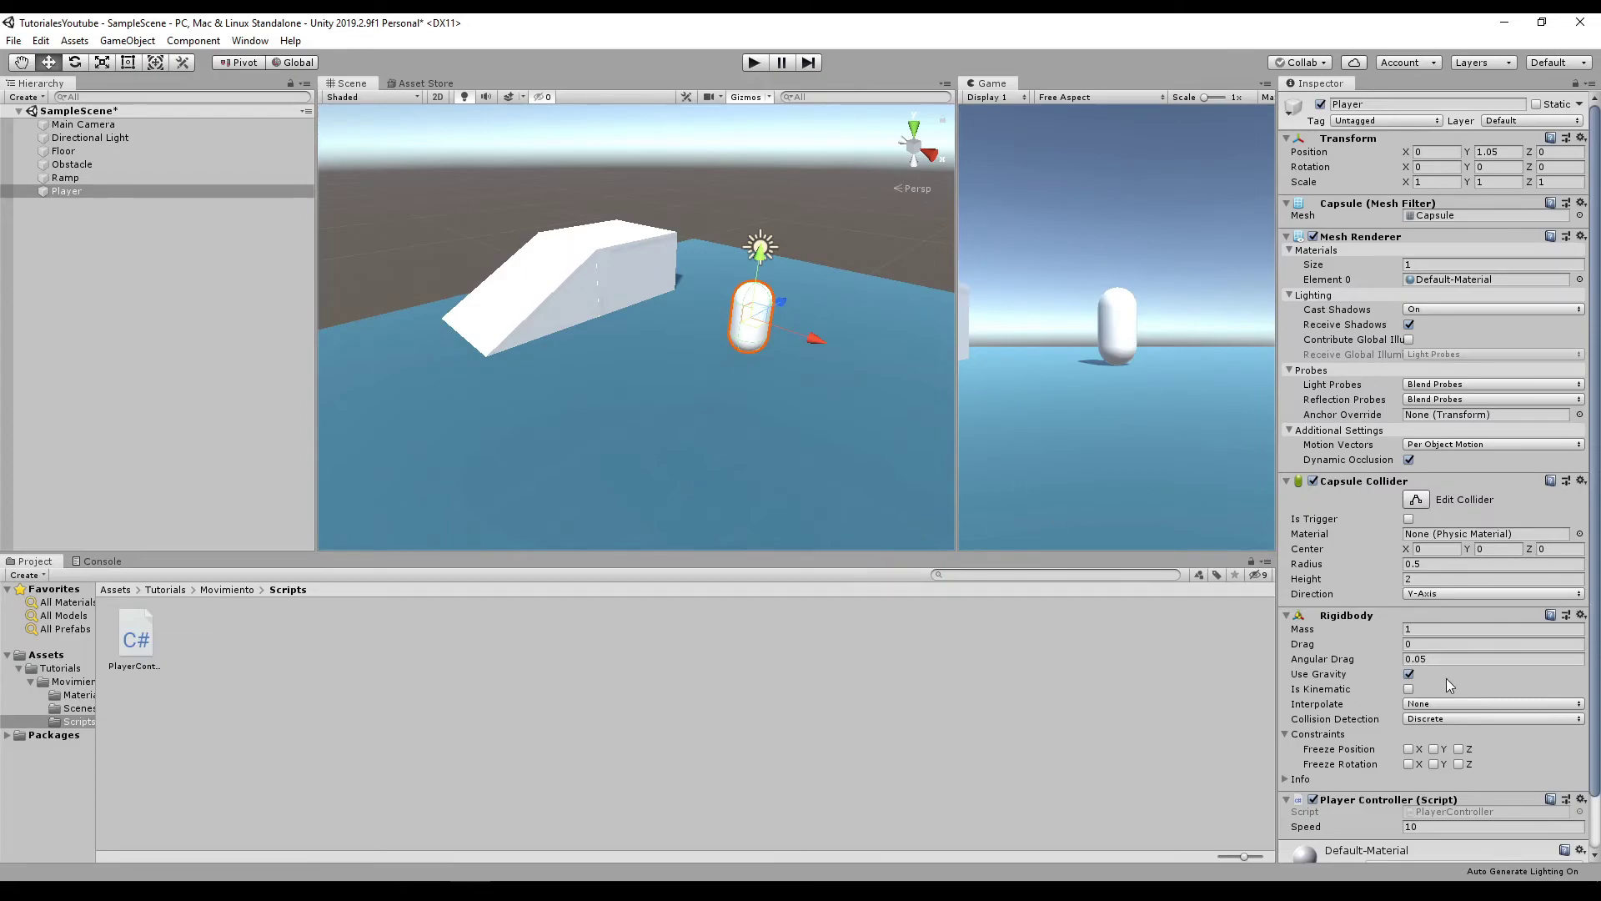
Tick Freeze Rotation X and Y in the Player Rigidbody's Constraints, then start Play mode
left_click(1316, 734)
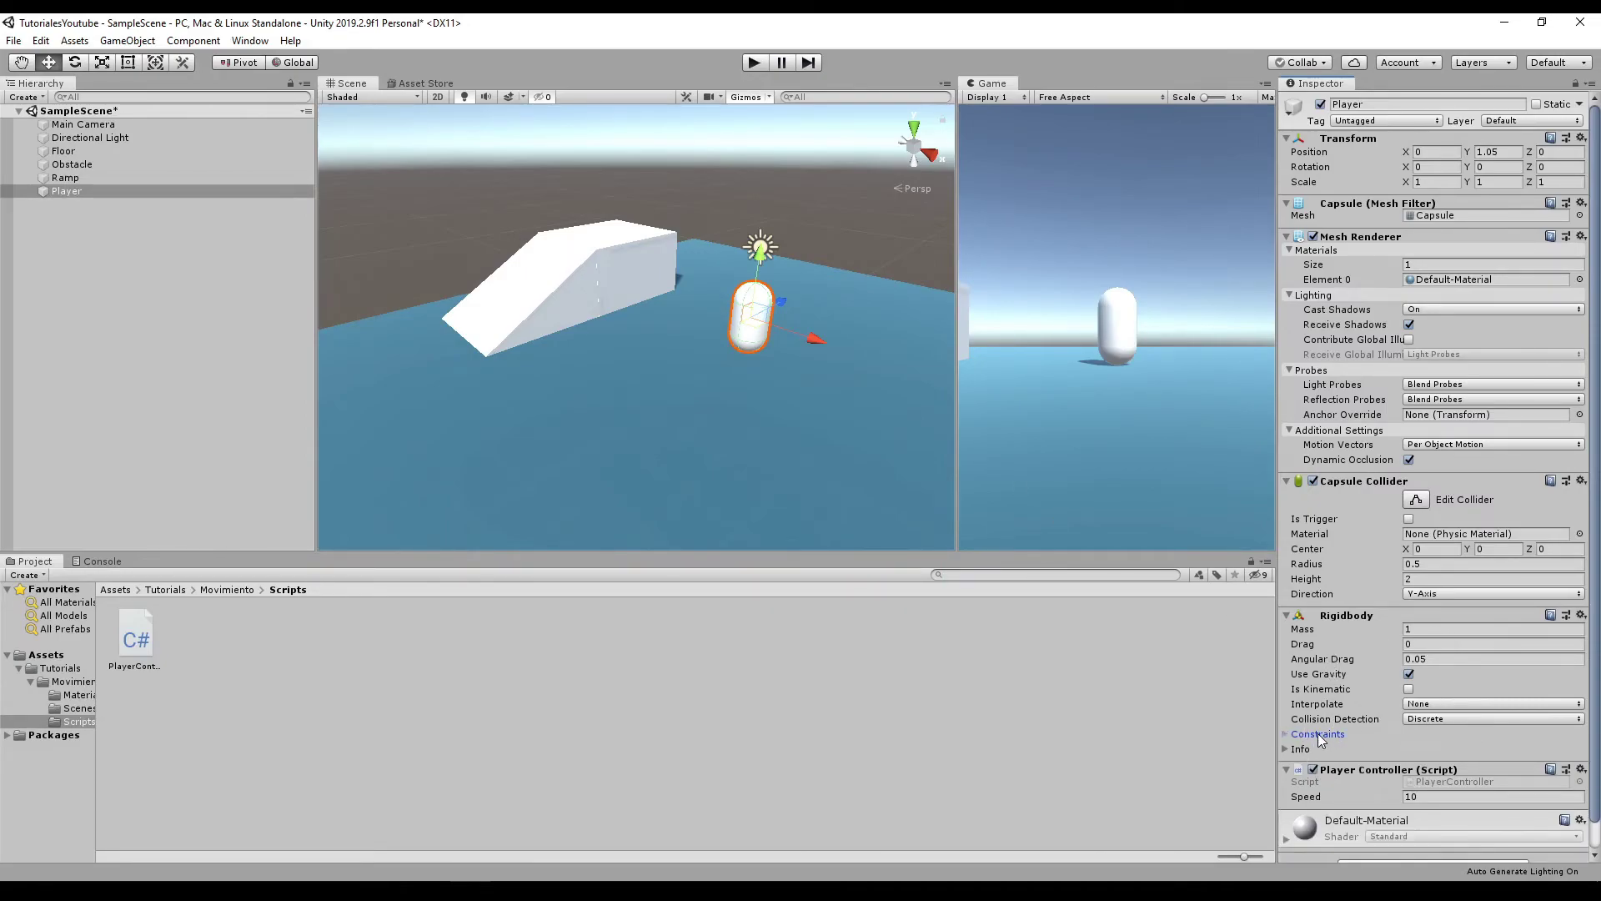
left_click(1317, 734)
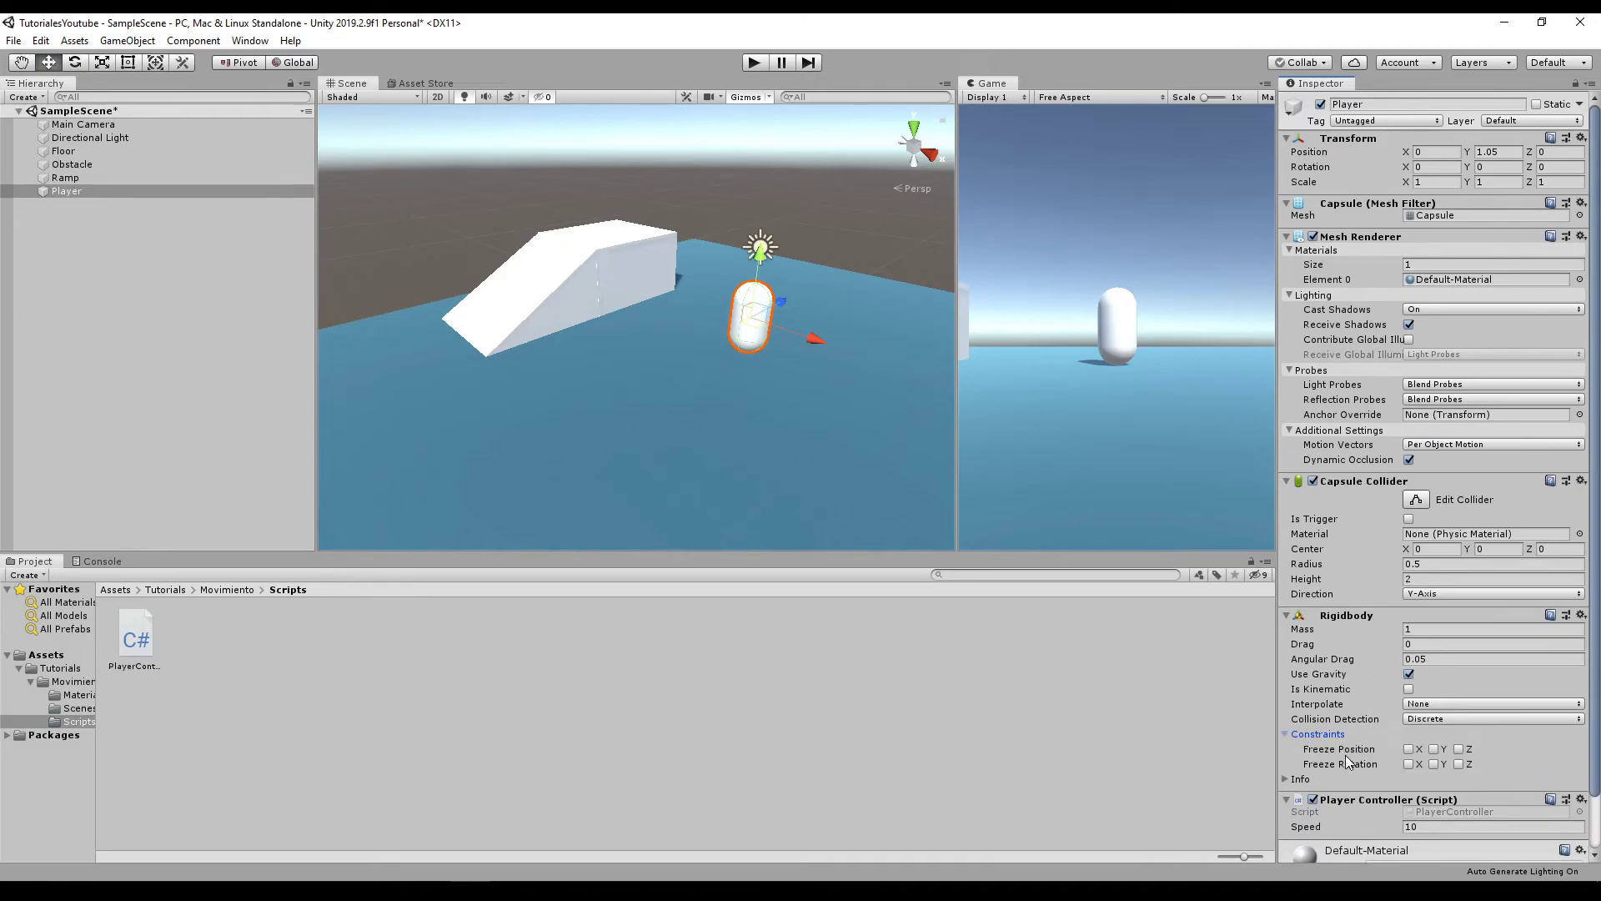
left_click(1409, 764)
left_click(1434, 764)
left_click(754, 62)
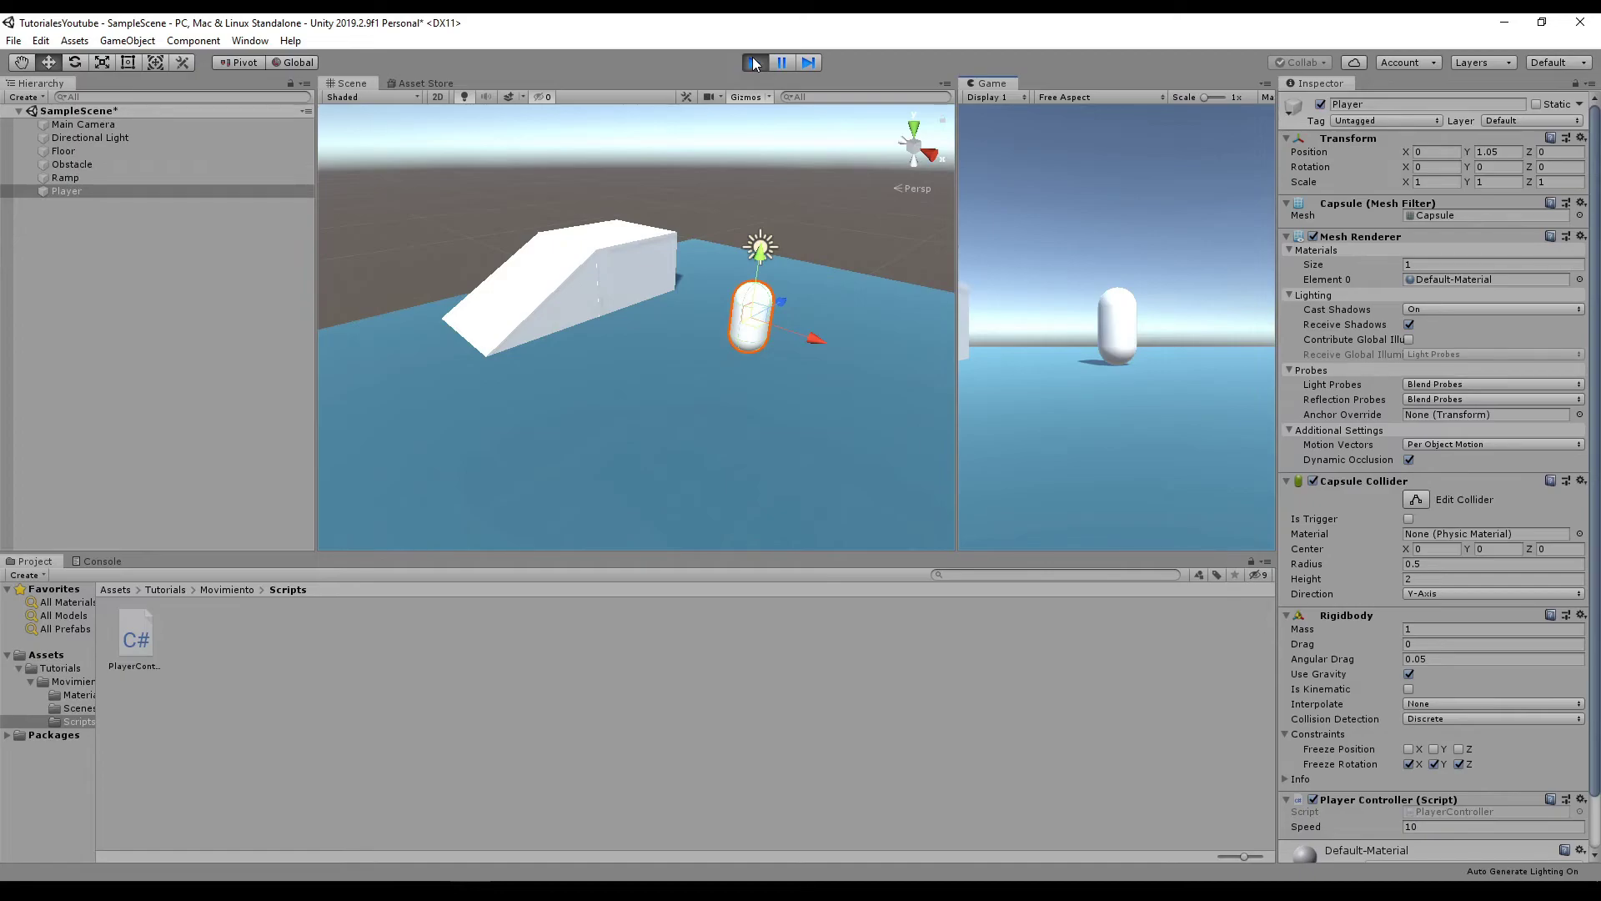
Drive the Player capsule with the arrow keys up the ramp and across the floor, then stop
left_click(707, 277)
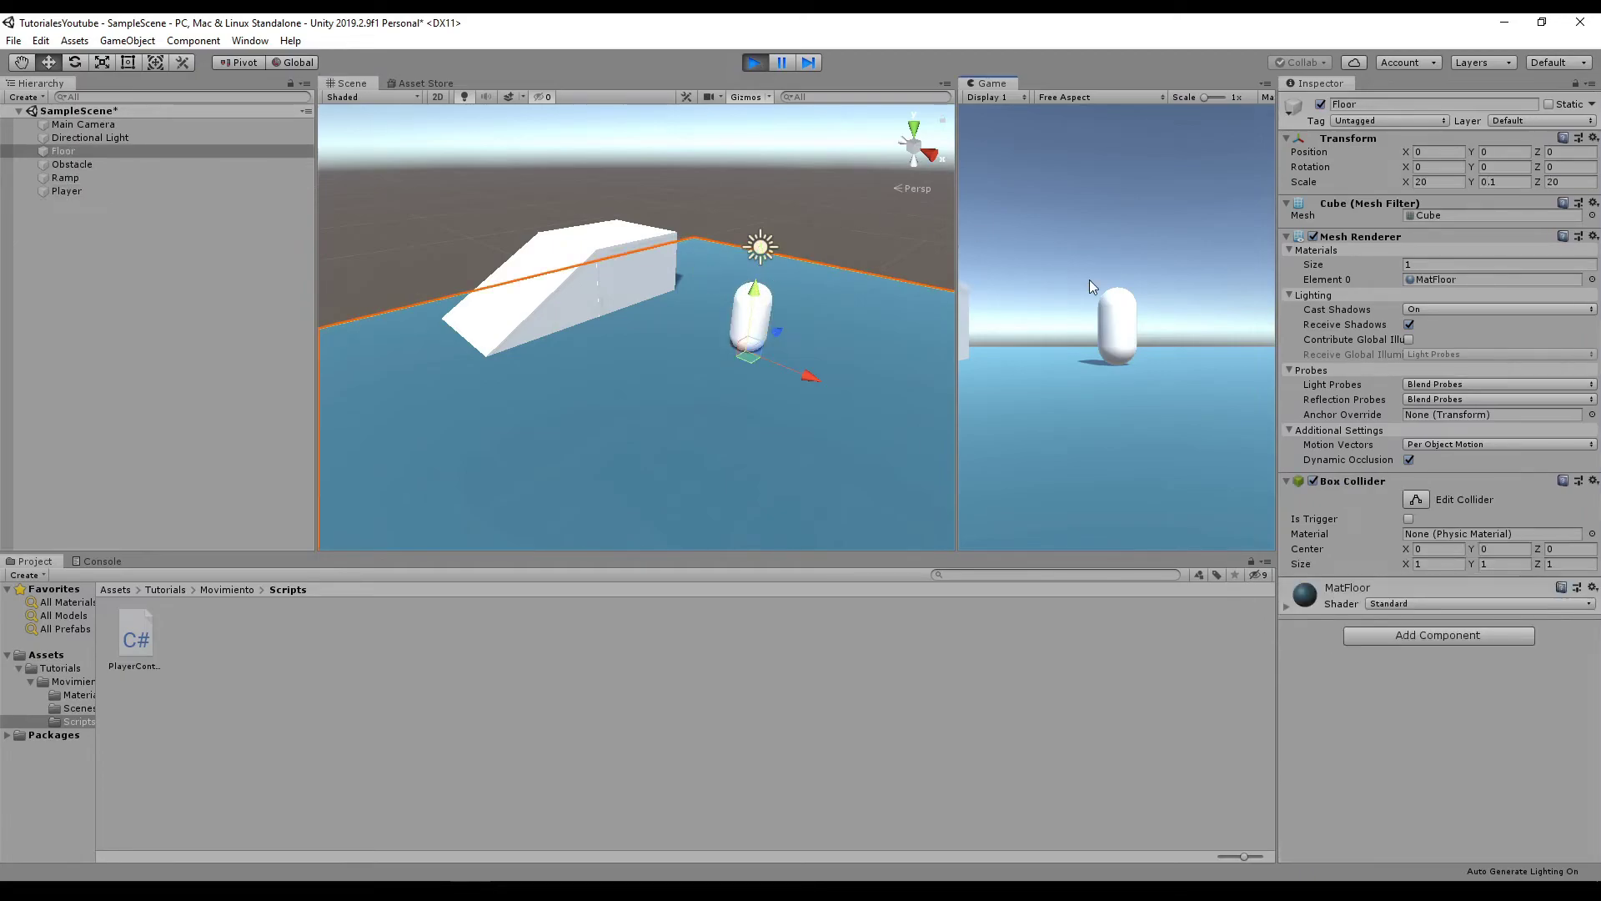
left_click(802, 283)
left_click(168, 191)
left_click(1145, 229)
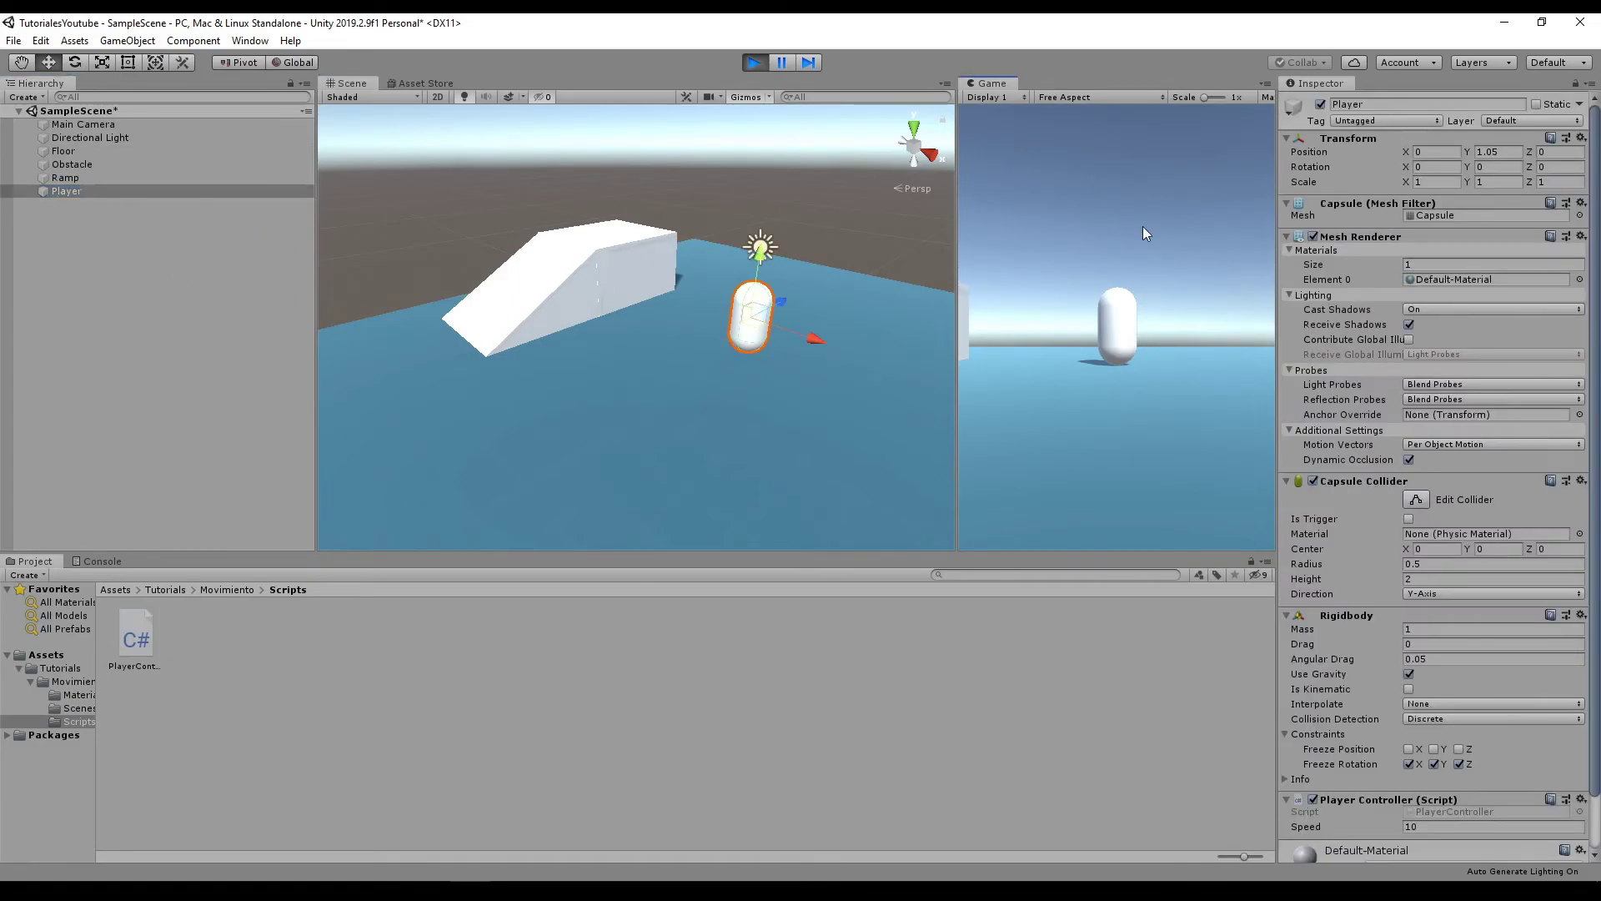
key("Up")
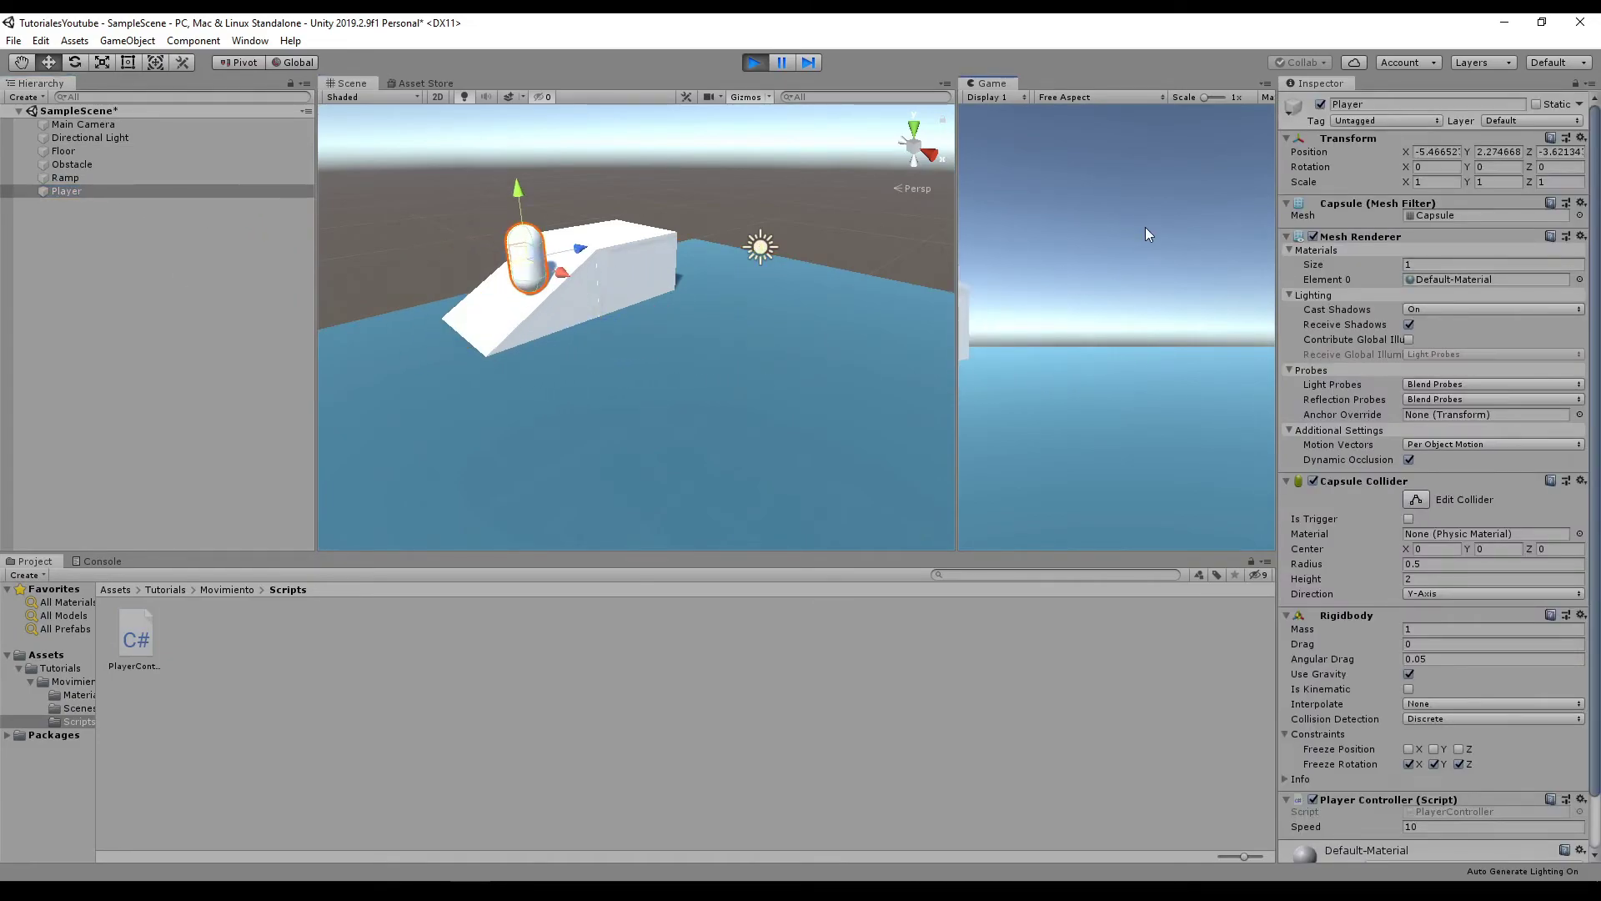
key("Up")
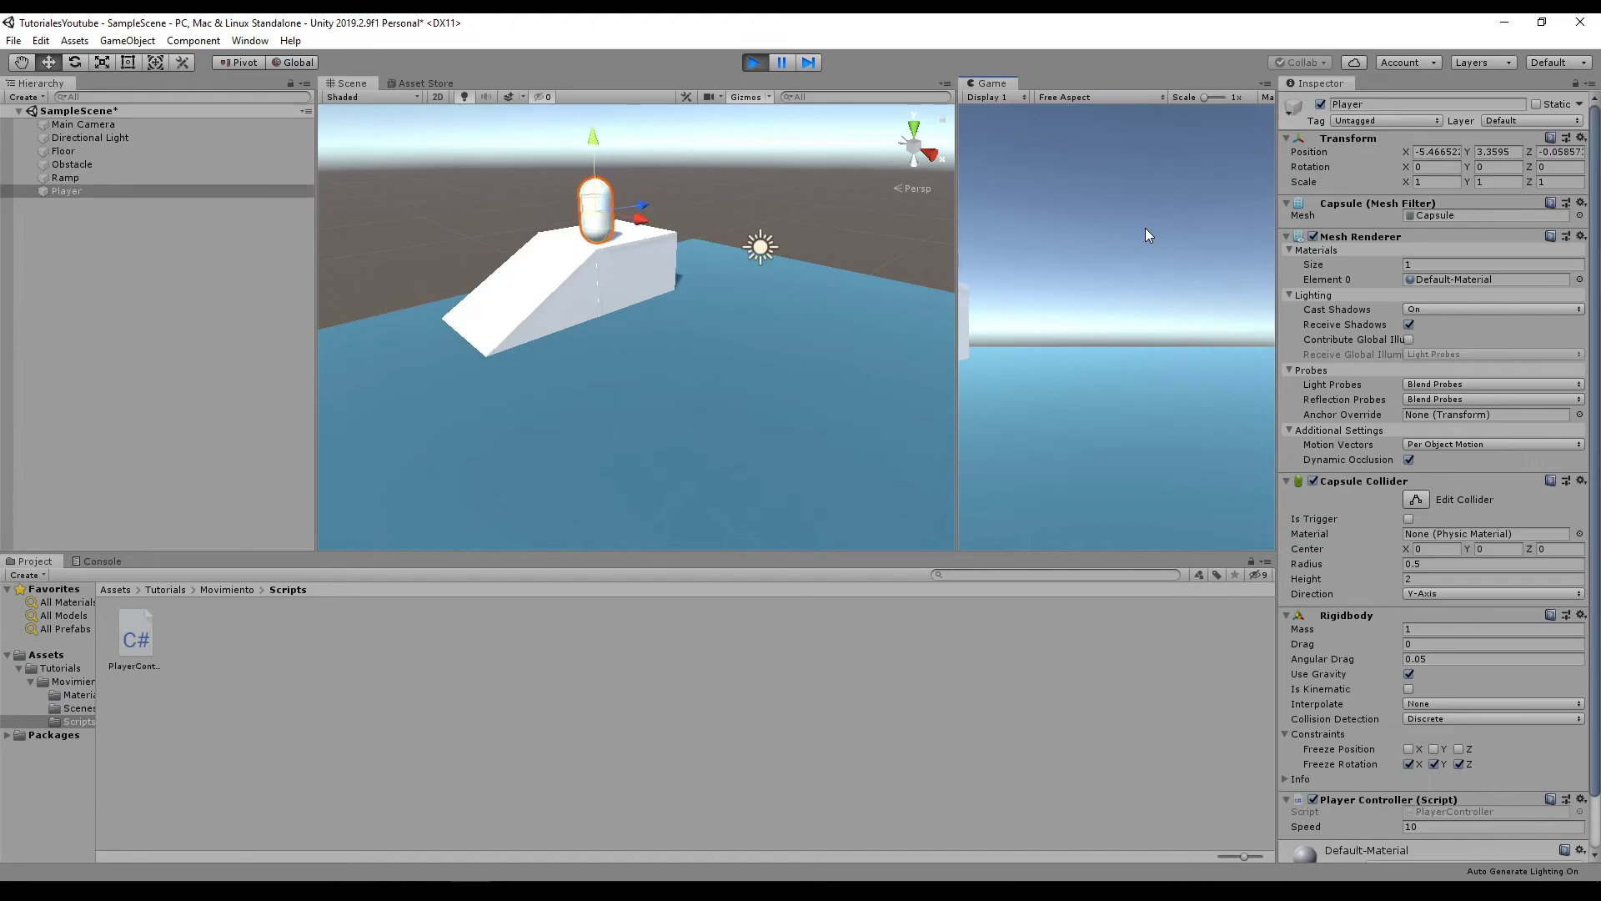
key("Right")
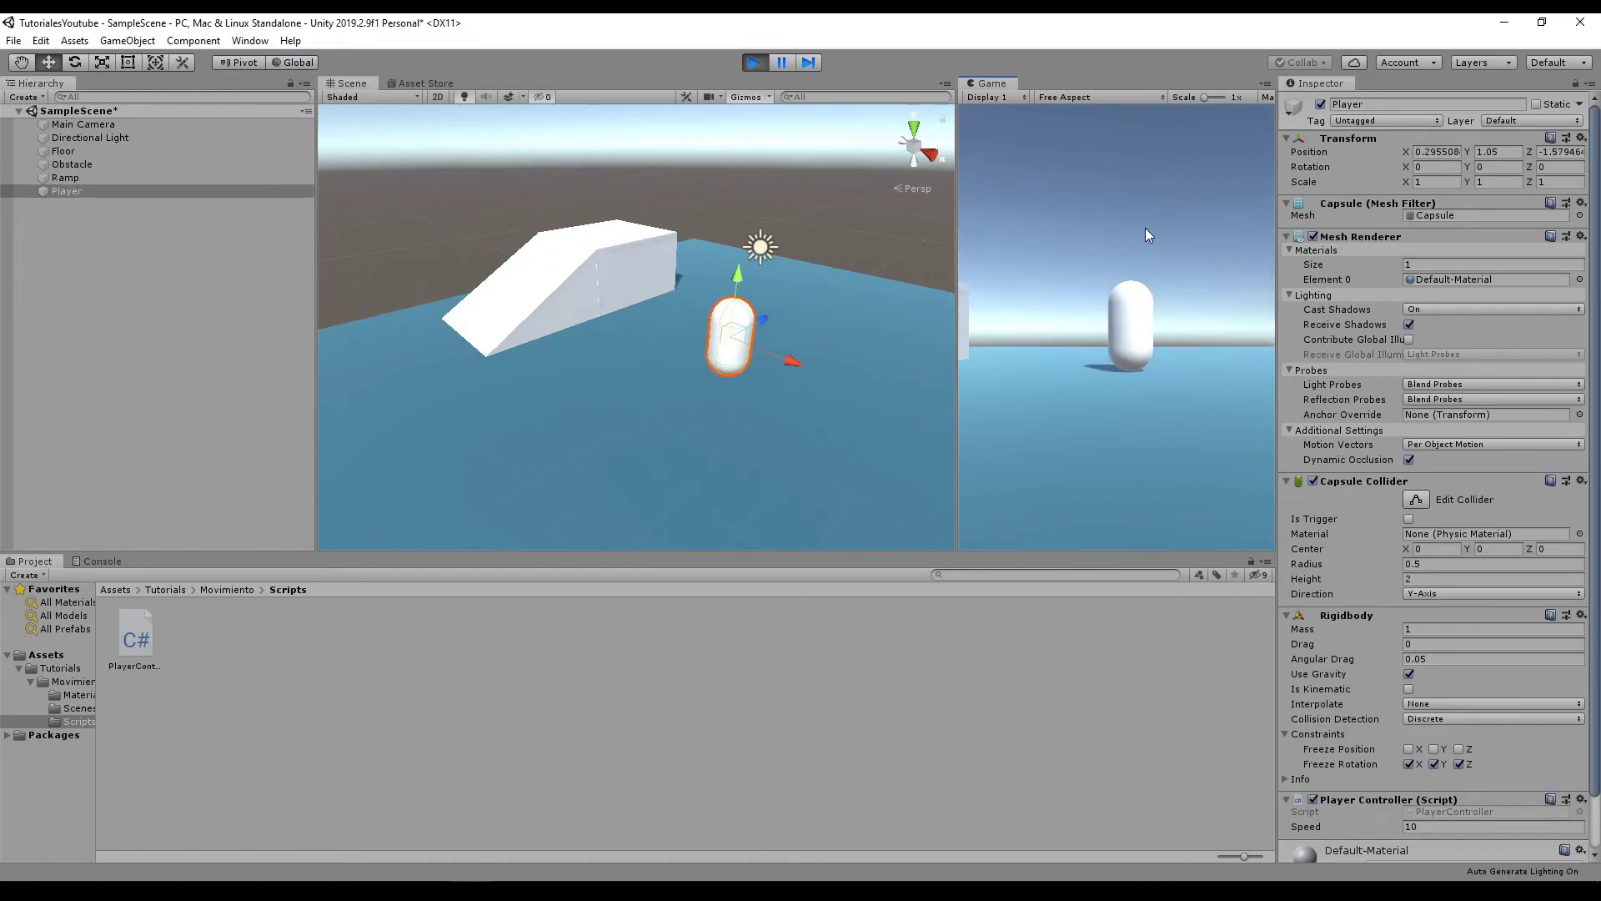
key("Up")
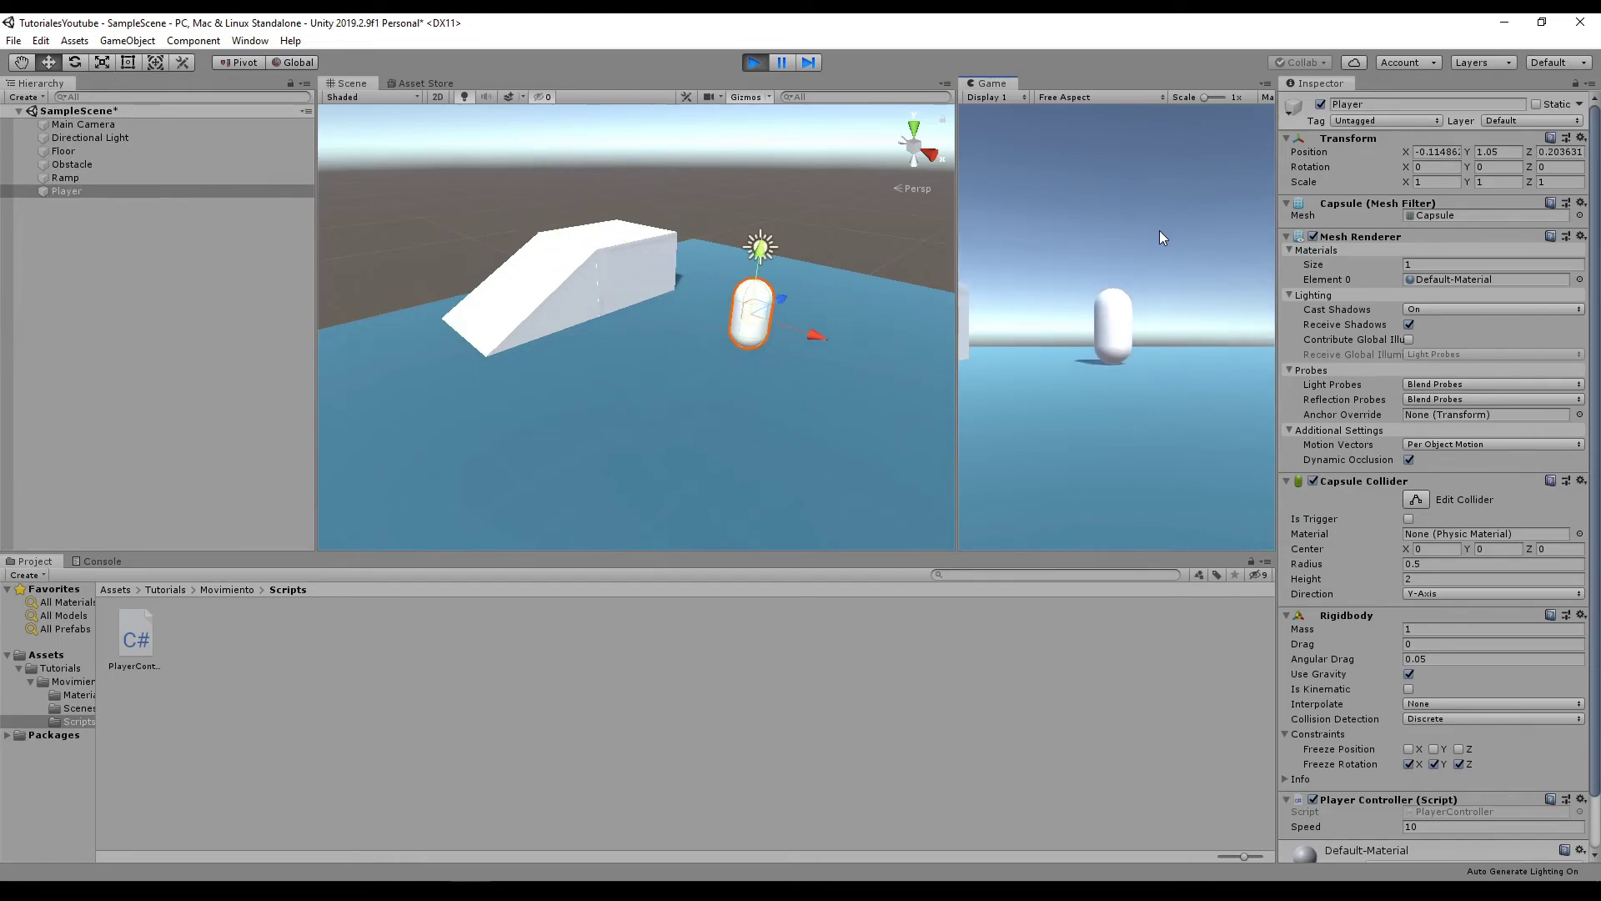
key("Down")
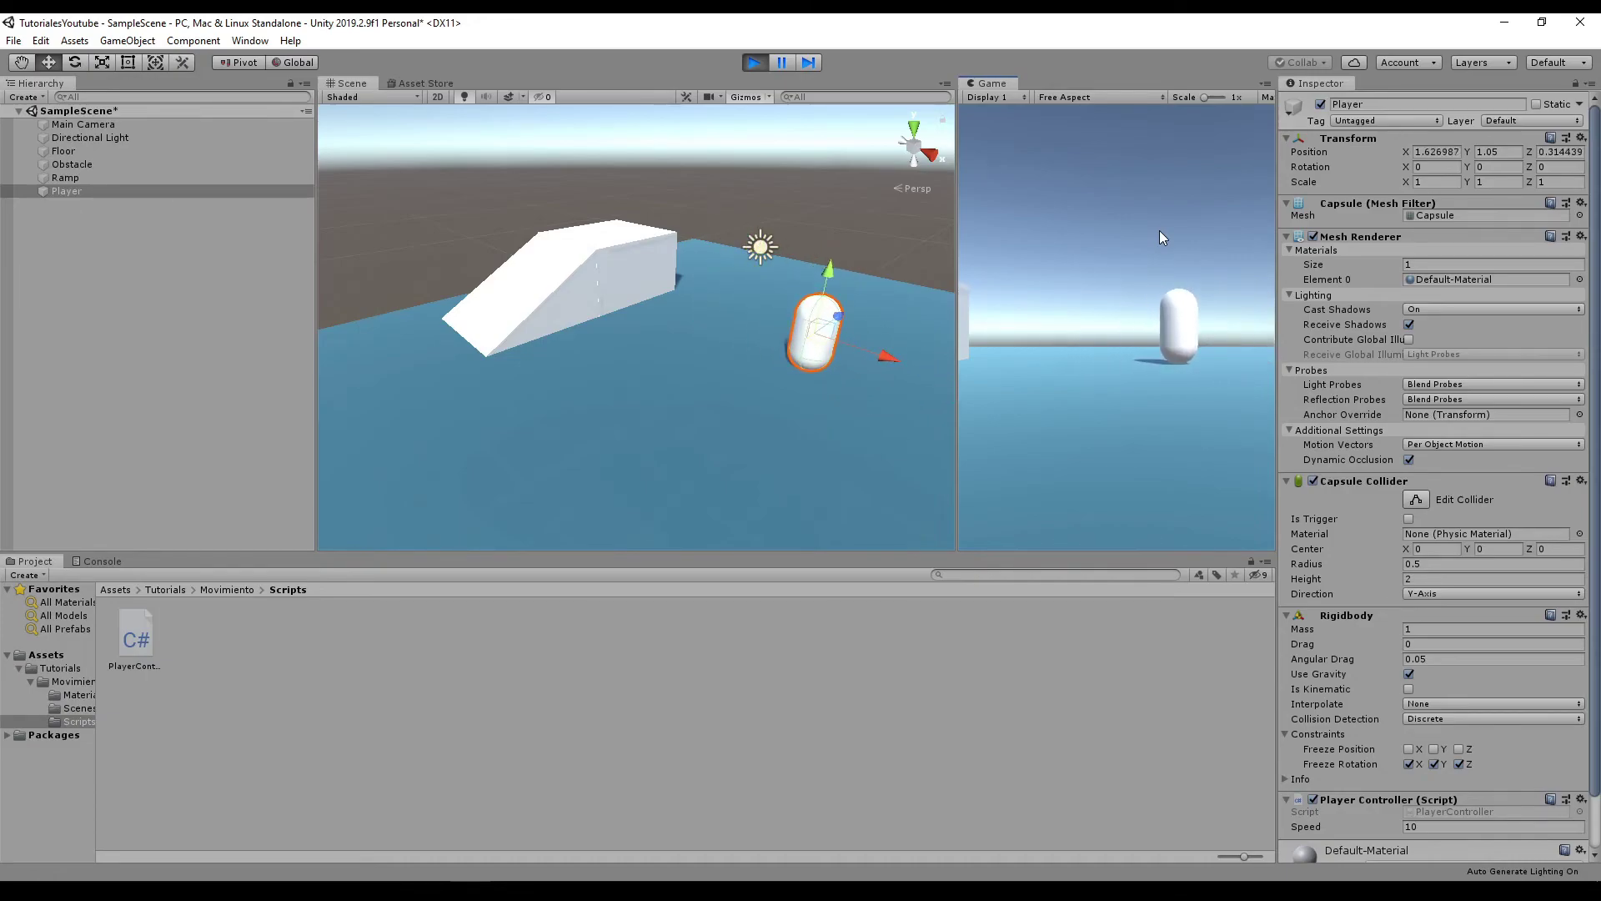
key("Left")
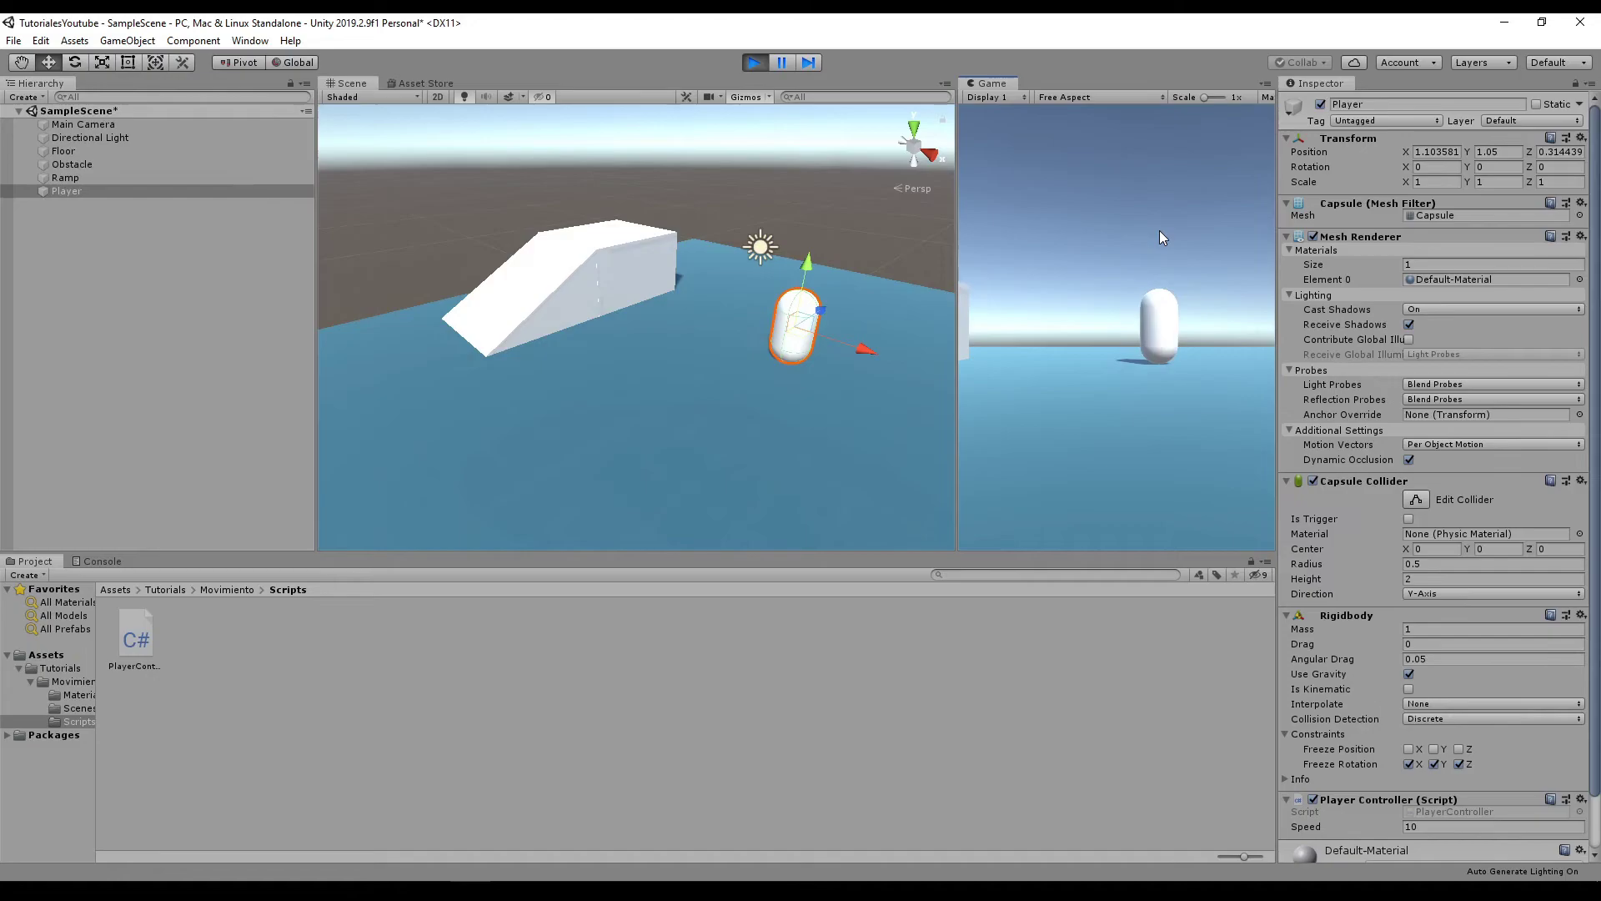
key("ctrl+p")
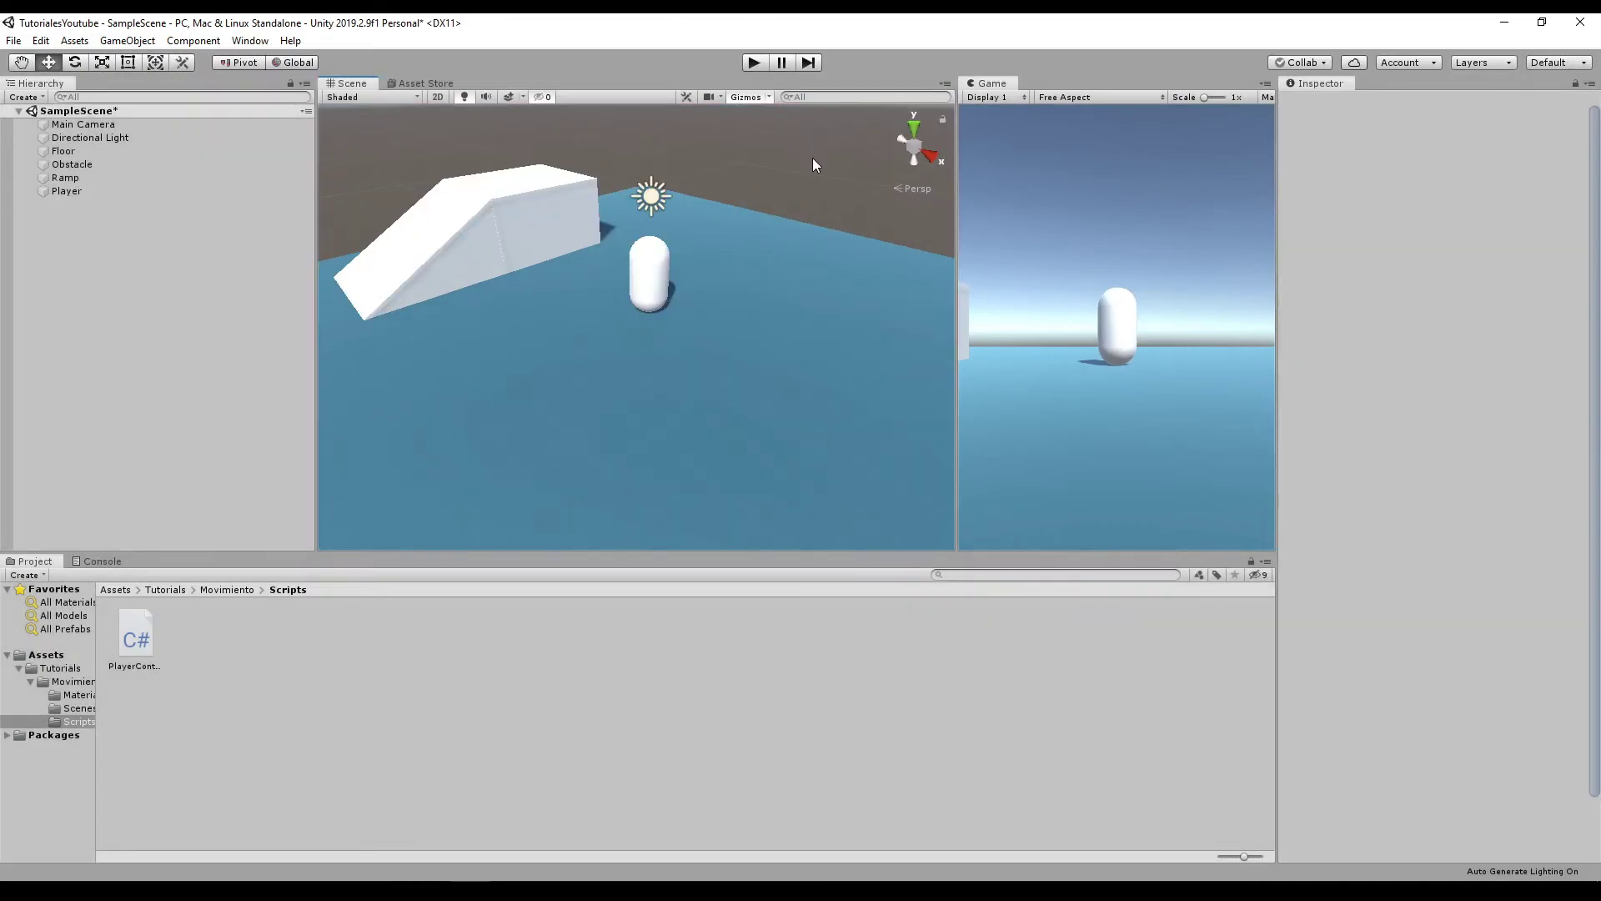
In Play mode, rotate the Player to 71.662° on Y and show Move handles in Local space
left_click(747, 70)
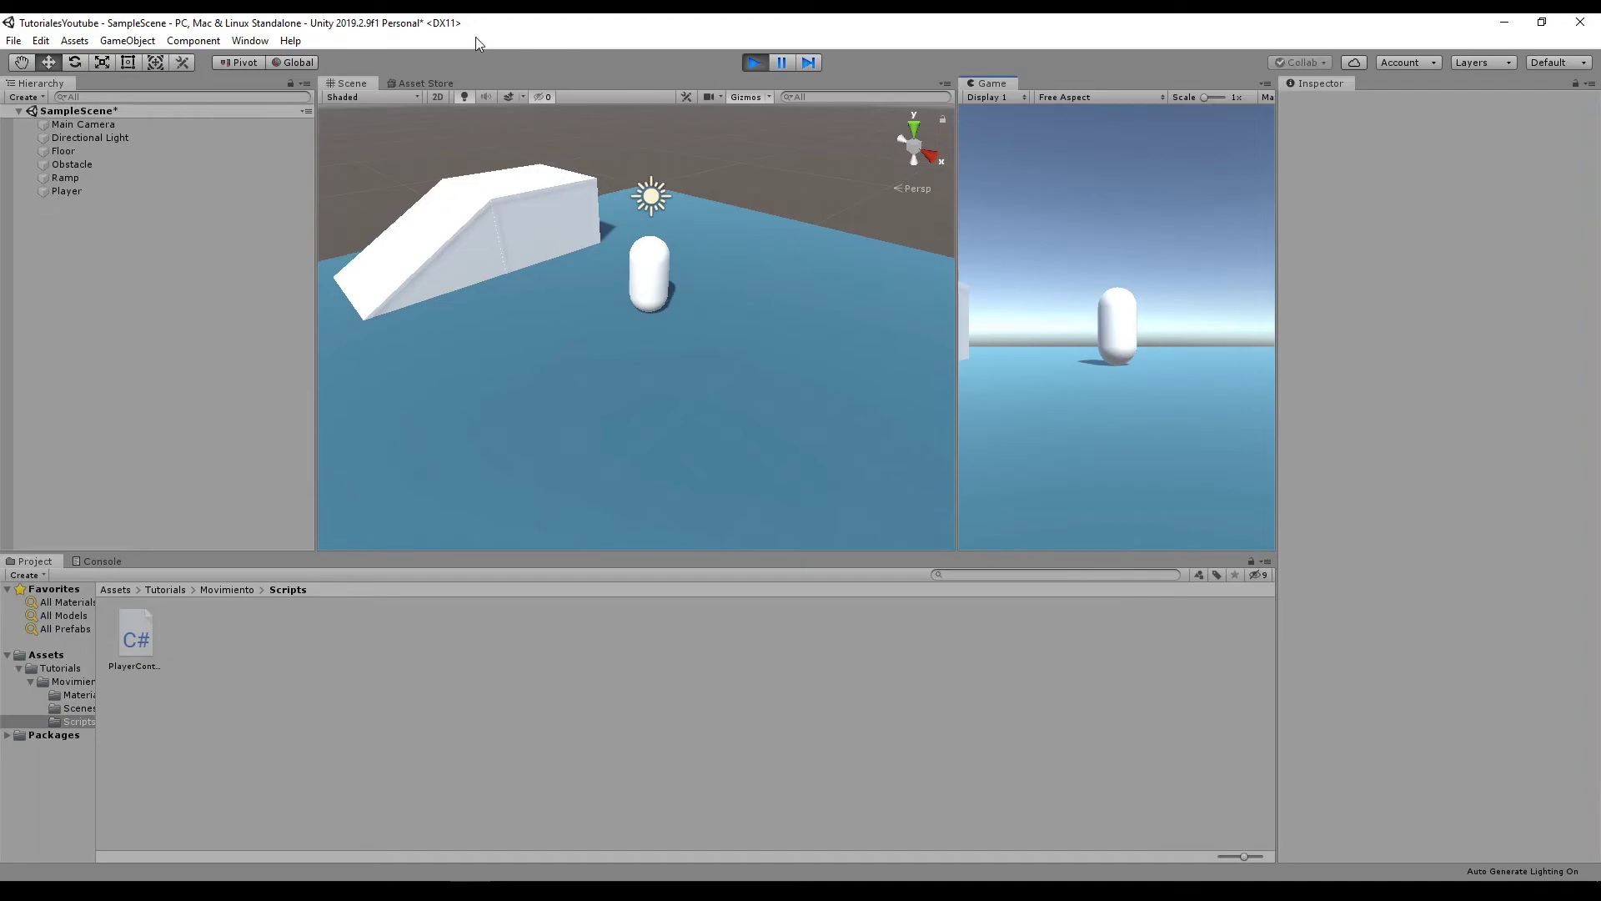
left_click(87, 191)
key("e")
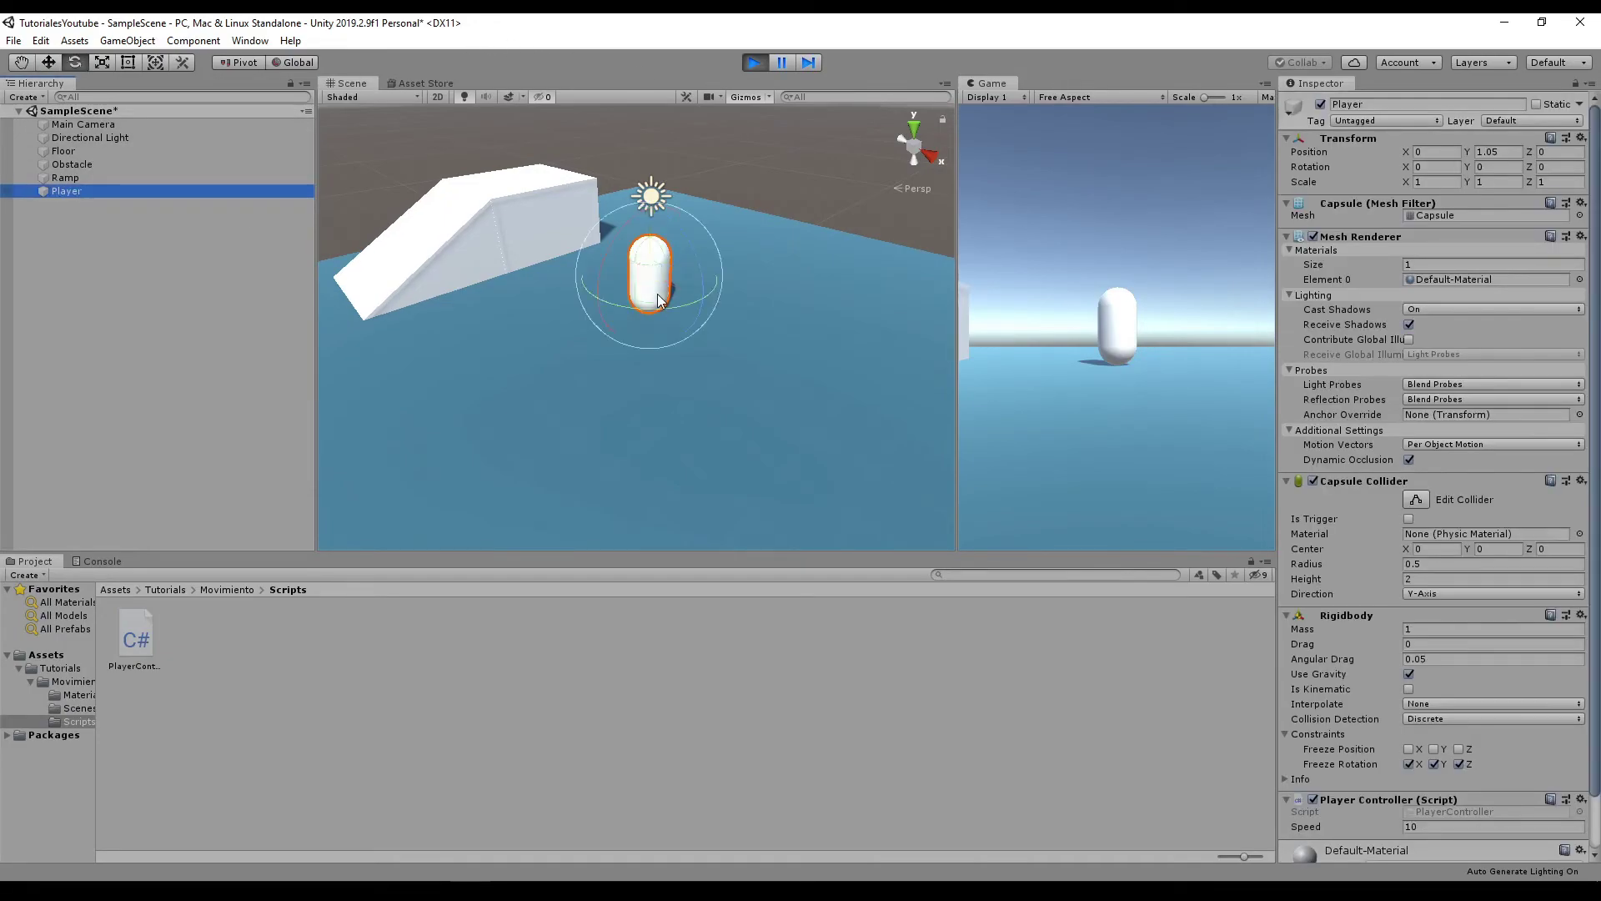
left_click_drag(615, 300, 560, 277)
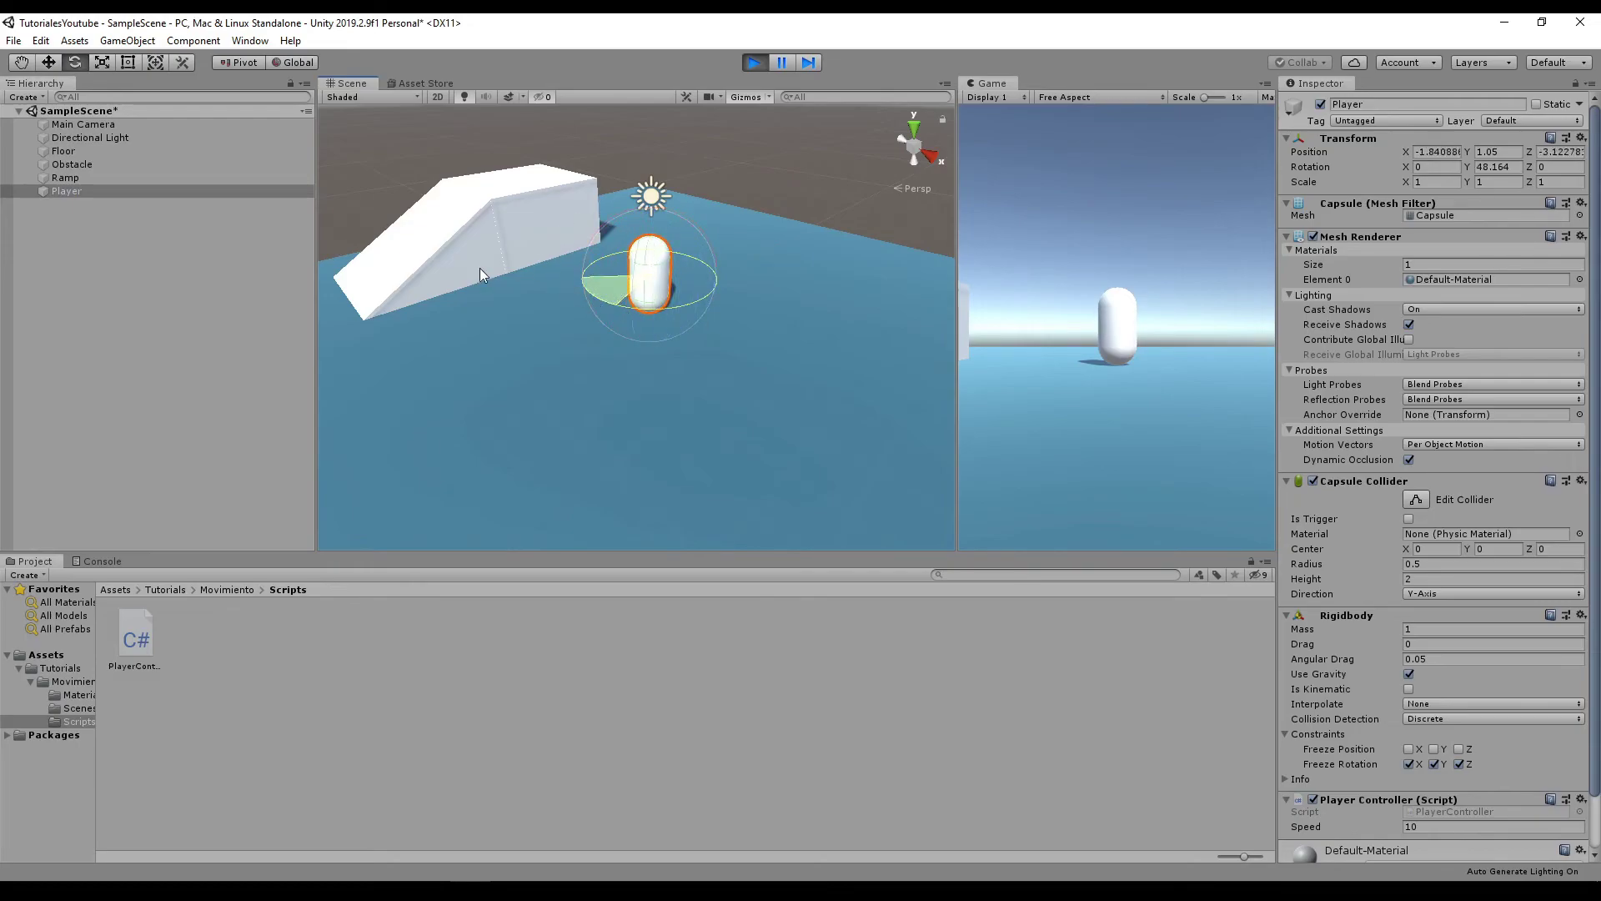
left_click_drag(560, 276, 428, 267)
key("w")
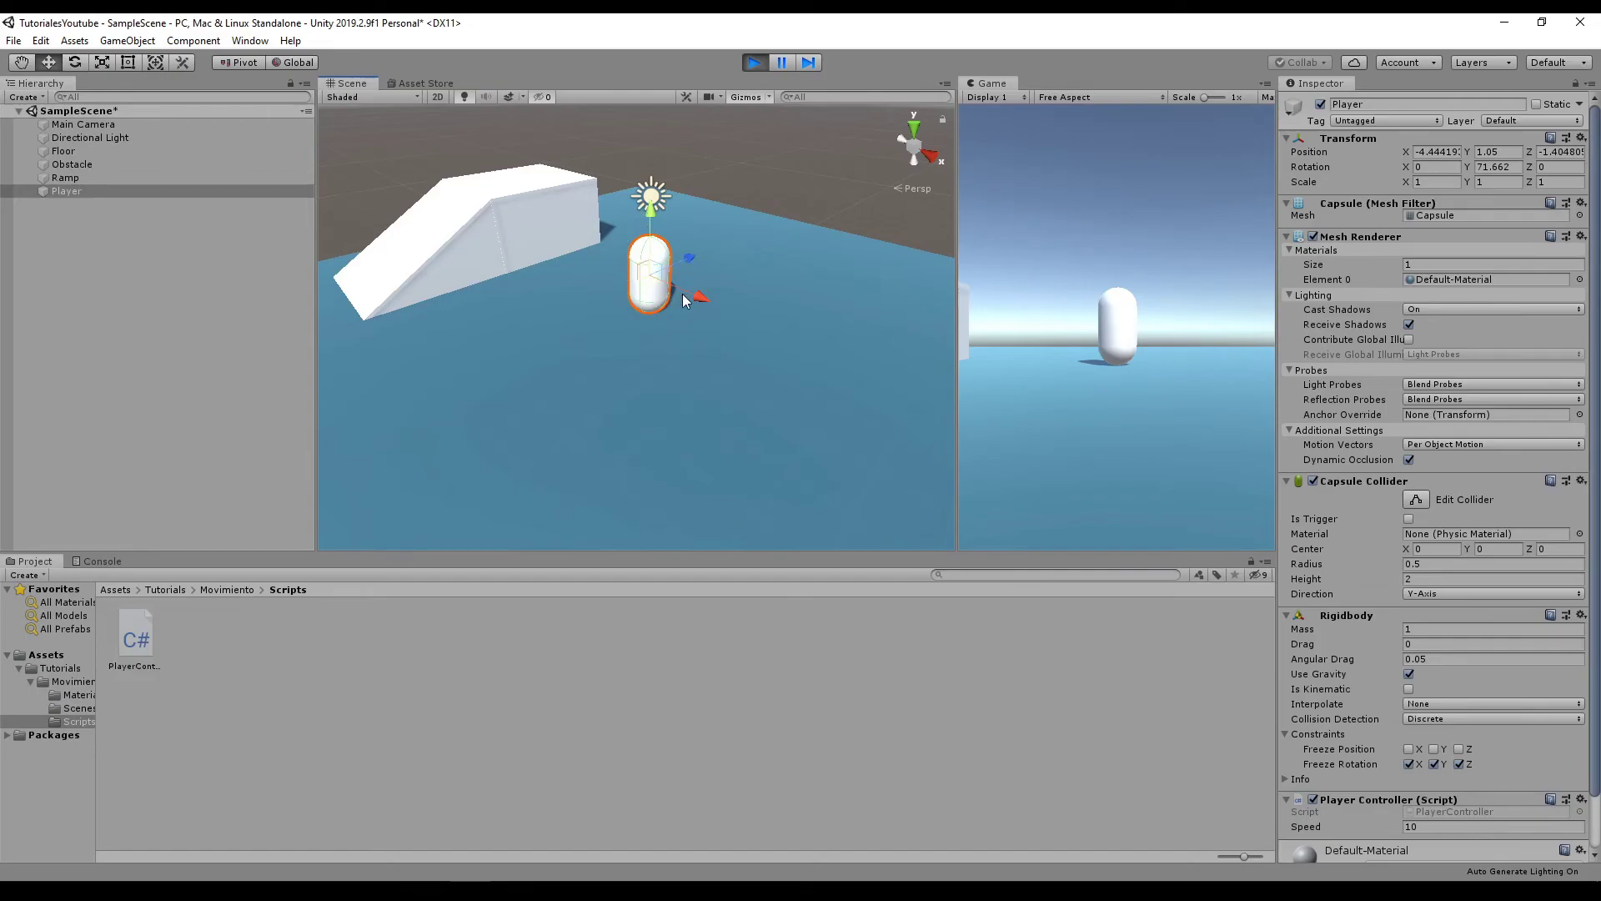
left_click(305, 62)
From a top-down view, test left/right movement along the capsule's own axis, then select code lines 18–27
mouse_move(767, 278)
left_mouse_down("alt")
mouse_move(803, 389)
mouse_move(749, 376)
left_mouse_up("alt")
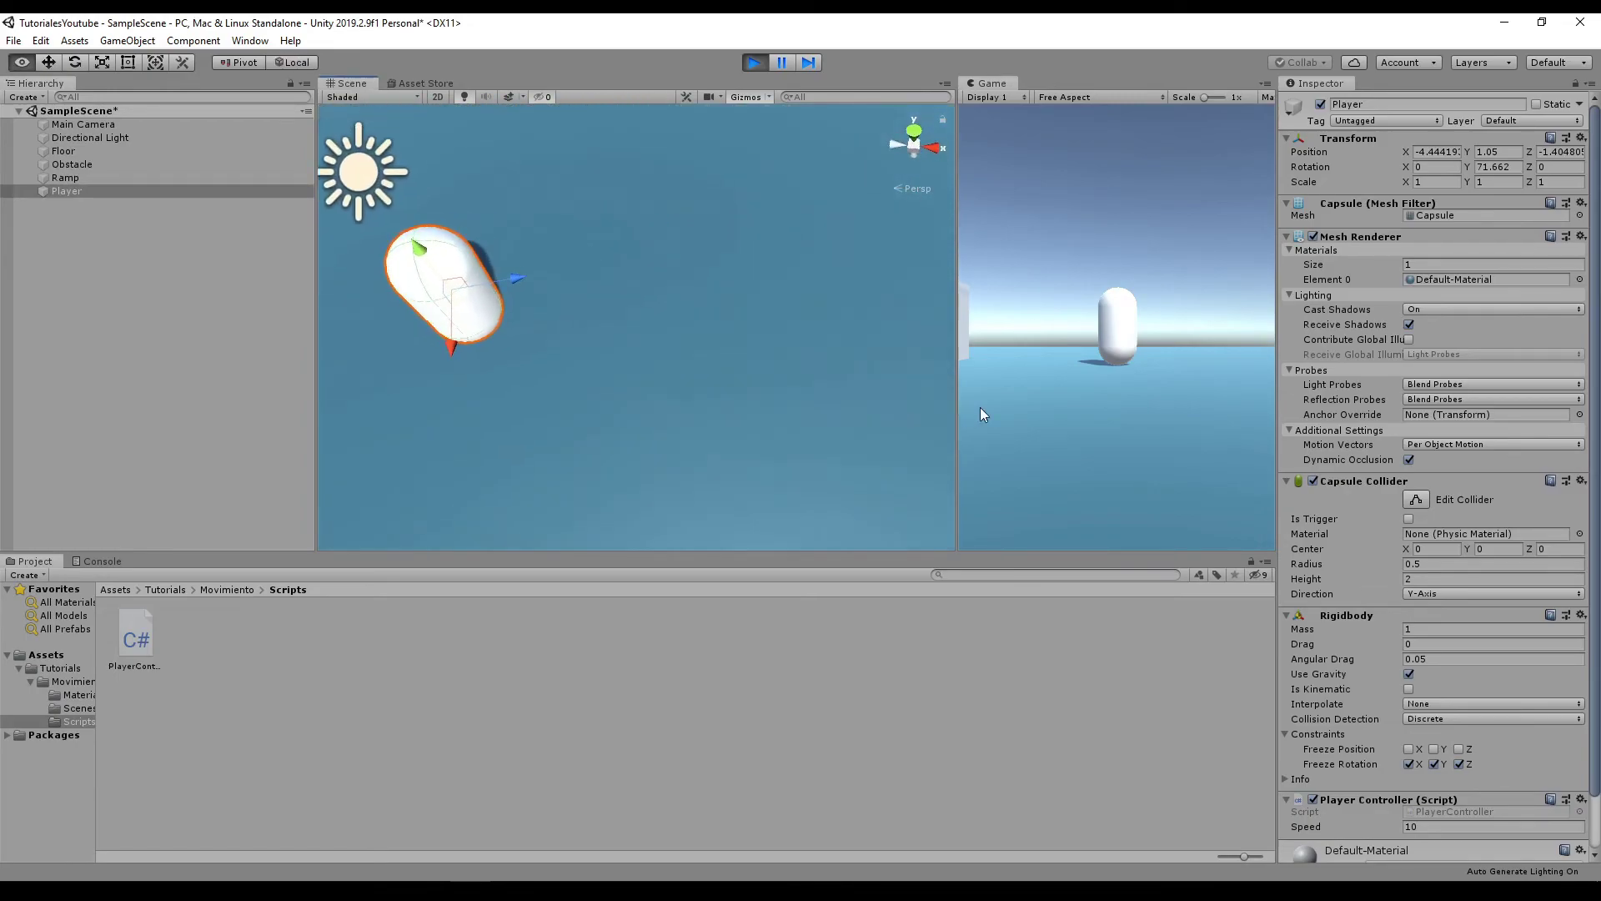
left_click(1131, 237)
key("Right")
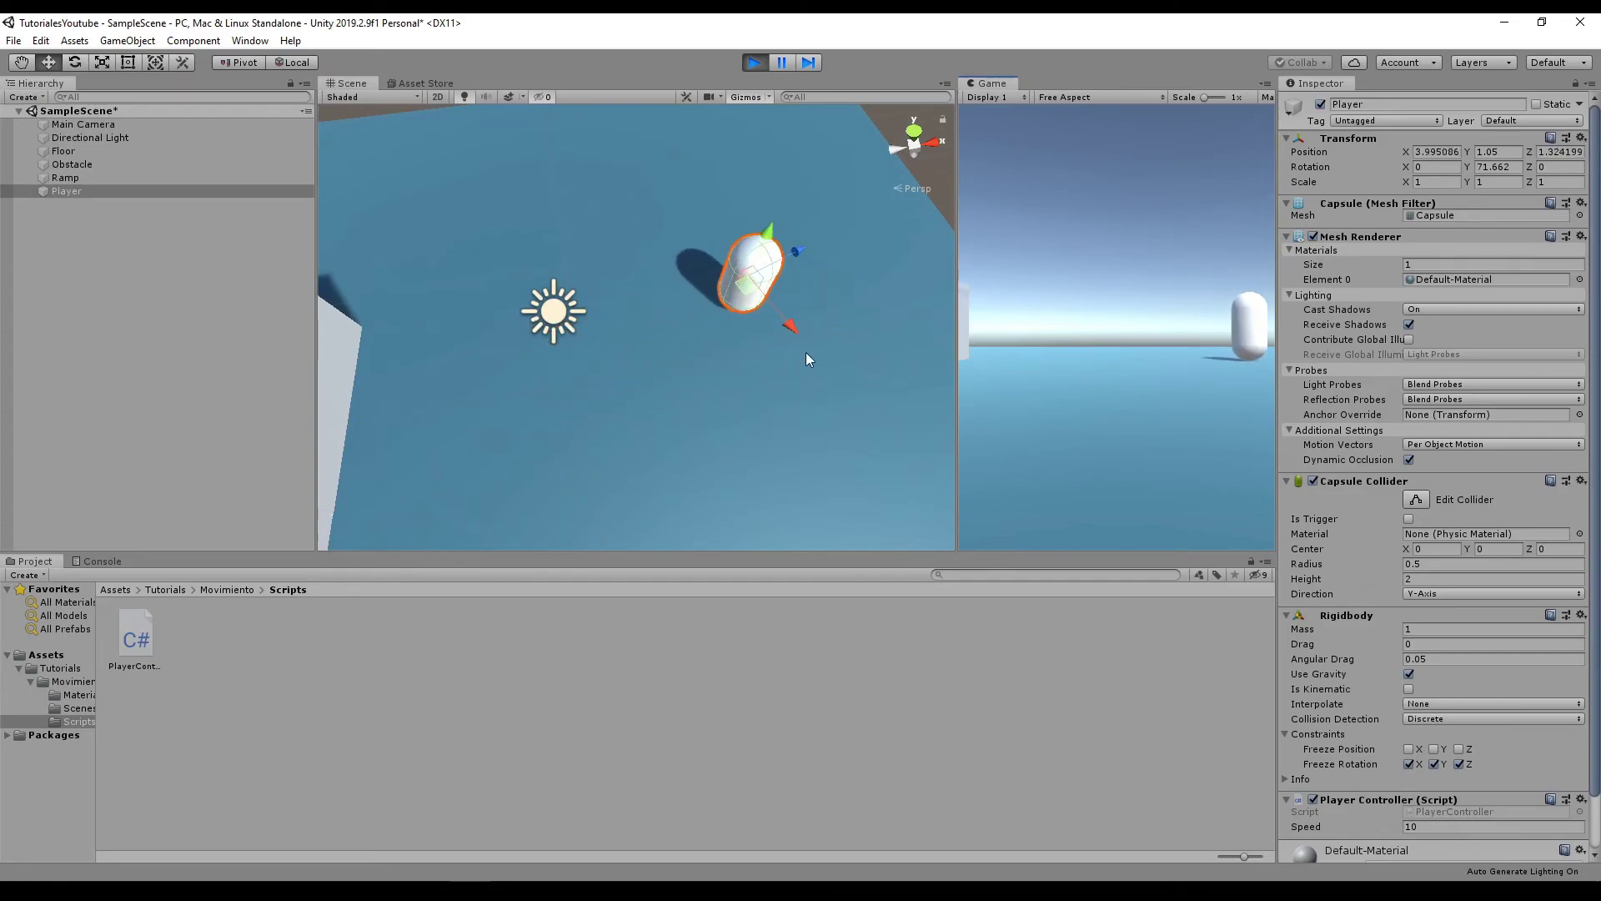
key("Left")
key("Right")
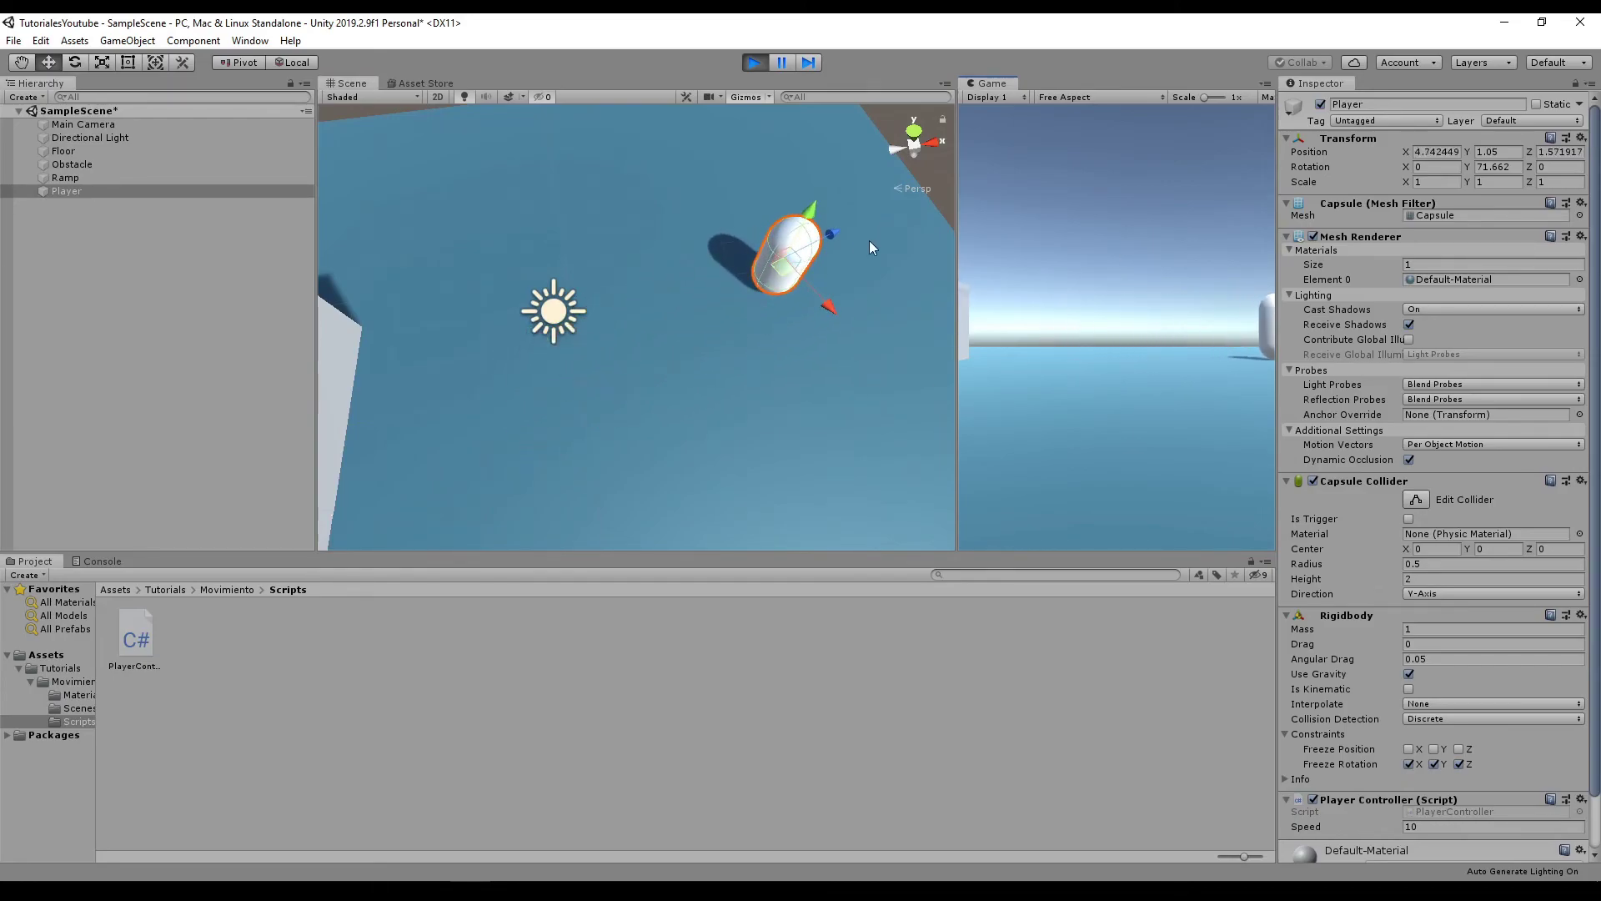
key("Left")
key("Right")
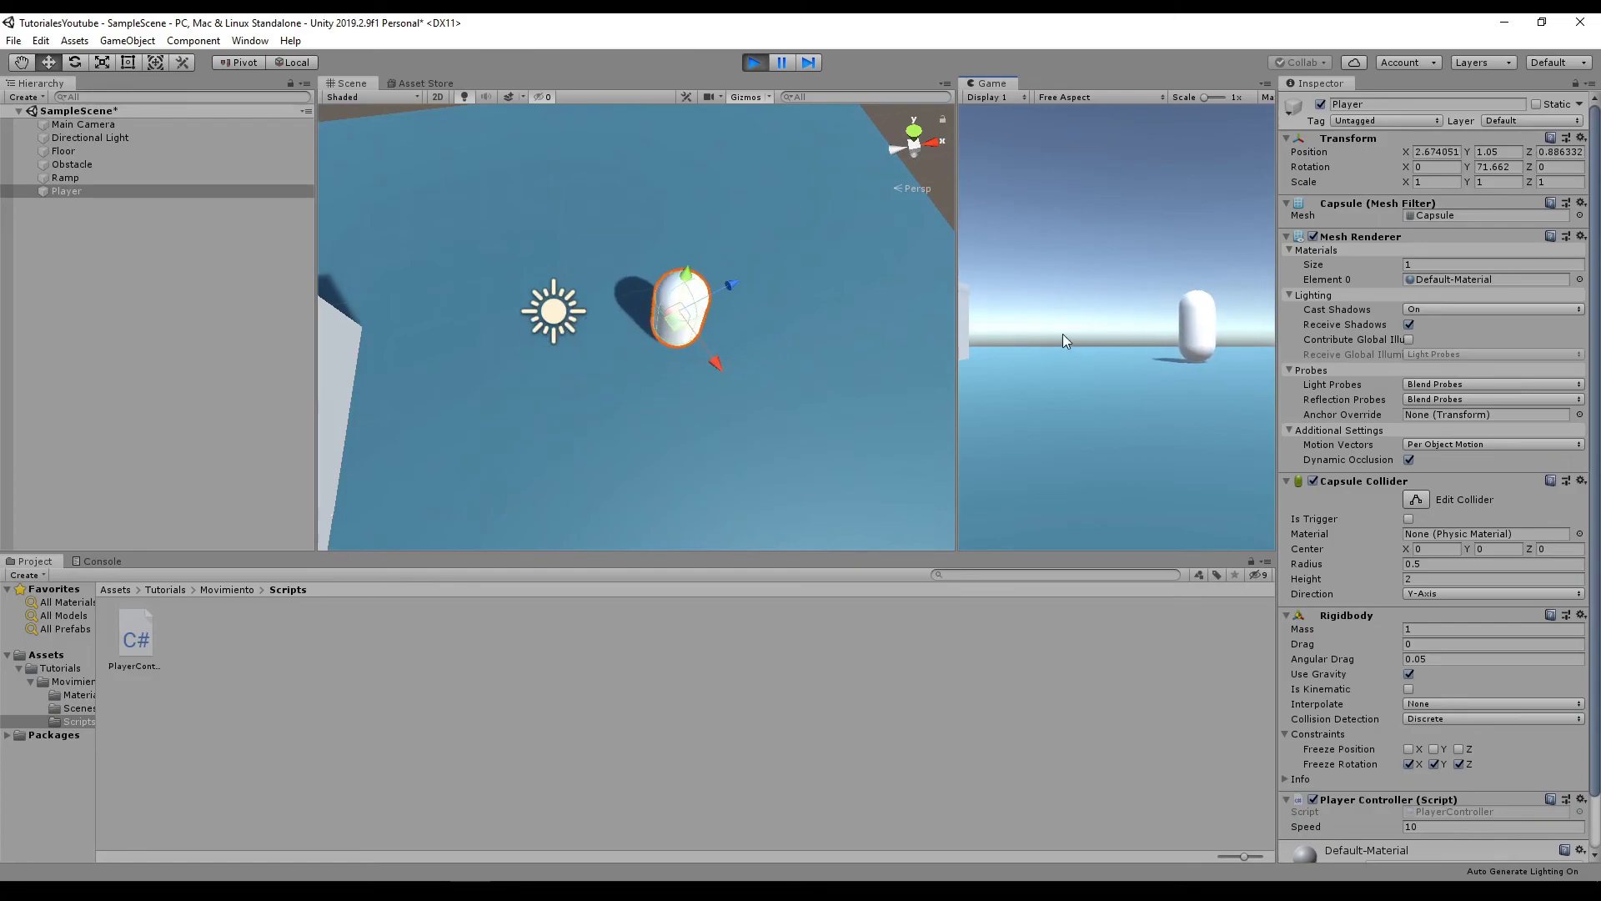
key("Left")
key("Left")
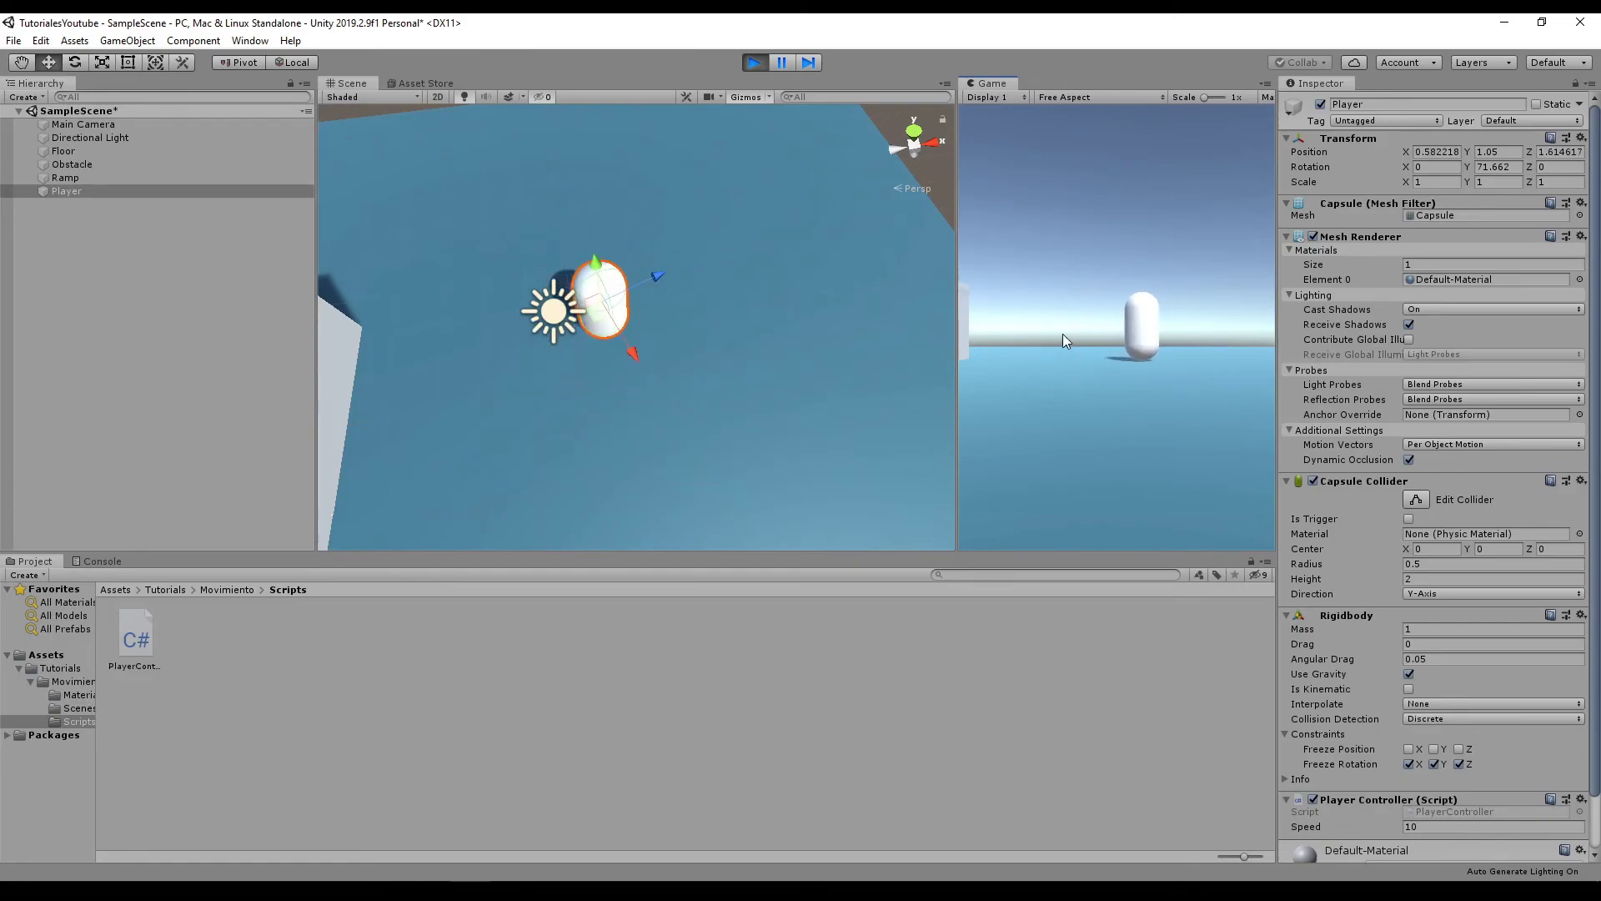
key("Right")
key("Left")
left_click_drag(582, 266, 393, 139, "alt")
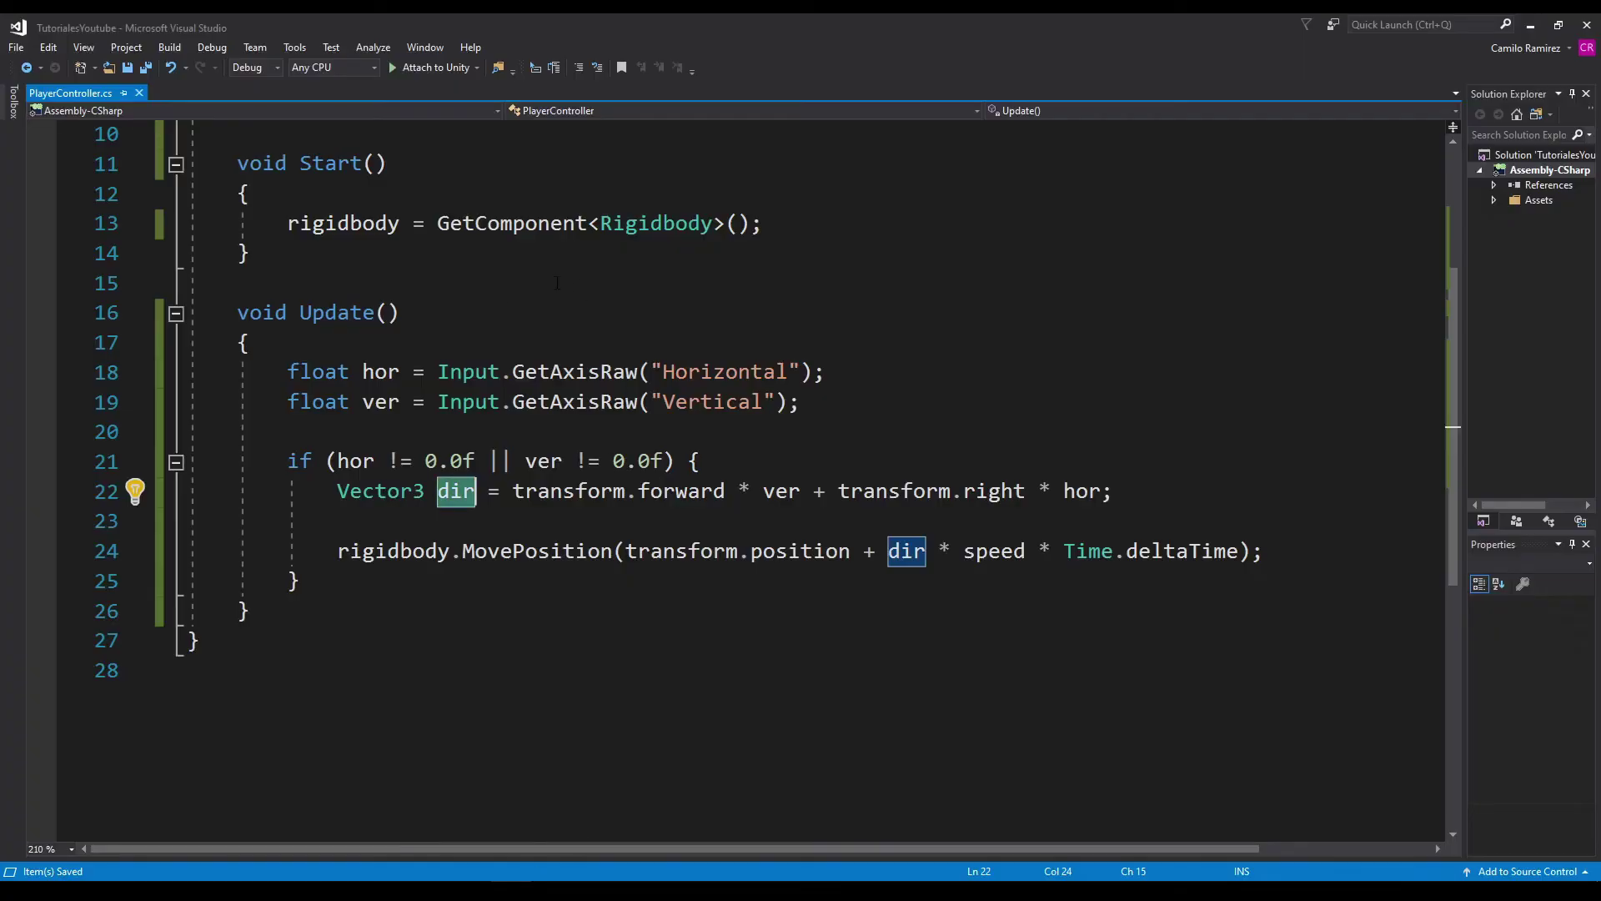
left_click_drag(349, 371, 200, 640)
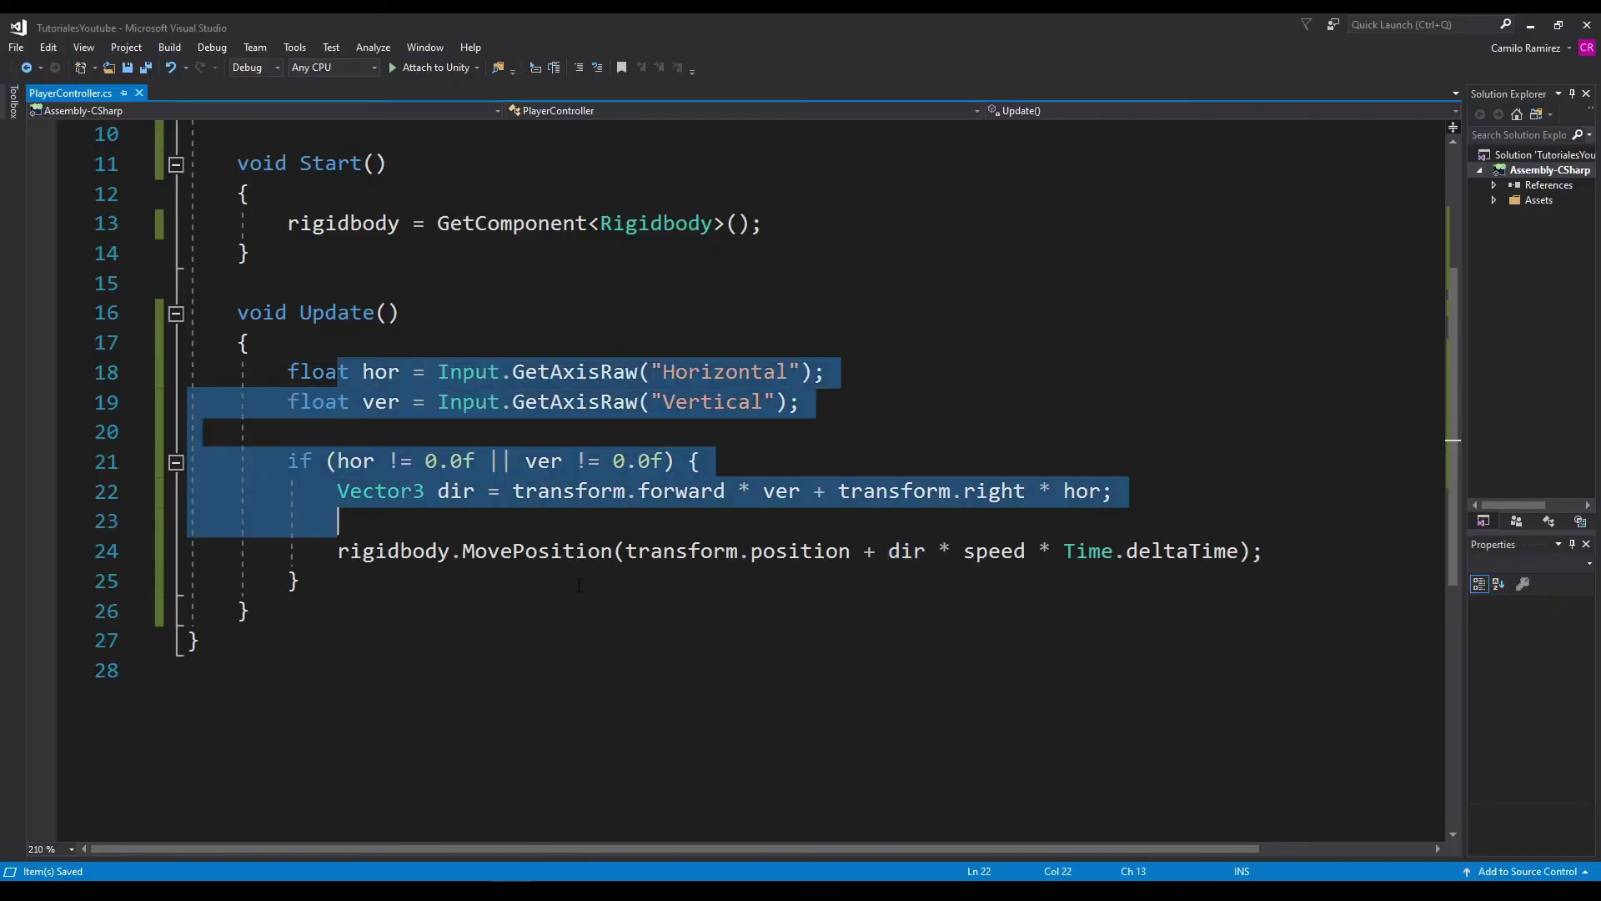
Clear the selection over the Update movement code
left_click(794, 587)
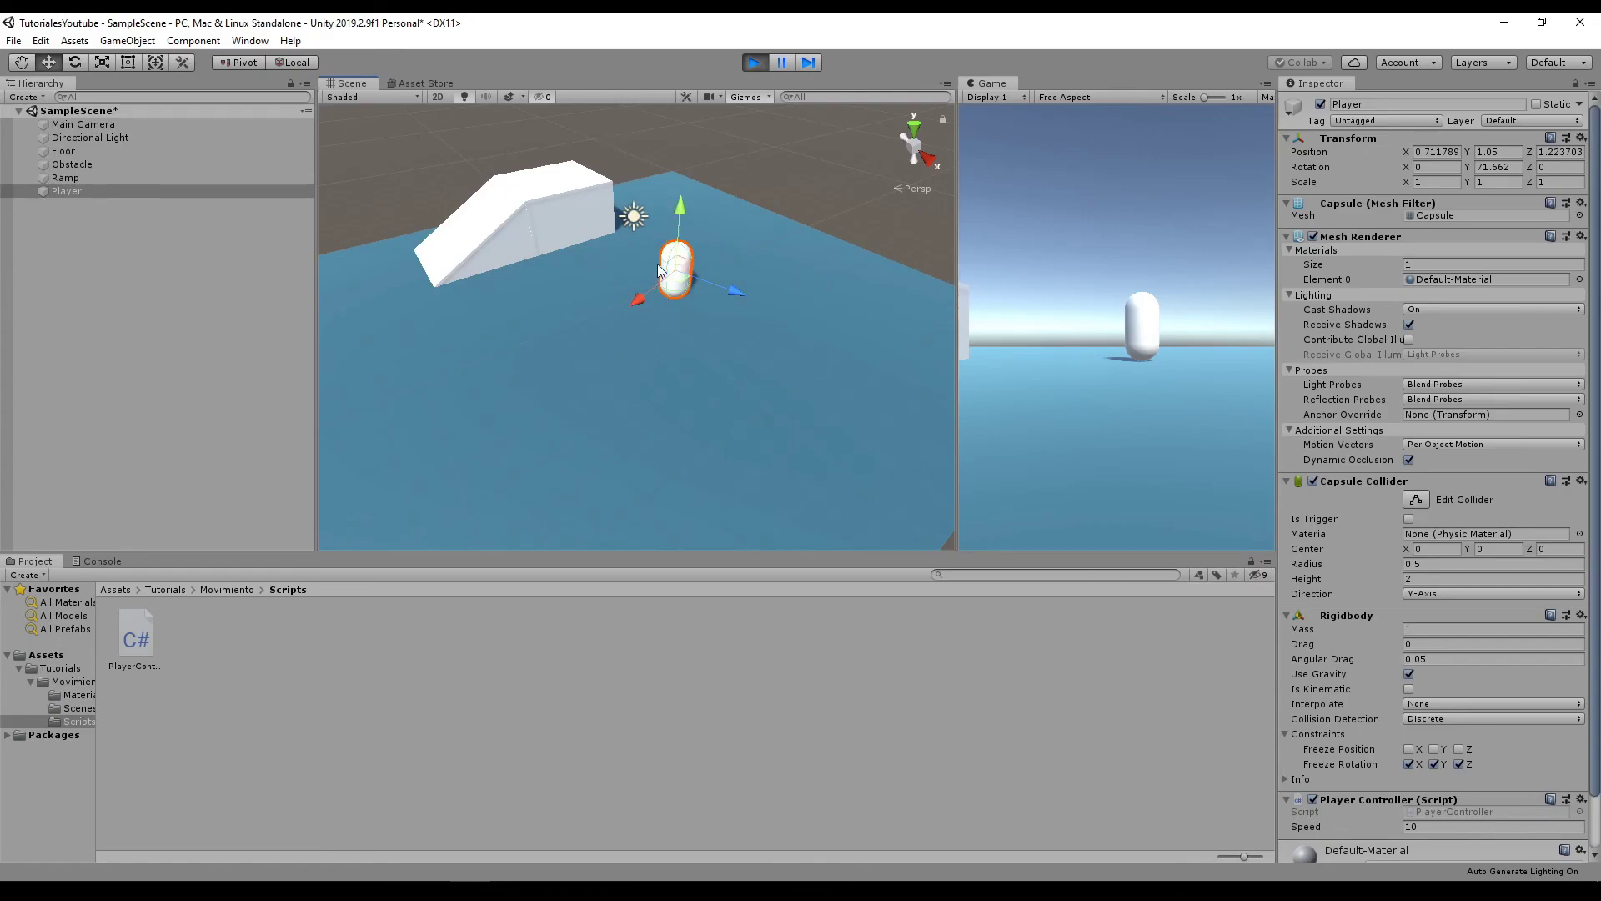
With Player deselected and the Game view focused, drive the capsule back and forth with S and W
left_click(783, 200)
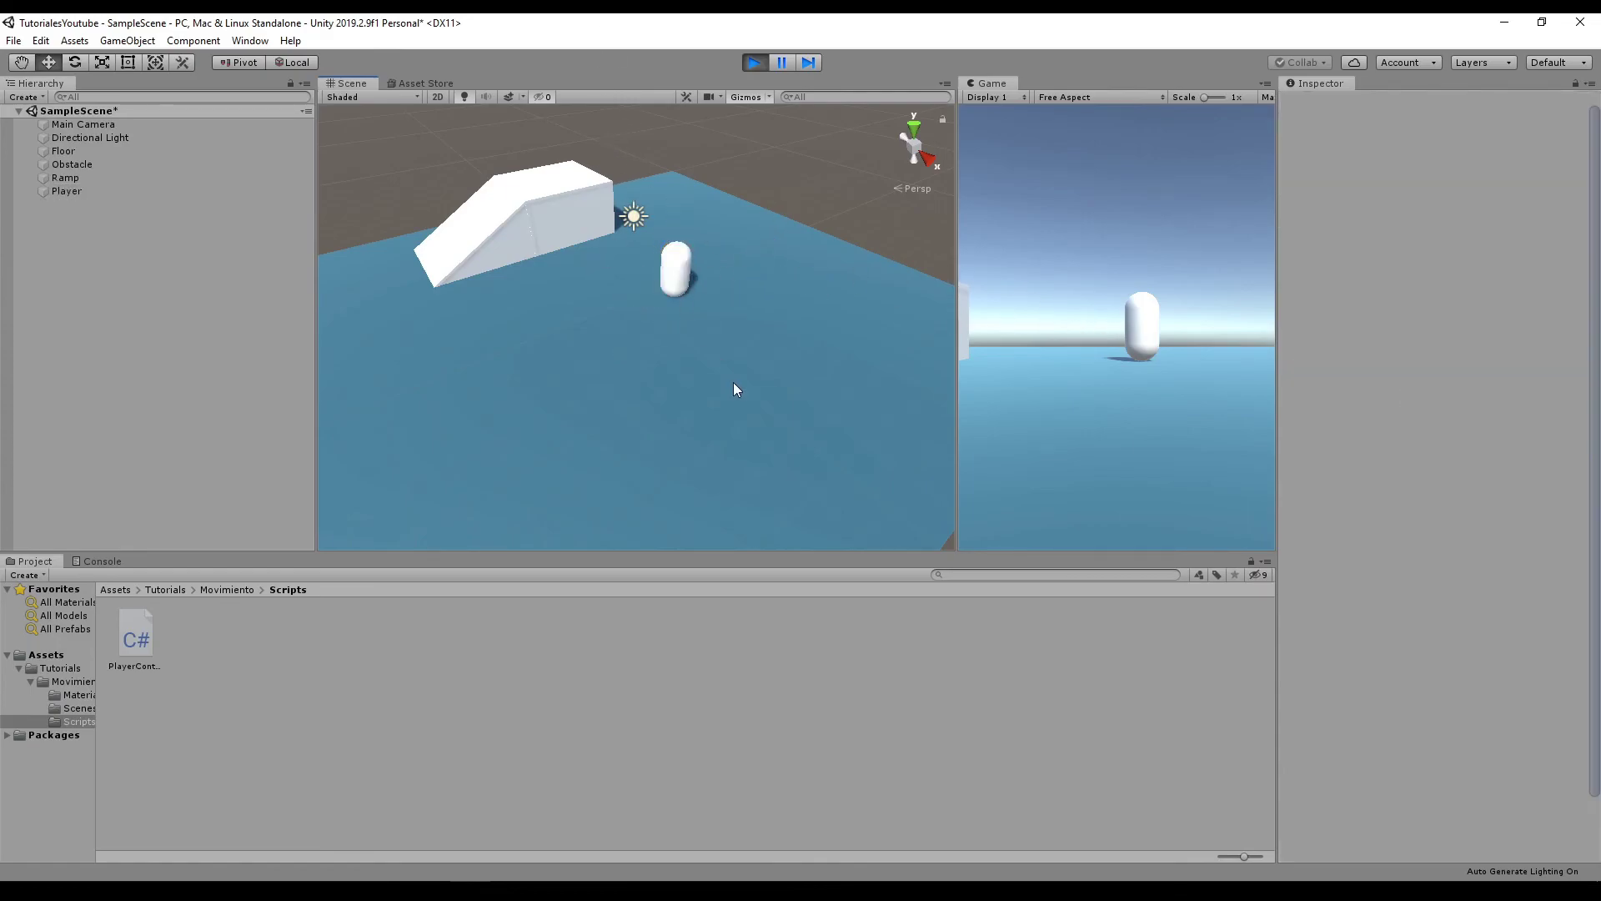
left_click(1039, 337)
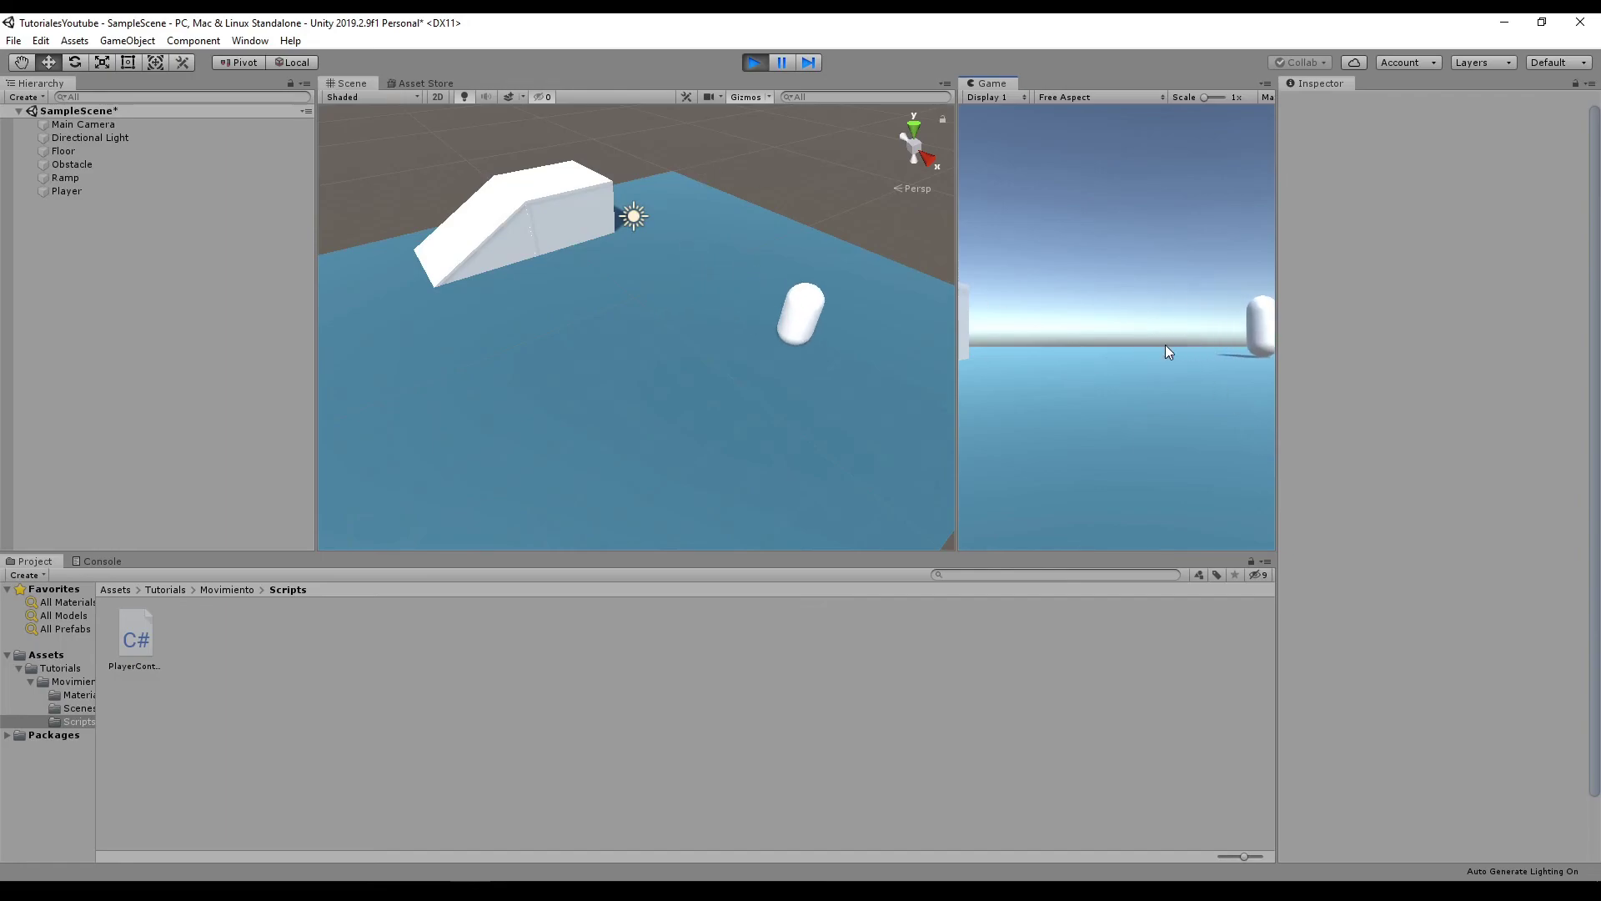
key("s")
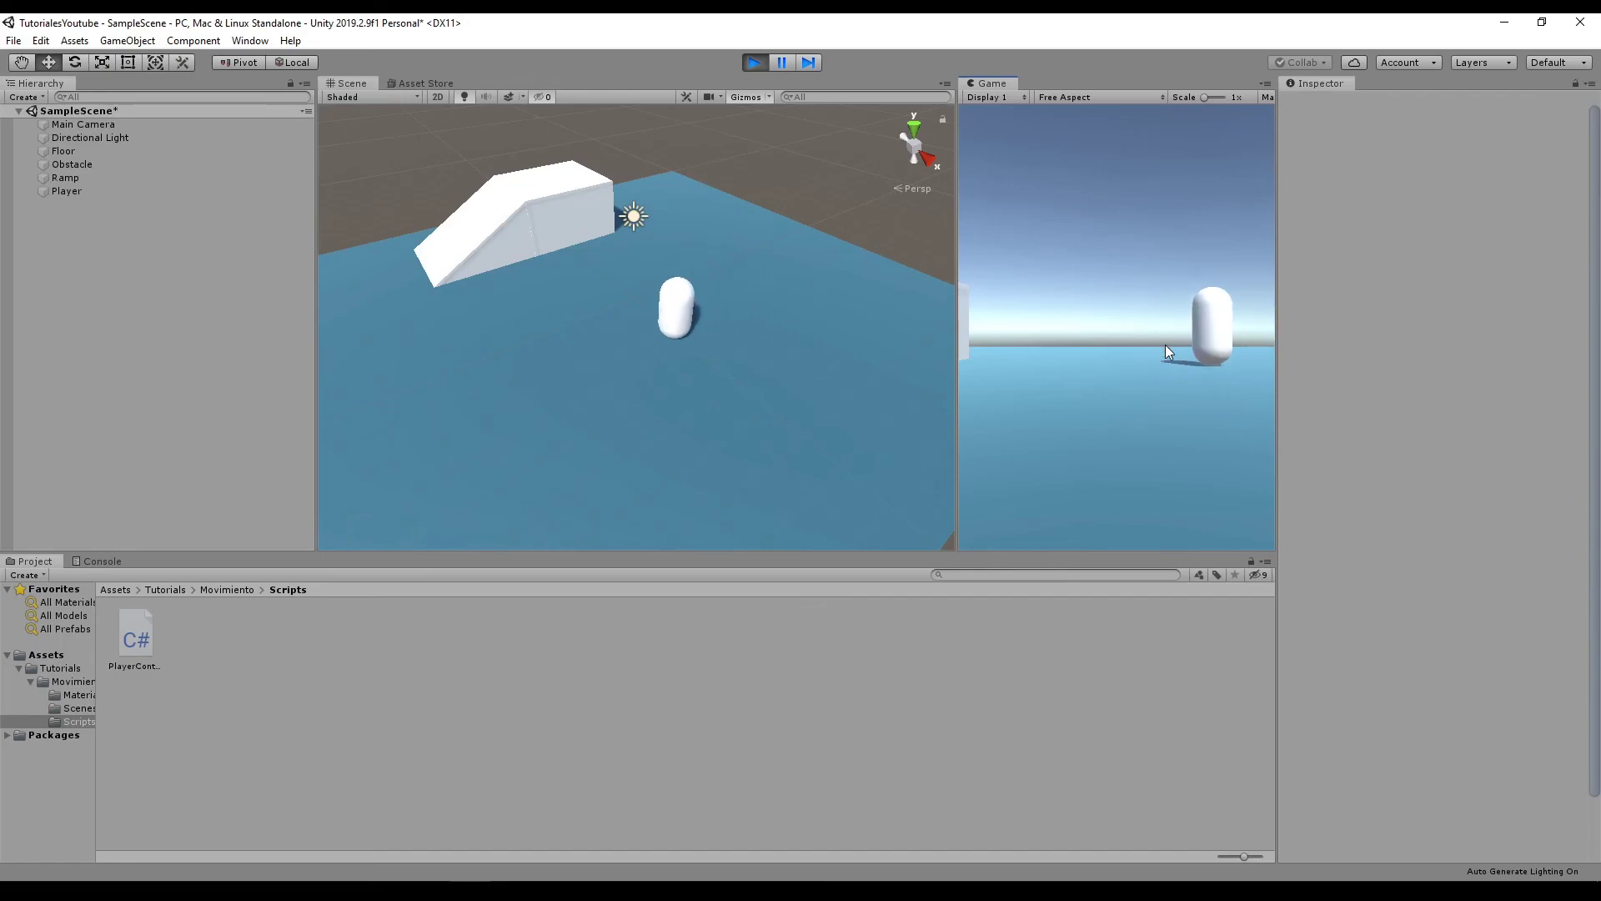
key("w")
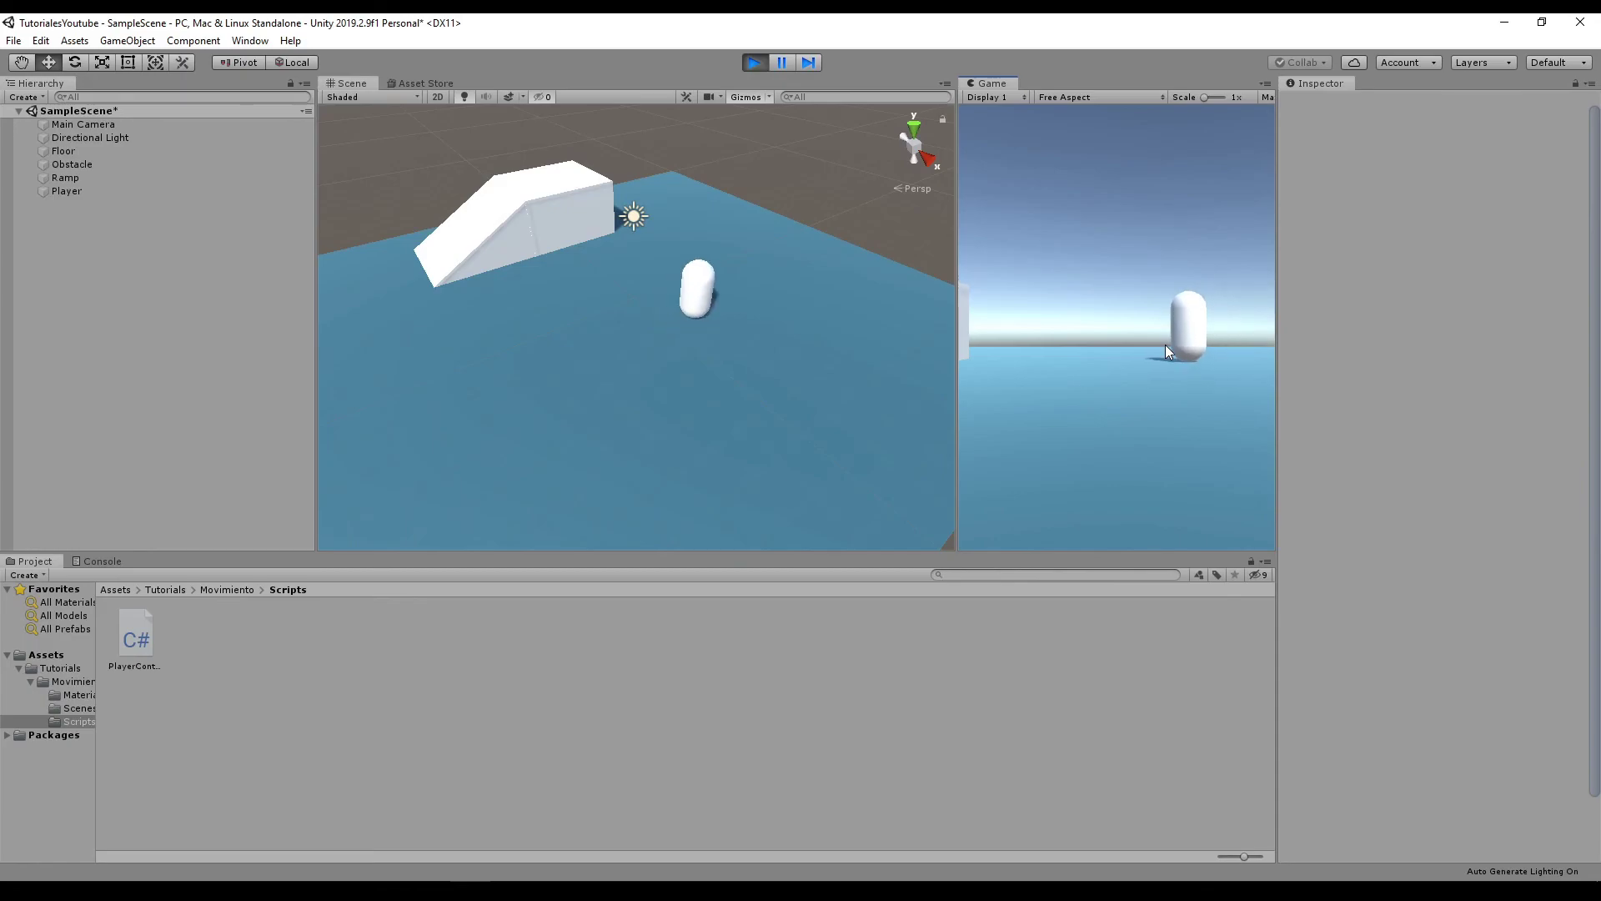